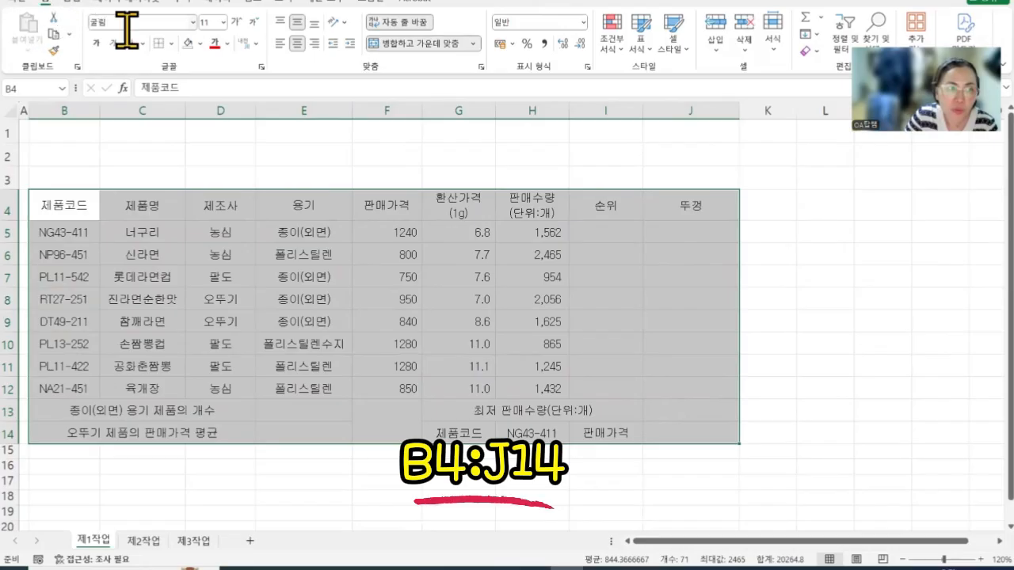
Apply all borders plus a thick outside border to the table range B4:J14
click(171, 44)
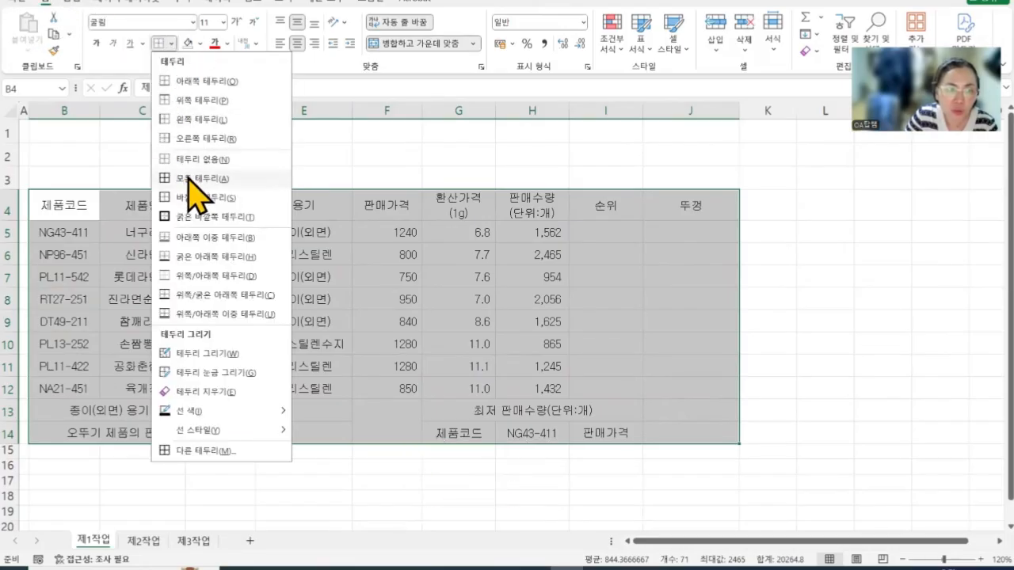
click(258, 179)
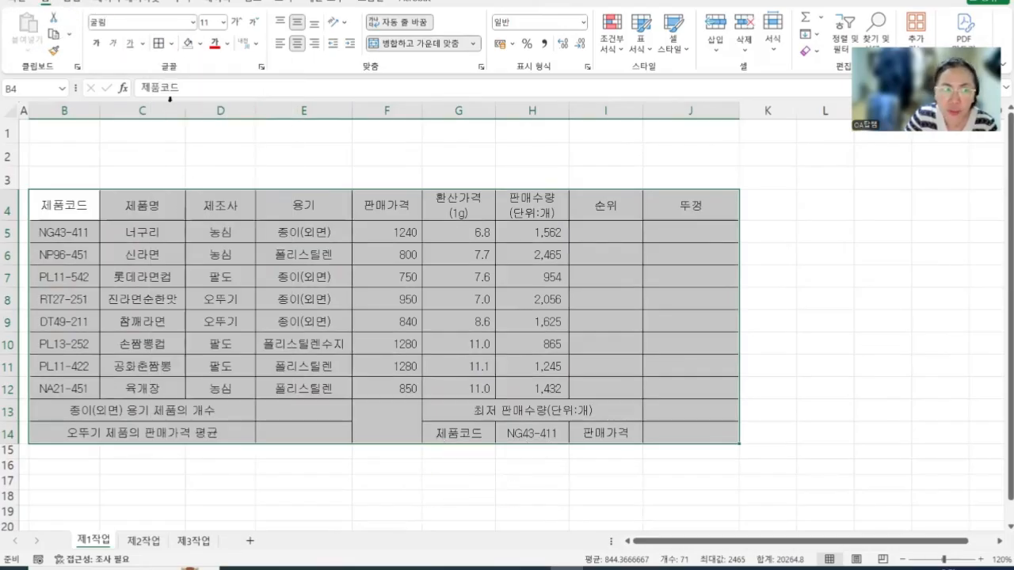
click(171, 44)
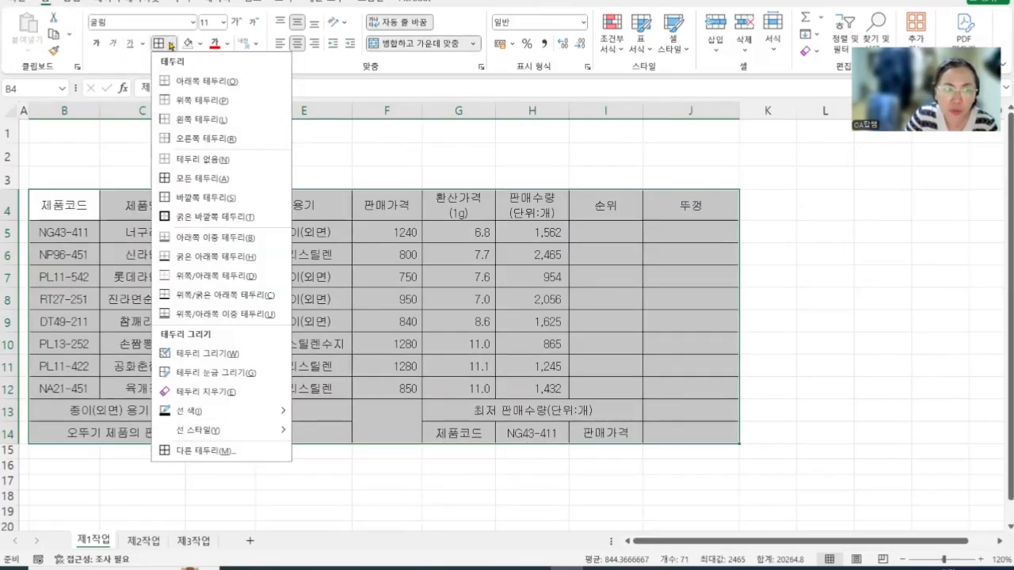
click(200, 216)
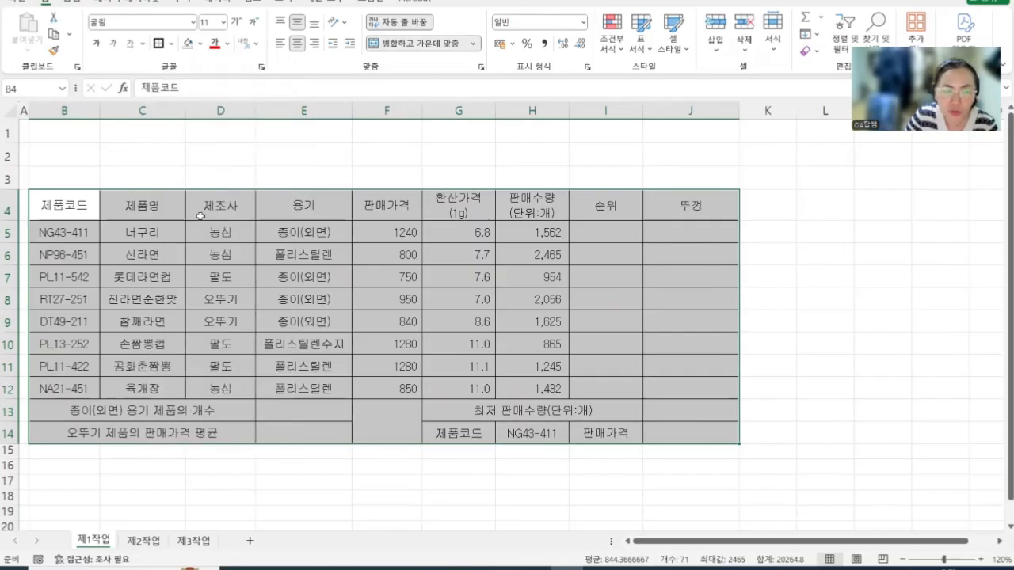
click(843, 285)
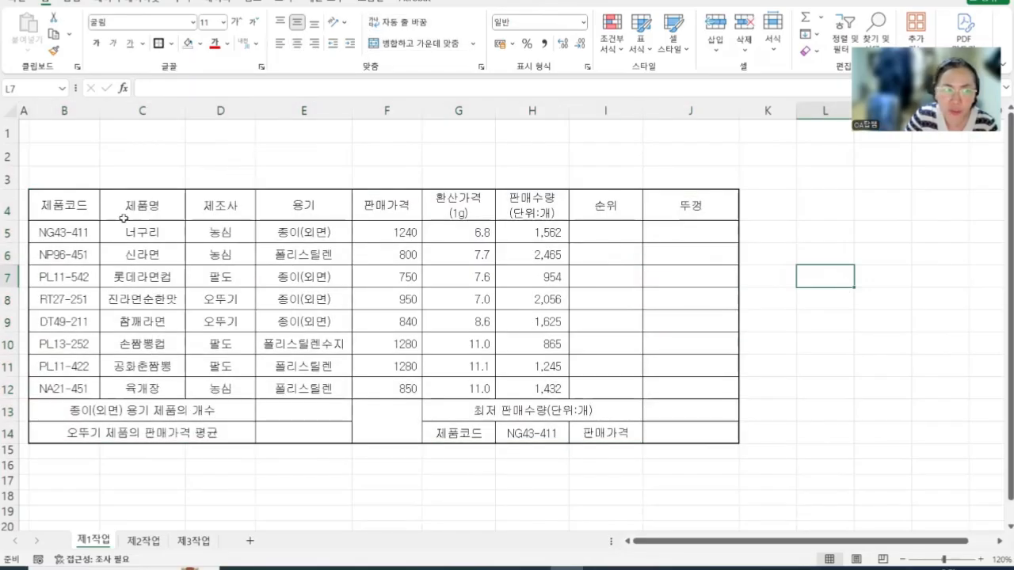
Put a thick outside border around the header row B4:J4 and around the summary rows B13:J14
drag(59, 203, 693, 204)
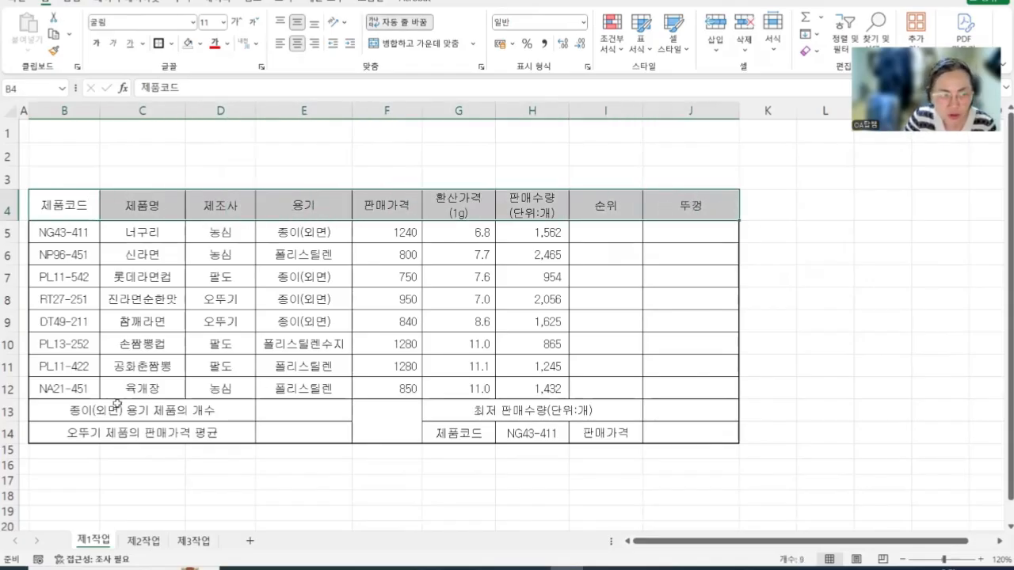
drag(87, 412, 690, 425)
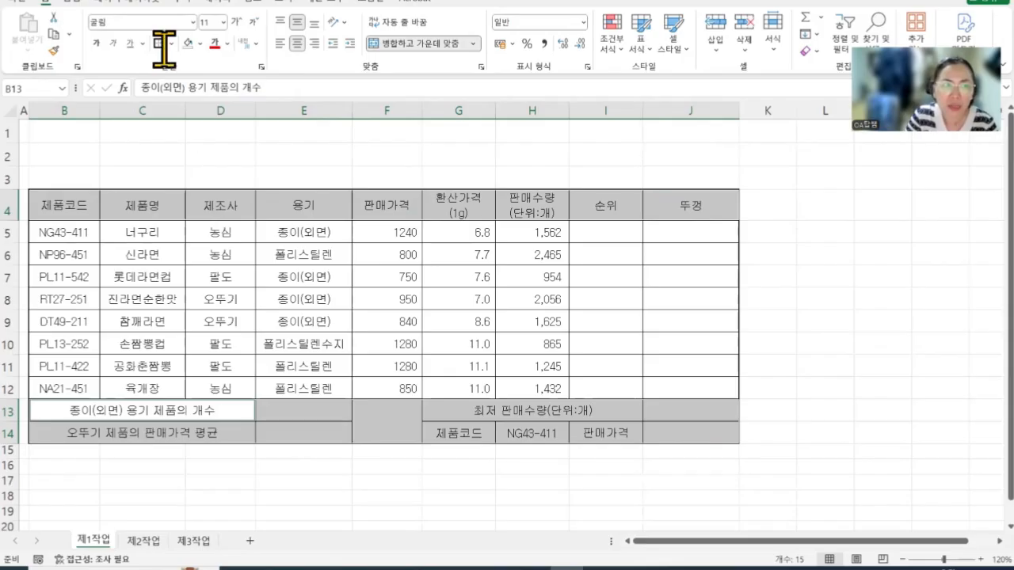
key(ctrl)
key(ctrl)
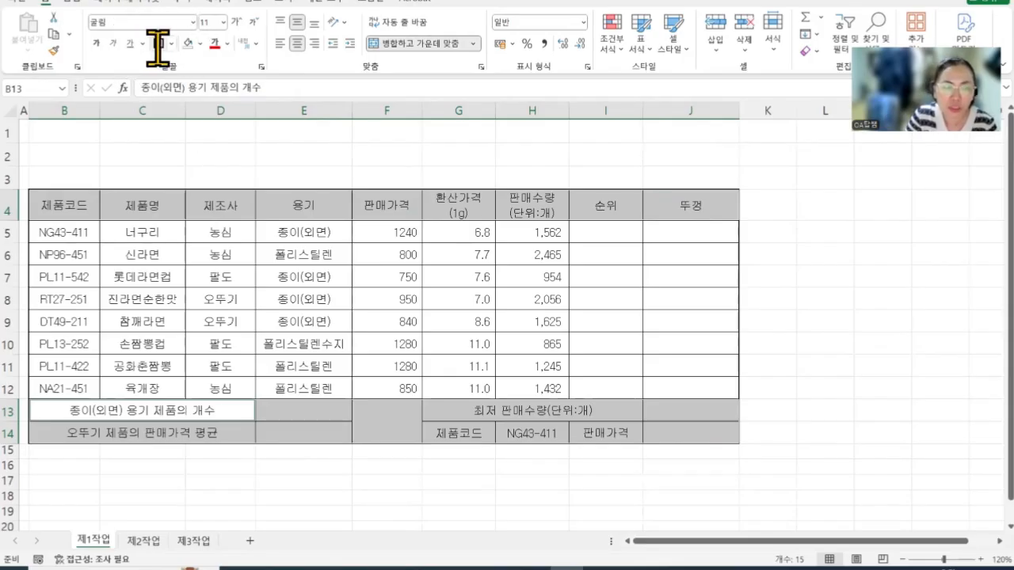
click(917, 361)
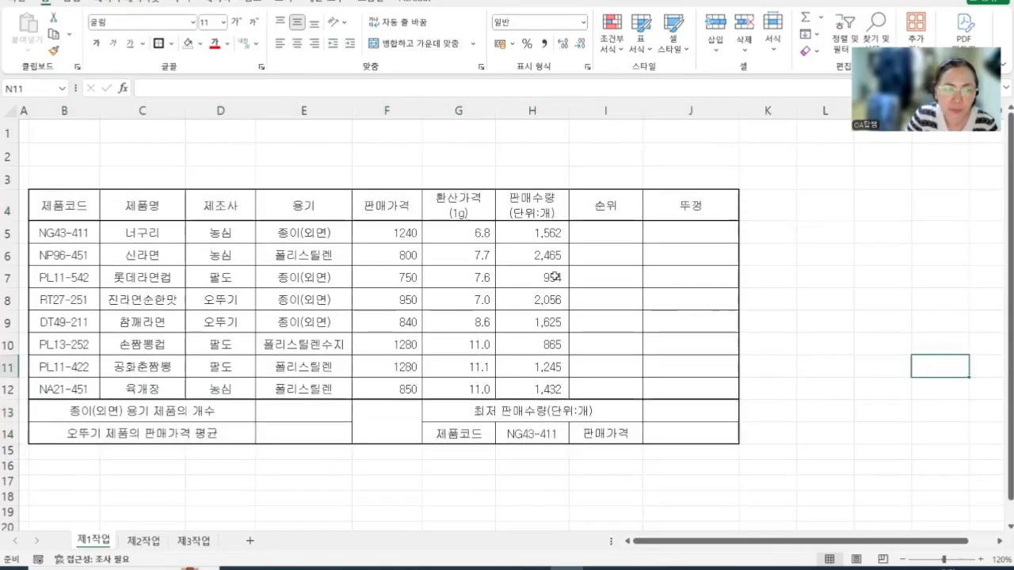
Fill the header row B4:J4 and the cells G14 and I14 with the standard orange (주황) colour
drag(69, 198, 689, 208)
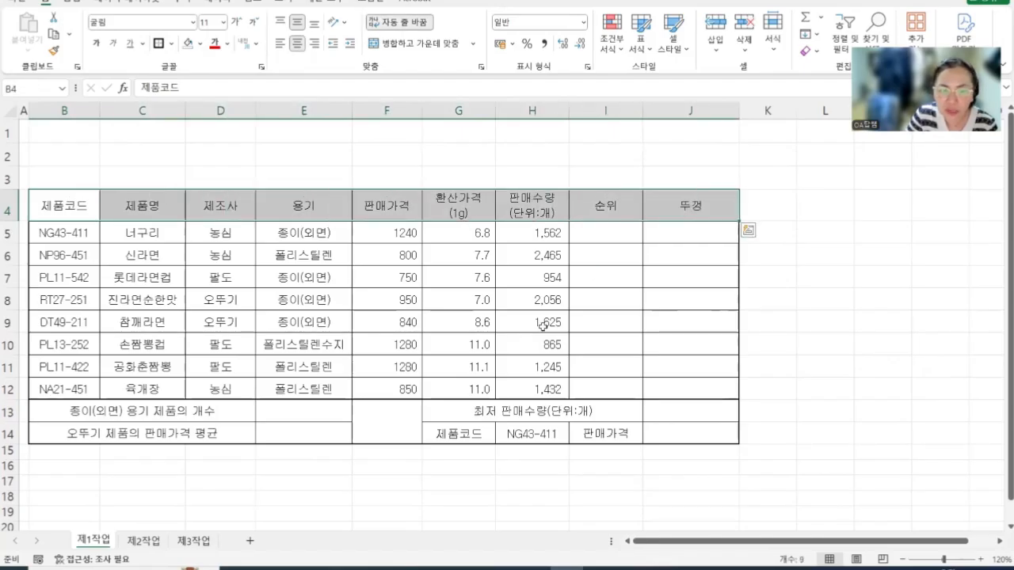
ctrl+click(459, 432)
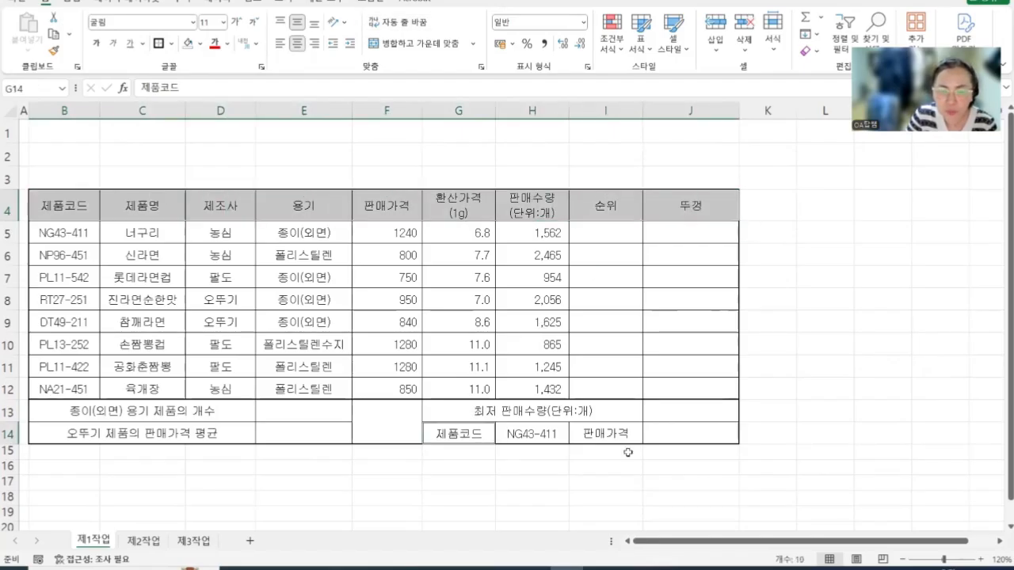
ctrl+click(614, 433)
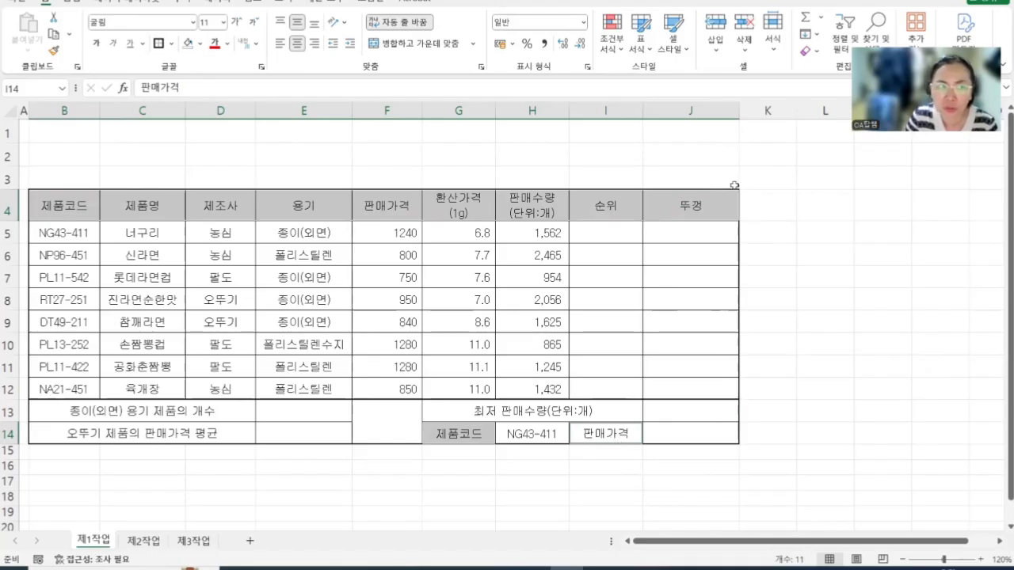
click(201, 44)
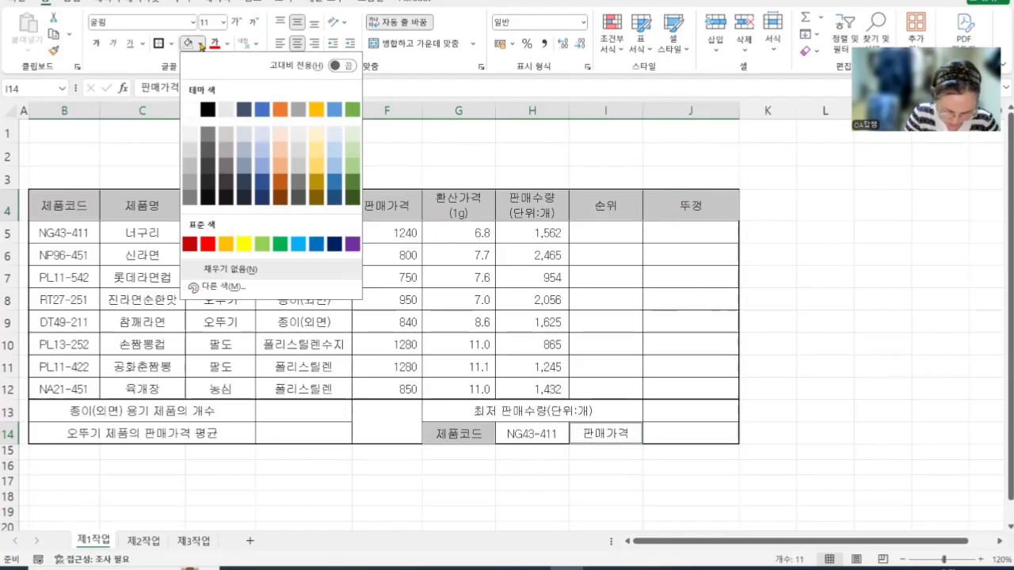
click(225, 244)
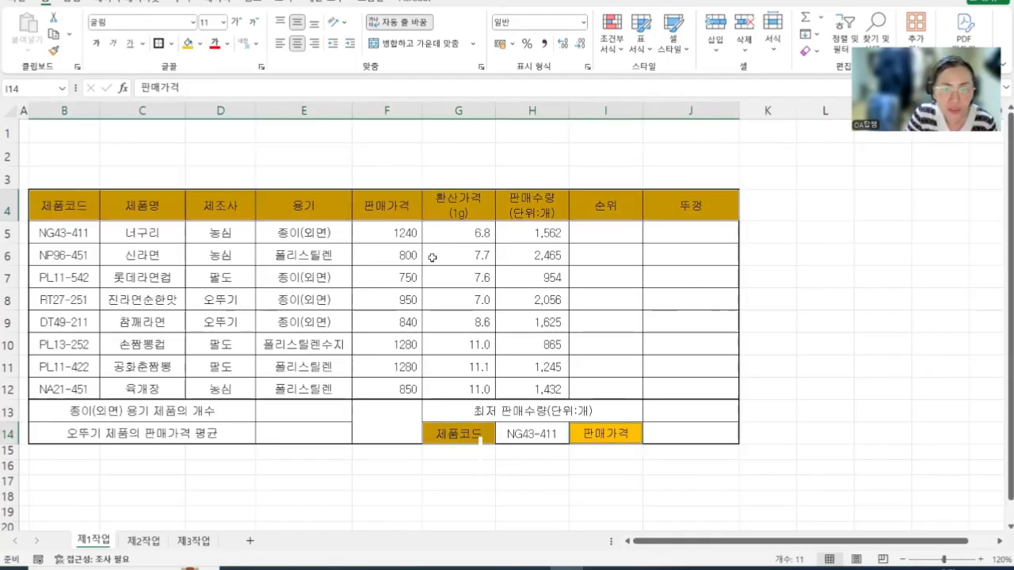
click(876, 306)
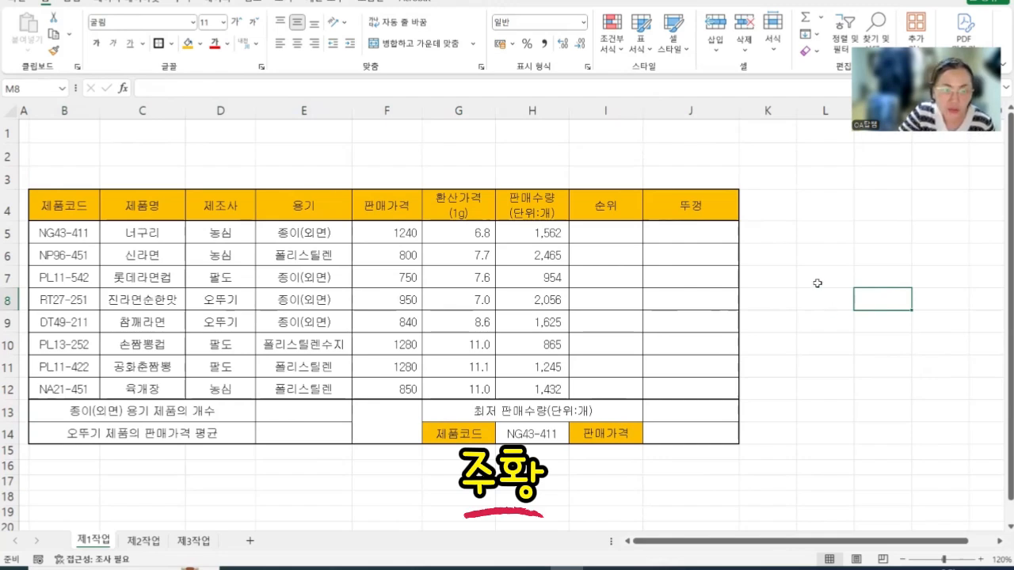
Add both diagonal border lines to the merged cell F13:F14 so they cross as an X
click(384, 426)
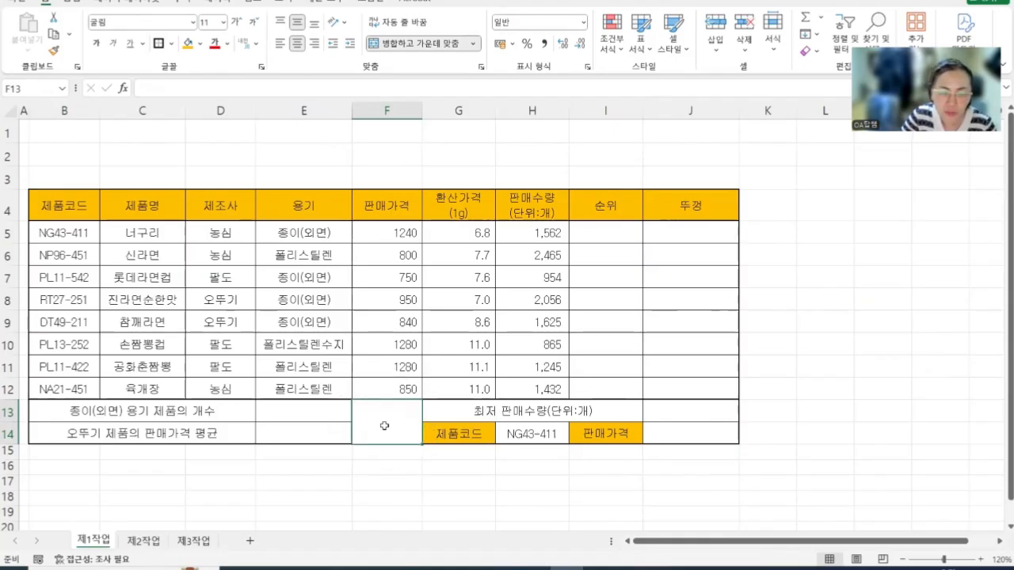
right_click(385, 426)
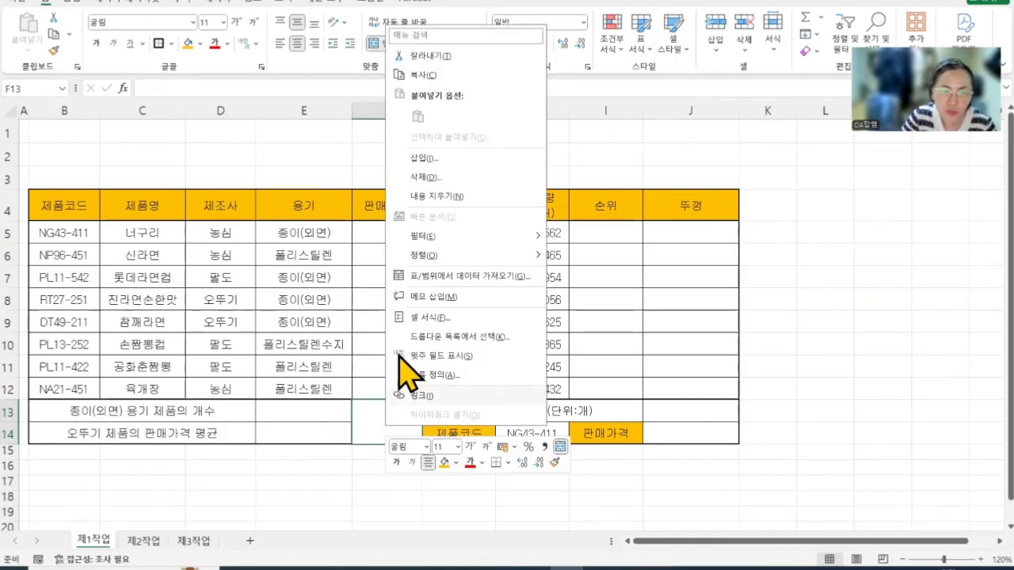
click(404, 317)
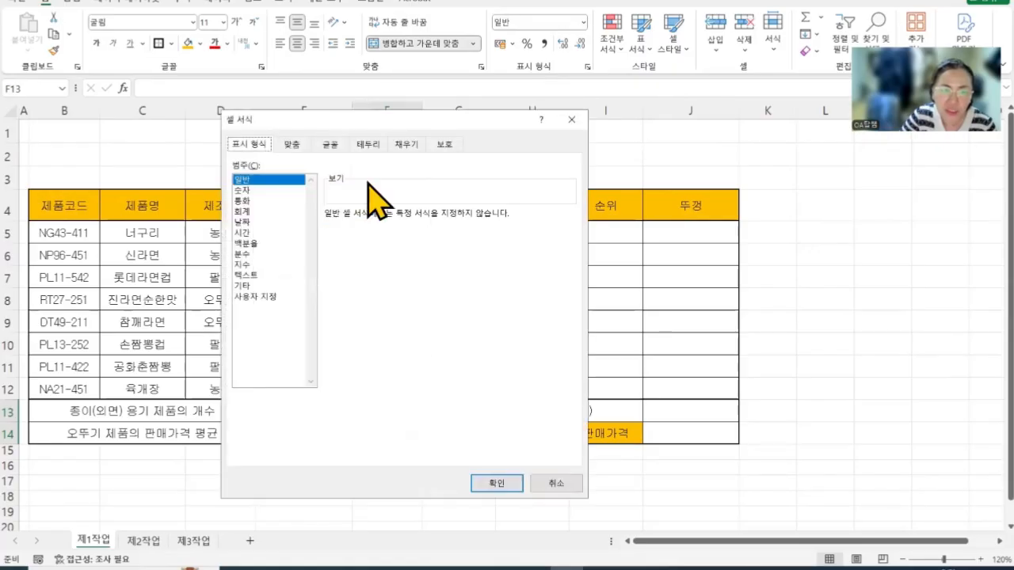
click(368, 145)
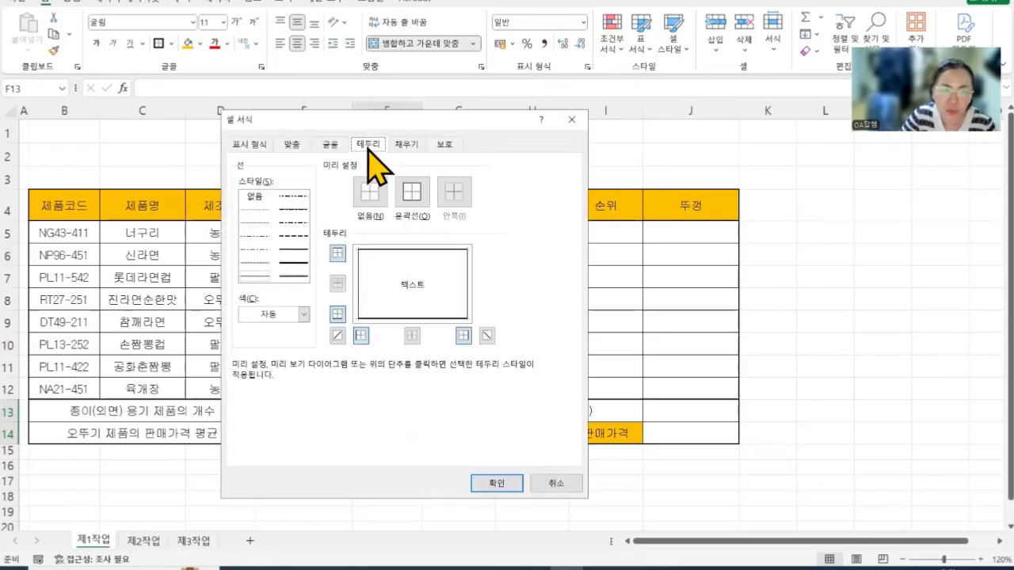
click(337, 335)
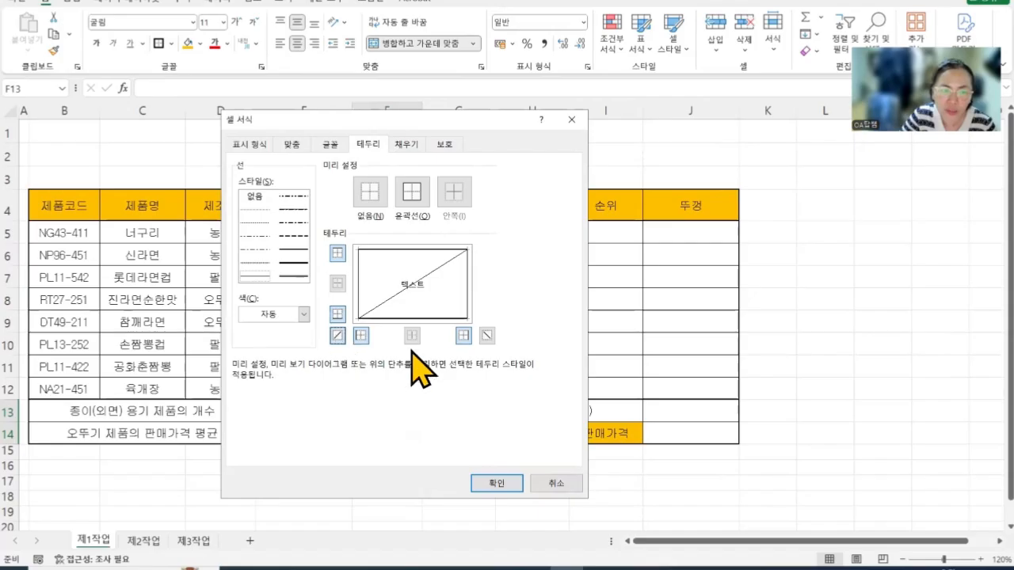
click(486, 335)
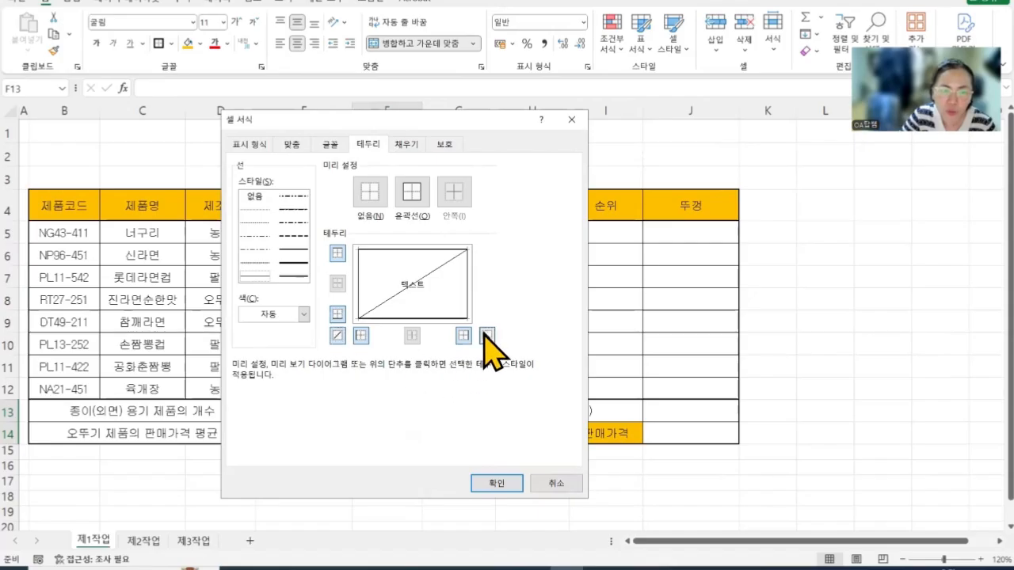
click(483, 479)
click(935, 406)
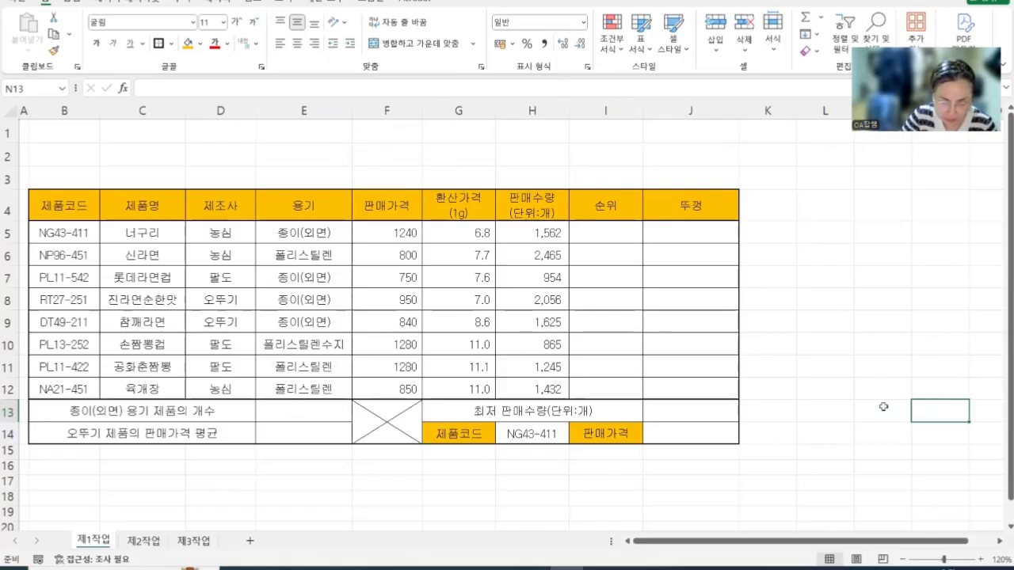
Check the title instructions in the exam sheet image, return to the worksheet and increase the height of rows 1 to 3 equally
key(alt+Tab)
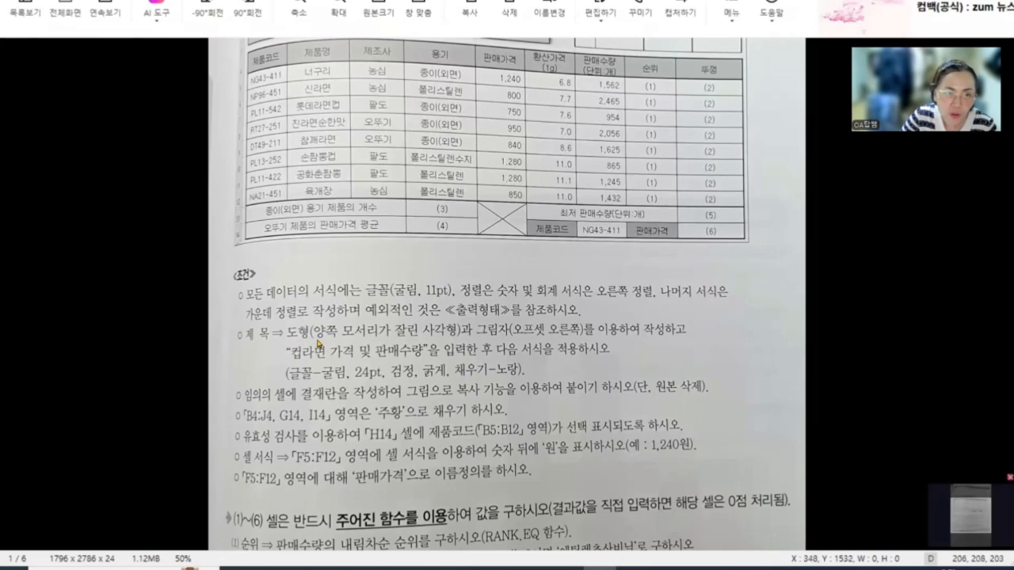
scroll(362, 421, up, 3)
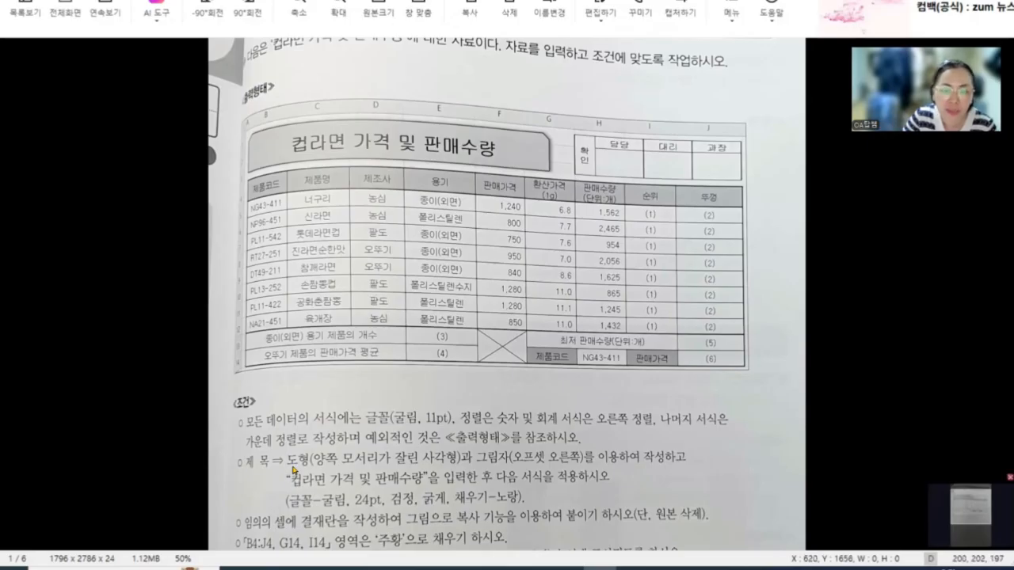
click(566, 568)
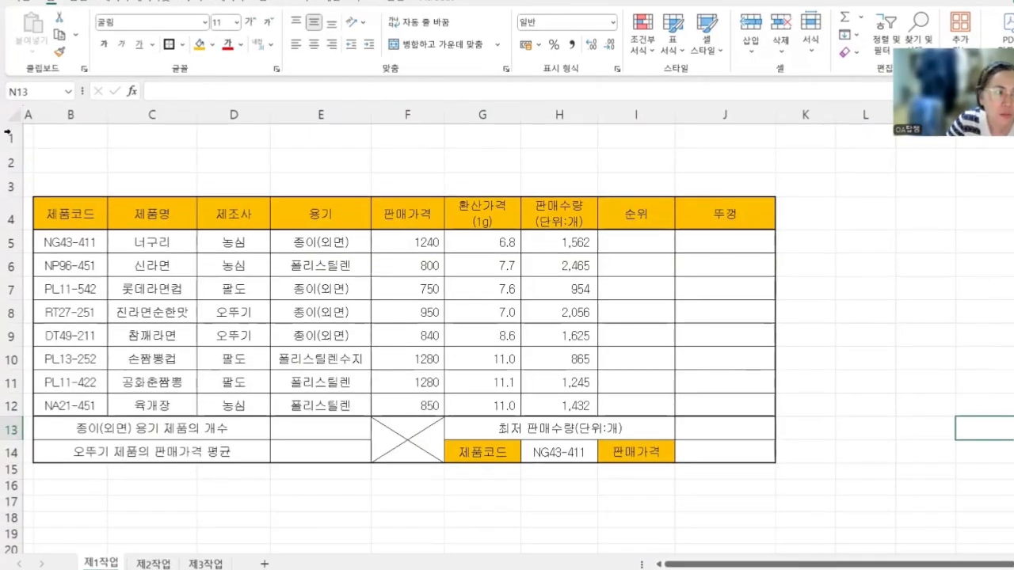
click(6, 132)
drag(7, 131, 4, 185)
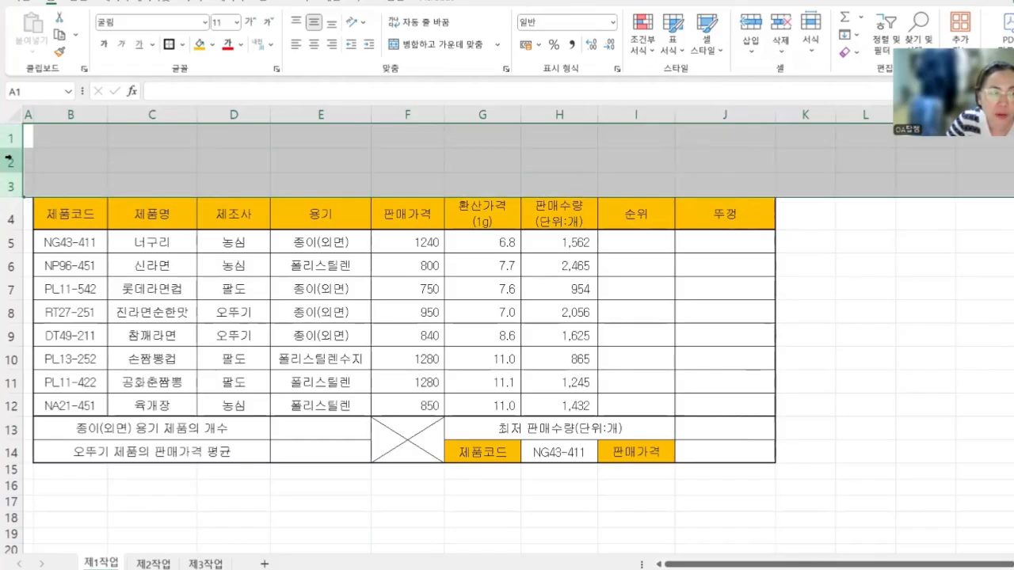
right_click(8, 158)
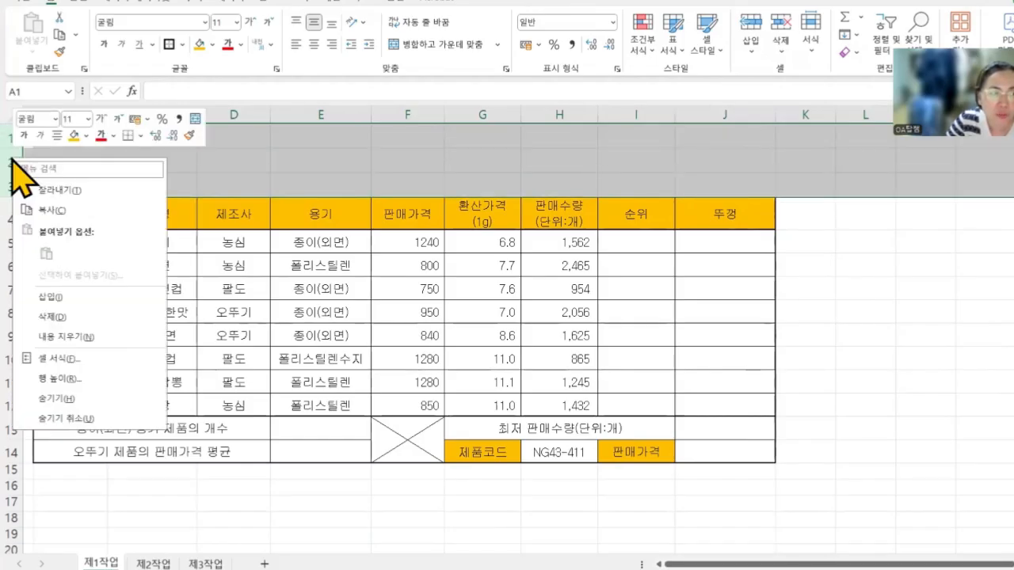
click(59, 378)
text(2)
key(Return)
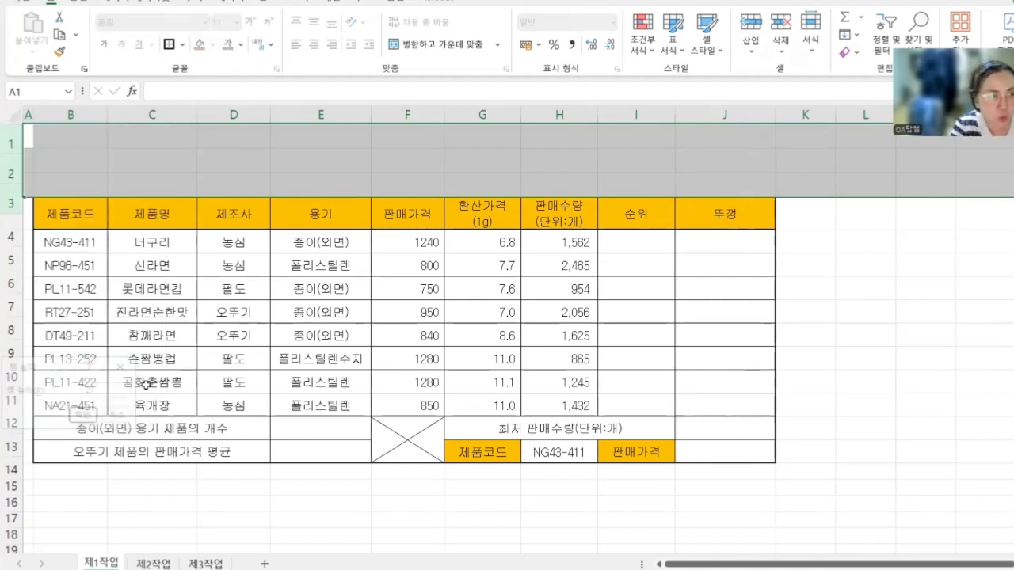
click(895, 331)
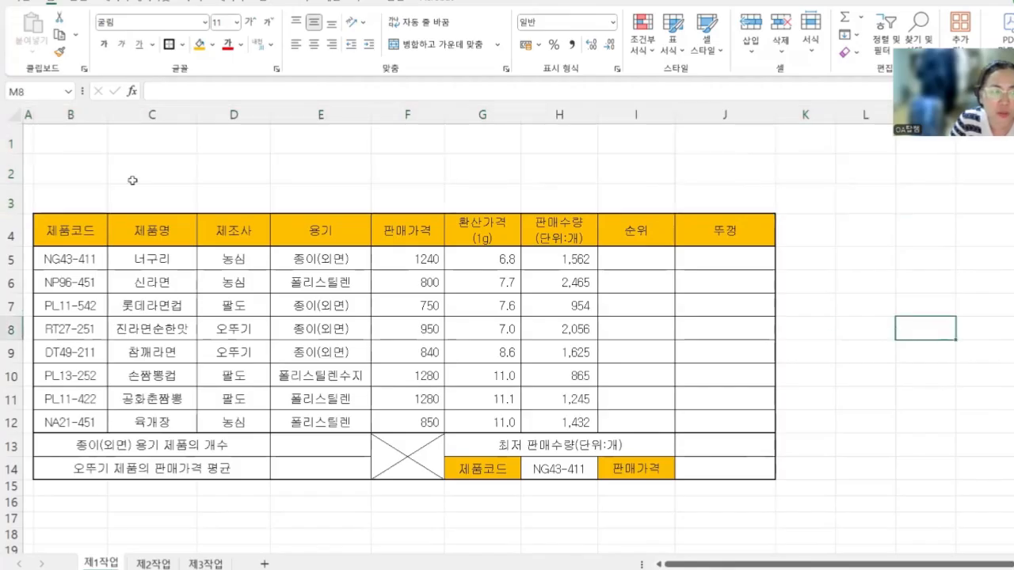
Draw a rectangle with both upper corners snipped, about 14.91 by 2.35 cm, above the table across rows 1 to 3 and columns B to G
click(79, 4)
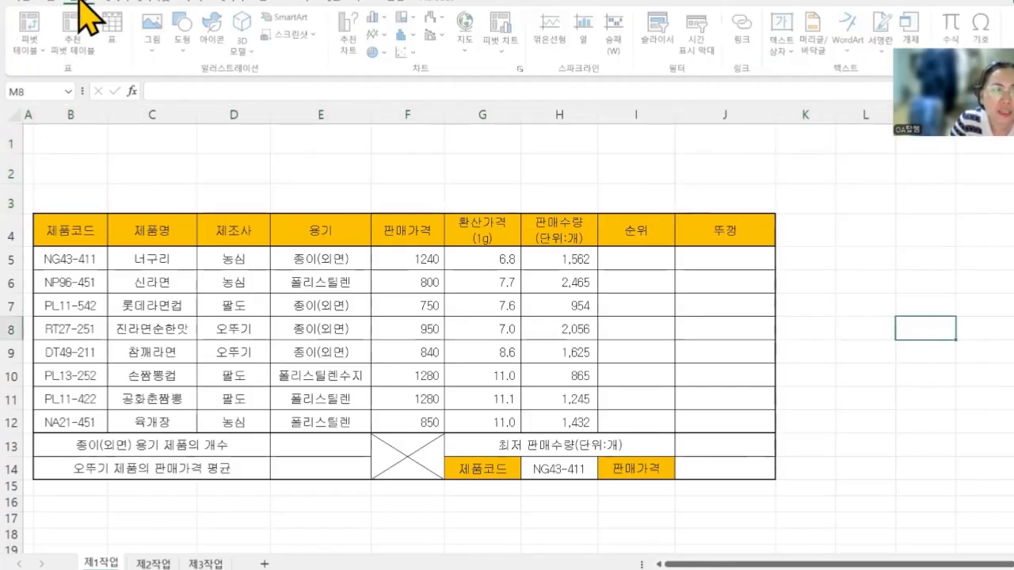
click(194, 57)
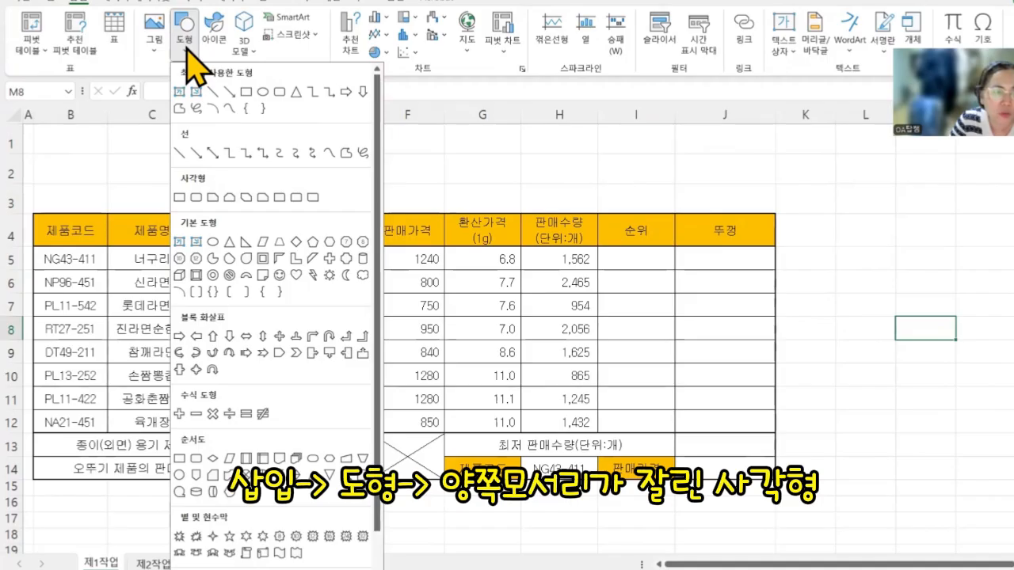
click(229, 197)
mouse_move(30, 133)
mouse_down()
mouse_move(309, 207)
mouse_move(501, 238)
mouse_move(500, 208)
mouse_up()
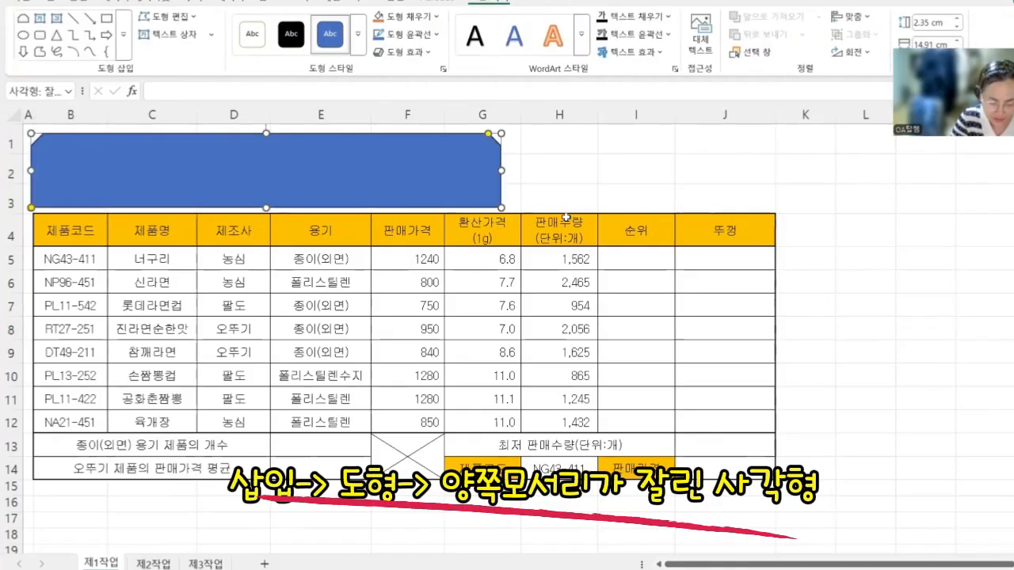
Enter the title text 컵라면 가격 및 판매수량 in the snipped-corner rectangle above the table
text(zj)
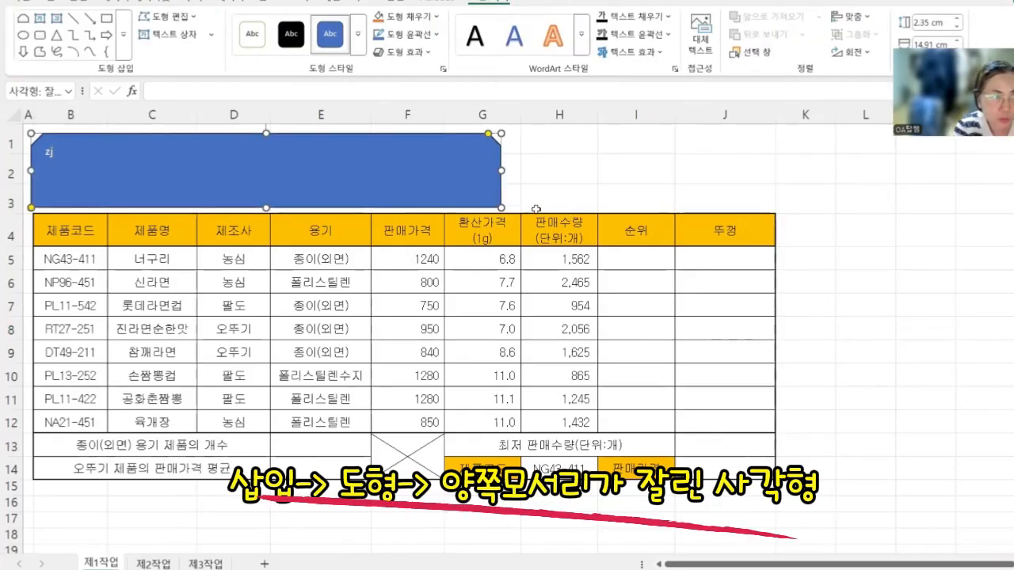
key(BackSpace)
key(BackSpace)
text(ㅋ)
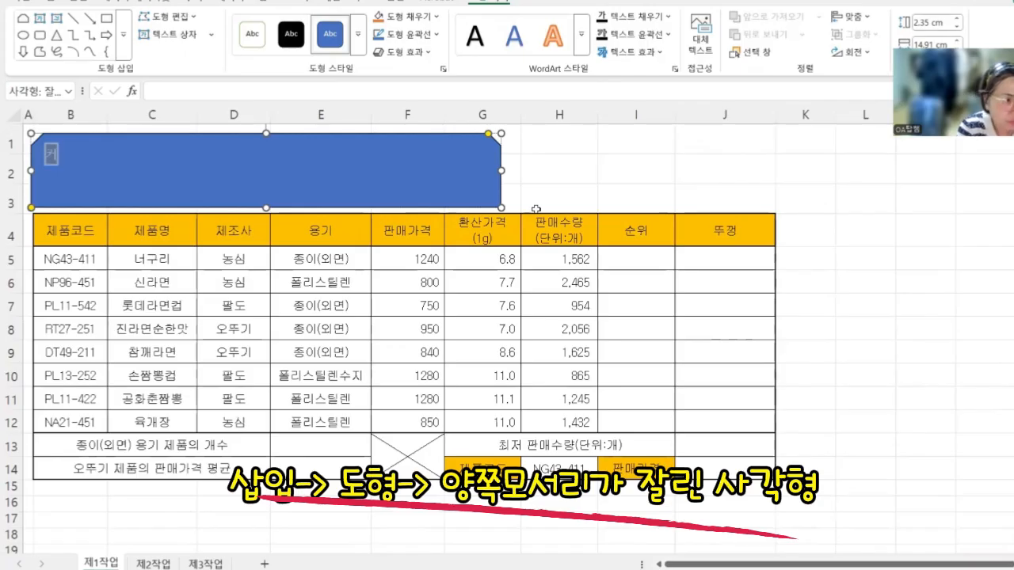
text(라면 가)
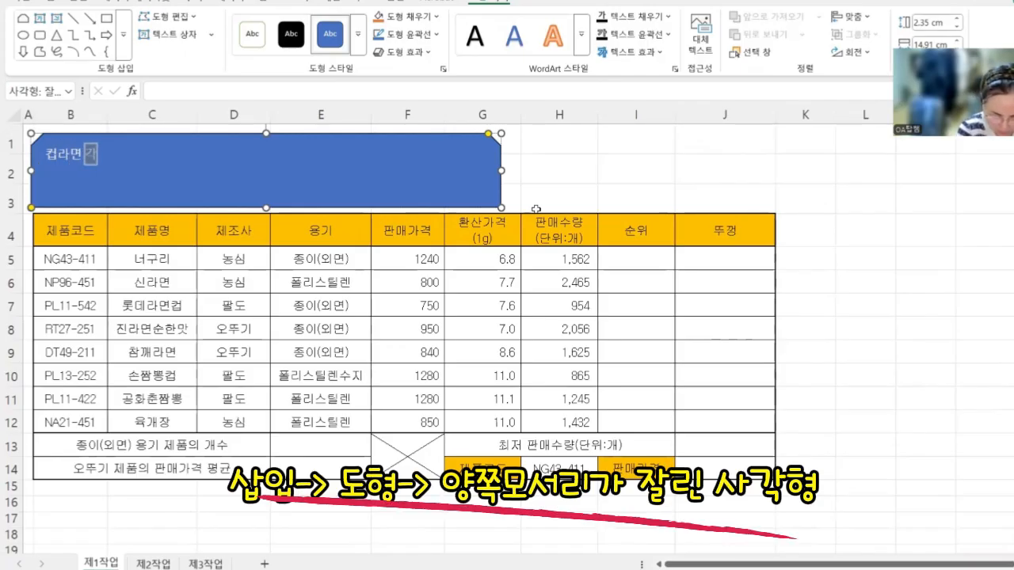
text(격 및ㅍ)
text(매수량)
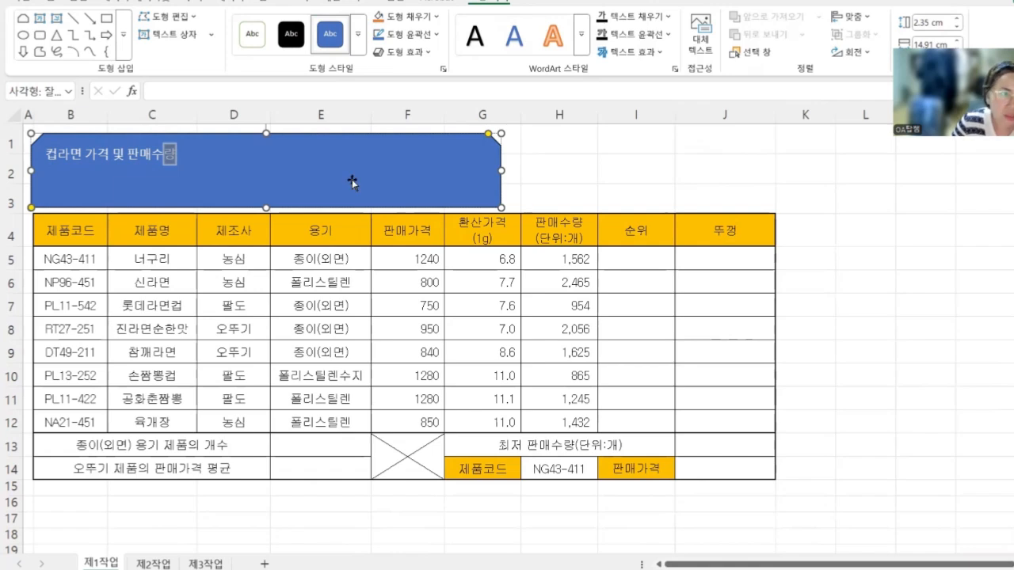
key(Escape)
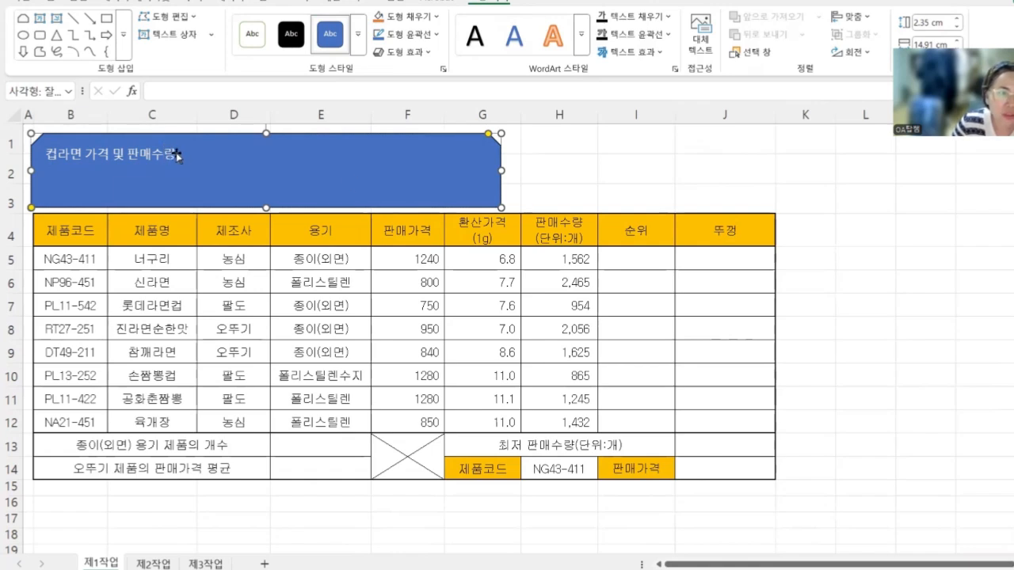
Set the whole title text in the shape to the font 굴림 at size 24
drag(175, 153, 39, 154)
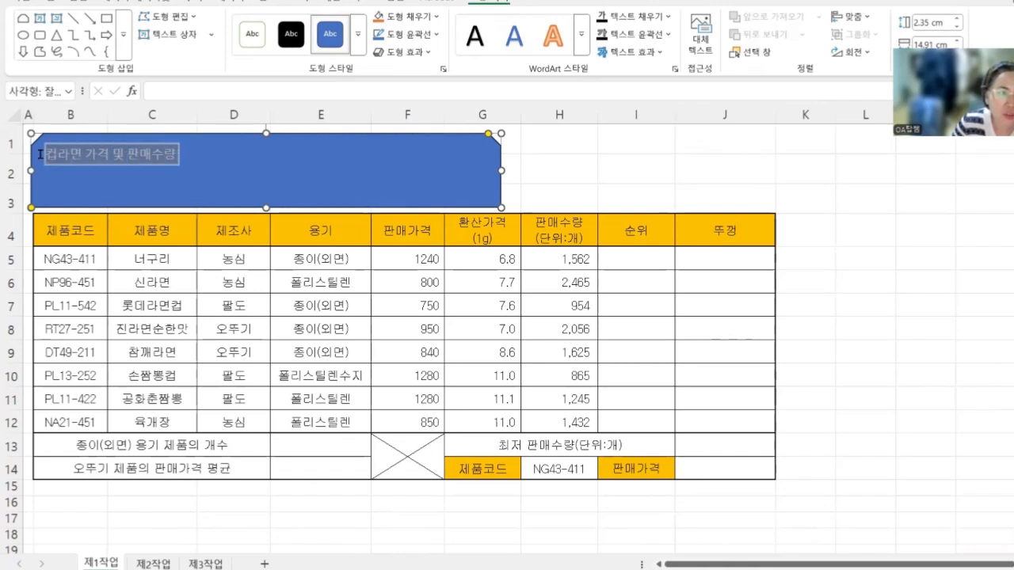
click(48, 4)
click(171, 23)
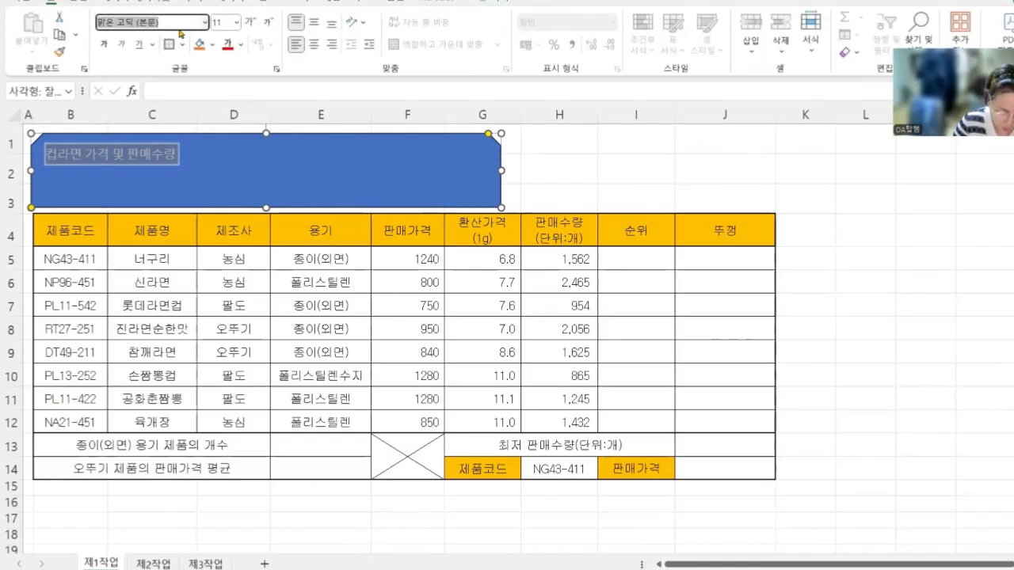
text(휴먼)
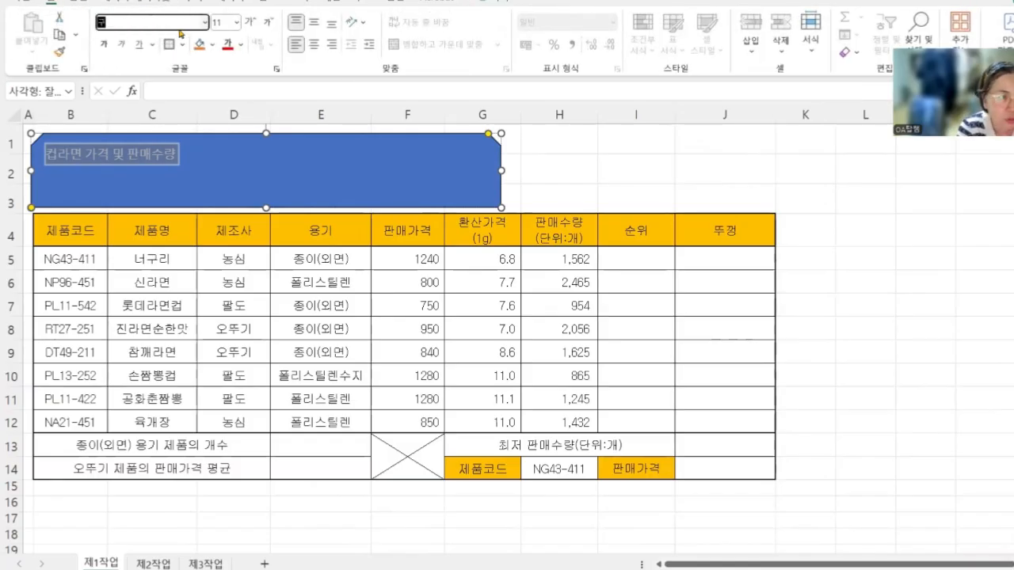
text(림)
key(Return)
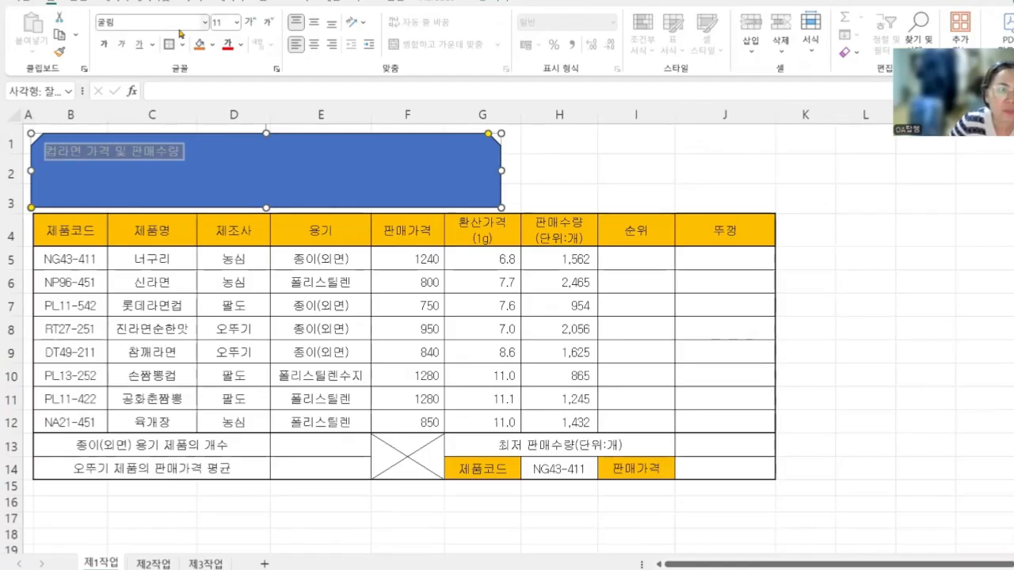
click(236, 23)
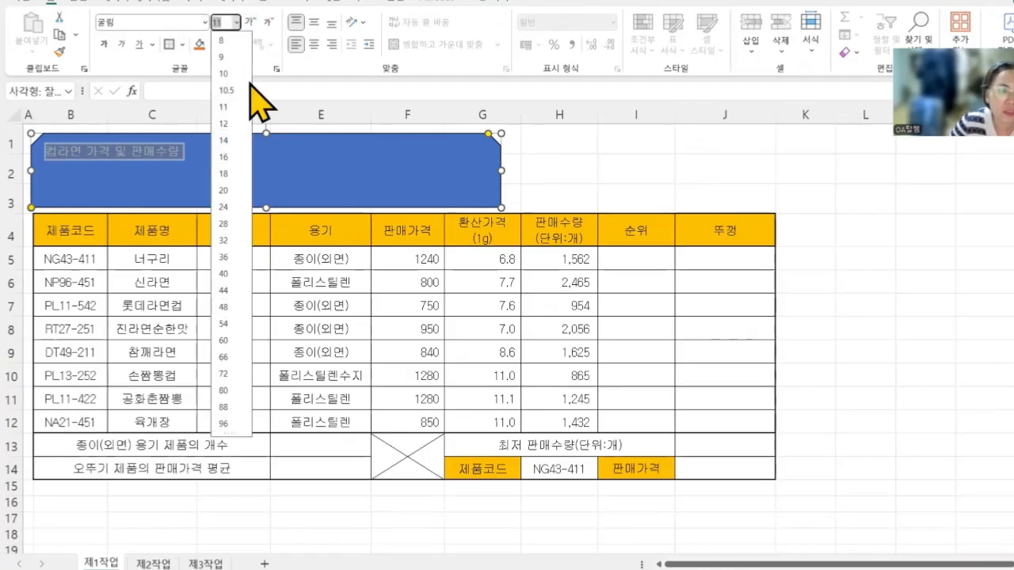
click(231, 207)
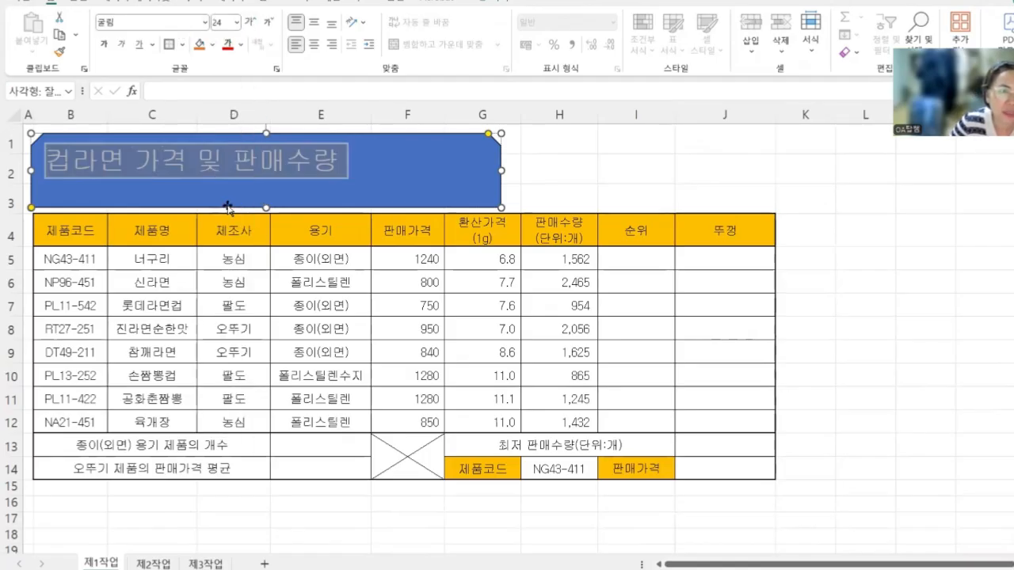
Colour the title text black and fill the title shape with standard yellow
click(240, 44)
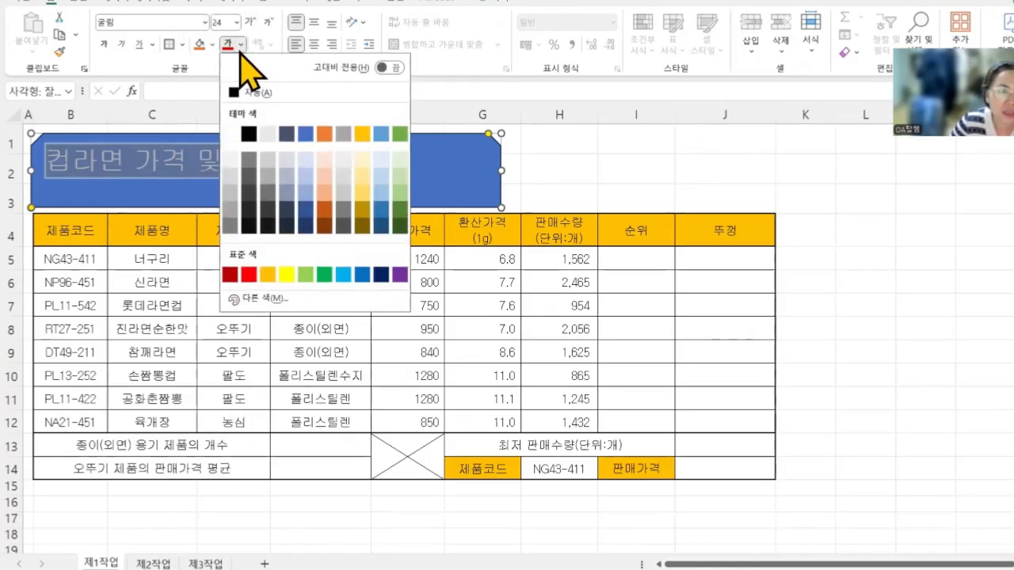
click(248, 135)
click(212, 44)
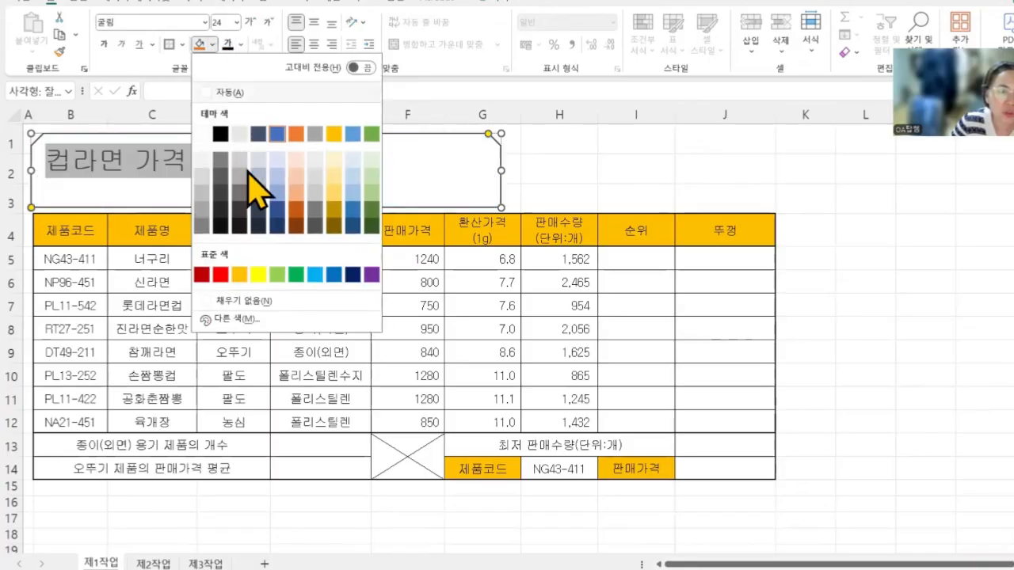
click(265, 279)
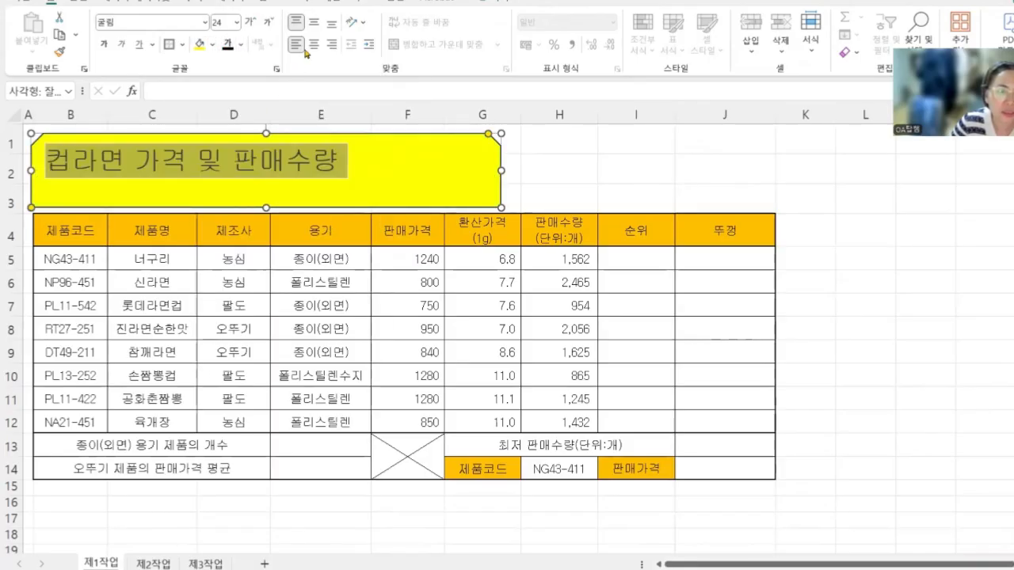
Make the title text bold and centre it vertically and horizontally within the shape
click(104, 45)
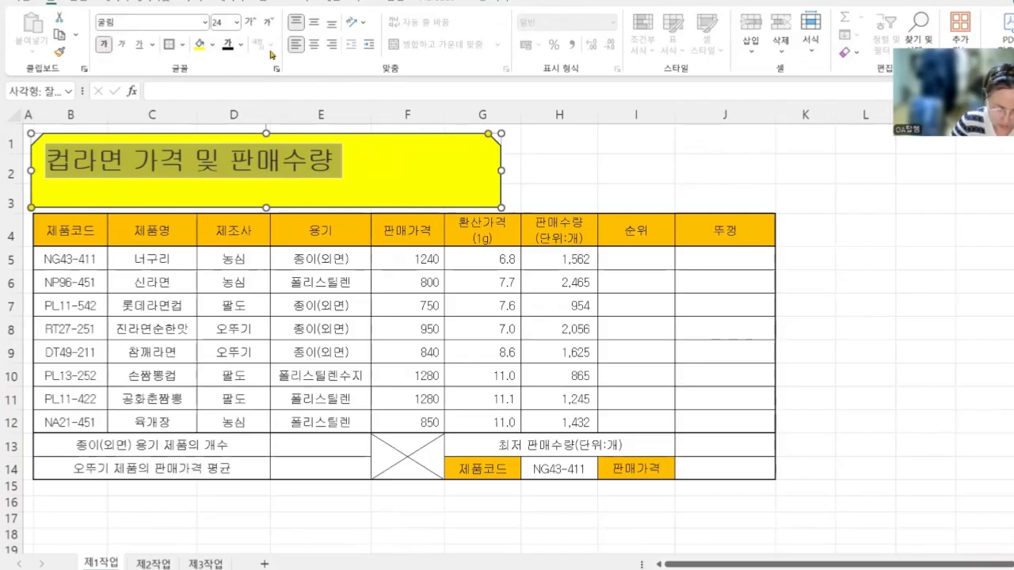
click(313, 24)
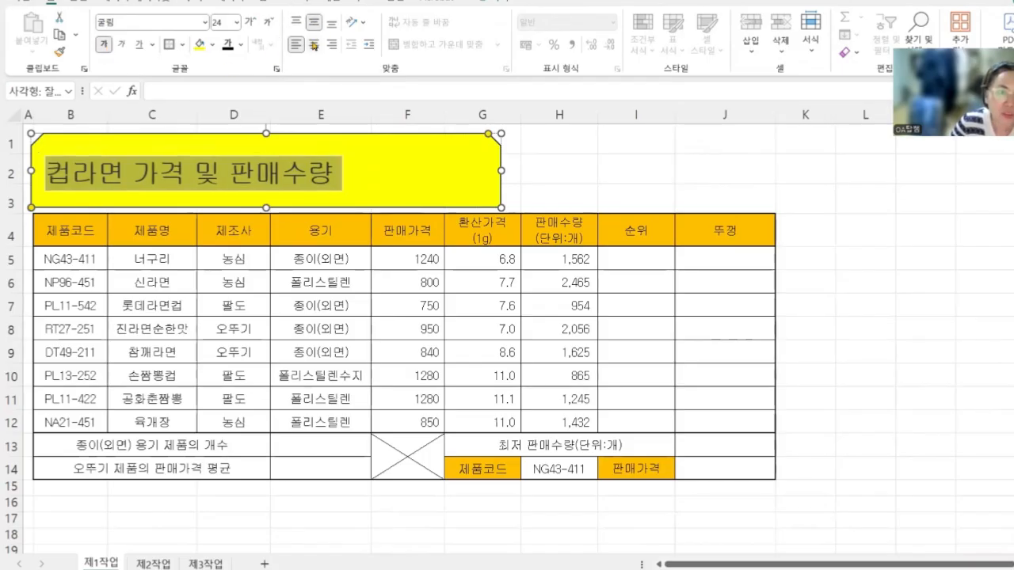
click(314, 45)
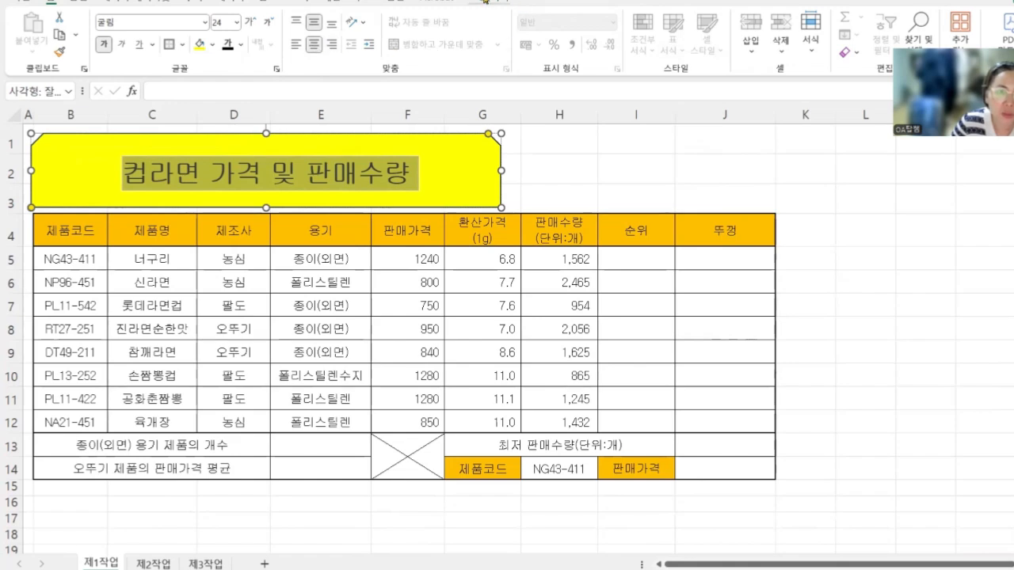
Apply an outer shadow (바깥쪽) offset to the right to the title shape
click(486, 1)
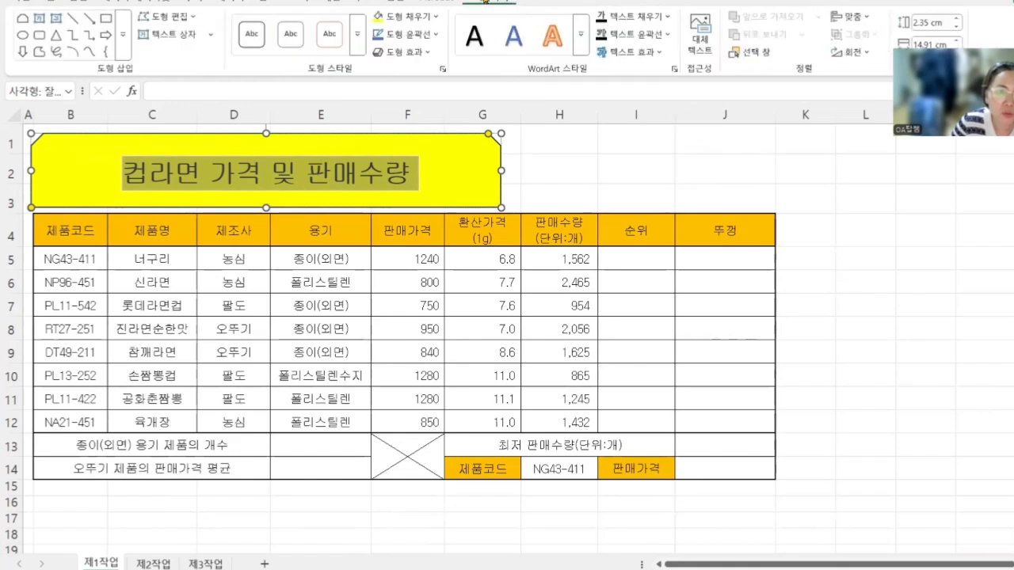
click(419, 54)
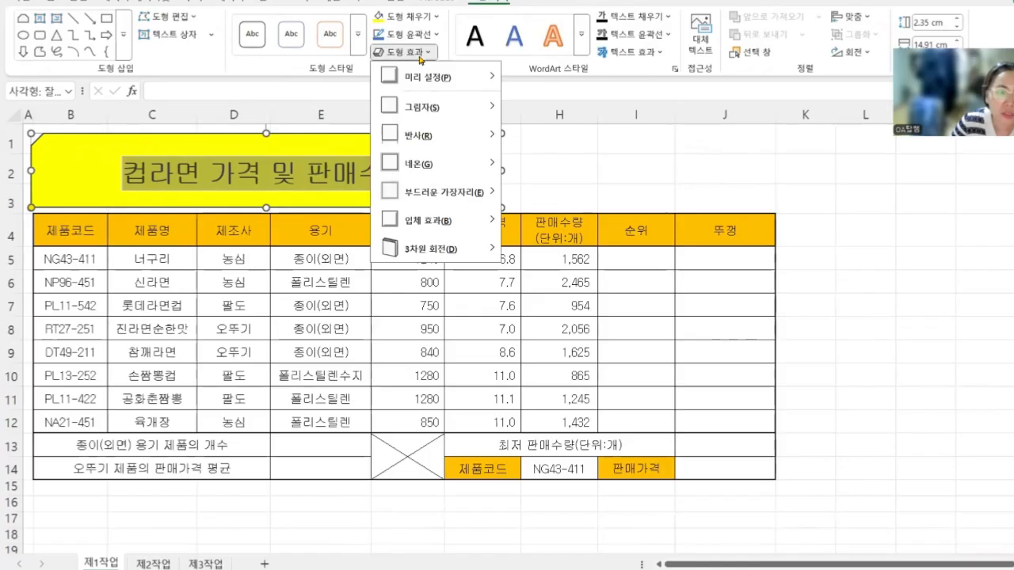
mouse_move(420, 113)
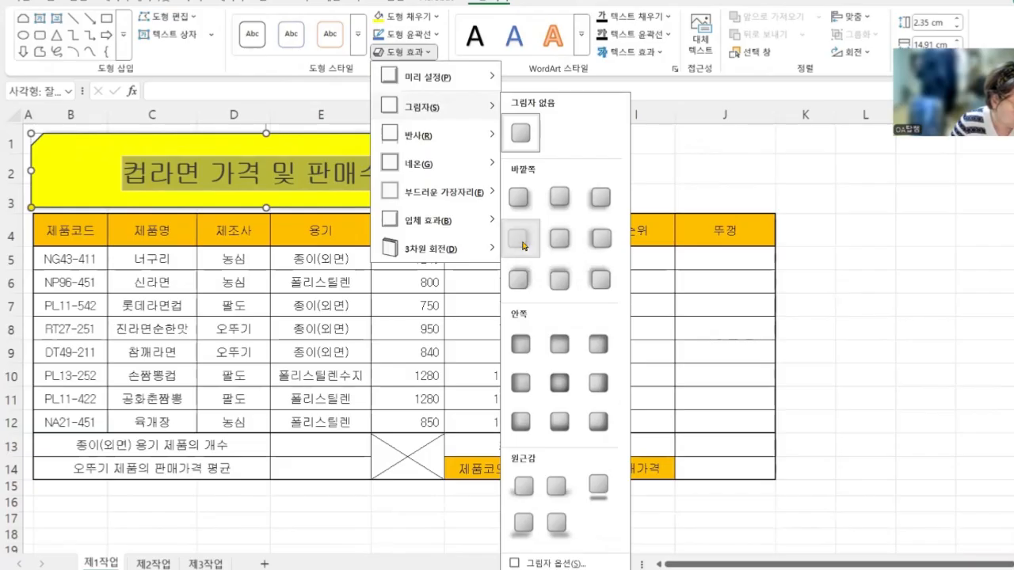
click(520, 242)
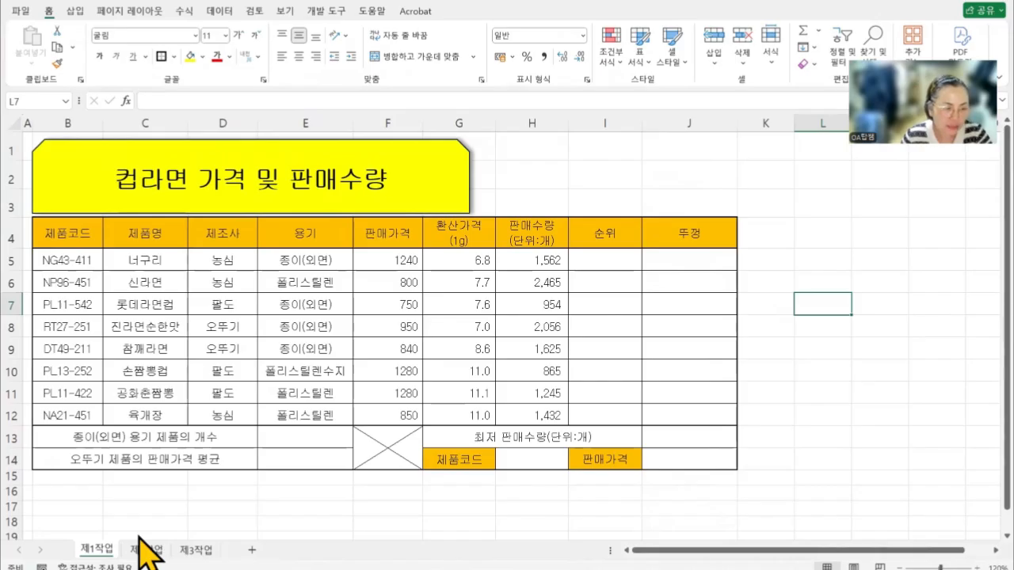
Merge and centre cells C10:C12 on sheet 제2작업
click(141, 546)
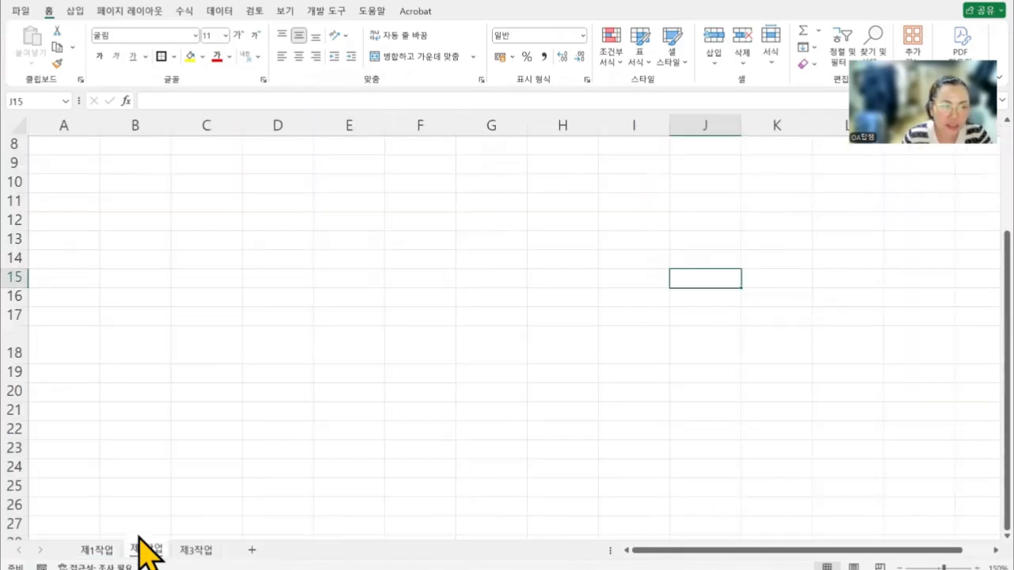
click(220, 185)
drag(219, 185, 214, 217)
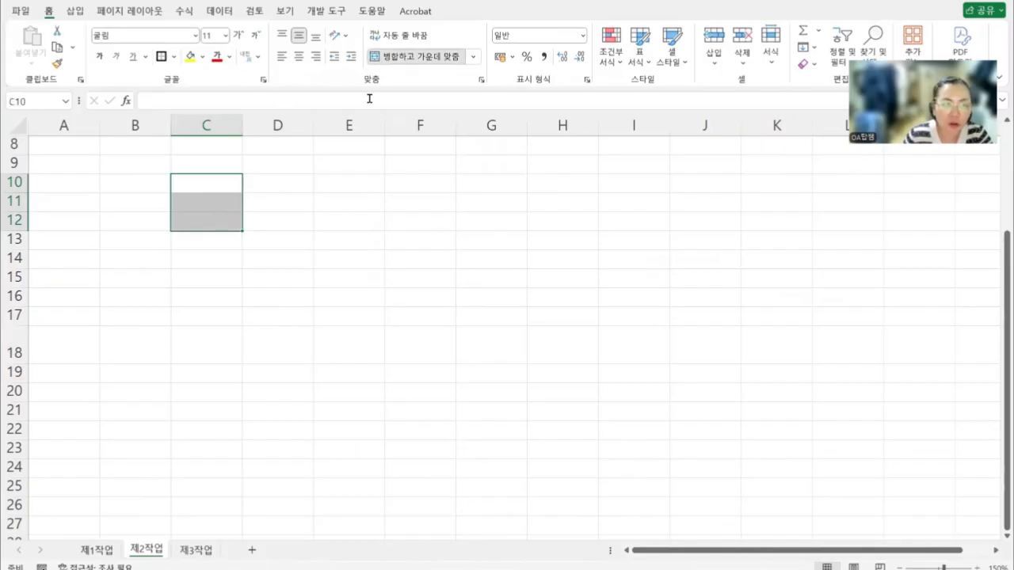
click(380, 56)
Set the width of column C to 3
click(204, 125)
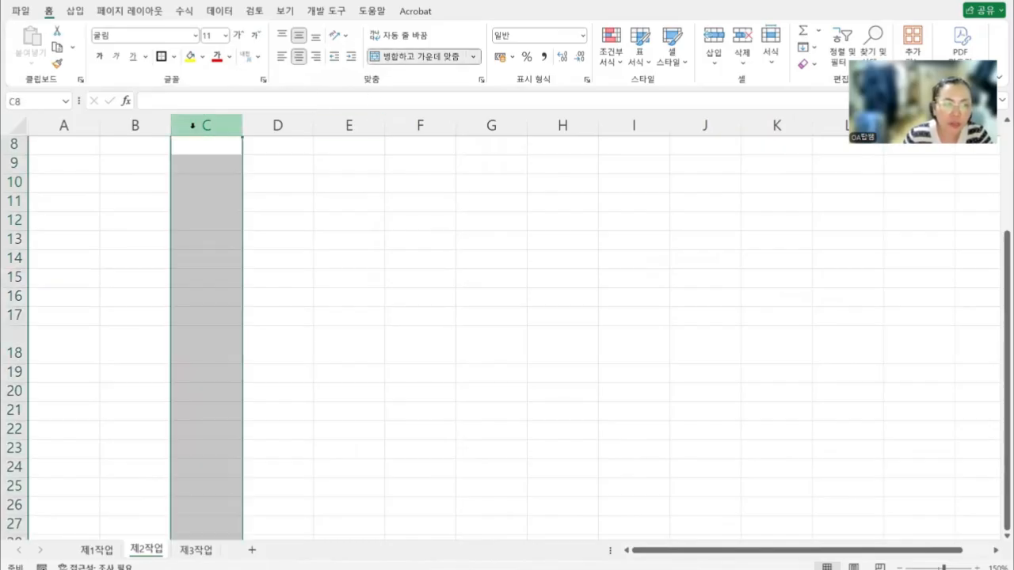
right_click(197, 128)
click(218, 337)
text(3)
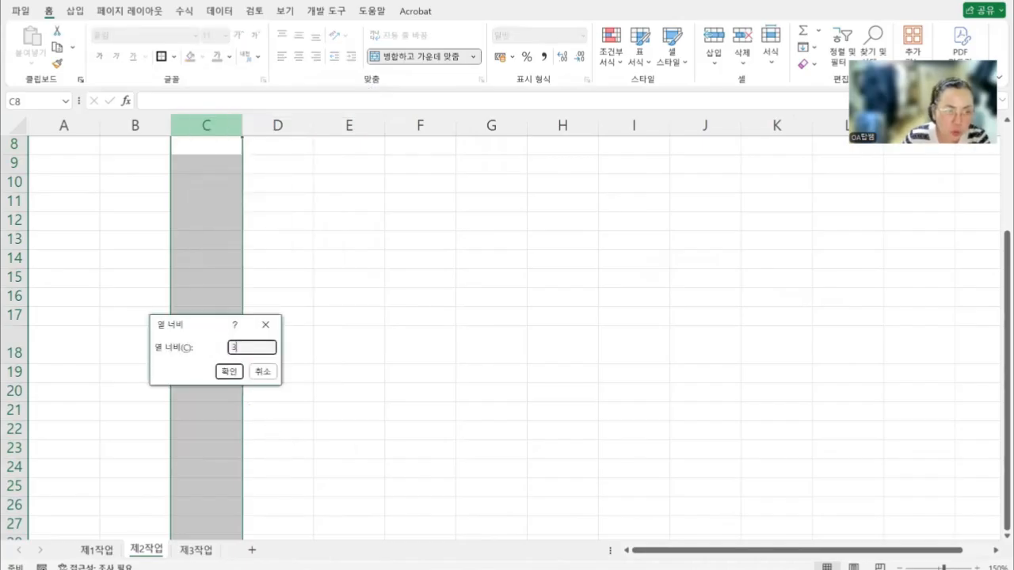
click(228, 370)
click(260, 327)
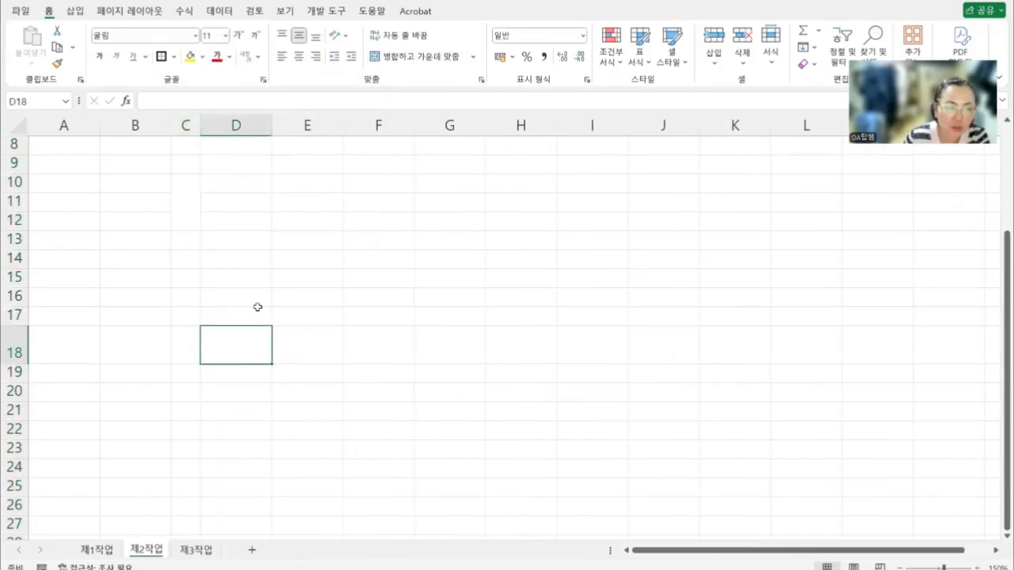
Enter 확인 in the merged cell C10:C12 with a line break between the two syllables
click(189, 203)
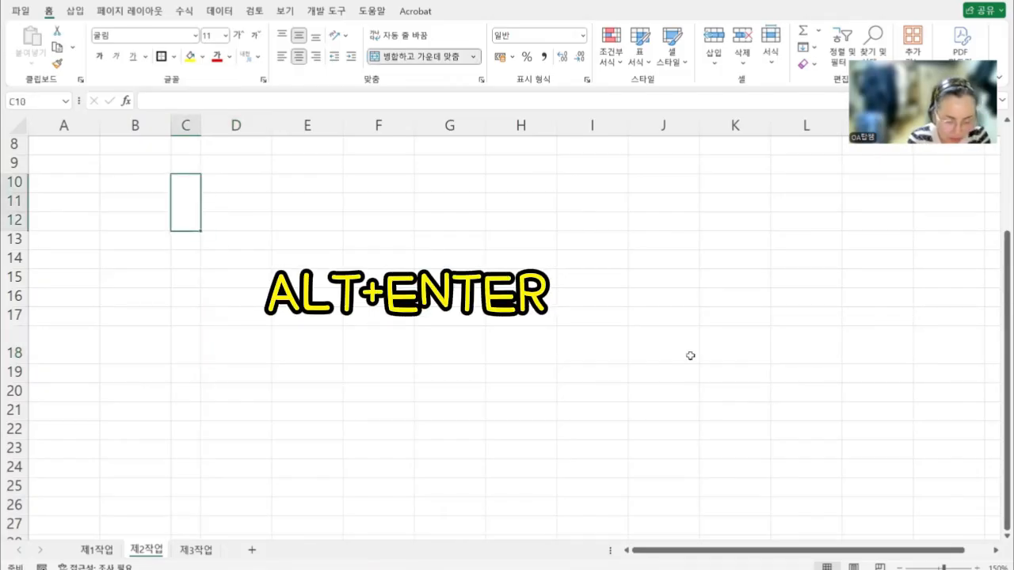
text(GHK)
key(BackSpace)
key(BackSpace)
key(BackSpace)
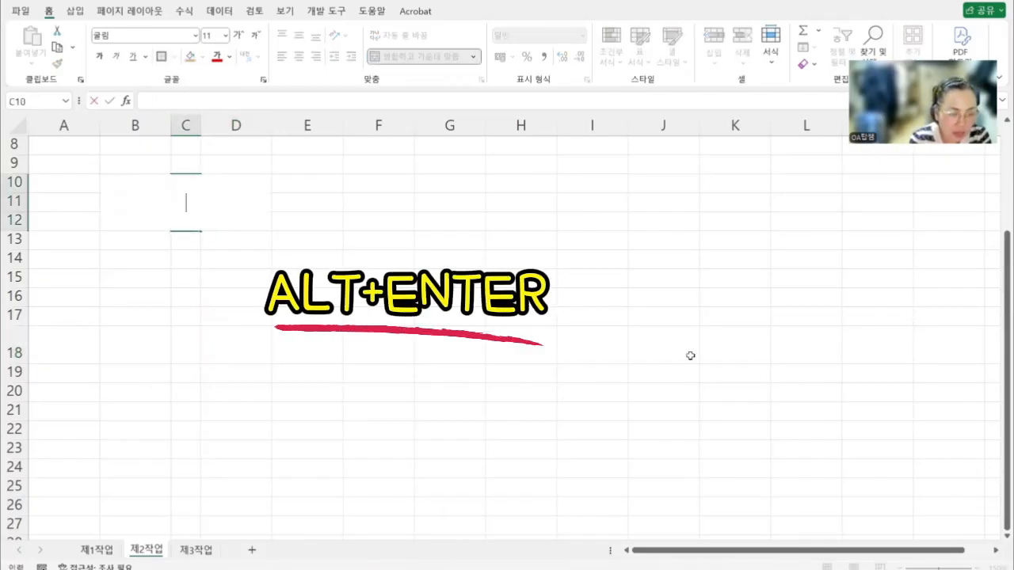
text(확 )
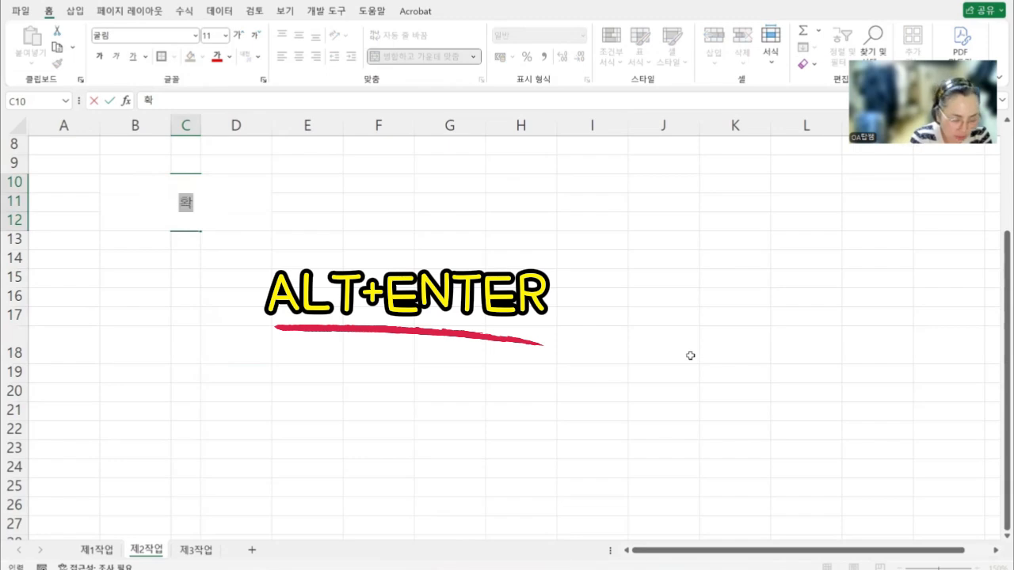
text(인)
key(Return)
key(Up)
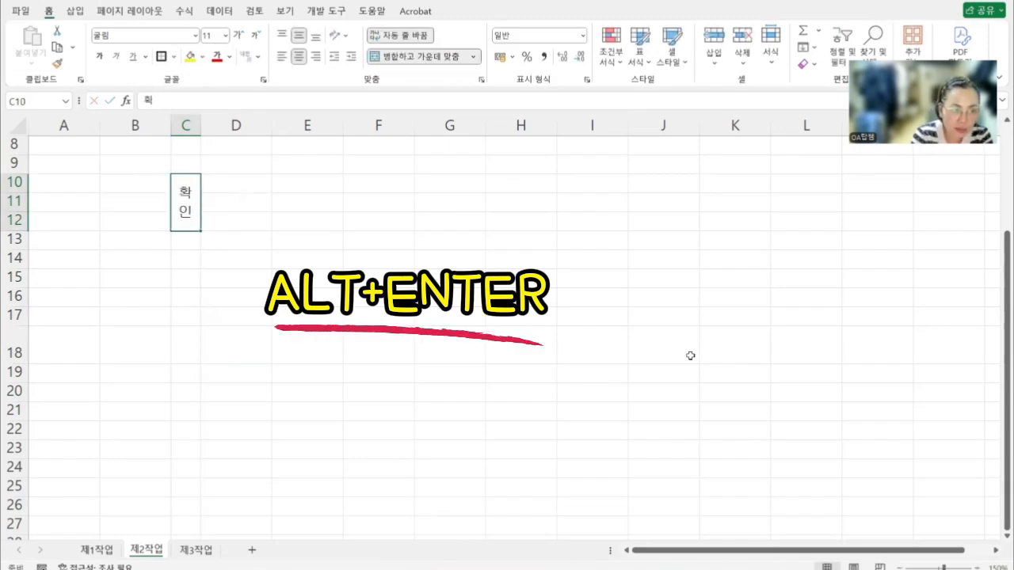
Enter the headings 담당, 대리 and 과장 in cells D10, E10 and F10
key(Right)
key(Up)
key(Up)
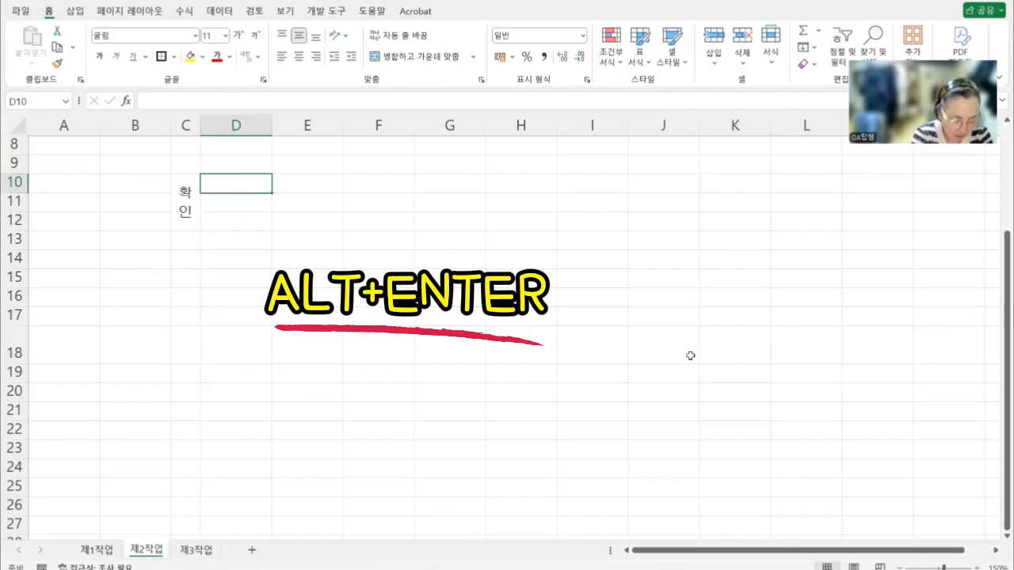
text(담당)
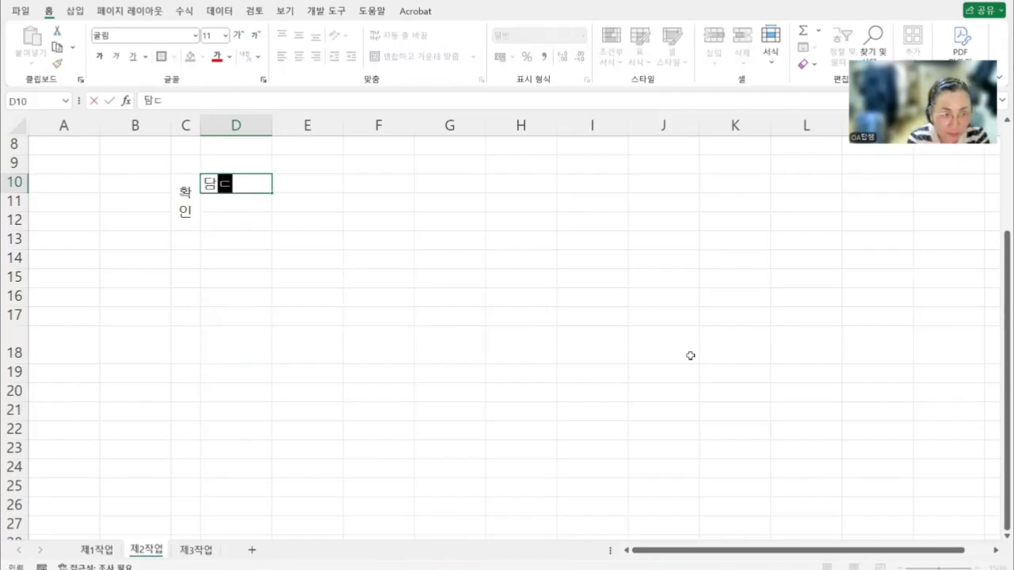
key(Tab)
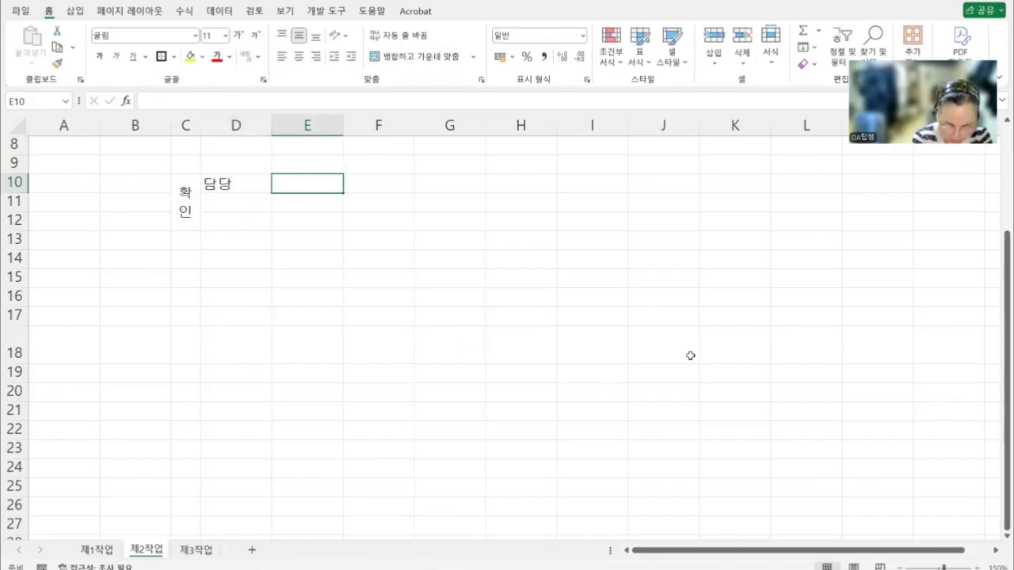
text(대리)
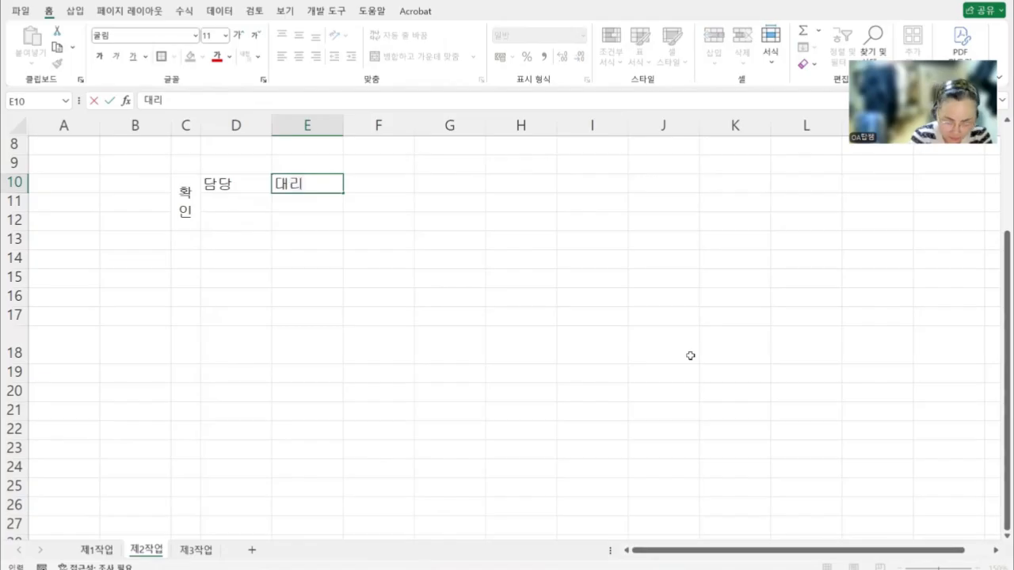
key(Tab)
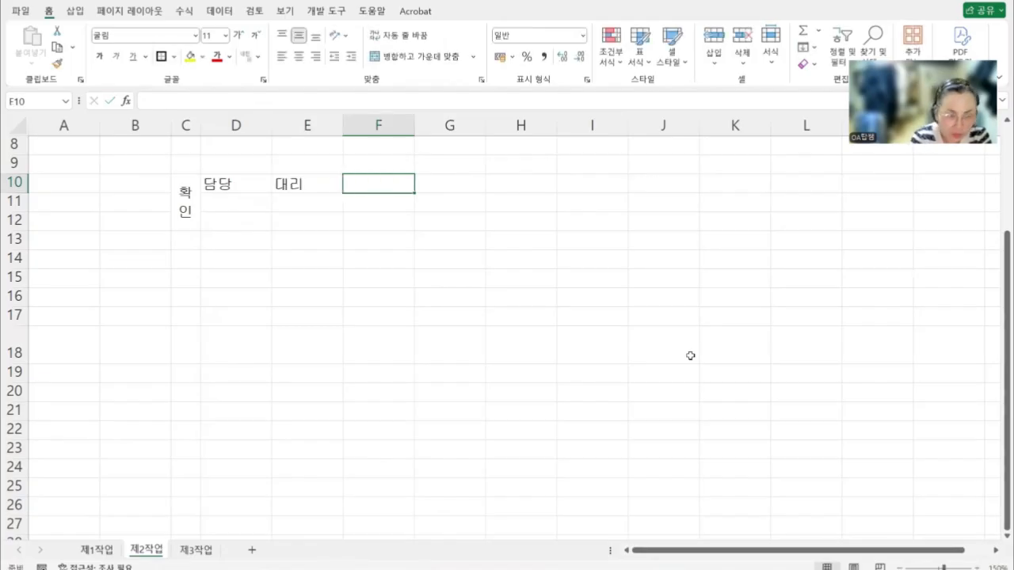
text(과장)
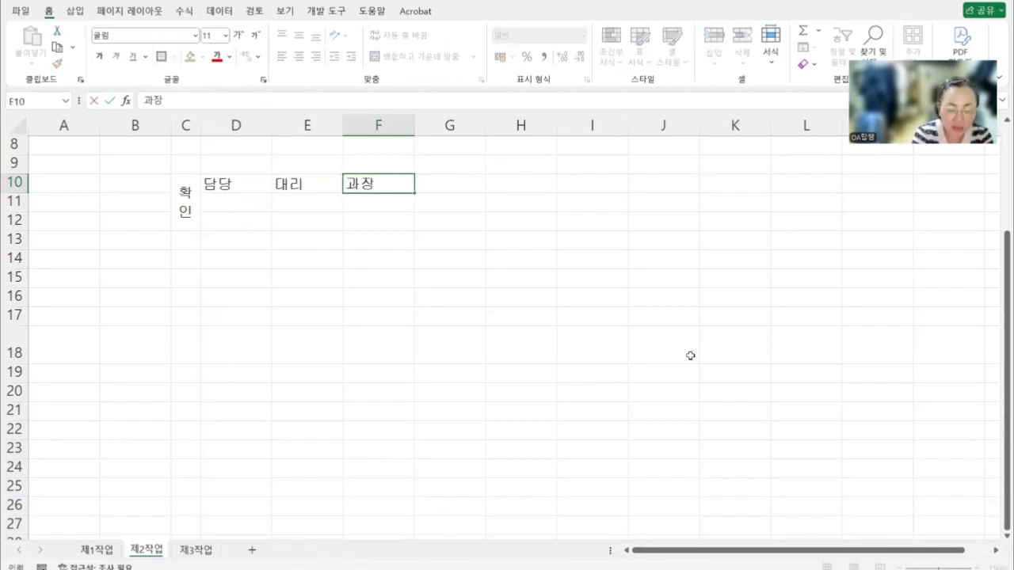
key(Return)
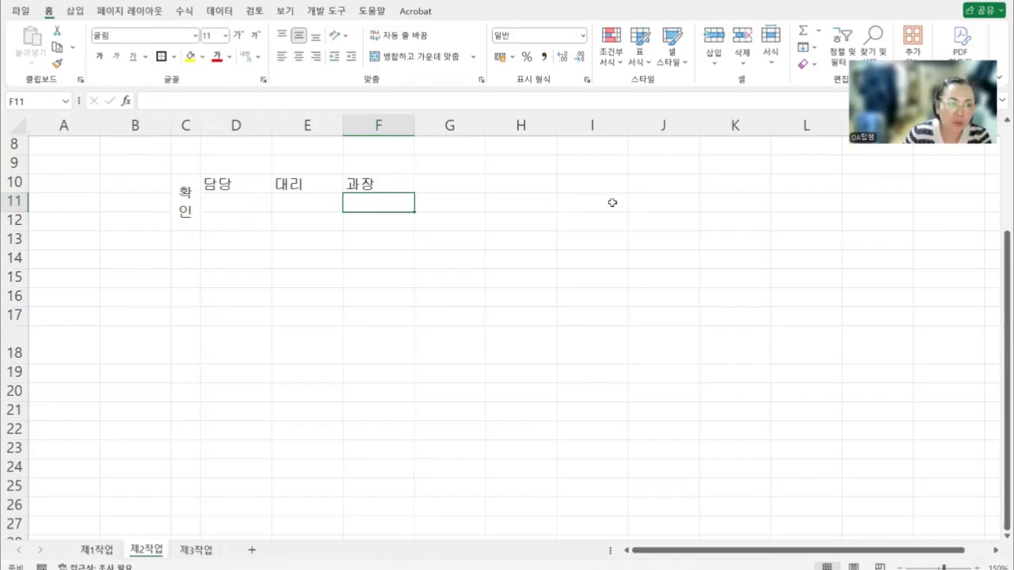
Merge and centre the signature cells D11:D12, E11:E12 and F11:F12 separately
drag(247, 197, 246, 226)
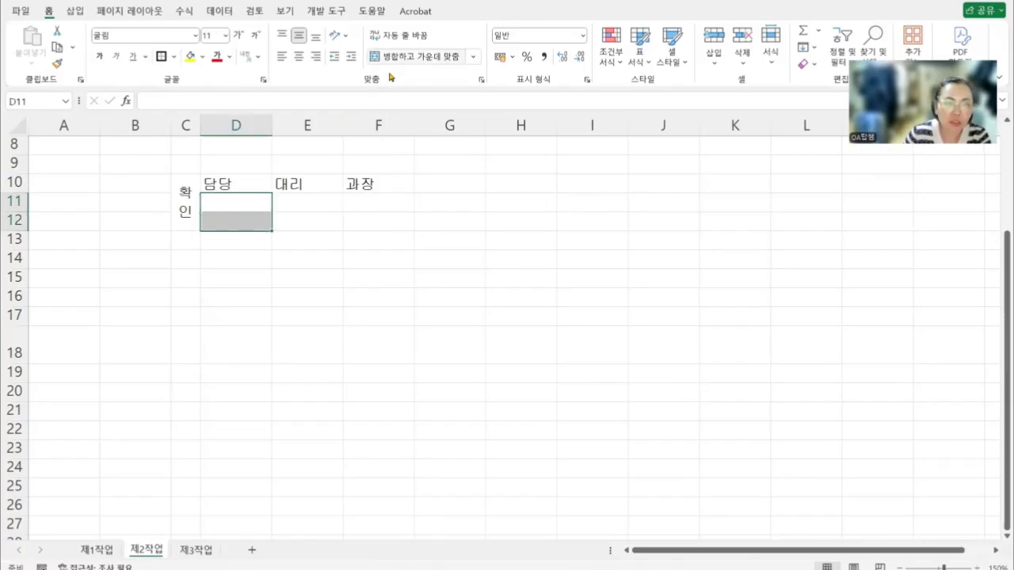
click(412, 56)
drag(324, 201, 324, 221)
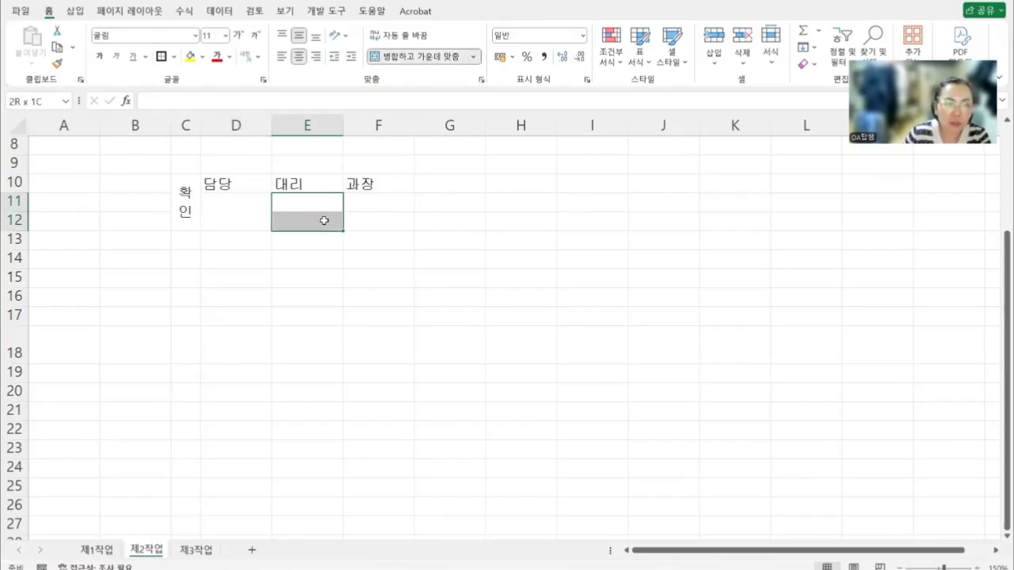
click(390, 64)
drag(385, 203, 385, 218)
click(412, 56)
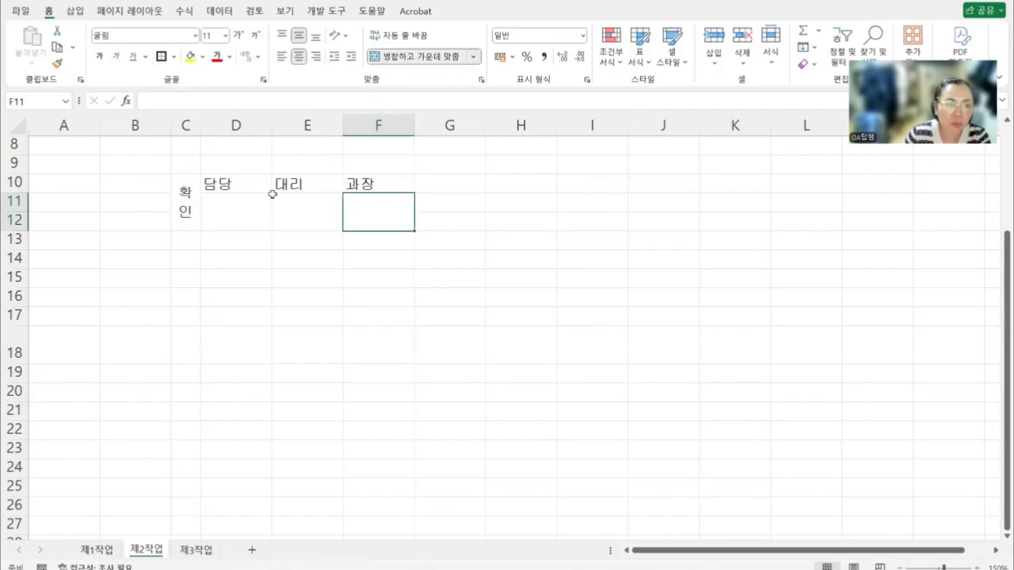
Centre the contents of the approval box C10:F12 horizontally and apply all borders (모든 테두리) to it
drag(193, 188, 391, 188)
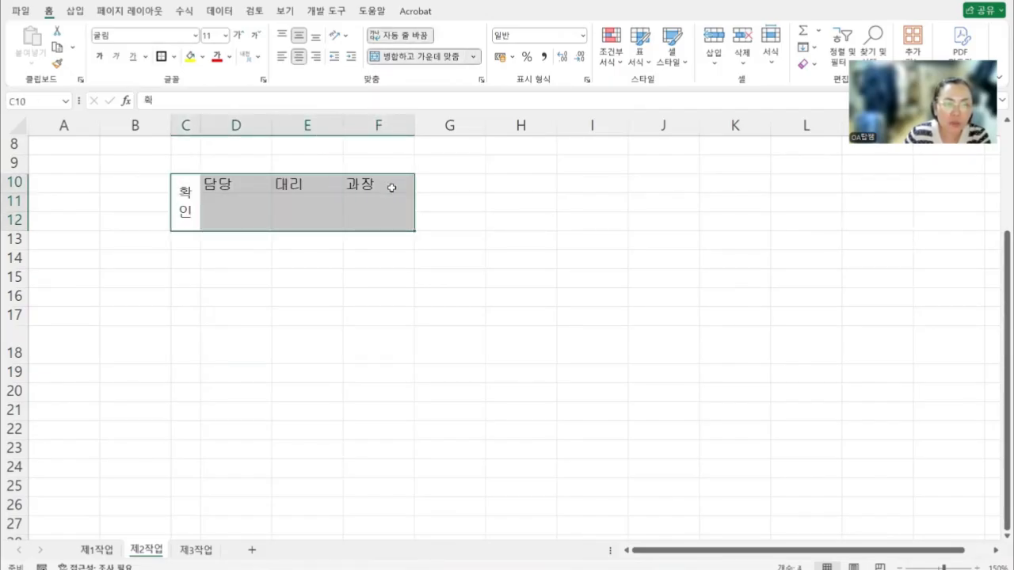
click(298, 55)
click(299, 56)
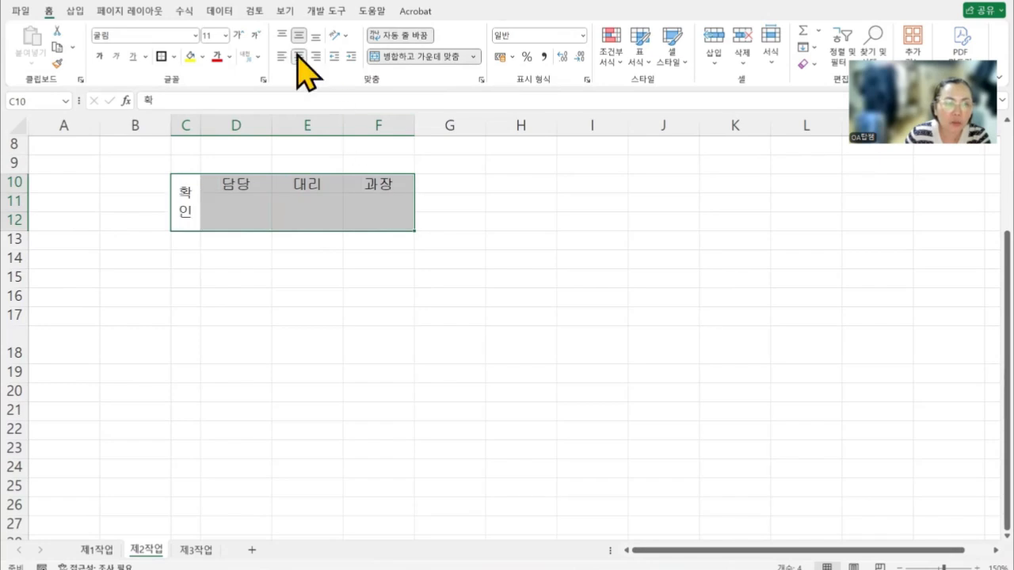
click(173, 56)
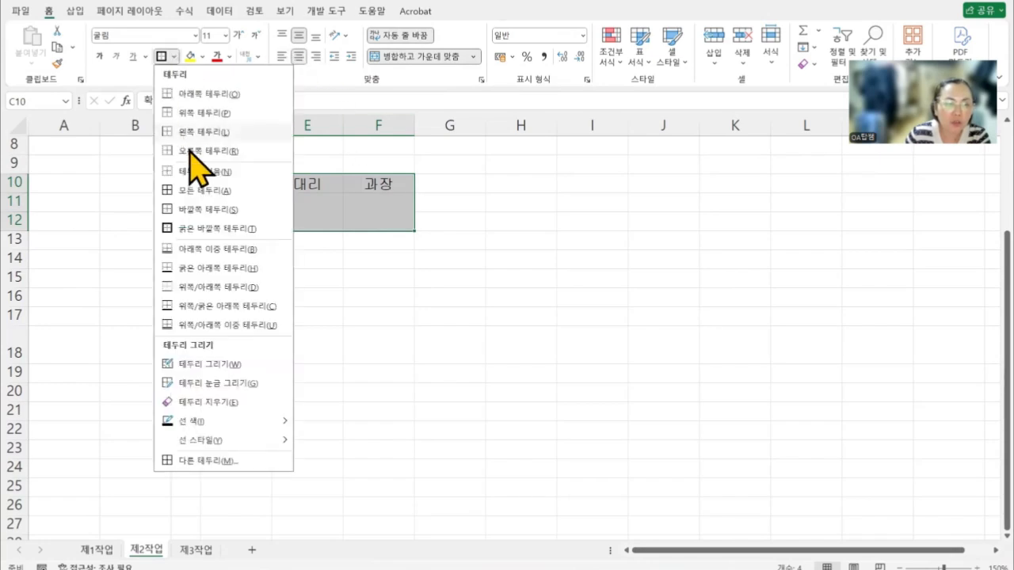
click(192, 190)
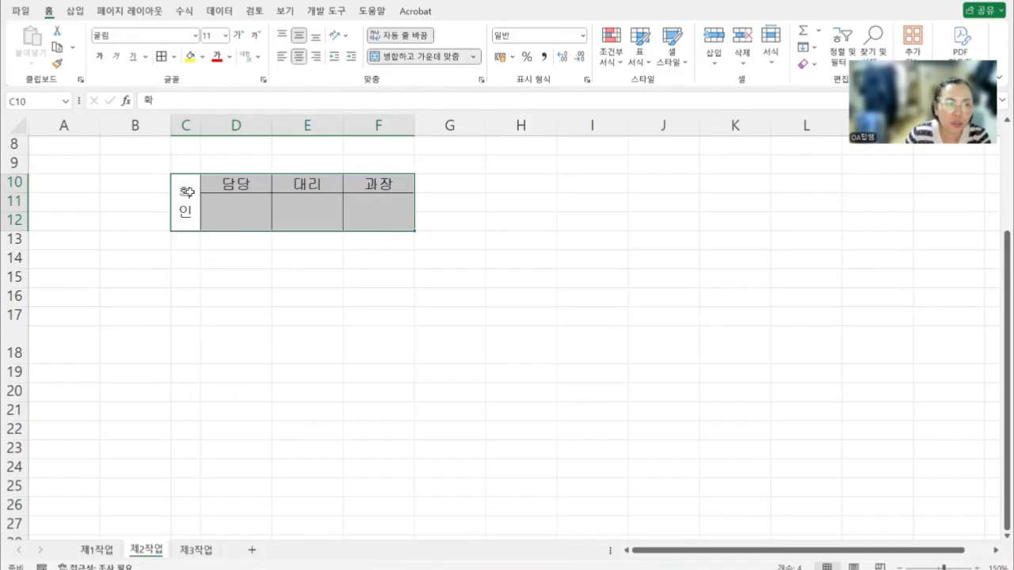
Copy the approval box as a picture, as shown on screen in picture format, and paste it into sheet 제1작업
click(74, 48)
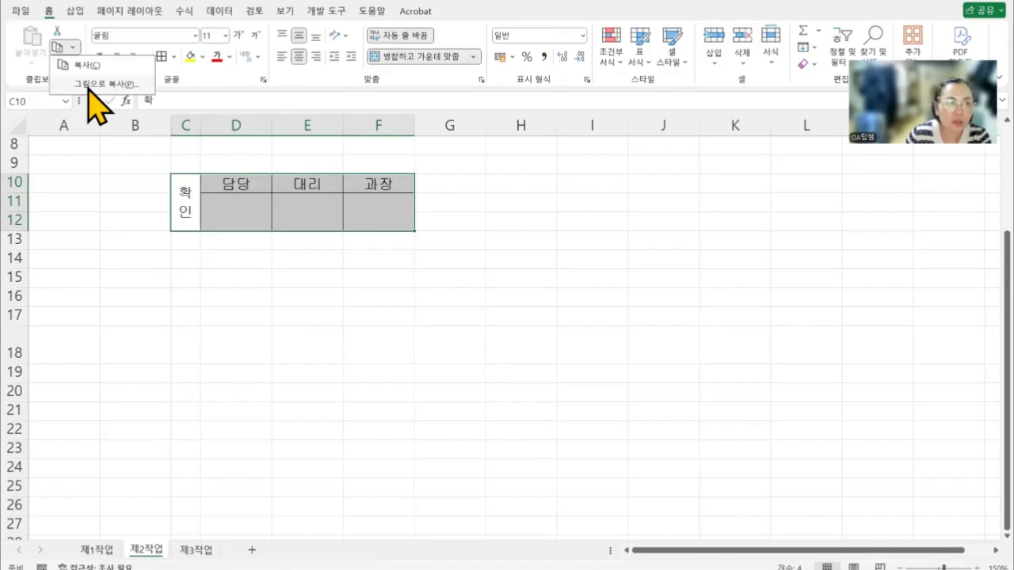
click(89, 85)
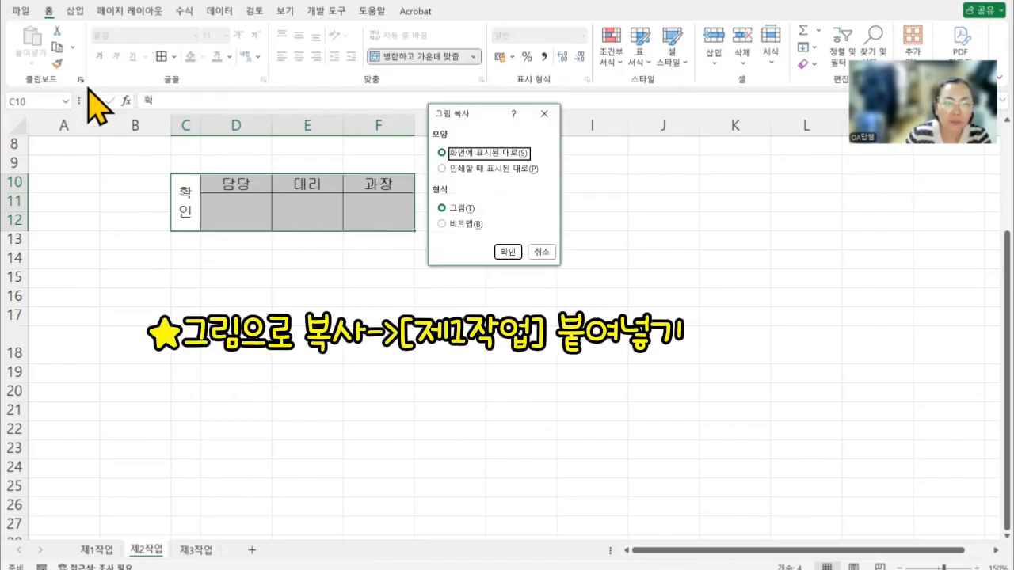
click(507, 251)
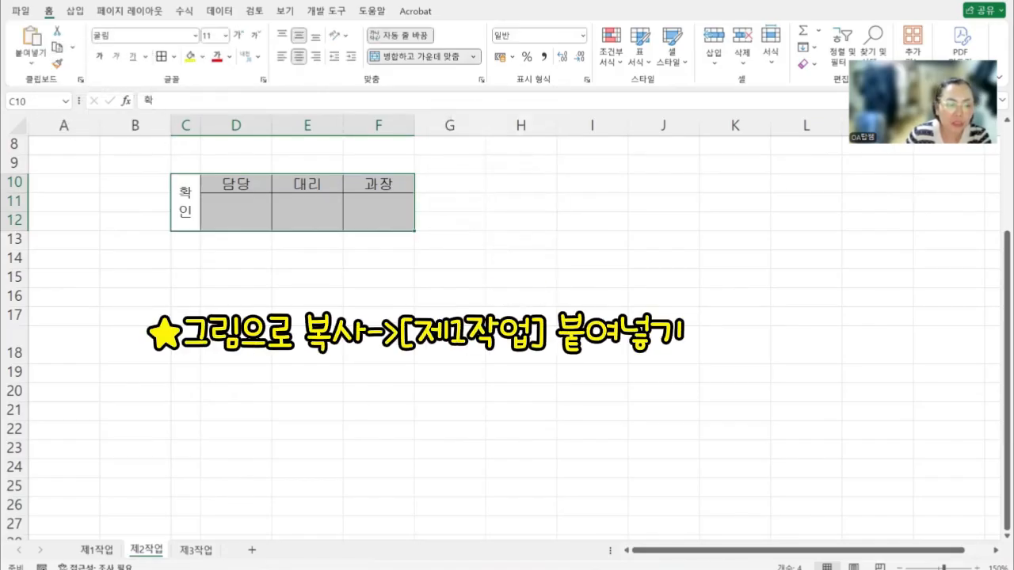
click(108, 554)
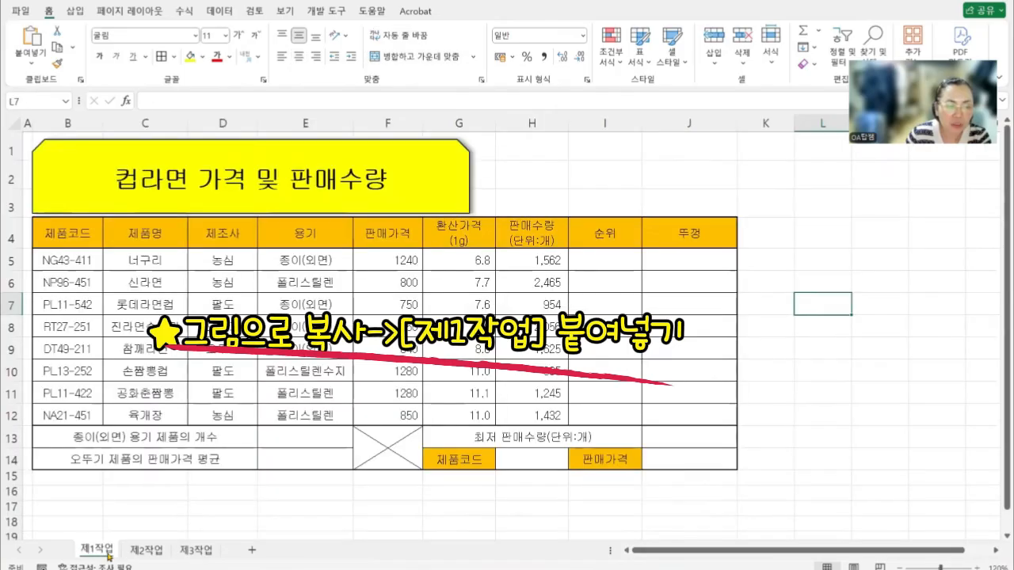
click(31, 38)
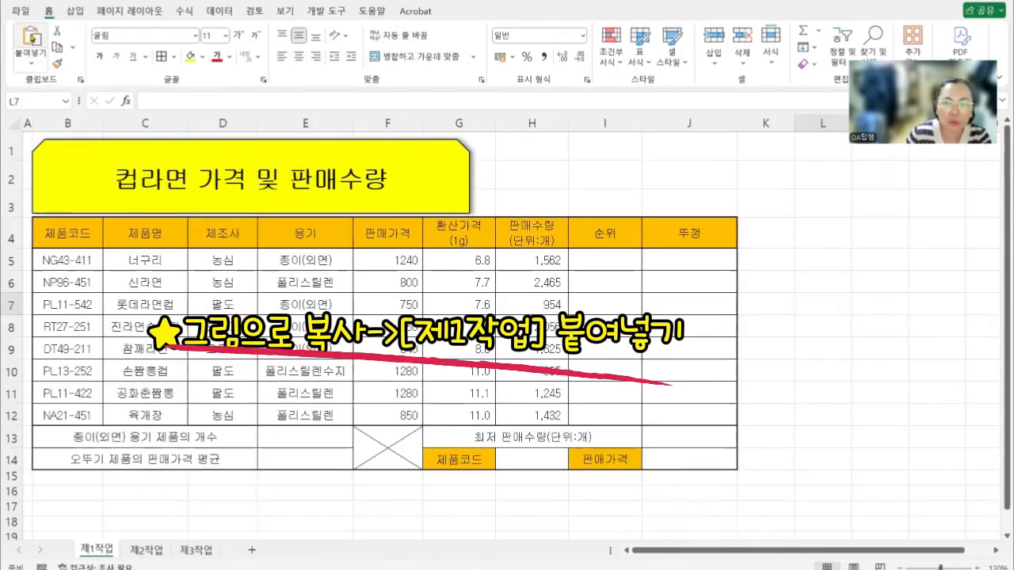
Place the approval box picture beside the title shape and stretch it to the table's right edge and down to just above the header row
drag(877, 318, 575, 167)
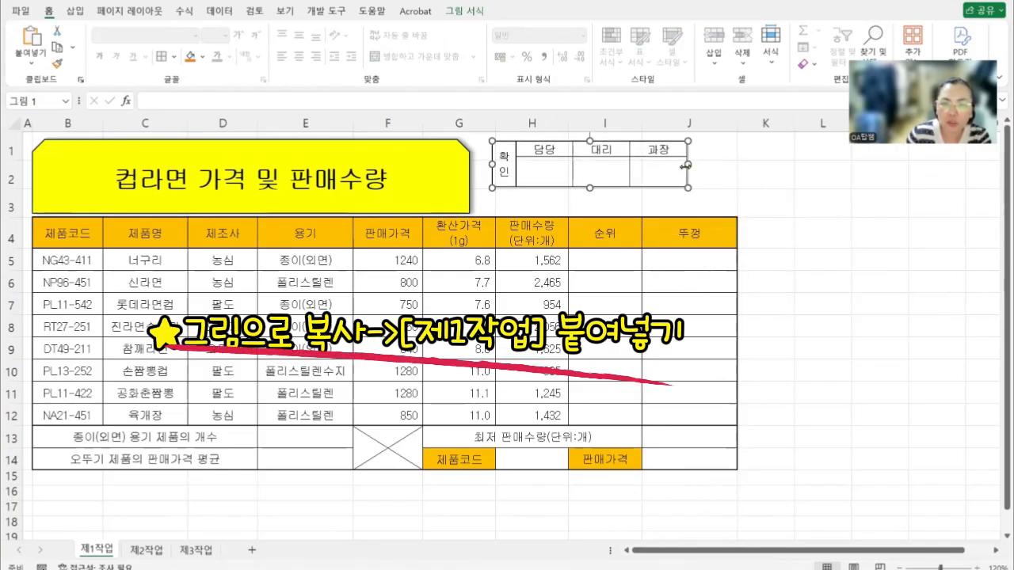
drag(686, 164, 736, 164)
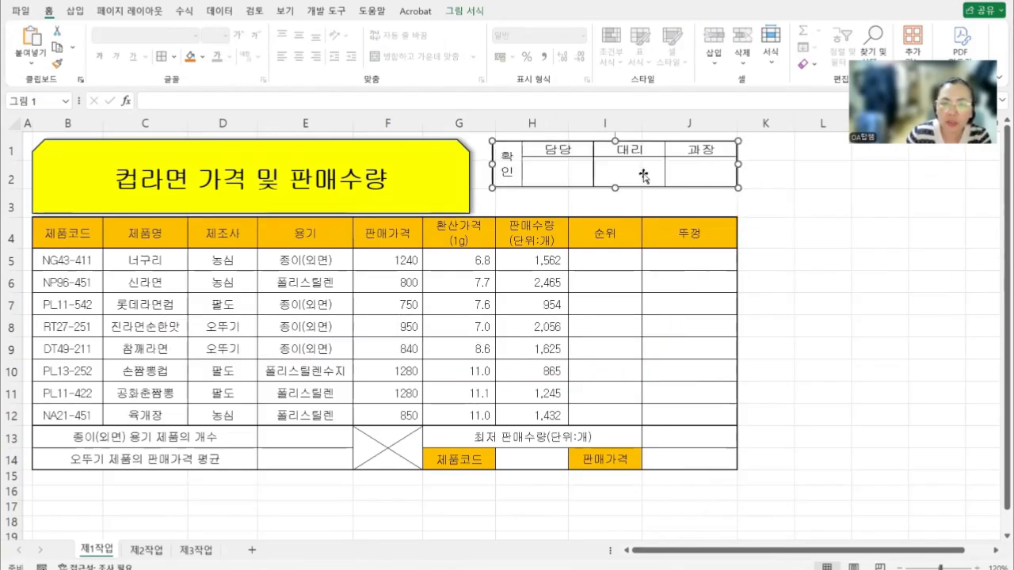
drag(614, 186, 614, 211)
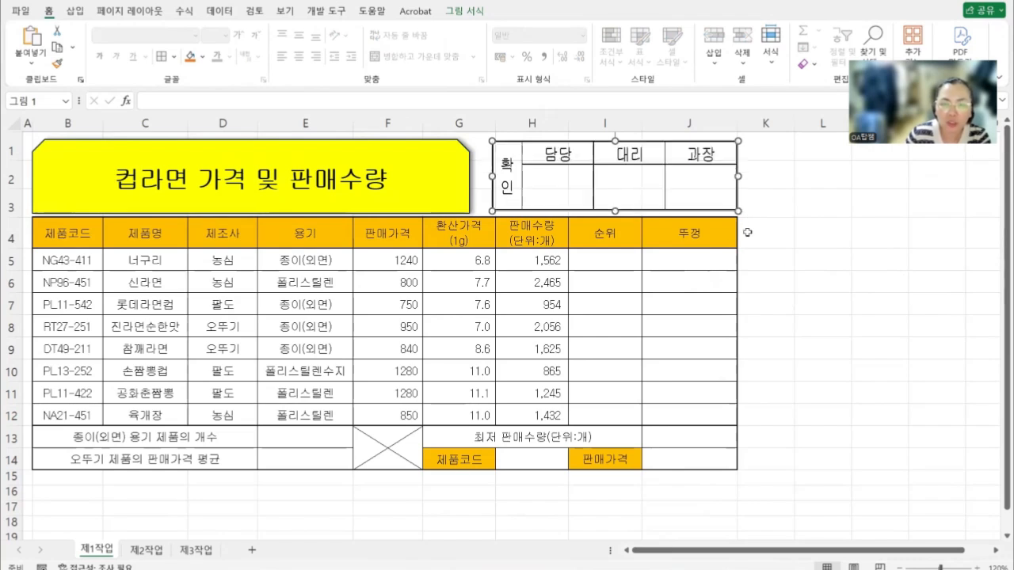
click(822, 273)
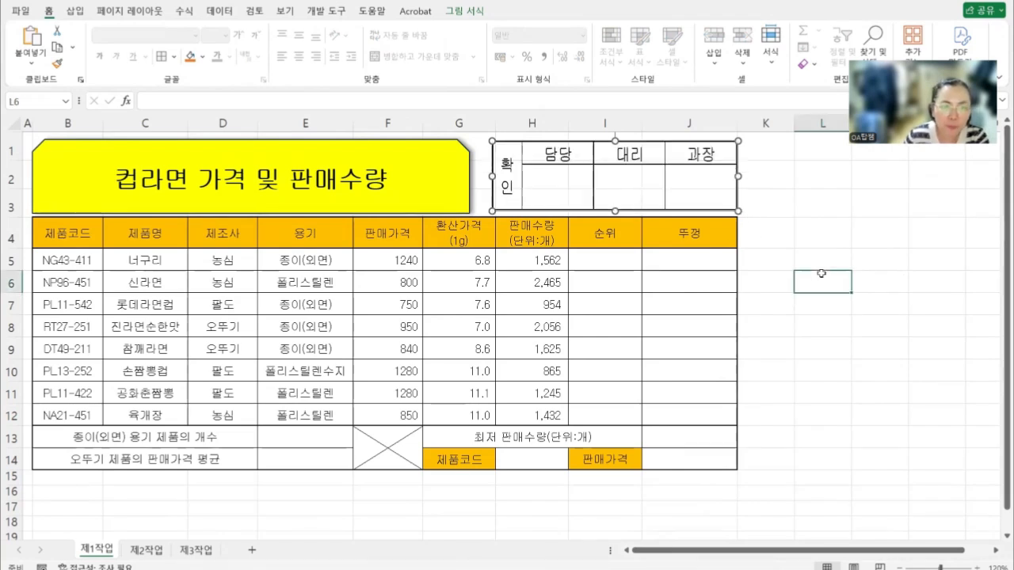
Delete columns C to F holding the original approval box on sheet 제2작업
click(149, 551)
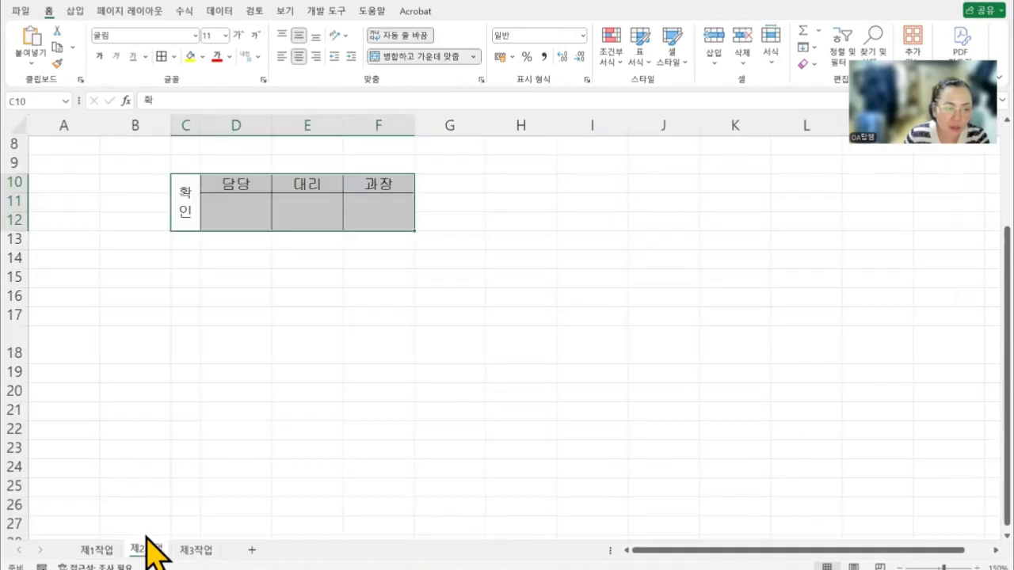
click(186, 127)
drag(186, 127, 381, 118)
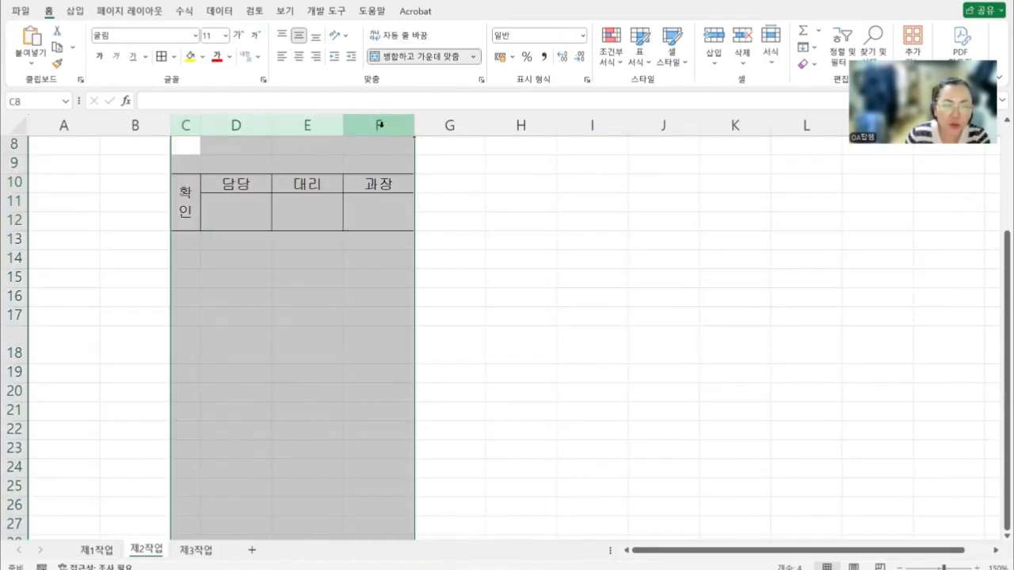
right_click(381, 127)
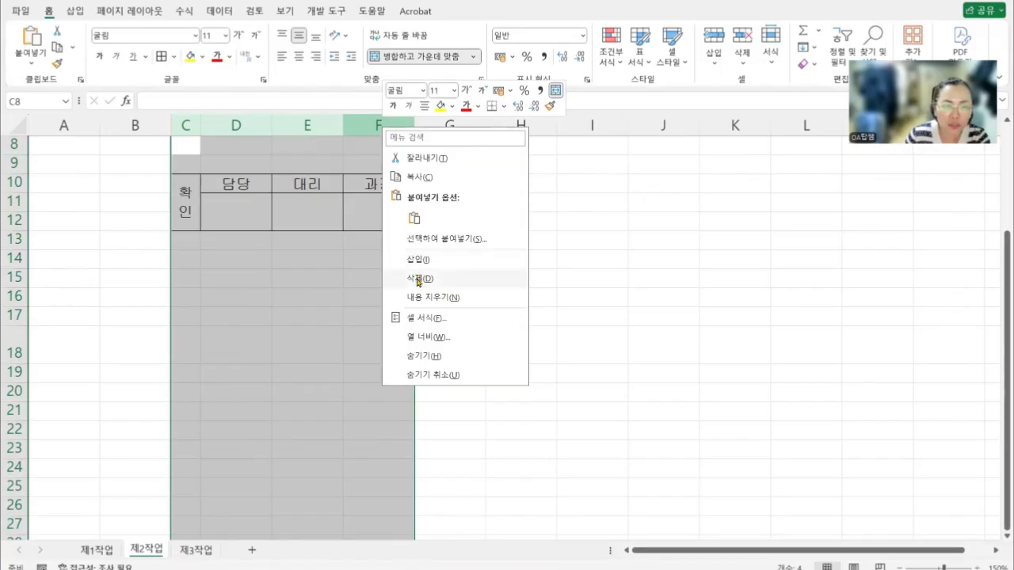
click(417, 278)
click(495, 294)
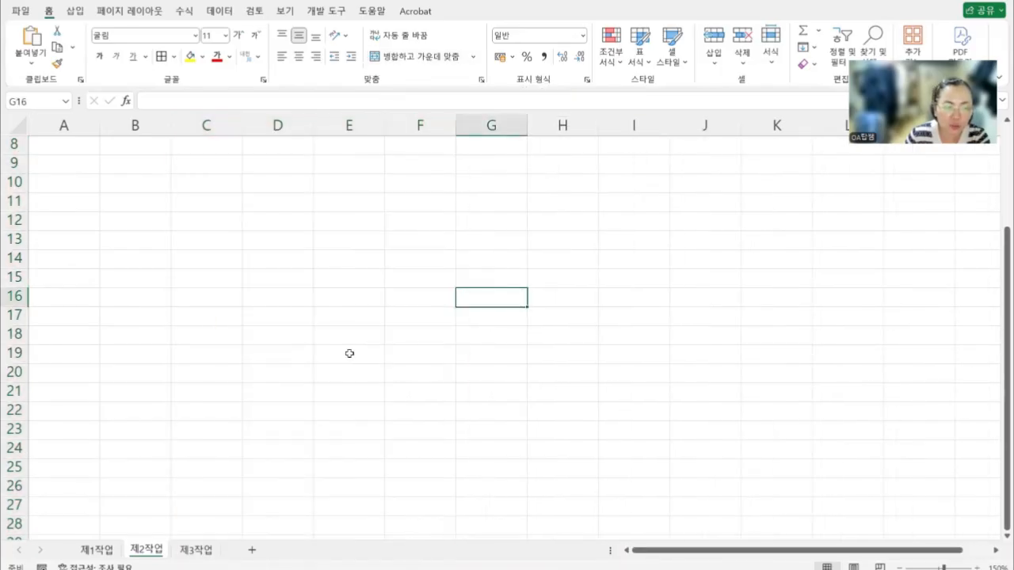
On sheet 제1작업, add list (목록) data validation to cell H14 with the product codes in =$B$5:$B$12 as source
click(97, 550)
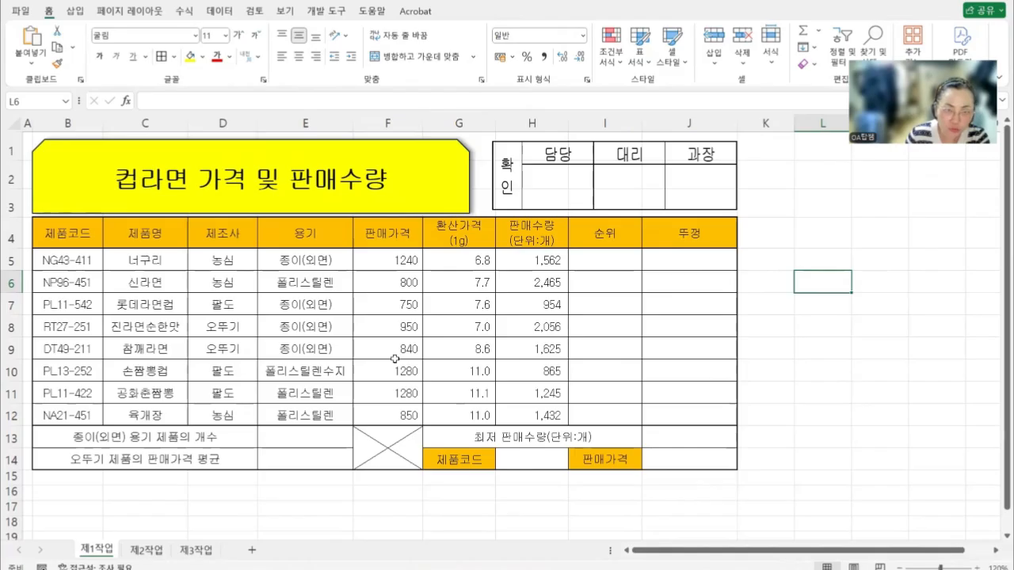
click(528, 456)
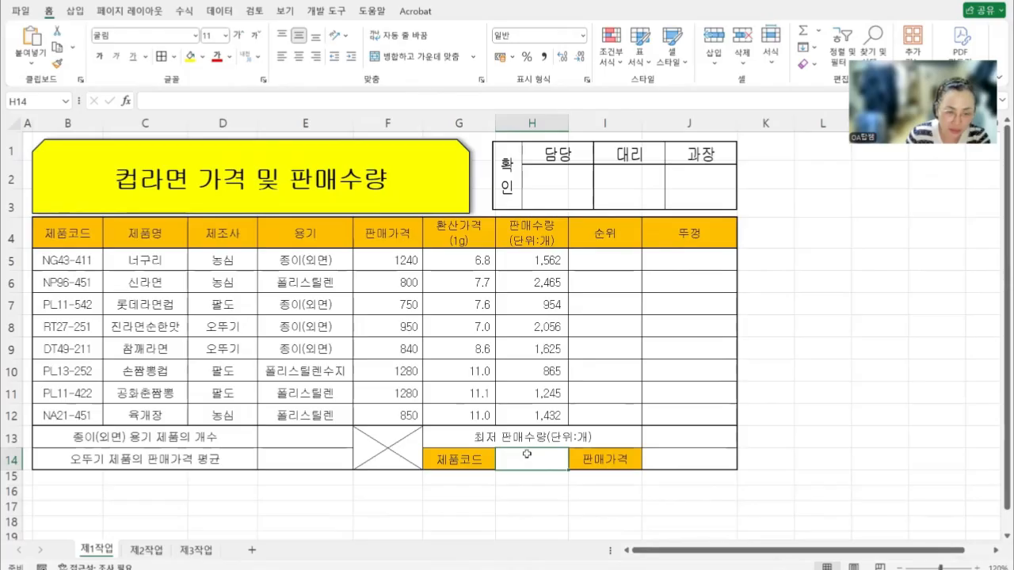
key(alt+Tab)
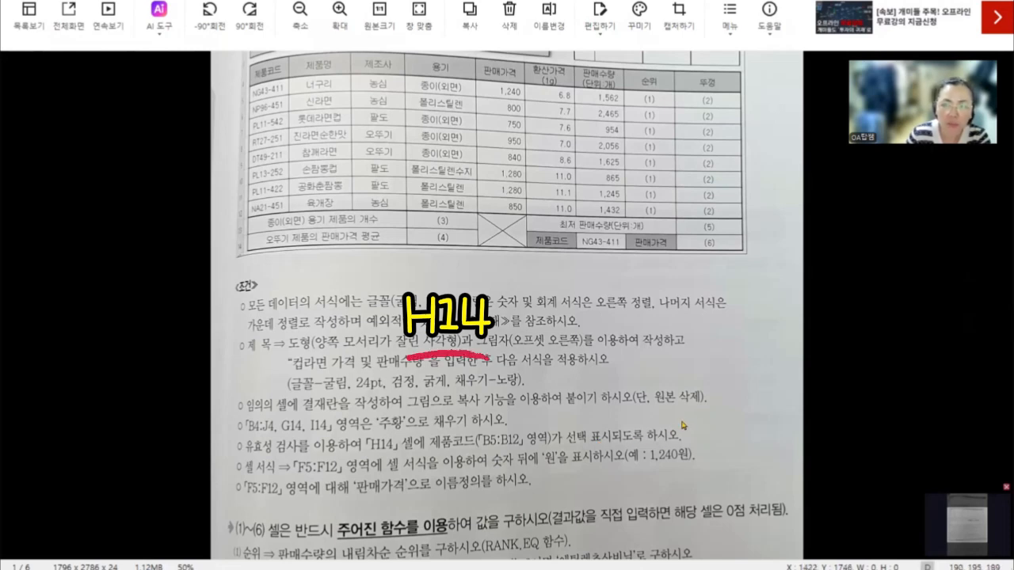
click(912, 2)
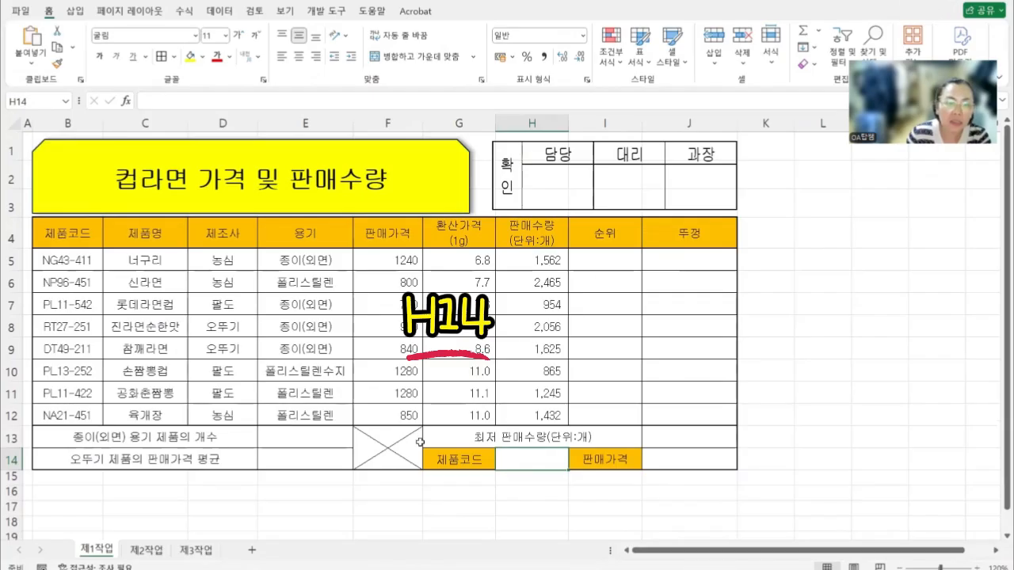
click(219, 11)
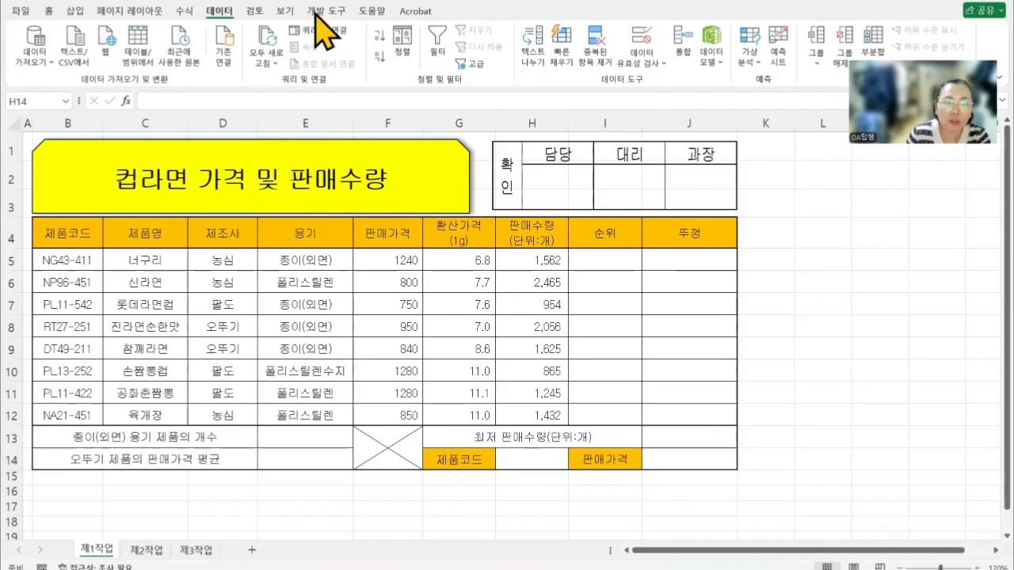
key(alt+a)
key(v)
key(v)
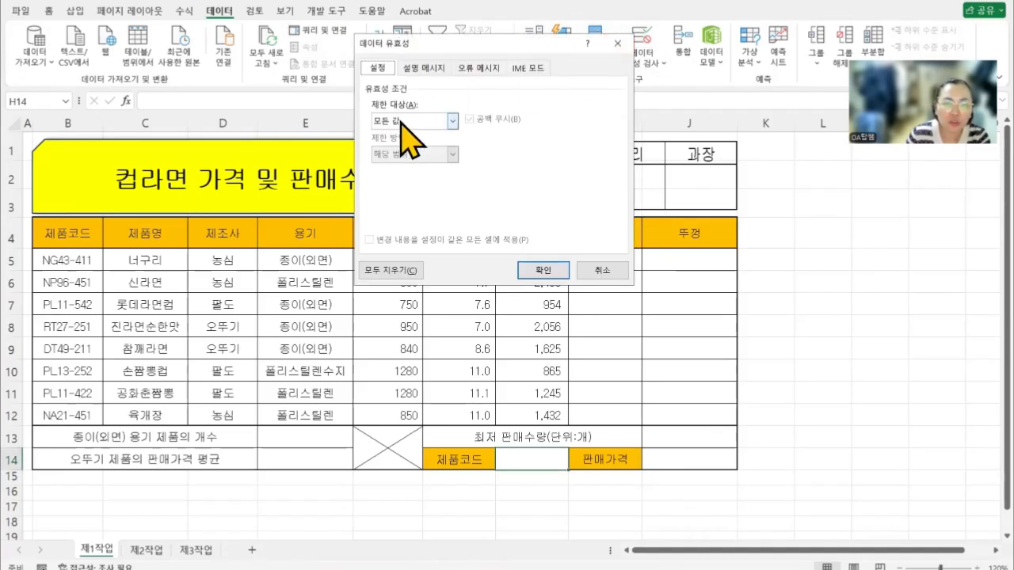
click(402, 121)
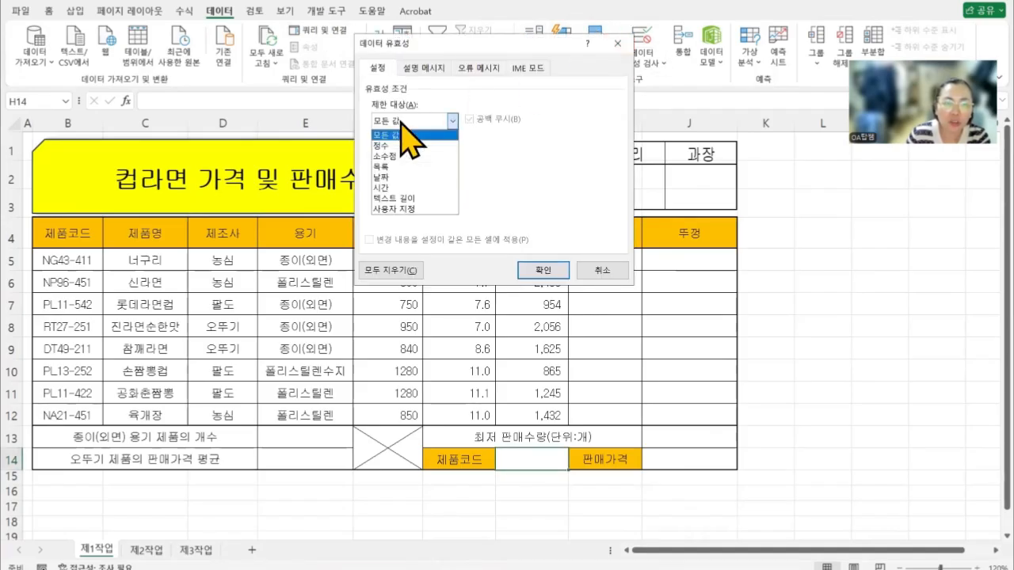
click(384, 169)
click(383, 184)
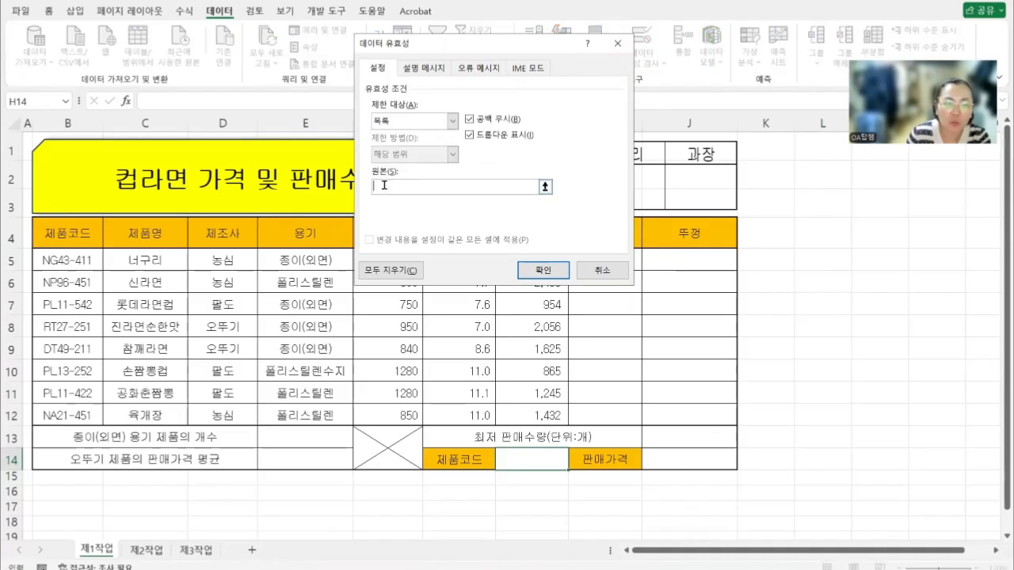
click(70, 259)
drag(70, 259, 77, 414)
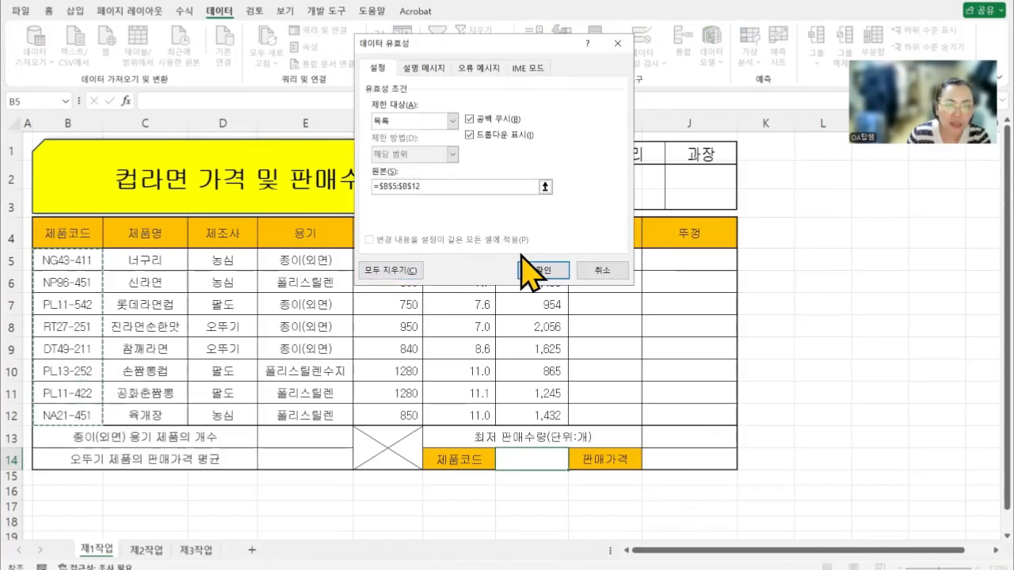
click(543, 270)
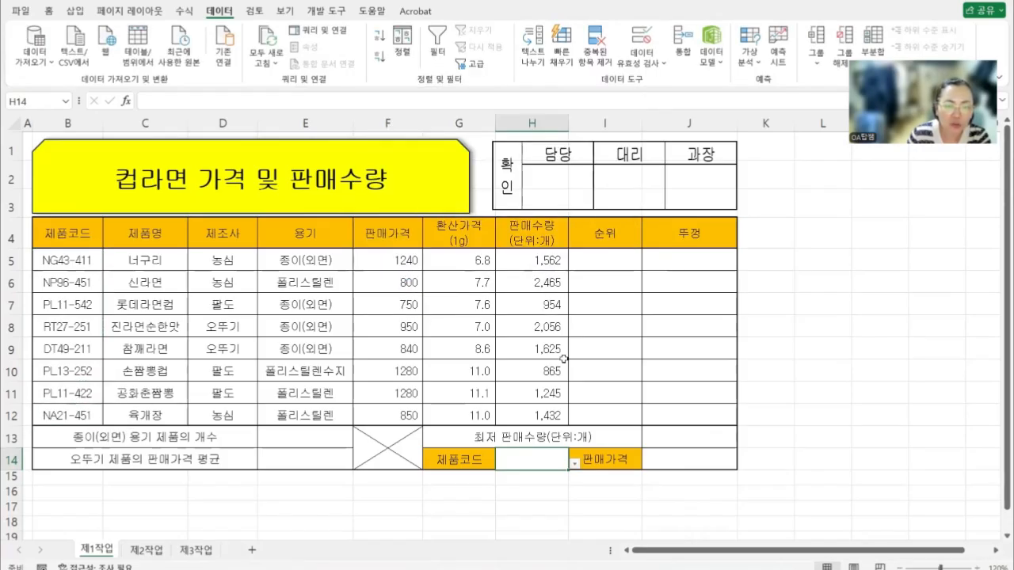
Choose product code NG43-411 from the list in cell H14 and centre it horizontally
click(574, 465)
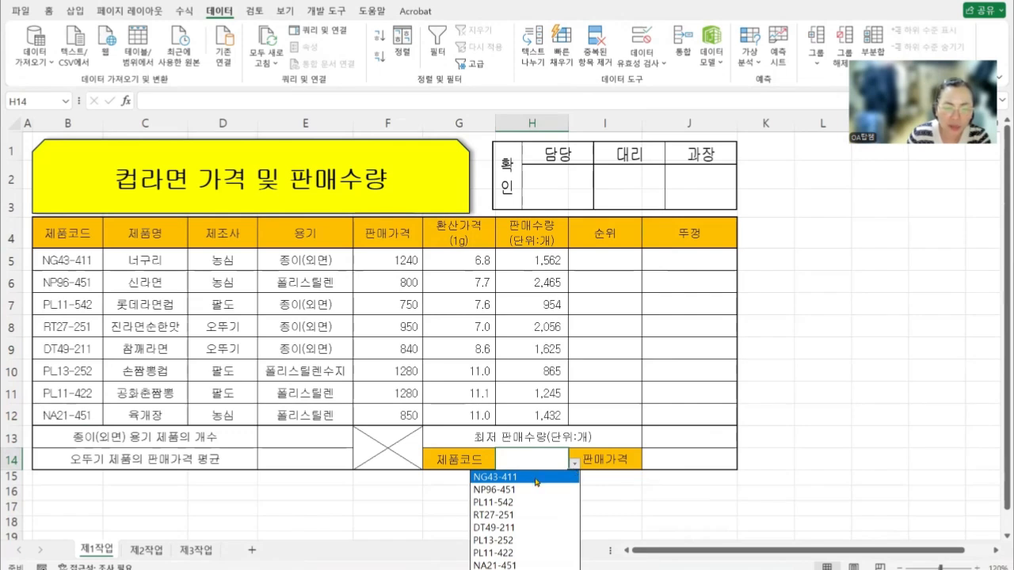
click(536, 478)
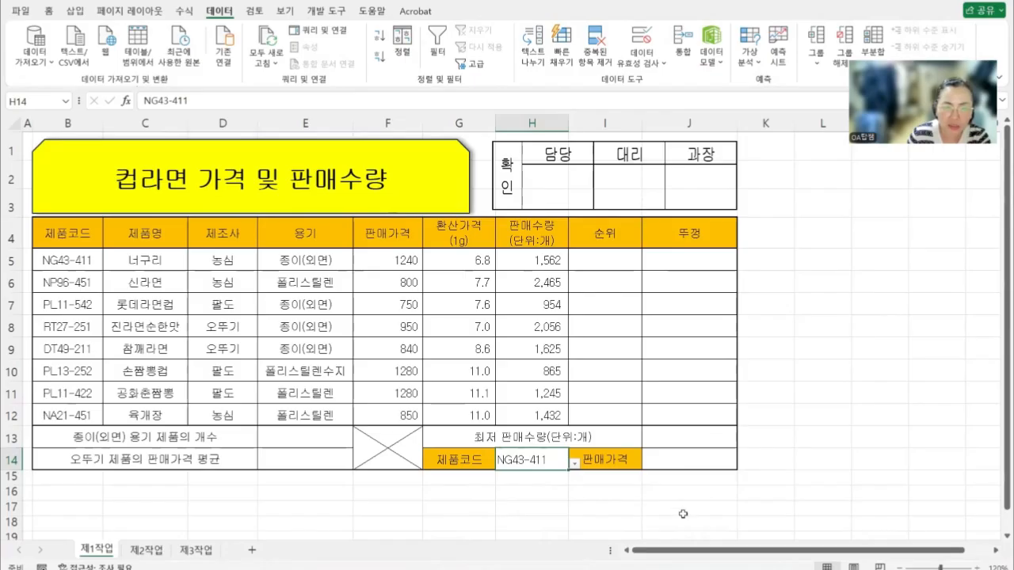
click(48, 11)
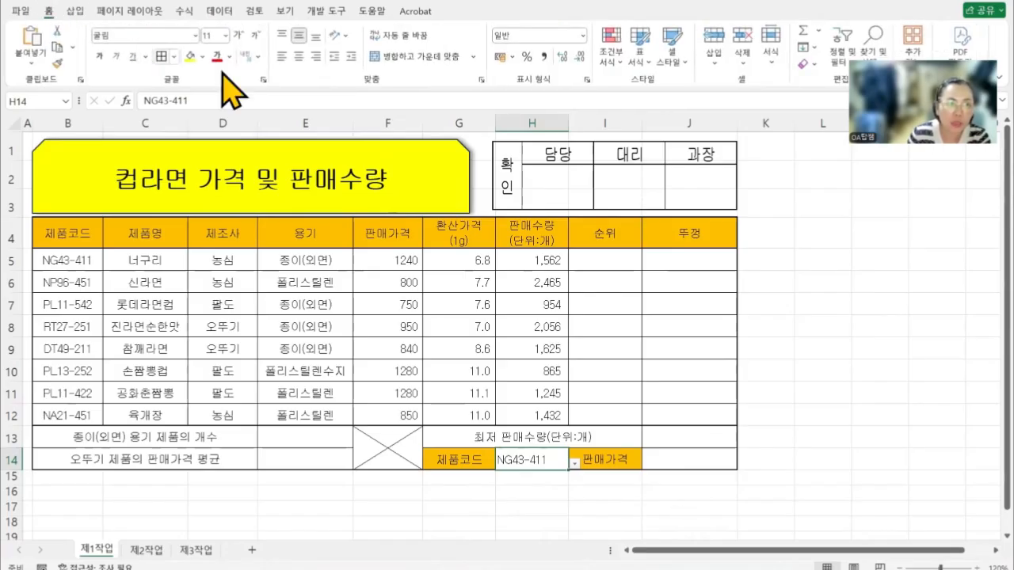
click(299, 57)
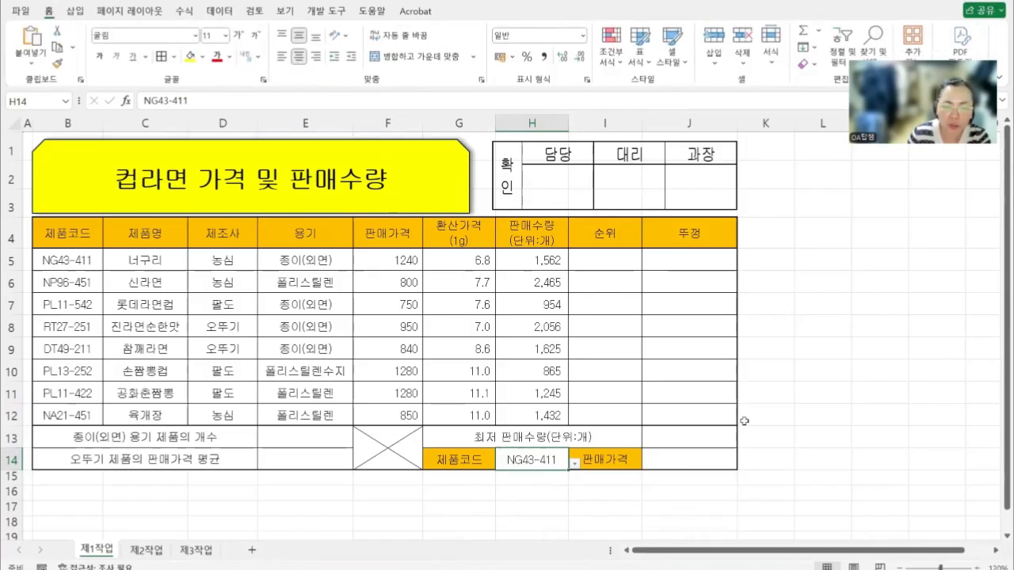
click(881, 479)
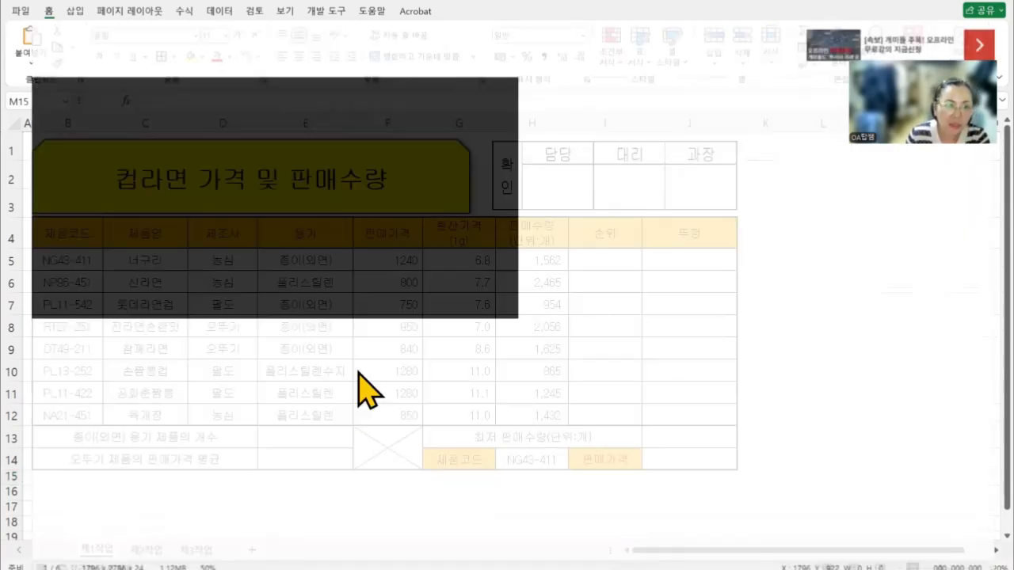
Apply the custom number format #,##0원 to the sales prices in F5:F12
click(626, 539)
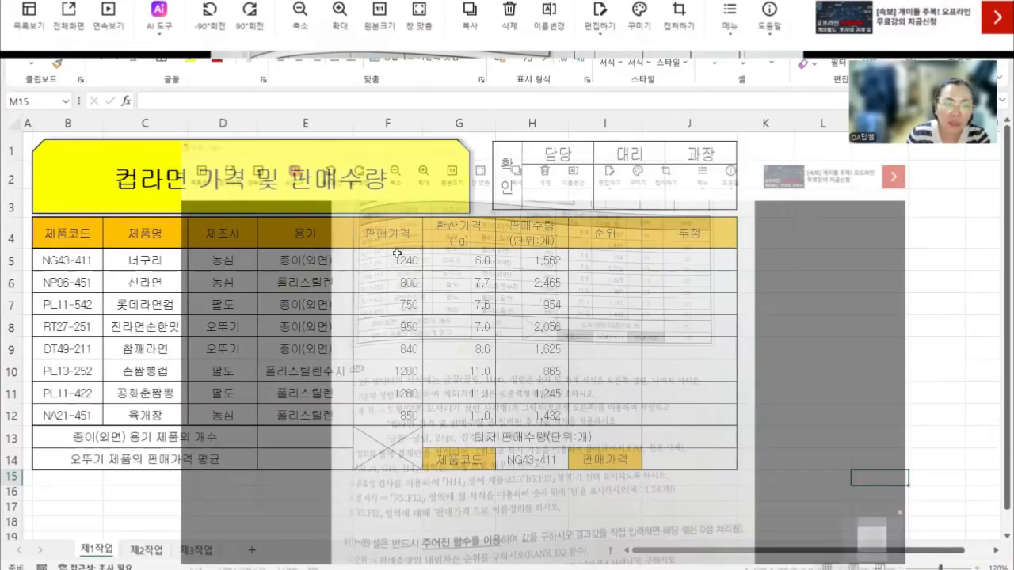
click(398, 253)
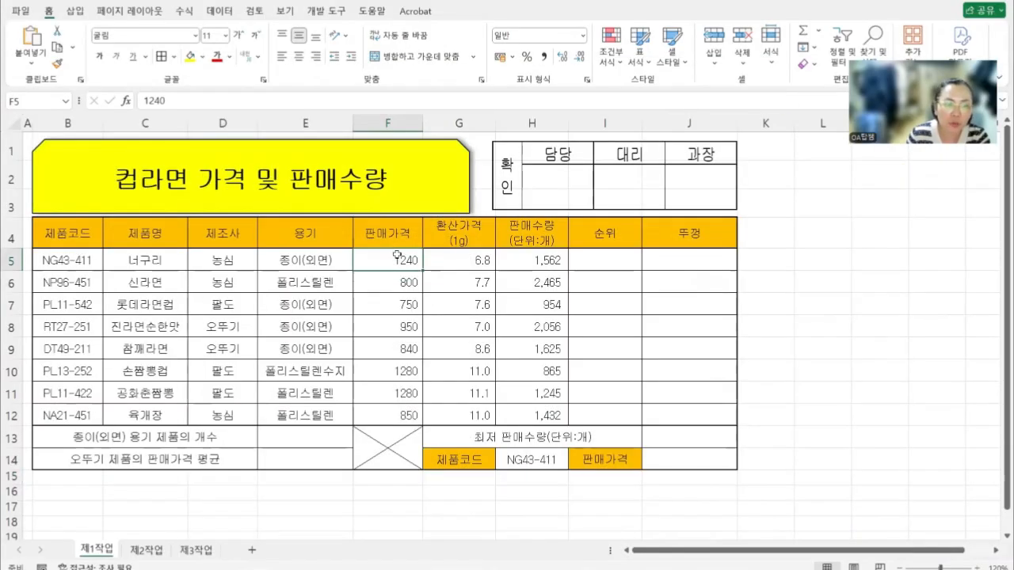
drag(398, 255, 400, 415)
right_click(379, 315)
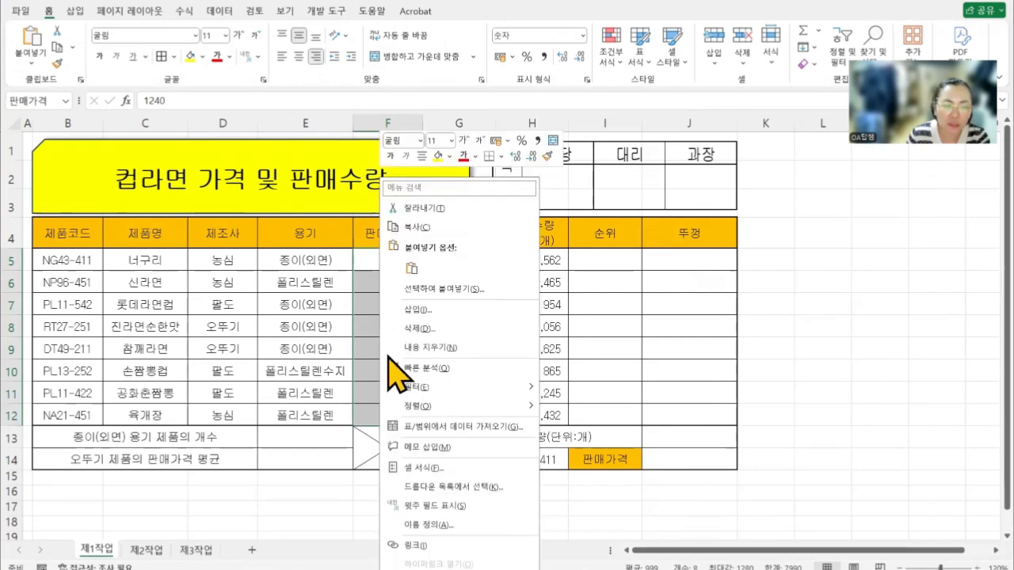
click(410, 469)
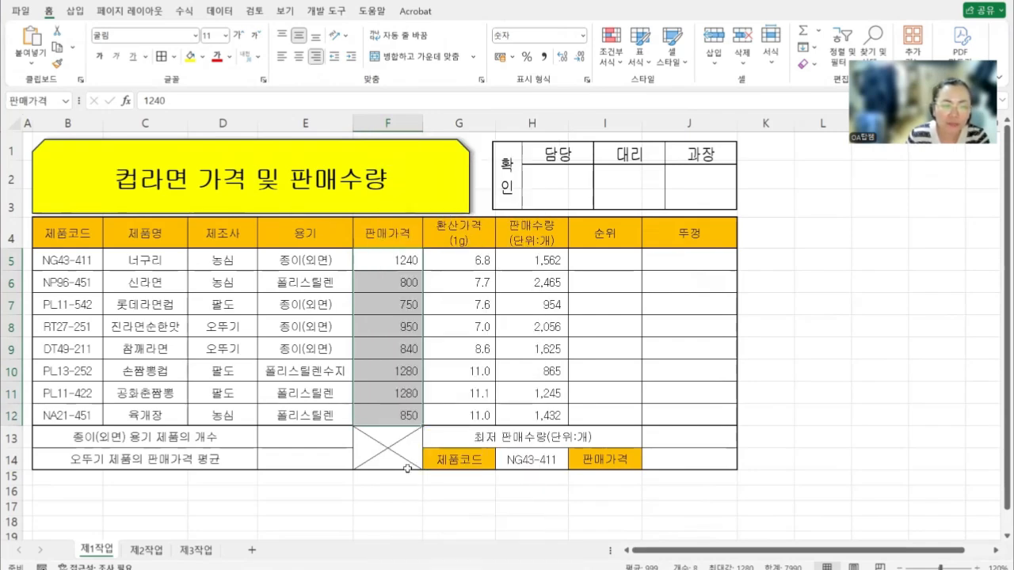
click(263, 373)
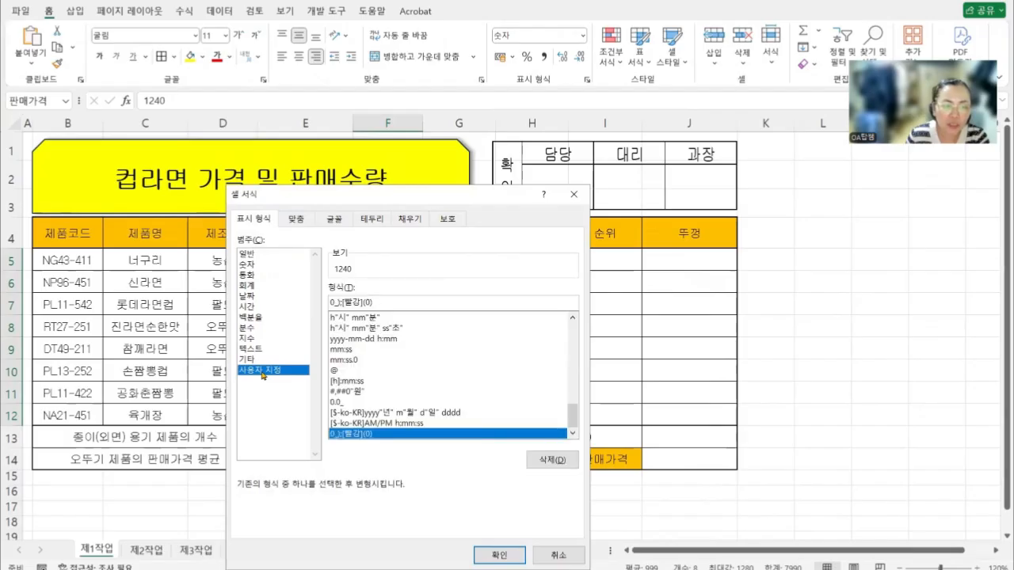
drag(572, 416, 571, 335)
click(338, 351)
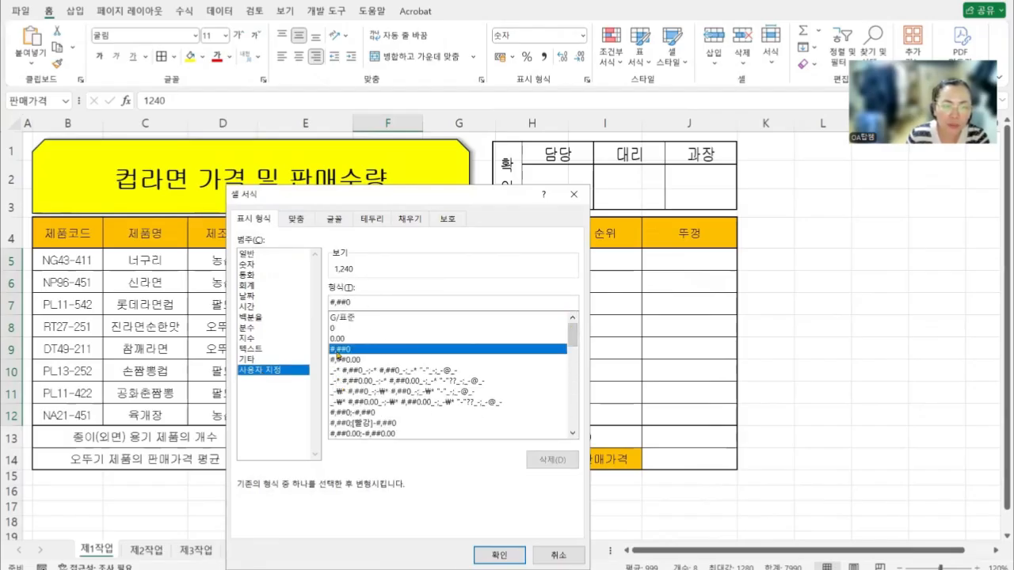
click(369, 302)
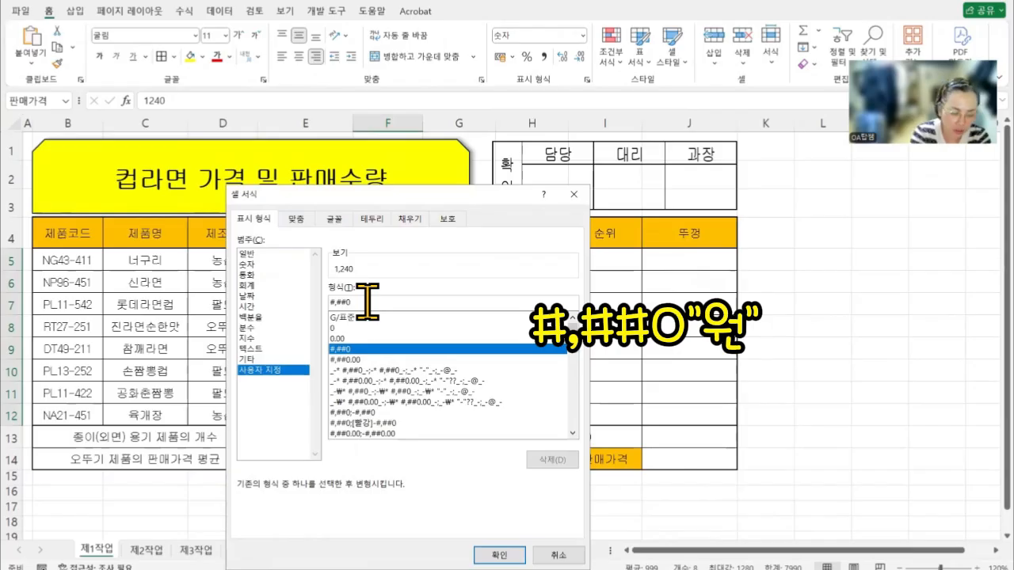
text(원)
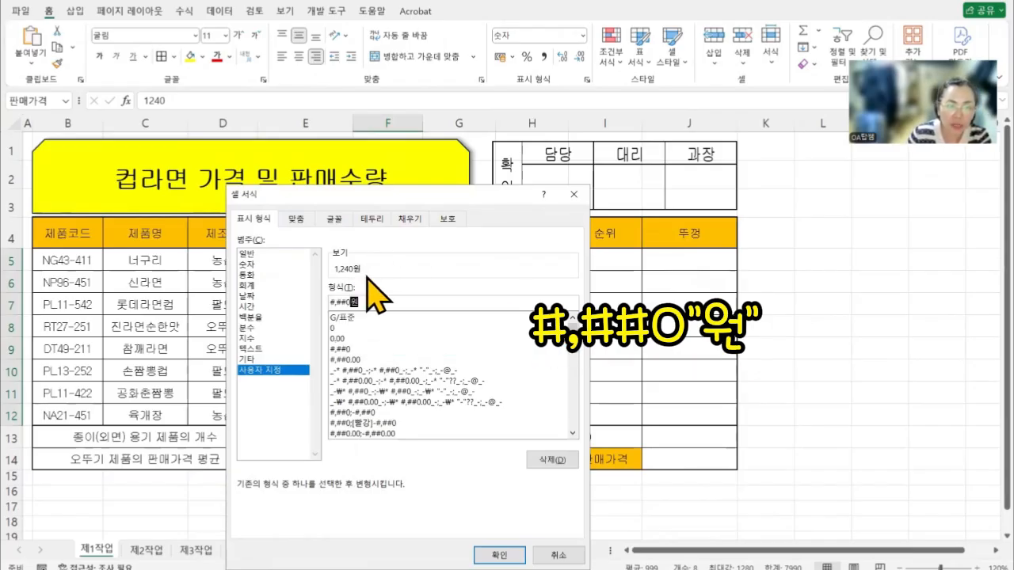
click(497, 552)
click(833, 412)
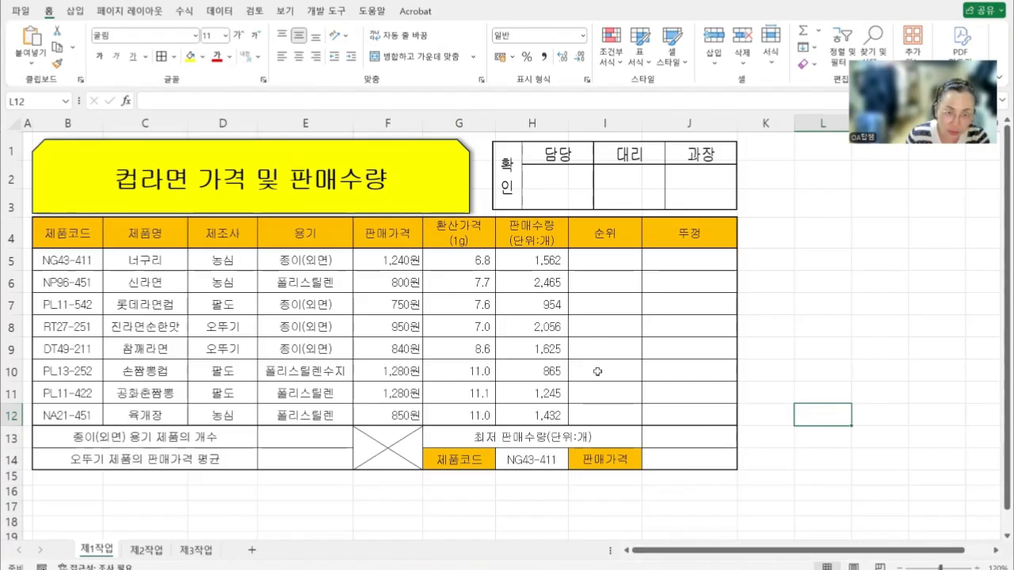
Define the name 판매가격 for the range F5:F12
click(383, 260)
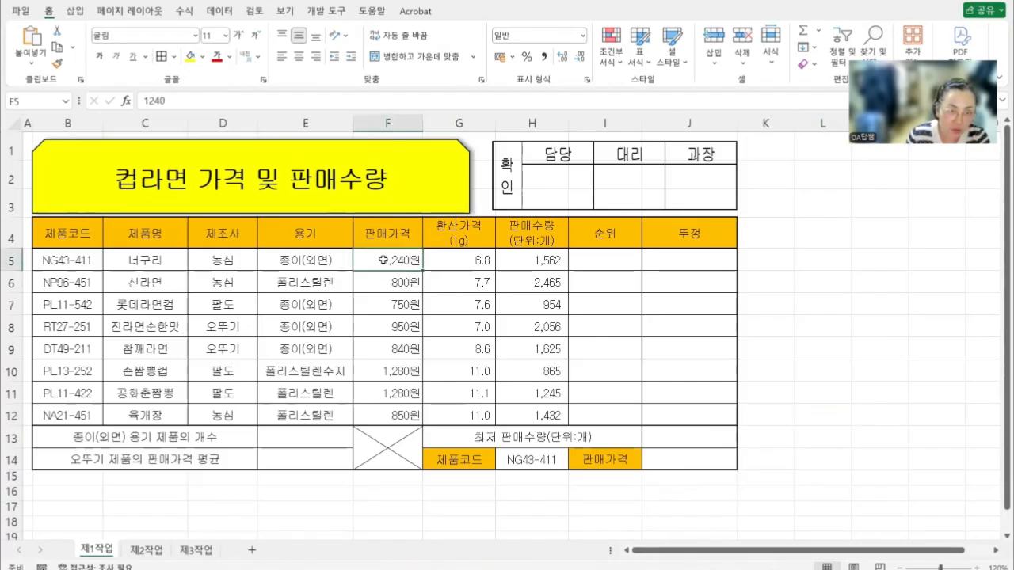
drag(383, 260, 383, 415)
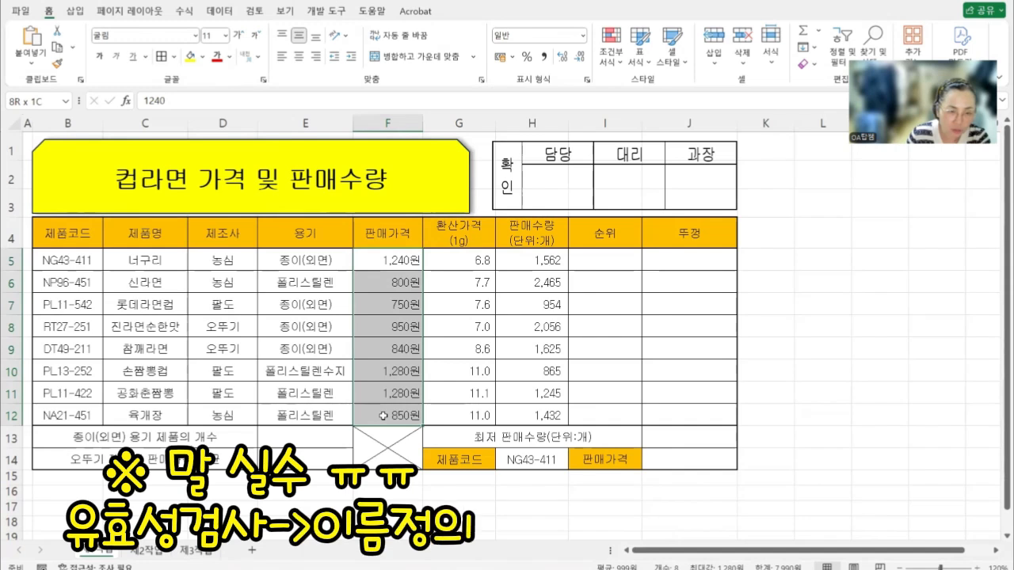
click(48, 98)
text(판매가격)
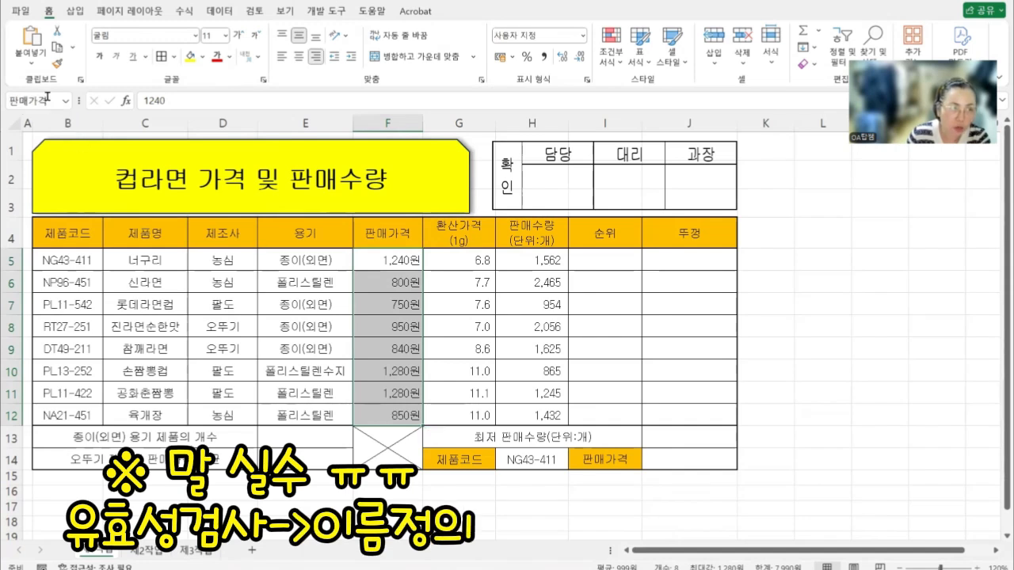
key(BackSpace)
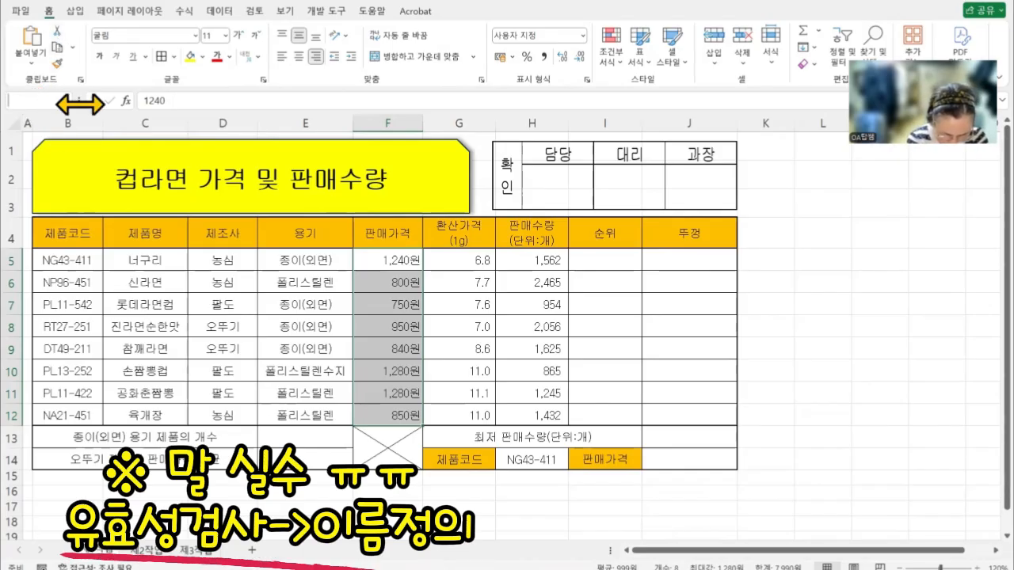
text(판매가격)
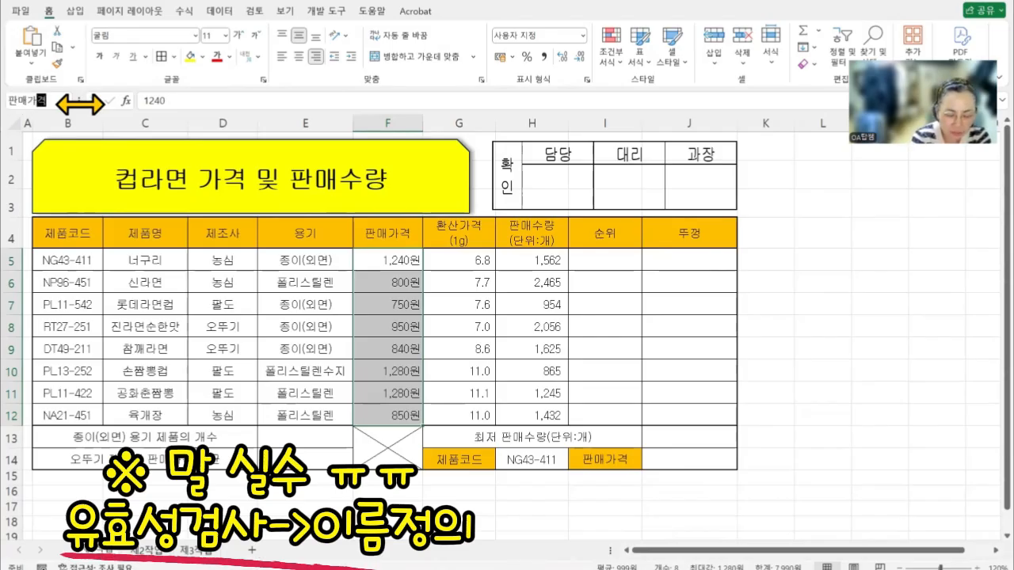
key(Return)
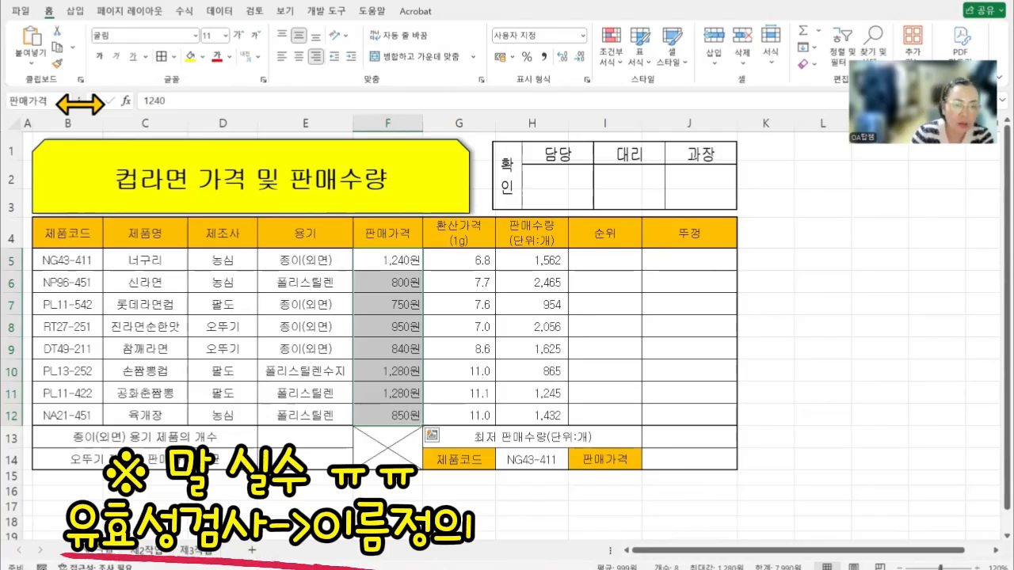
click(900, 353)
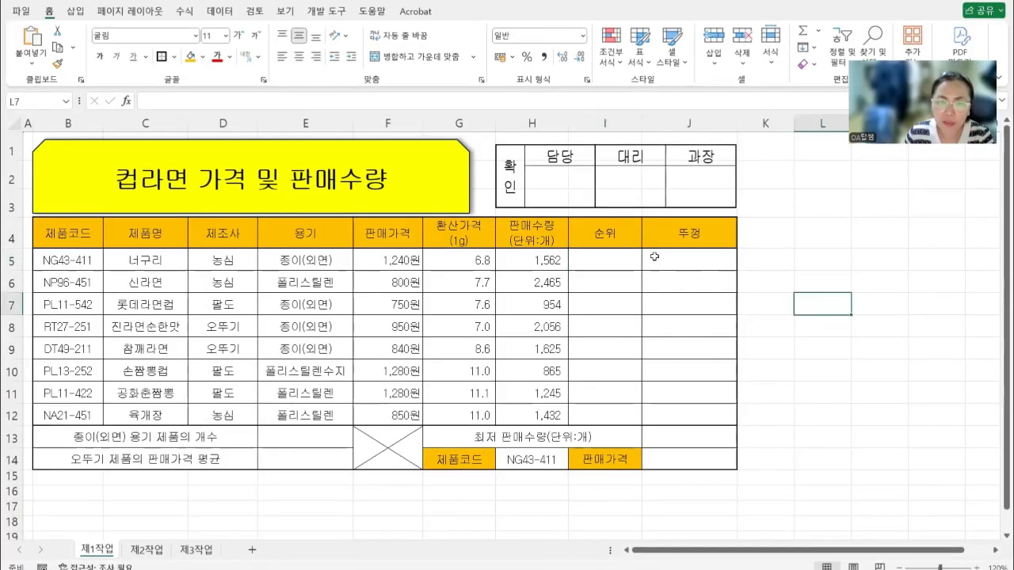
Consult the exam sheet's rank condition and enter =RANK.EQ(H5,$H$5:$H$12) in the 순위 cell I5
click(614, 252)
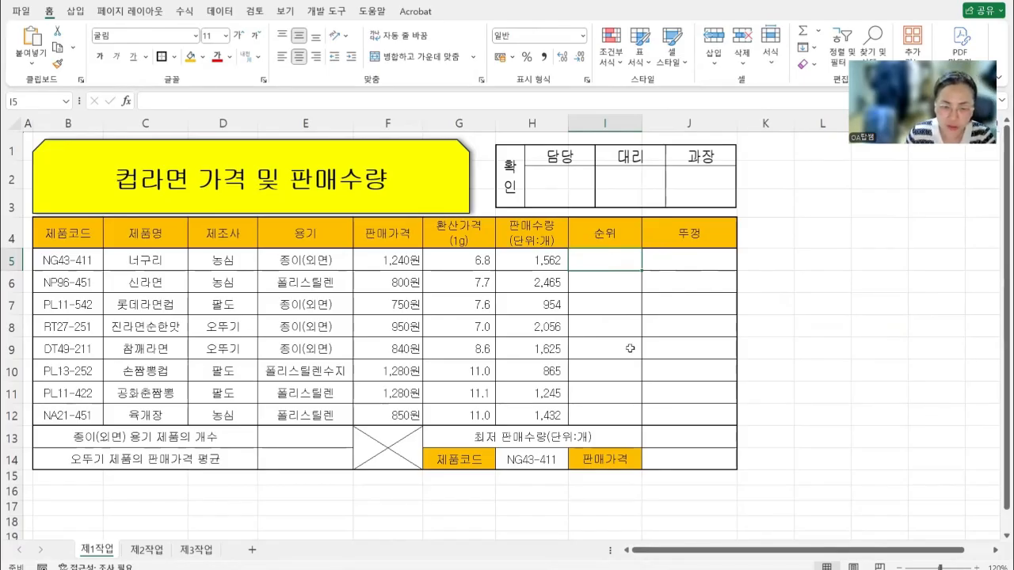
mouse_move(599, 552)
click(640, 540)
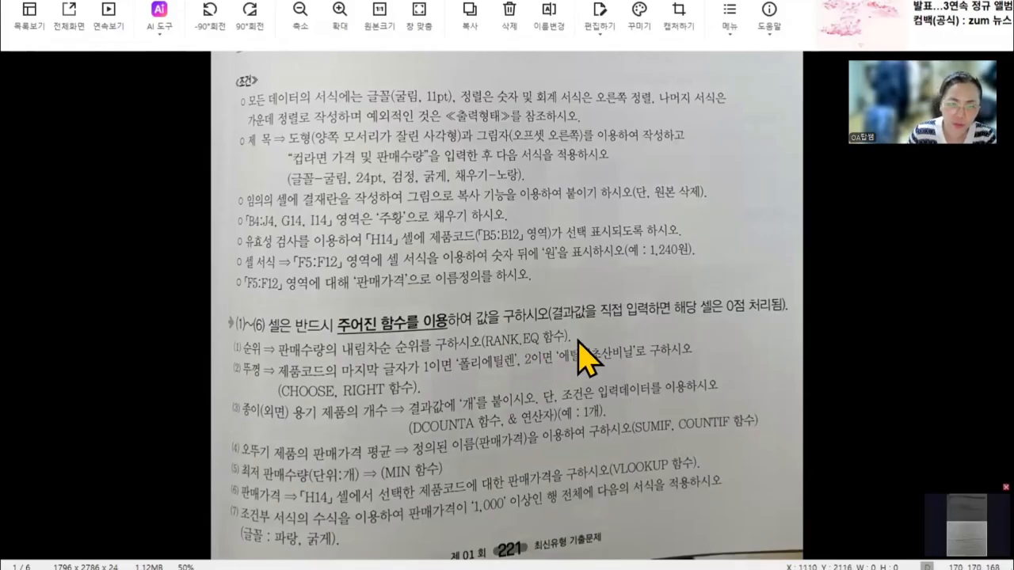
click(572, 536)
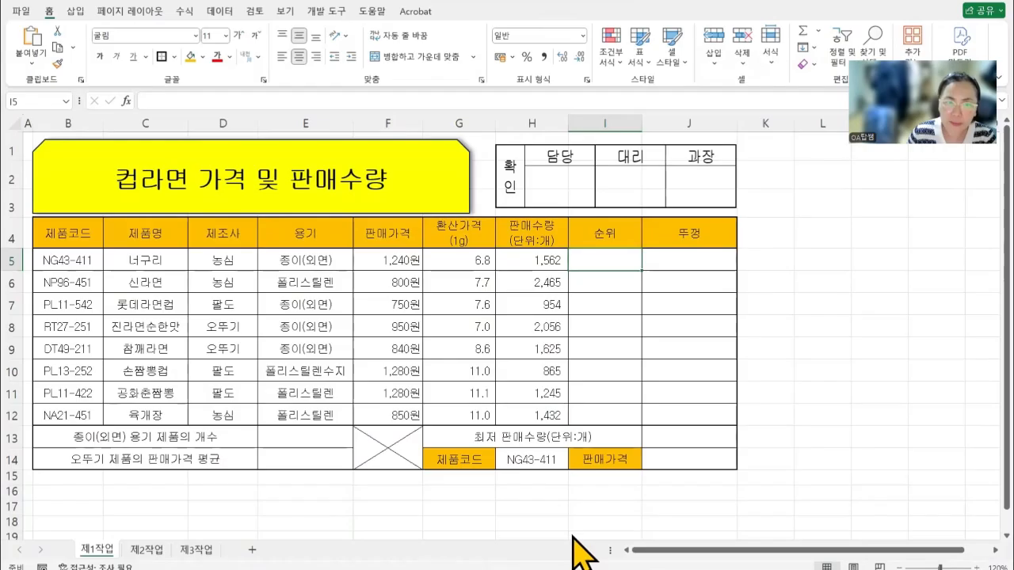
text(=)
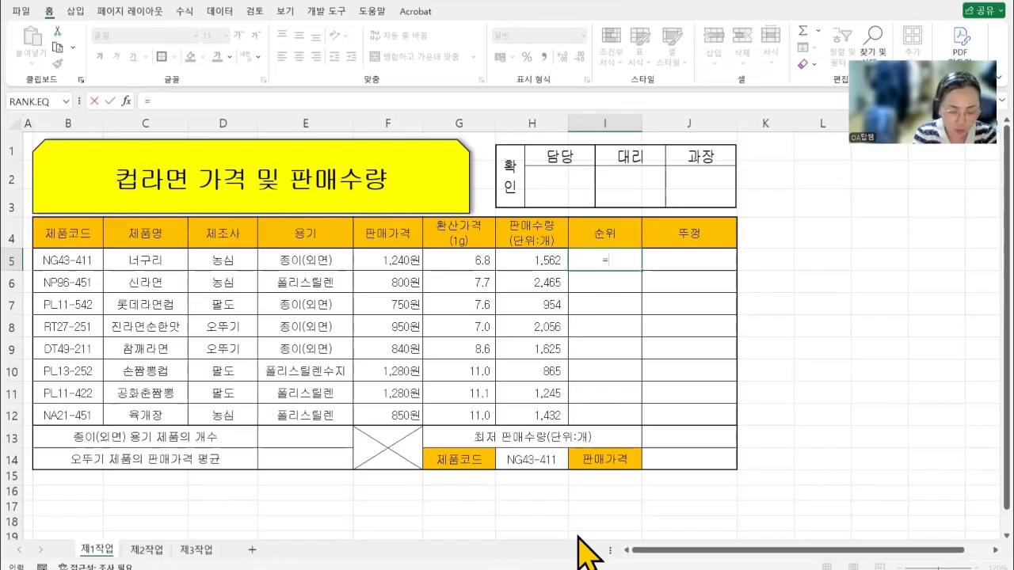
text(rank)
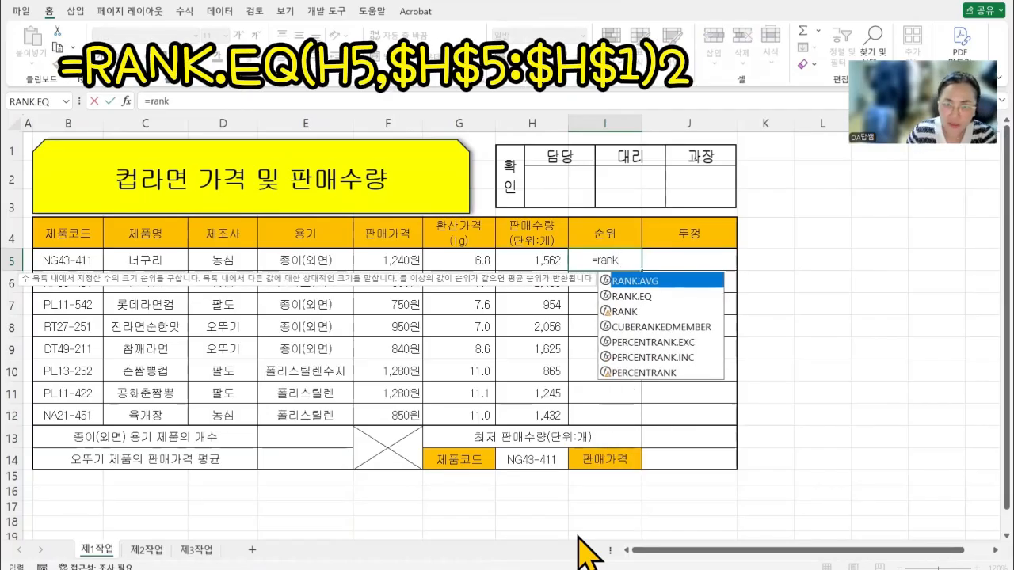
double_click(631, 298)
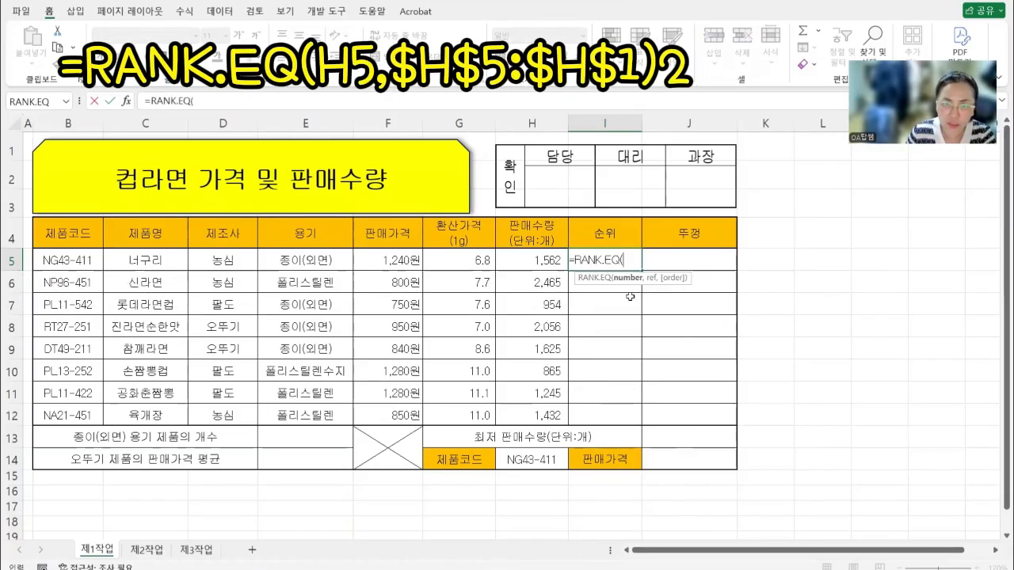
click(544, 262)
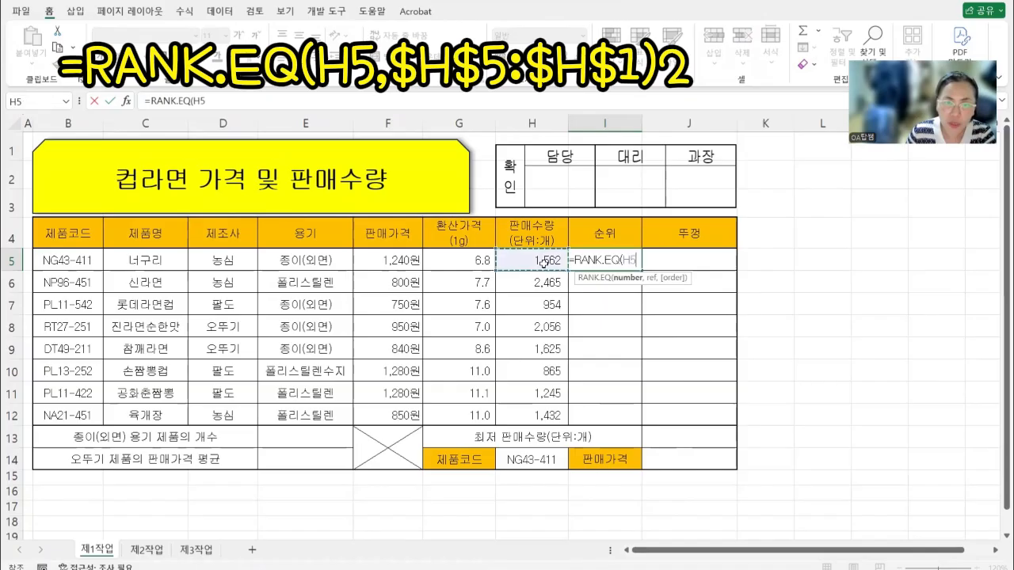
text(,)
click(532, 262)
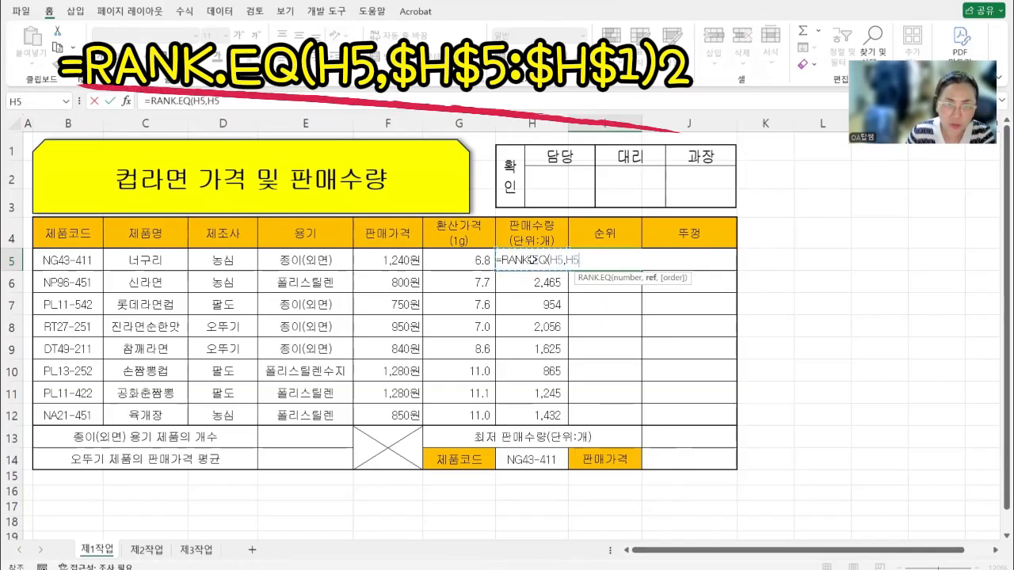
drag(532, 267, 537, 415)
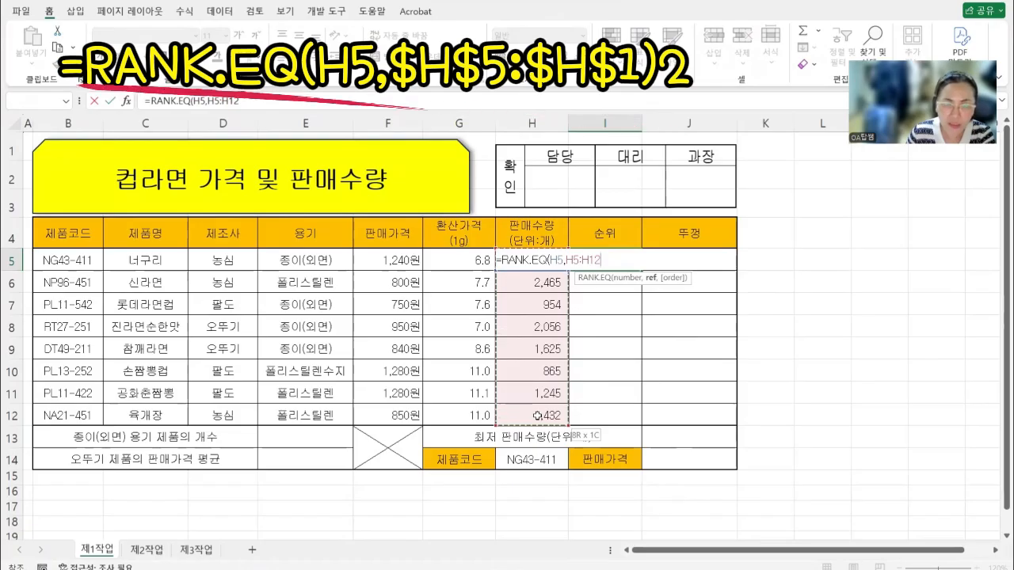
drag(604, 261, 566, 261)
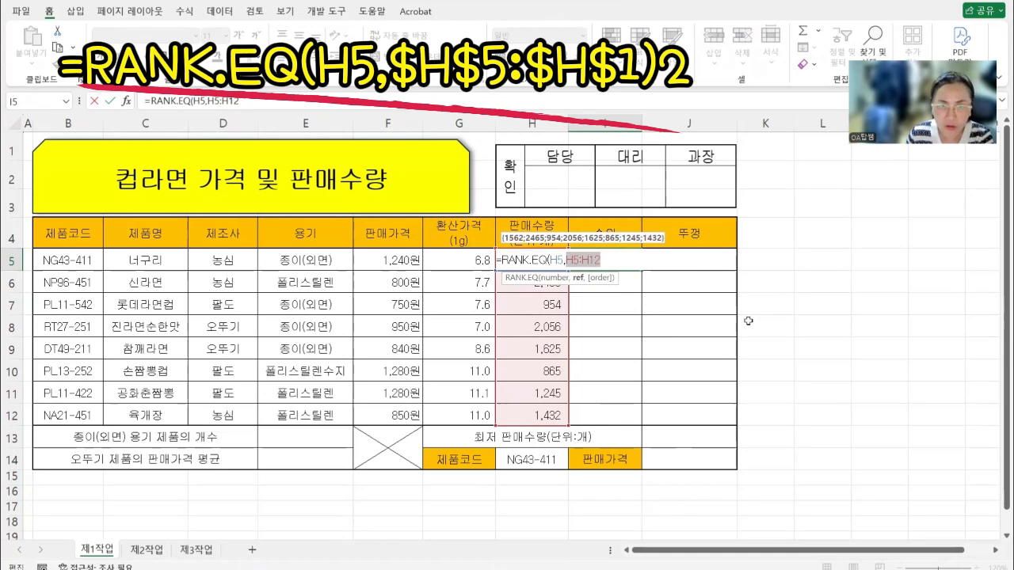
key(F4)
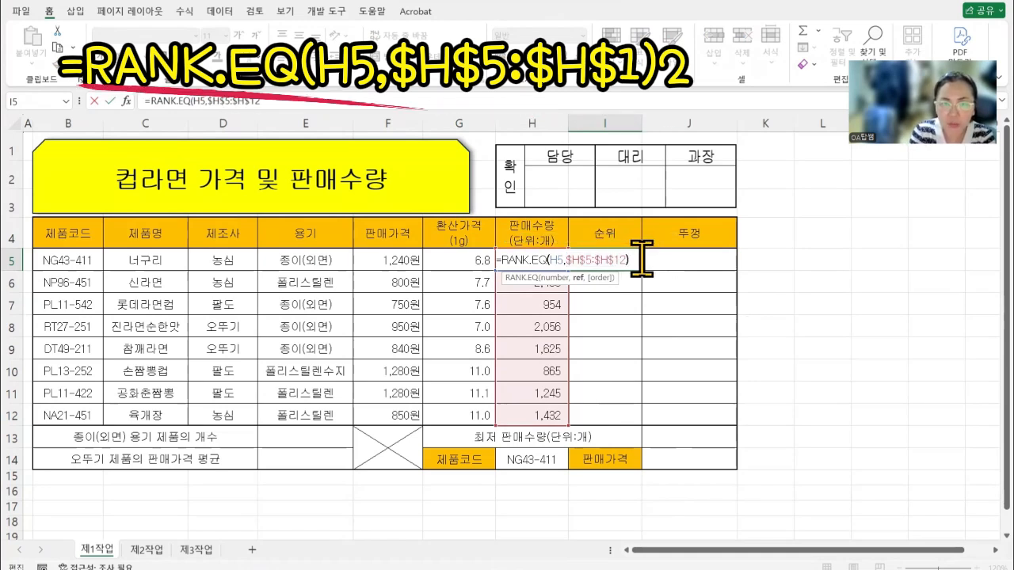
text())
key(Return)
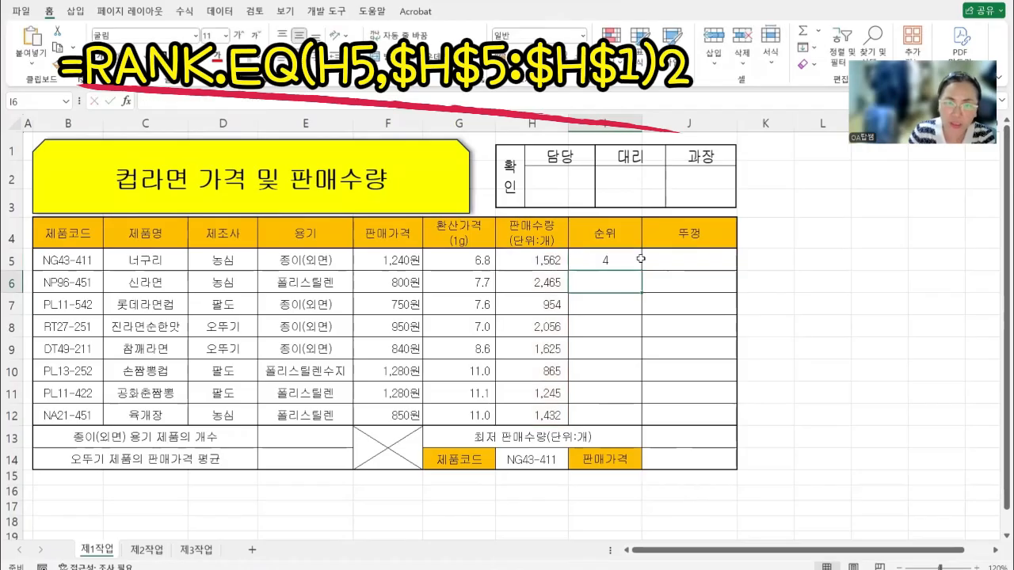
Check the 뚜껑 condition on the exam sheet and start a CHOOSE formula in J5 with RIGHT(B5,1) as its index
click(697, 253)
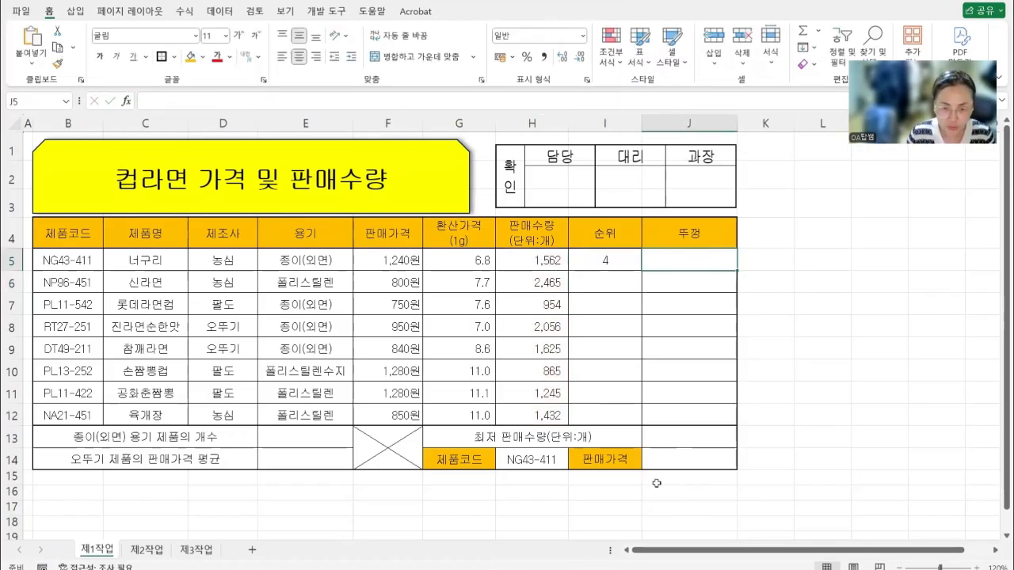
click(602, 569)
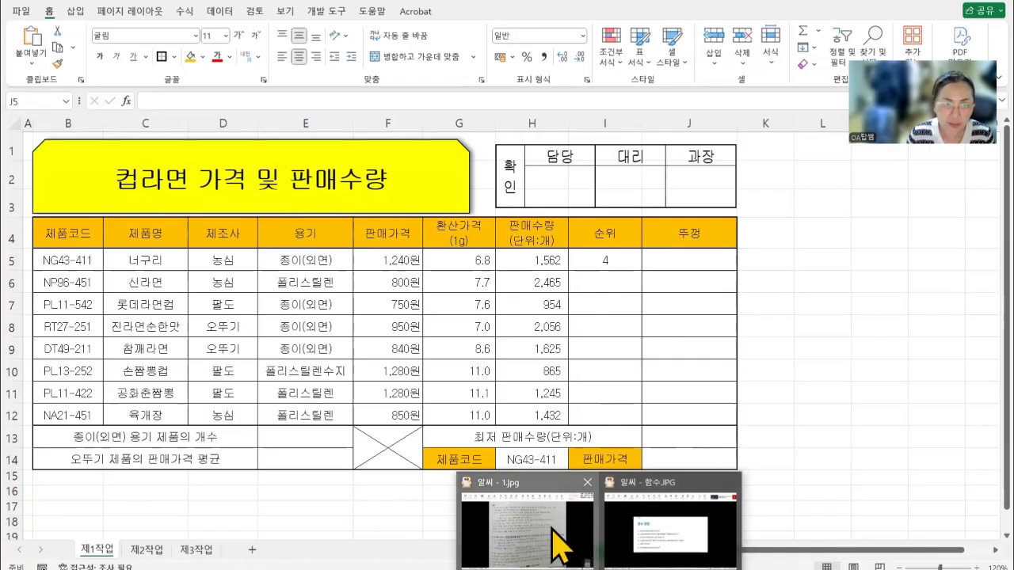
click(552, 529)
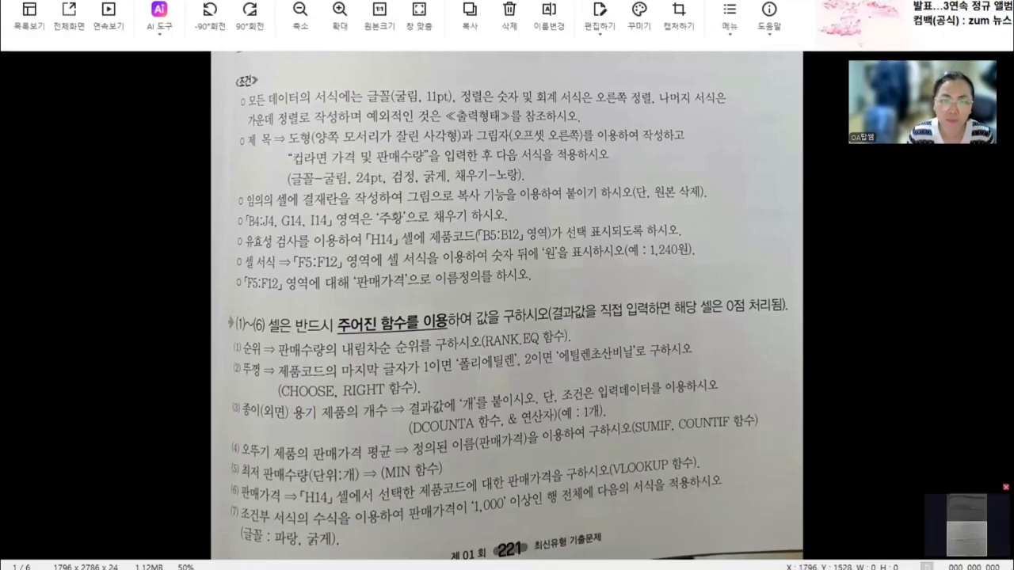
key(alt+Tab)
text(=)
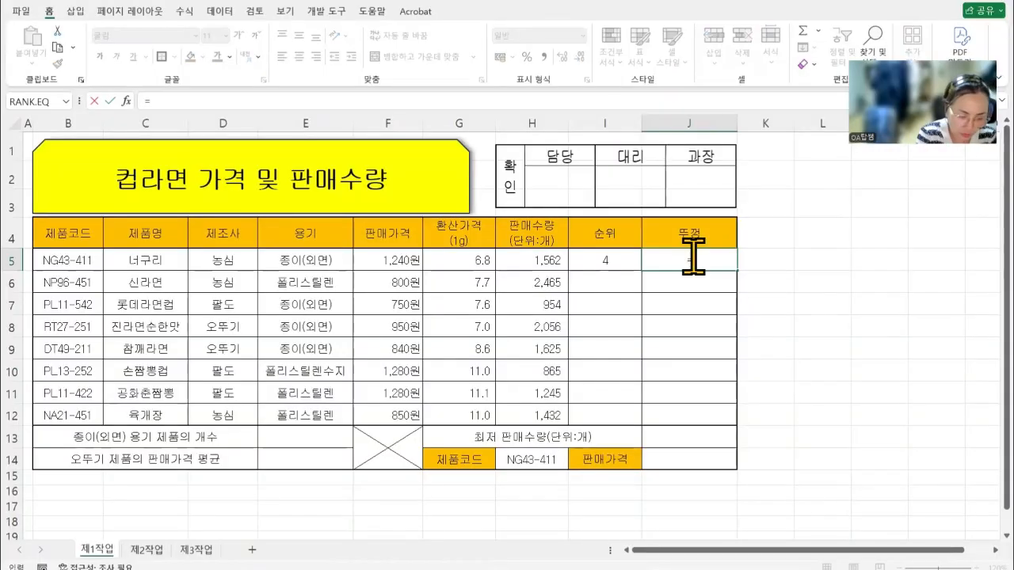
text(choose)
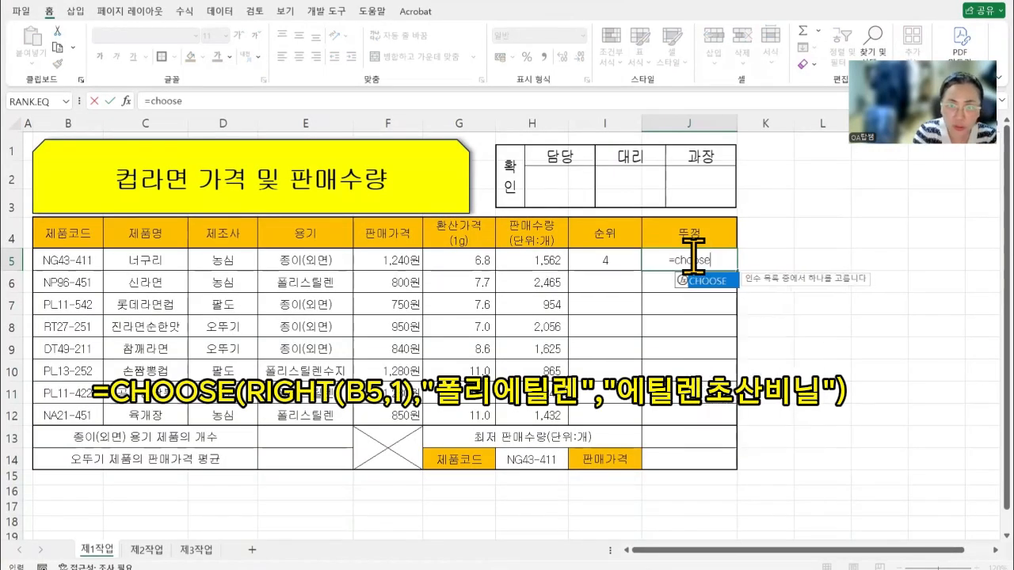
double_click(715, 288)
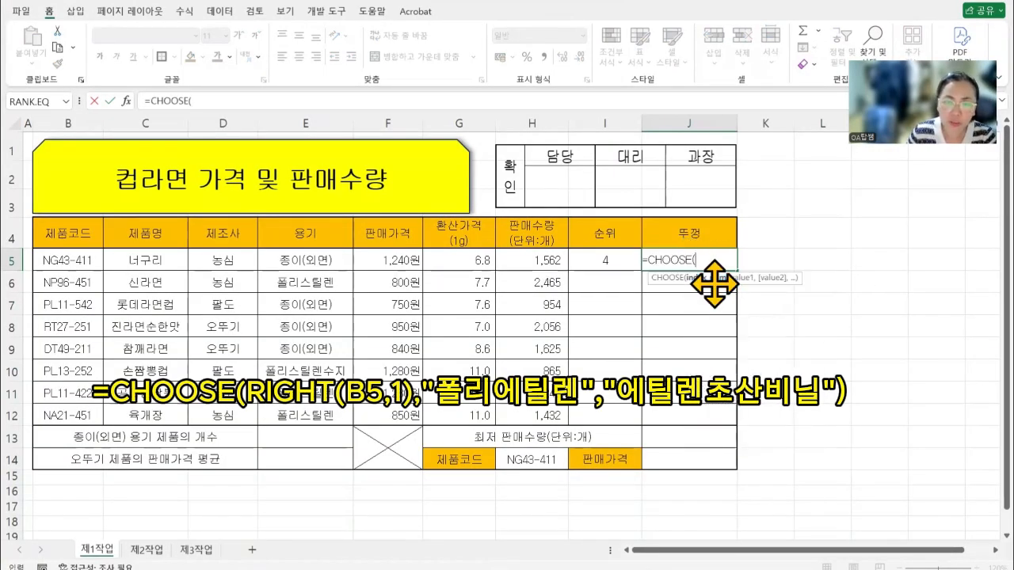
text(right)
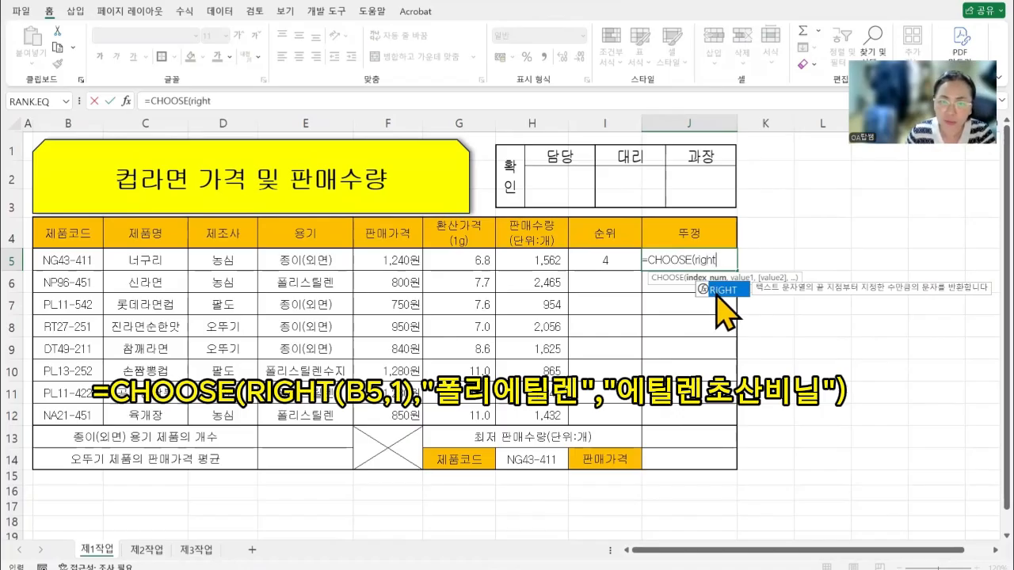
double_click(716, 292)
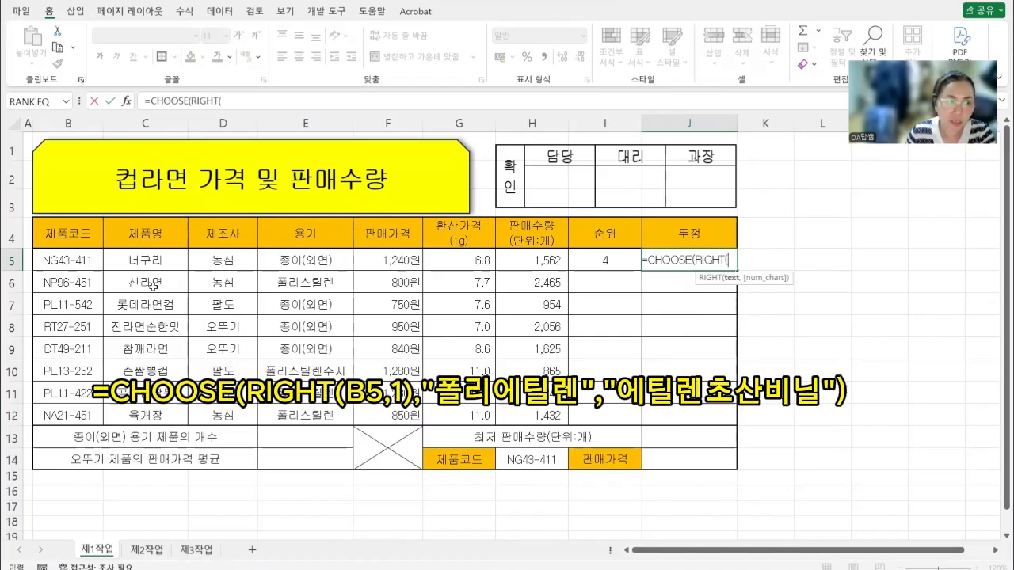
click(63, 260)
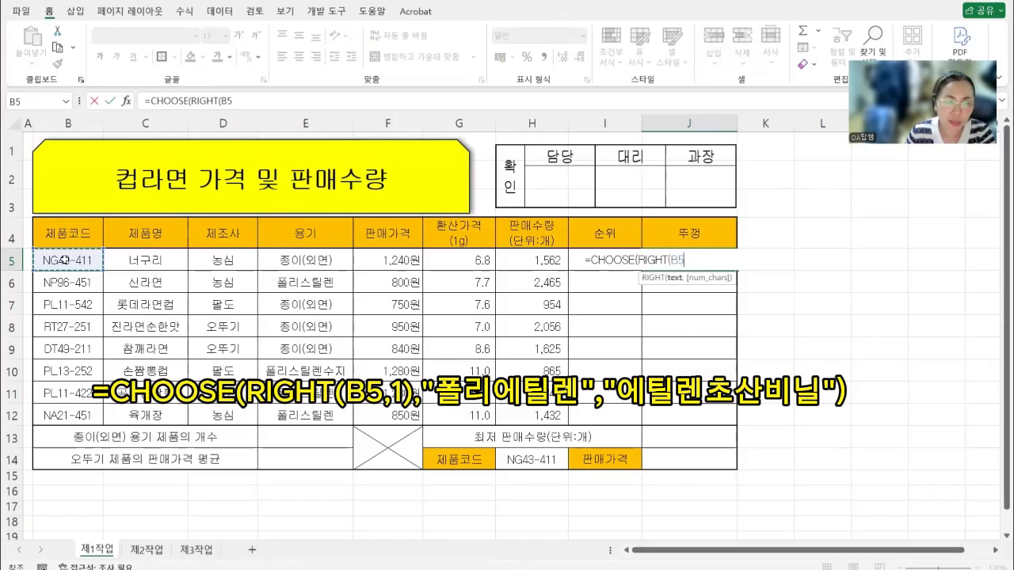
text(,)
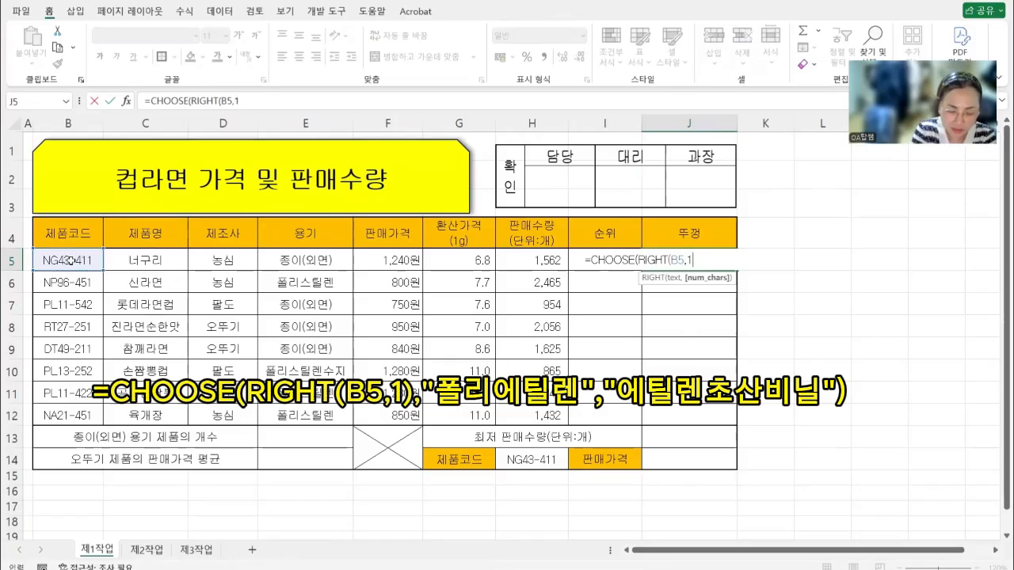
text(1))
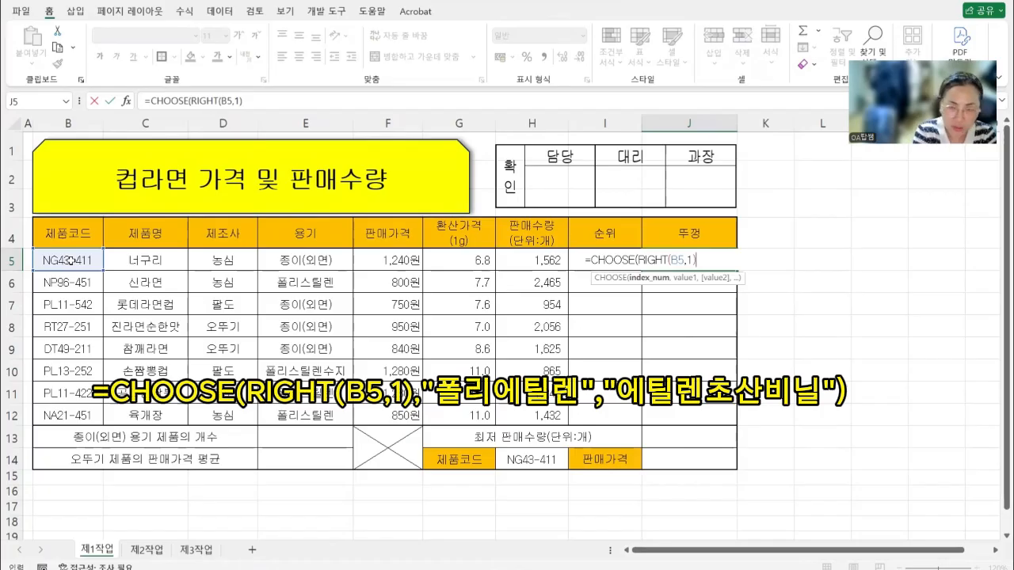
Complete the CHOOSE formula in J5 with "폴리에틸렌" and "에틸렌초산비닐" as its two values
text(,)
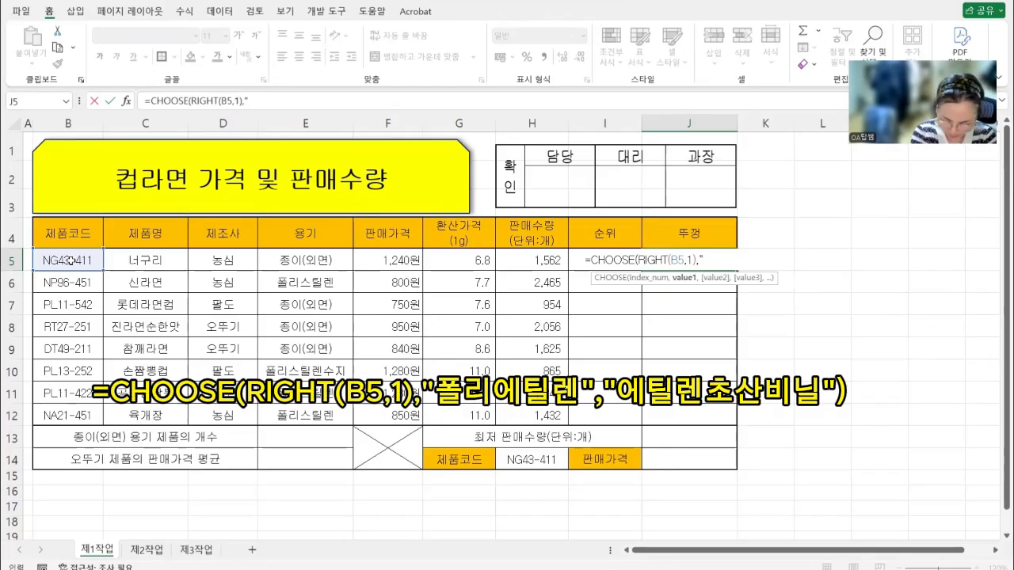
text("폴리에)
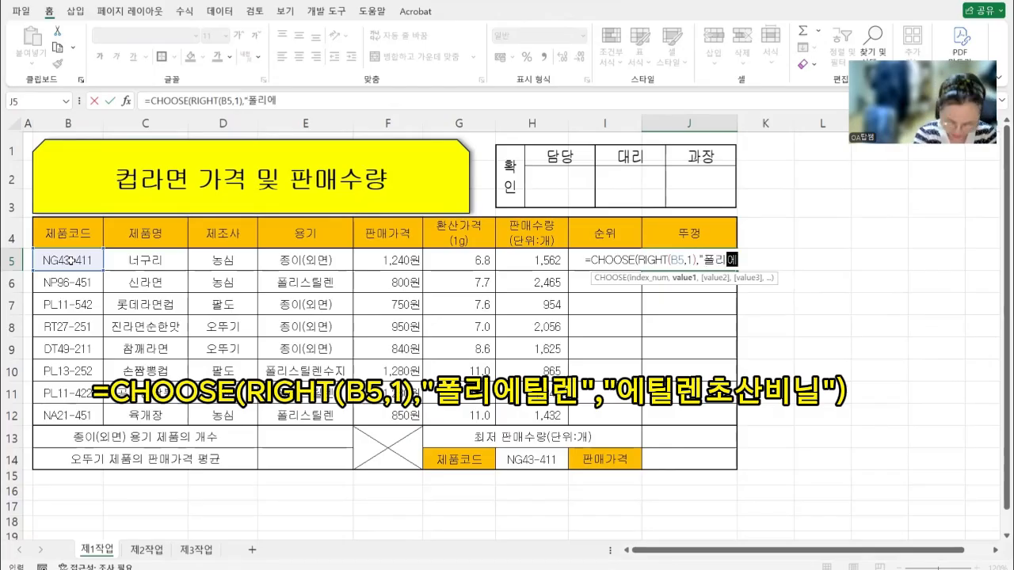
text(틸렌)
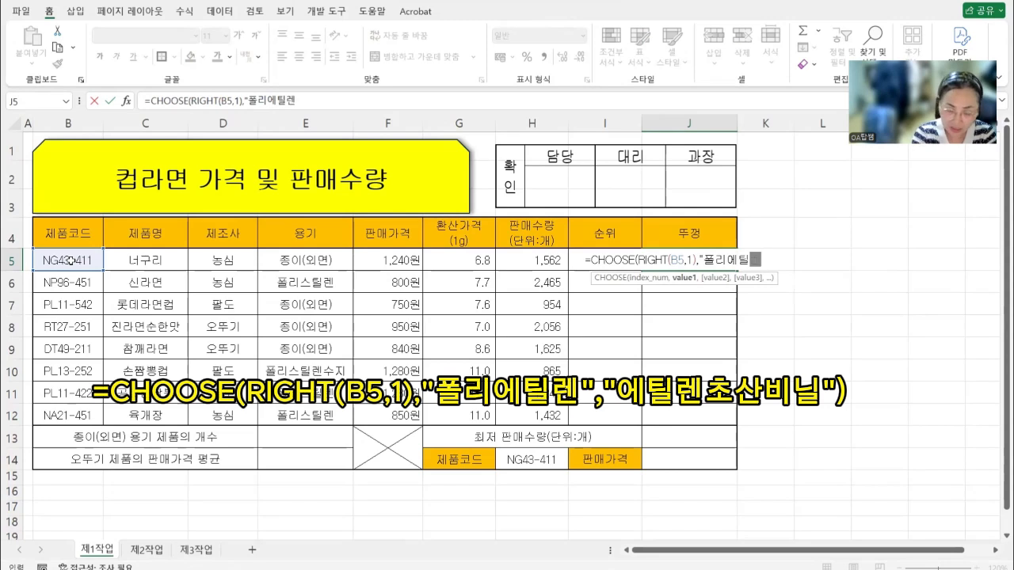
text(",)
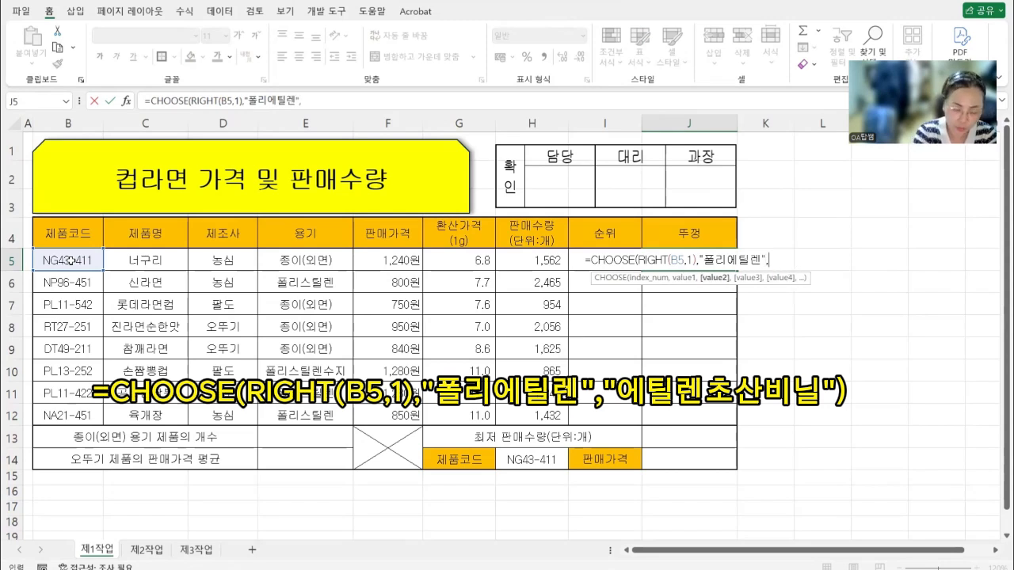
text(")
text(에틸레)
text(렌초산비닐)
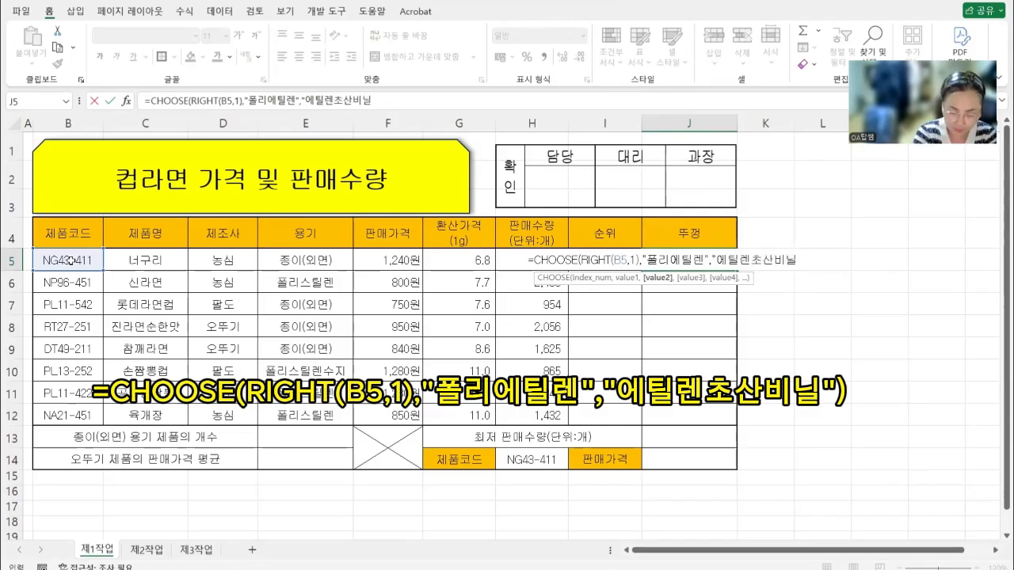
text(")
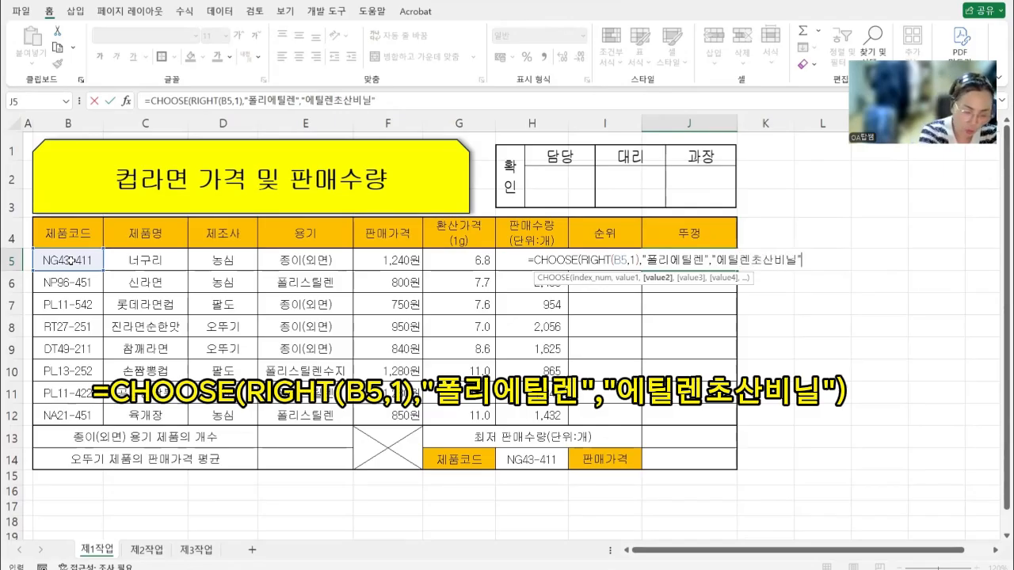
text())
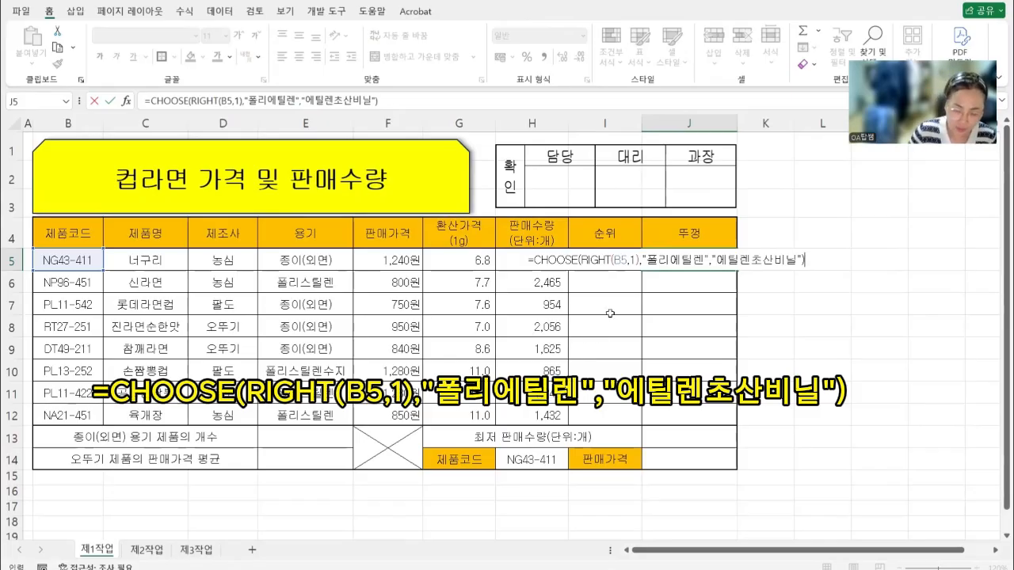
key(Return)
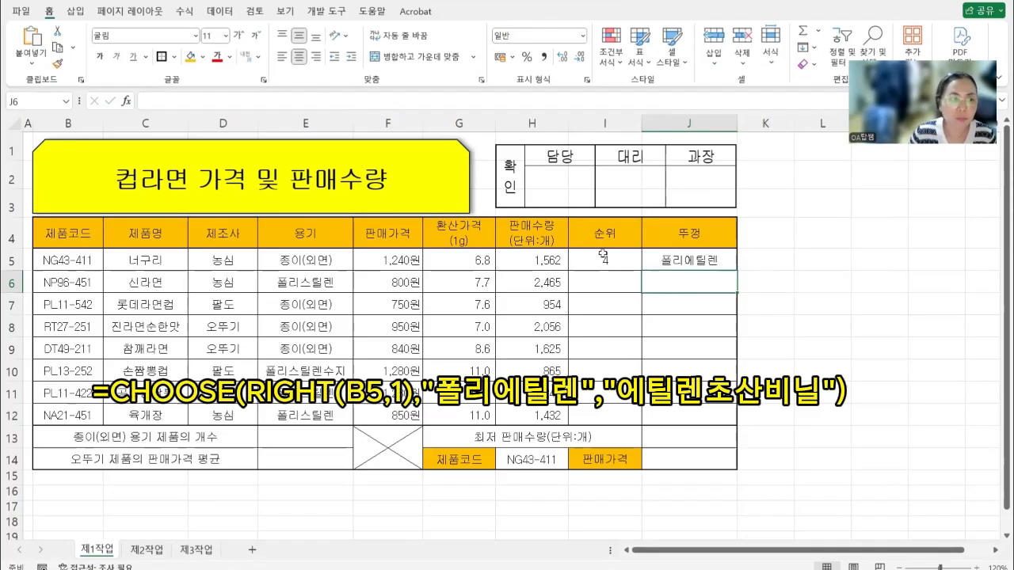
Fill the 순위 and 뚜껑 formulas from I5:J5 down to row 12
drag(598, 255, 731, 424)
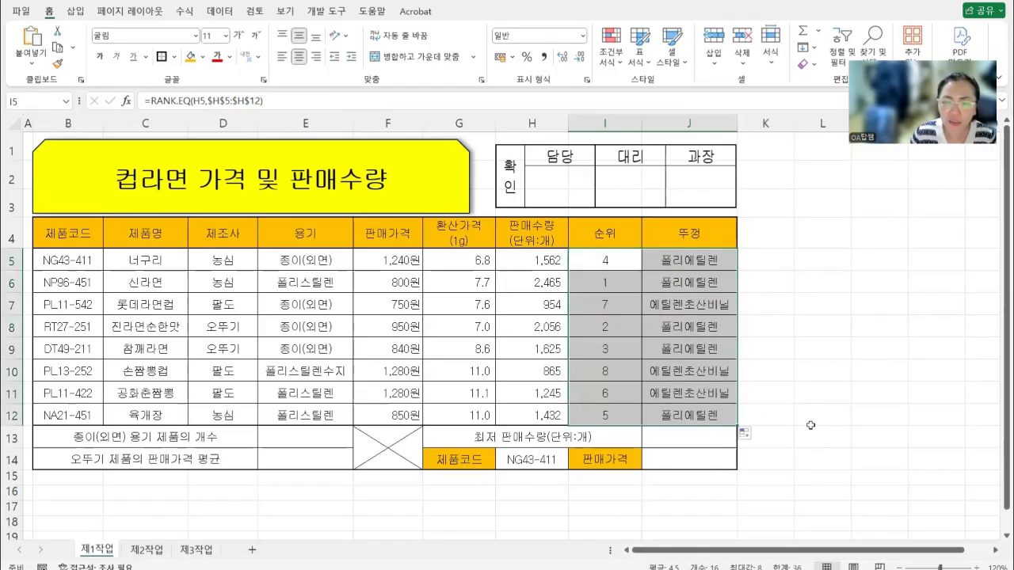
click(816, 379)
Check the exam sheet's condition for the 종이(외면) 용기 제품의 개수 count and start a DCOUNTA formula in E13
click(320, 438)
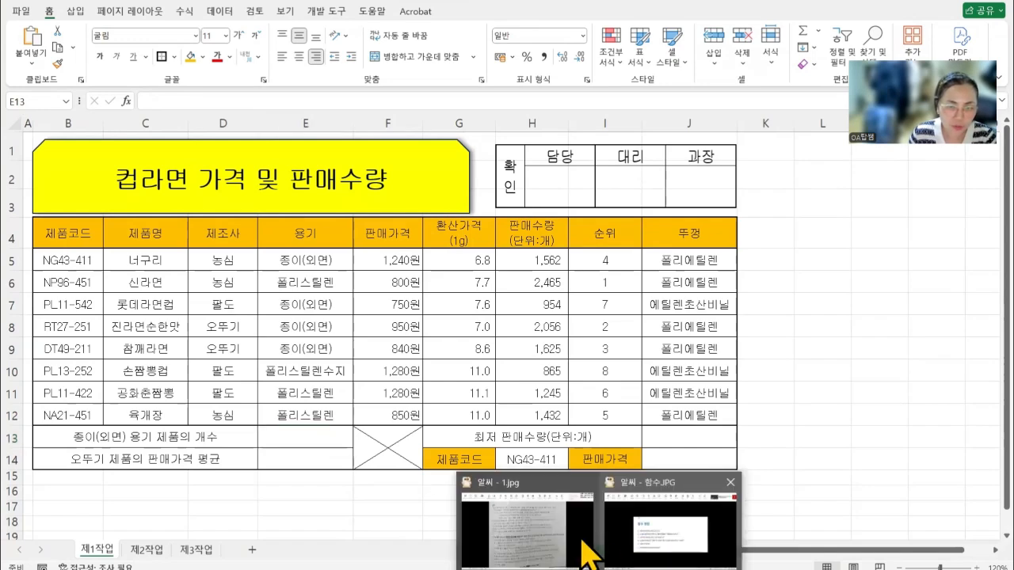
click(578, 532)
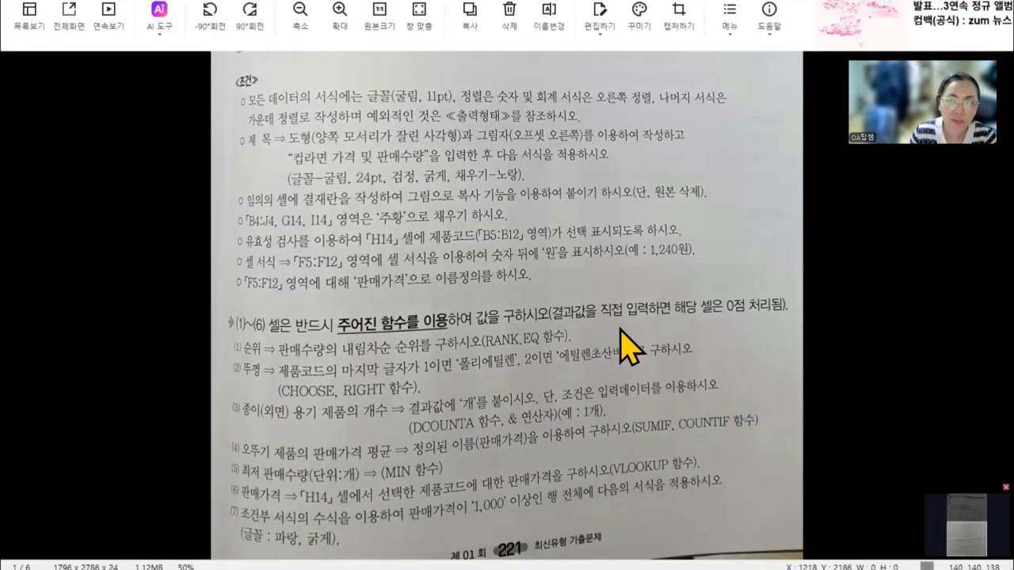
click(901, 1)
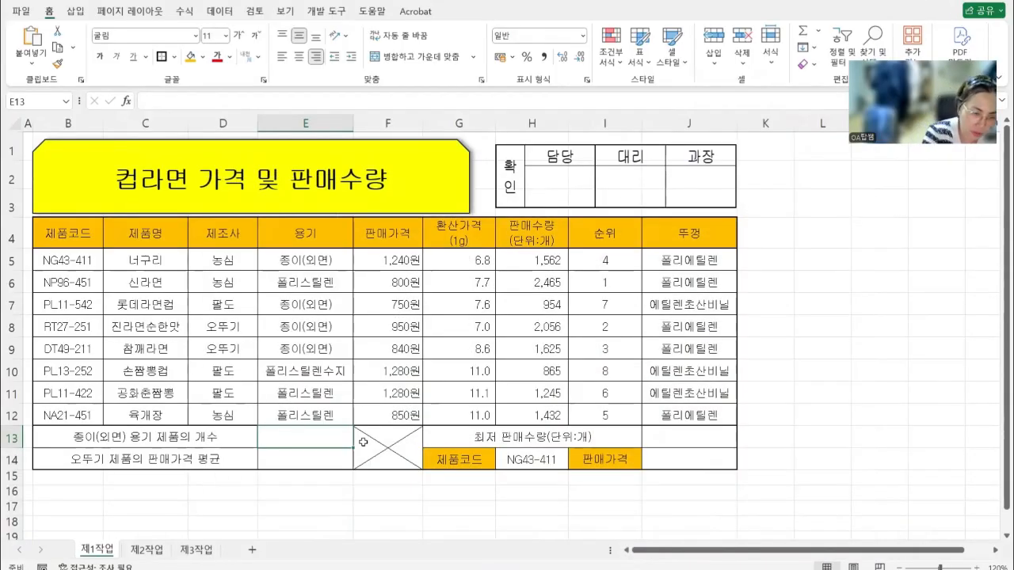
text(=)
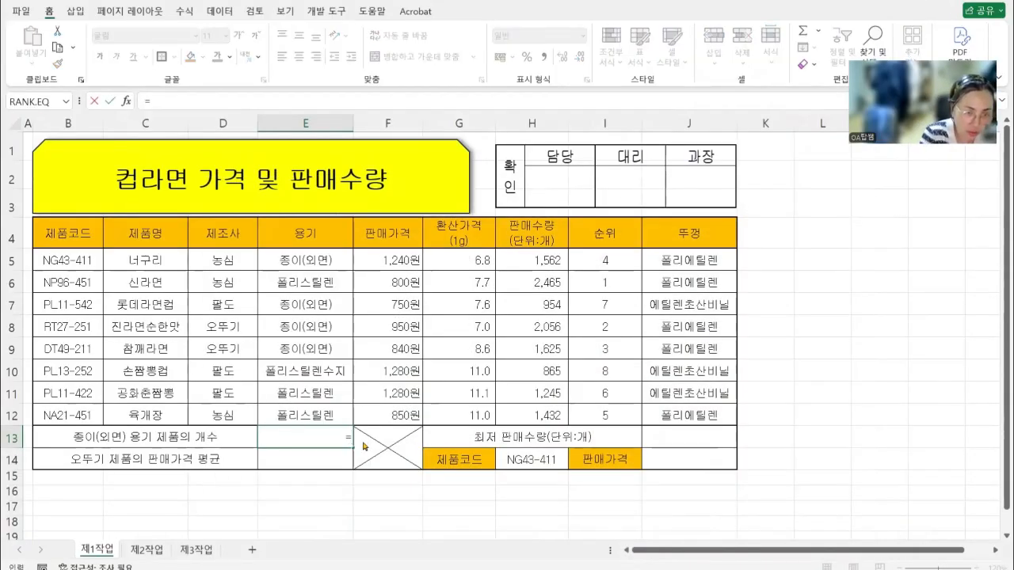
text(dcou)
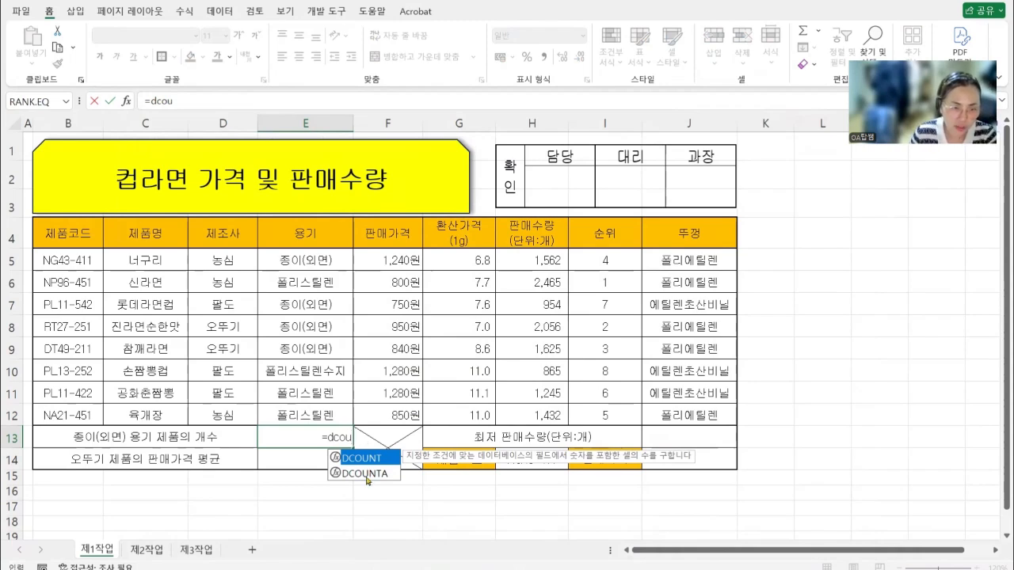
double_click(366, 475)
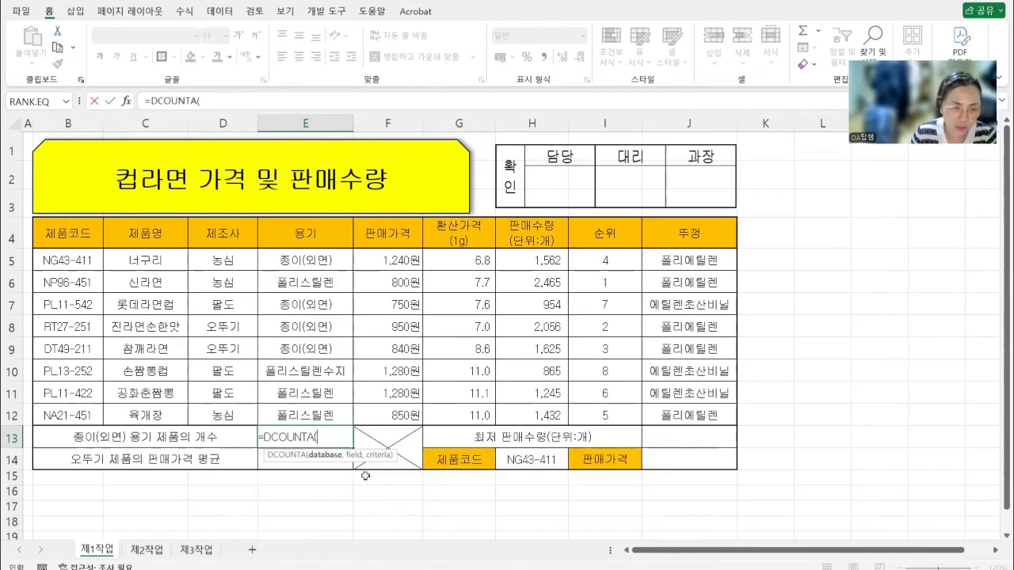
Complete the DCOUNTA formula in E13 with database B4:J12, field 2 and criteria E4:E5
drag(62, 231, 652, 412)
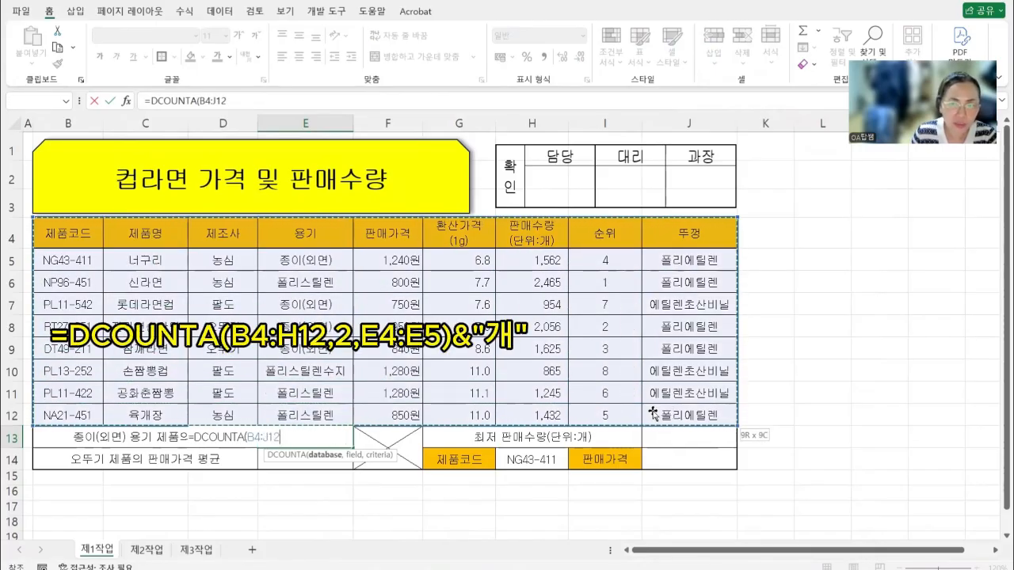
text(,)
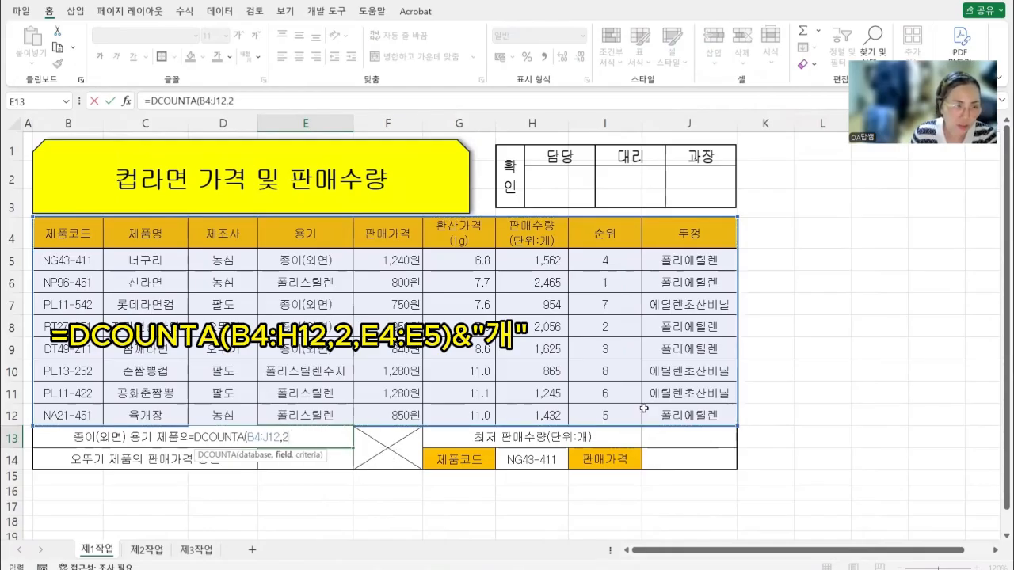
text(2,)
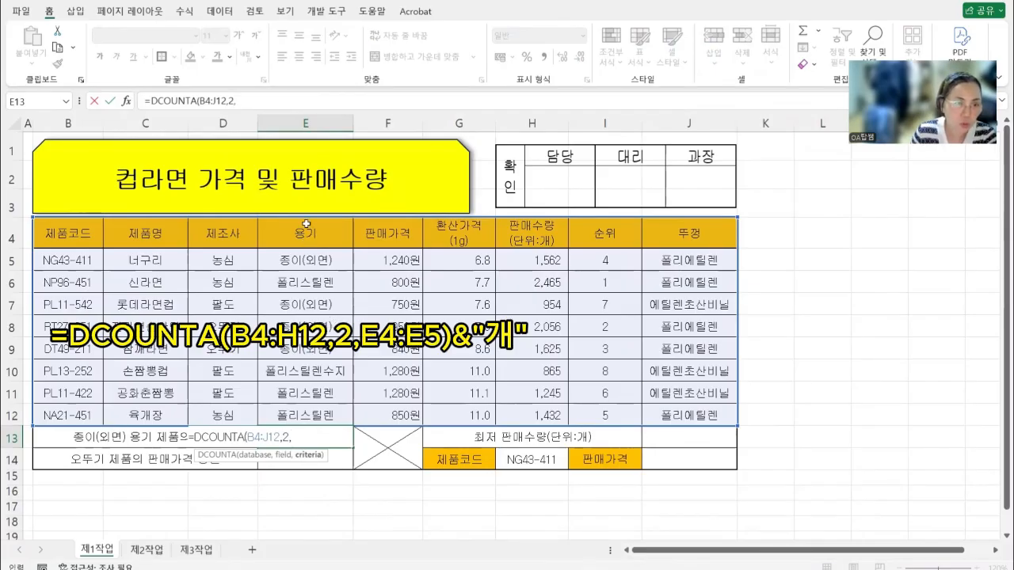
drag(306, 226, 326, 263)
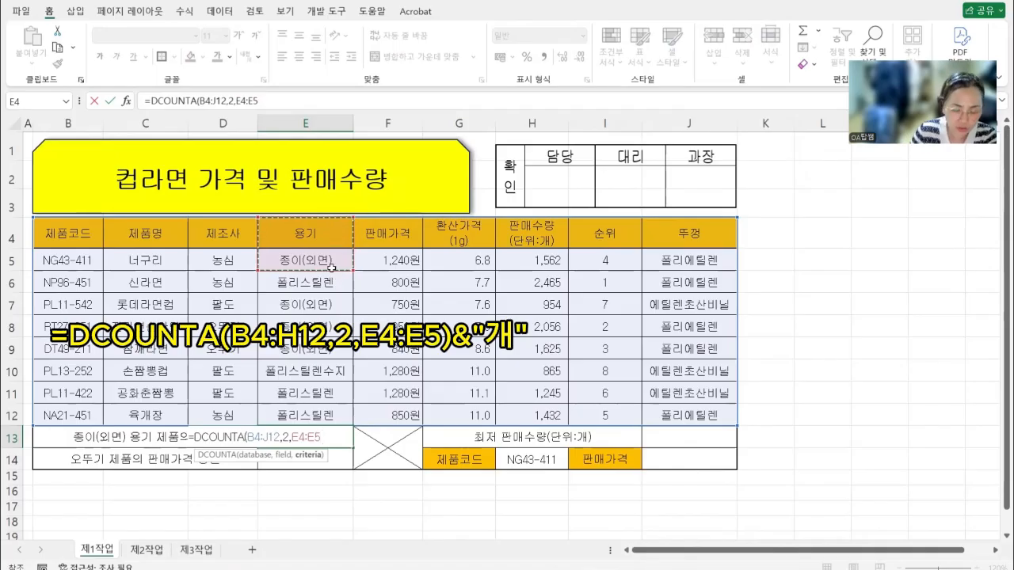
text())
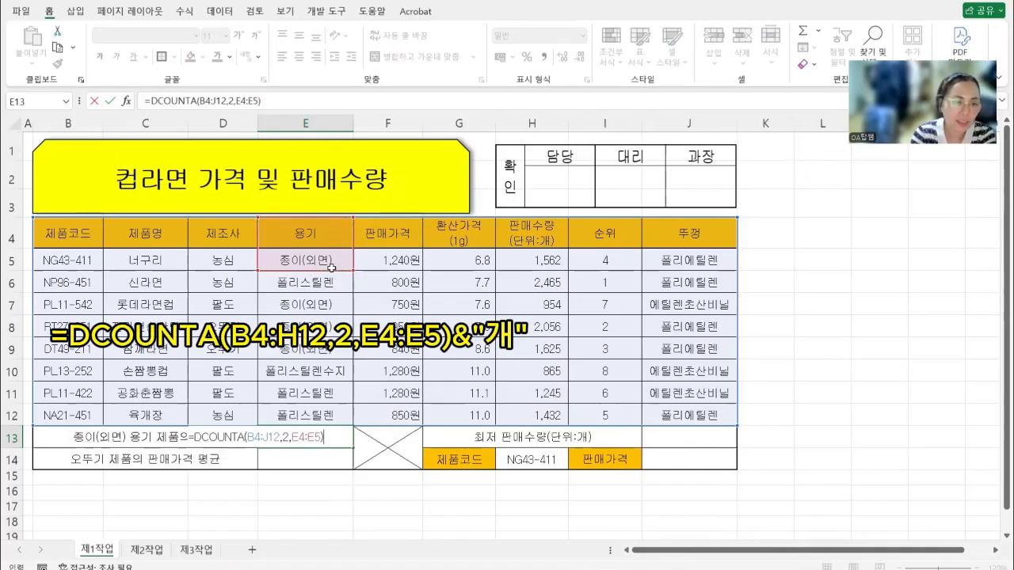
key(ctrl+Return)
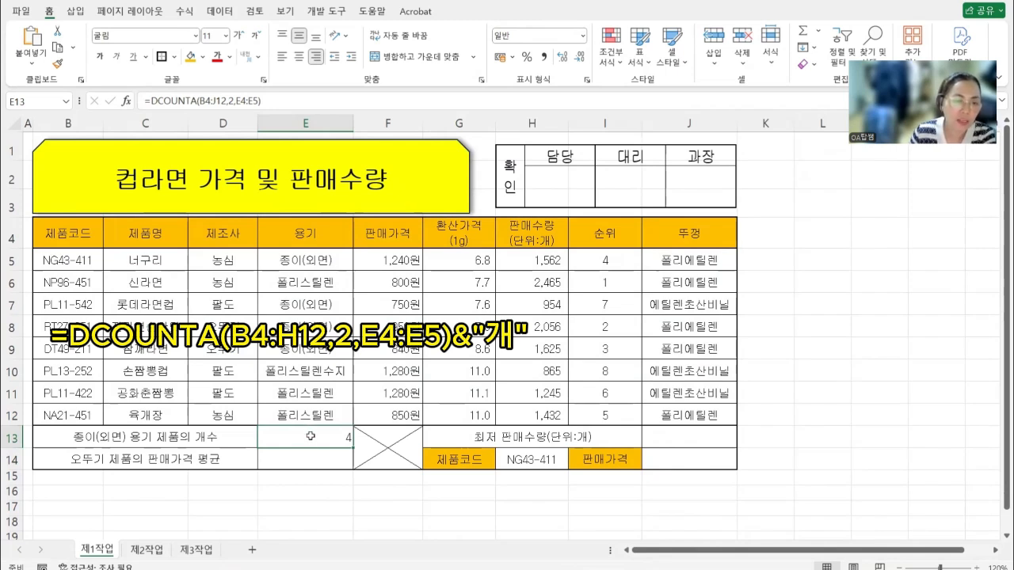
Append &"개" to the DCOUNTA formula in E13
click(267, 97)
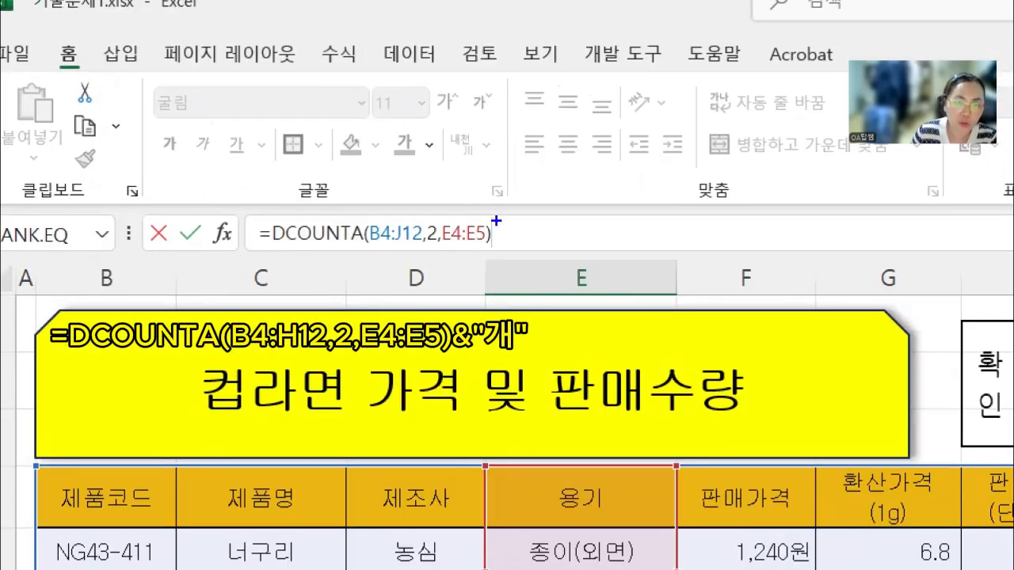
mouse_move(496, 221)
mouse_down()
mouse_move(499, 250)
mouse_move(514, 244)
mouse_up()
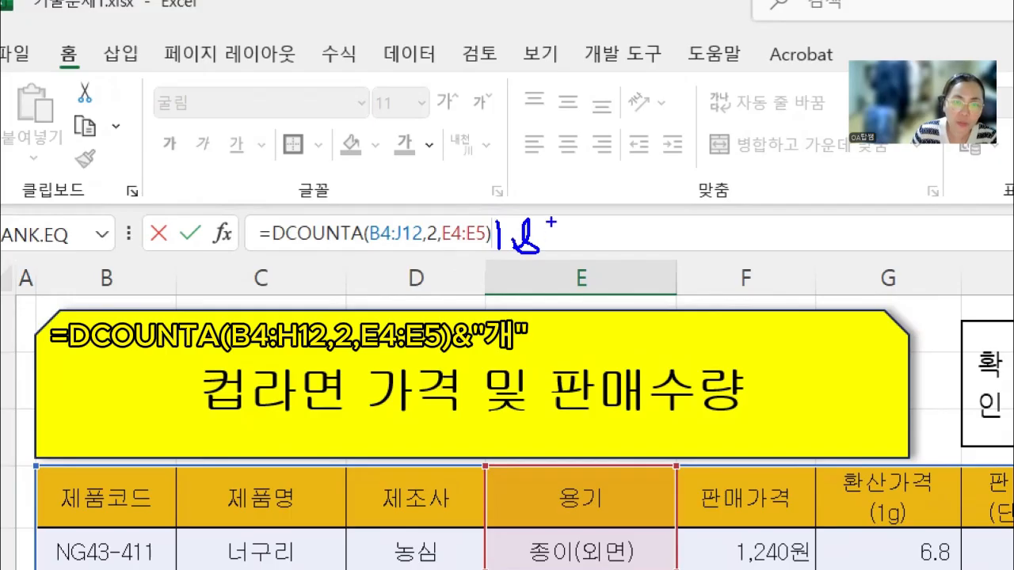
drag(576, 214, 576, 225)
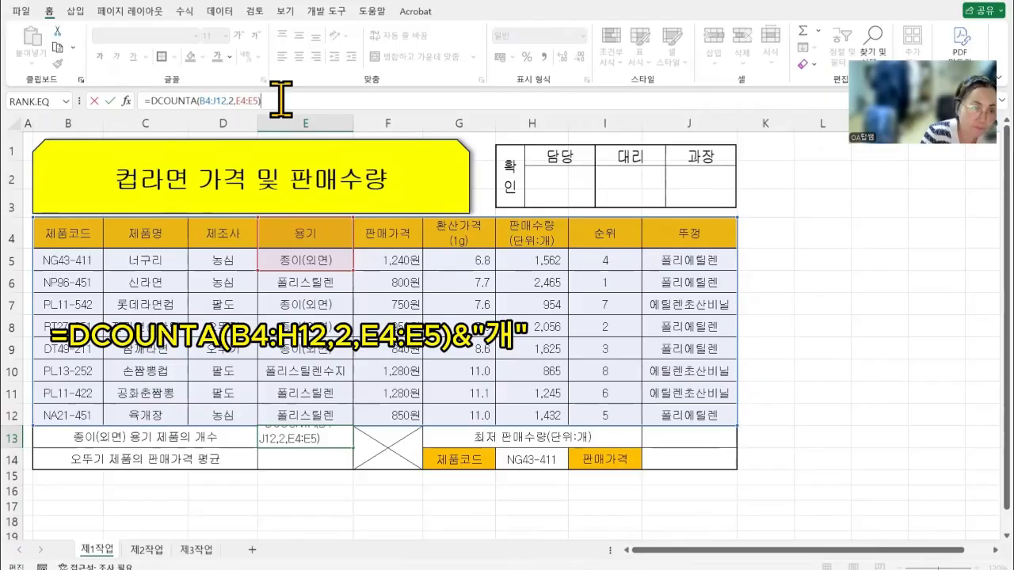
text(&)
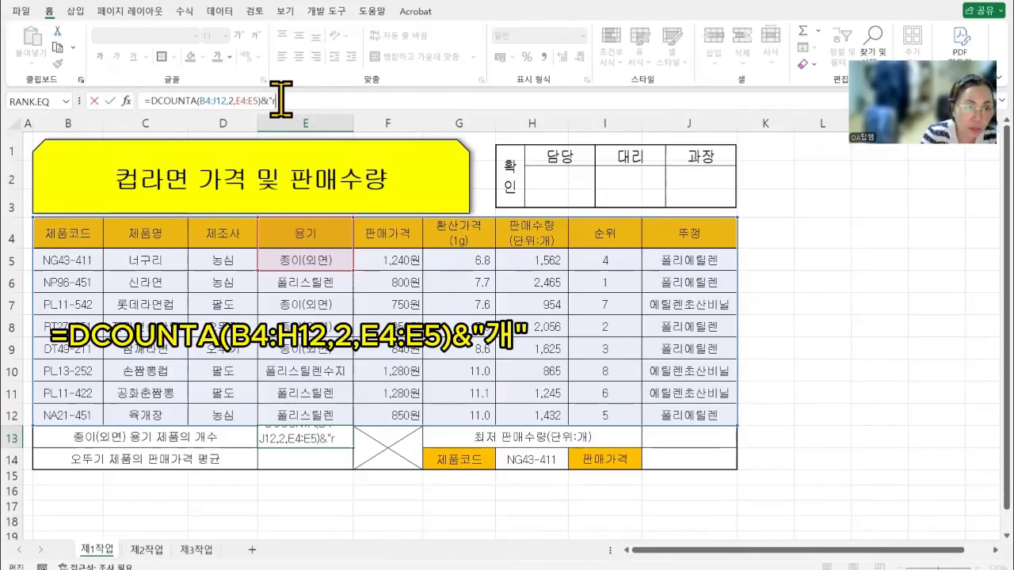
text(")
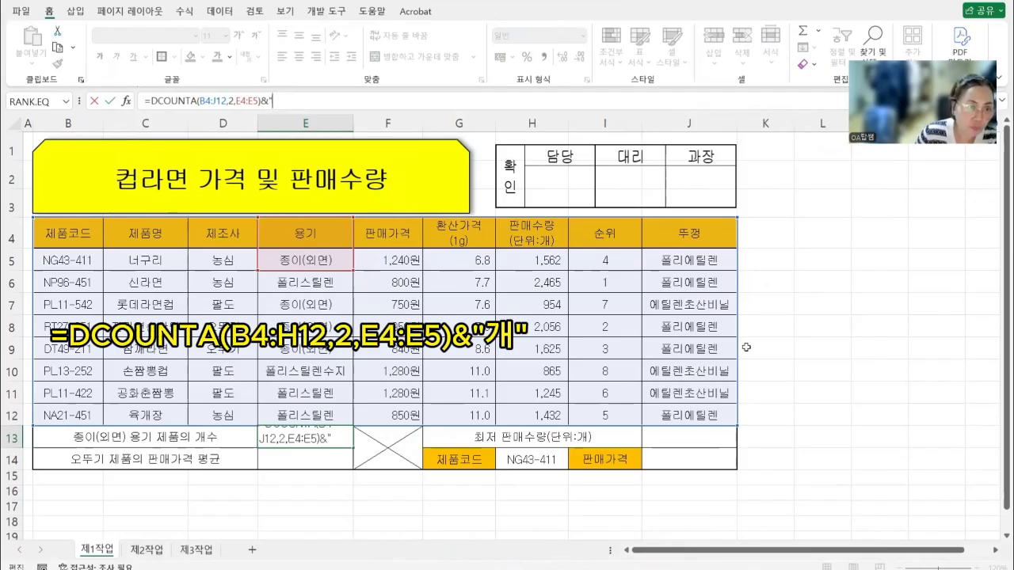
text(ㄱㅐ)
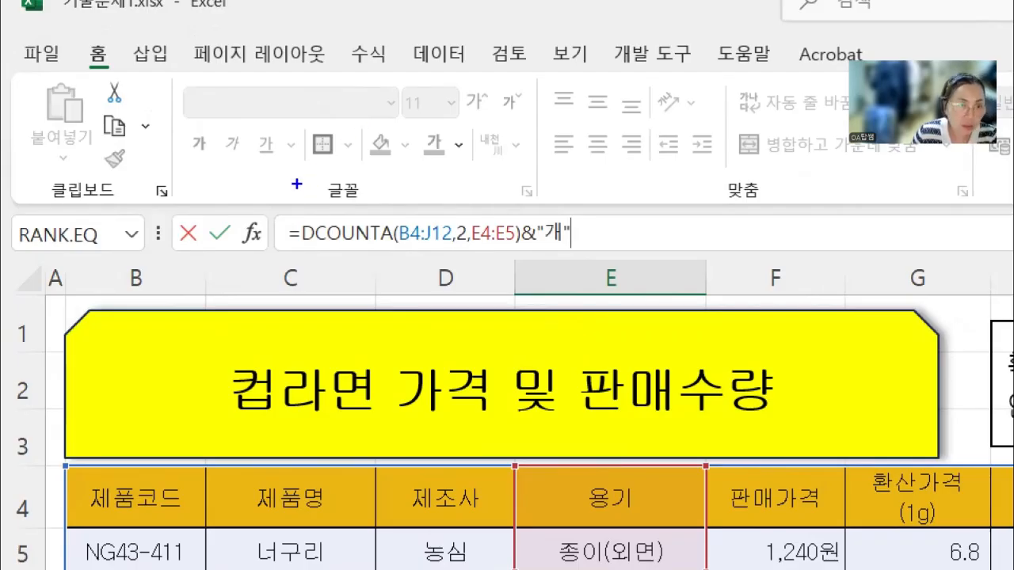
mouse_move(252, 188)
mouse_down()
mouse_move(351, 227)
mouse_move(605, 275)
mouse_up()
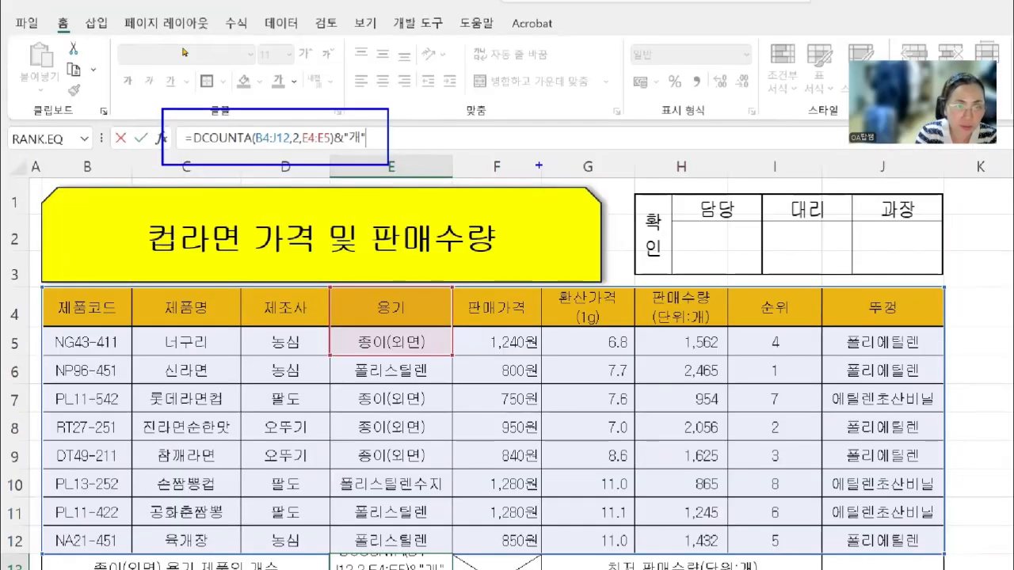
key(Return)
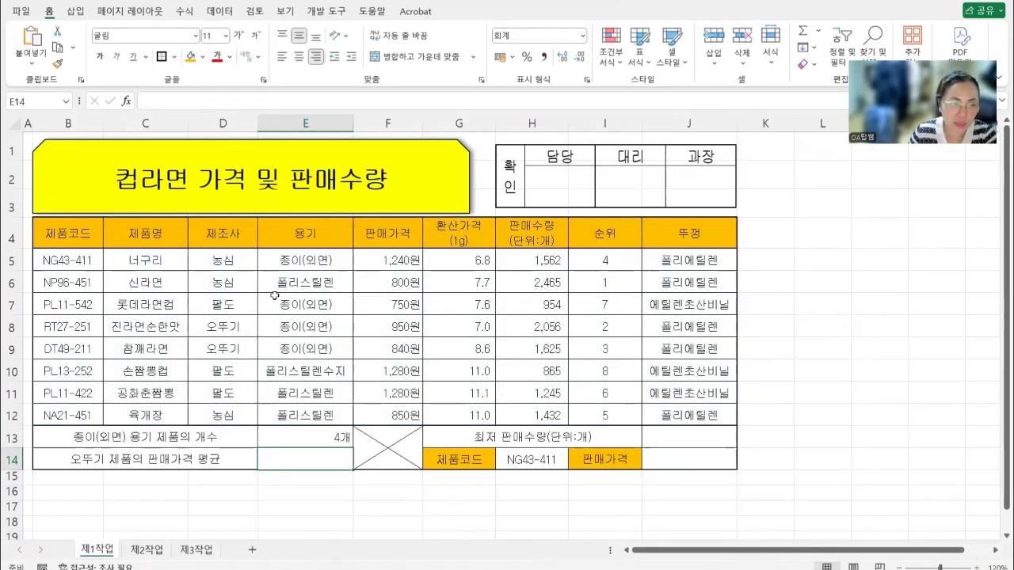
click(342, 440)
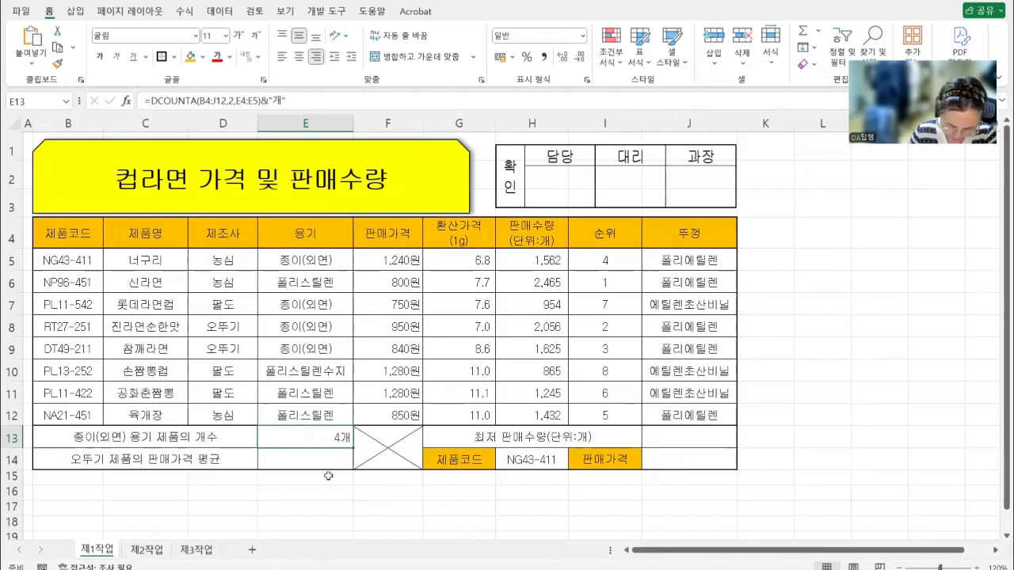
Consult the exam sheet's 오뚜기 average price condition and start a SUMIF formula in E14
click(320, 462)
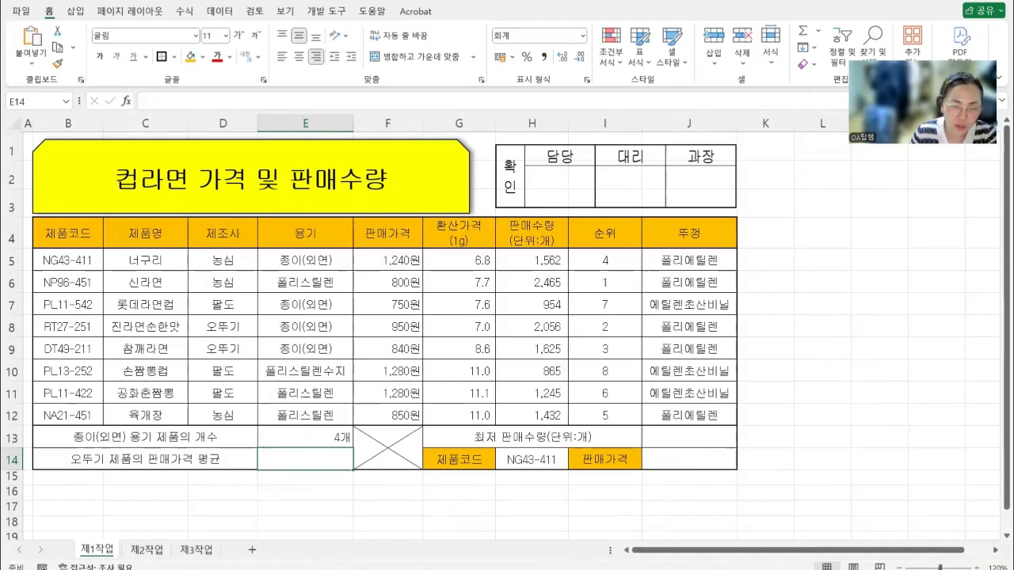
mouse_move(646, 527)
click(564, 525)
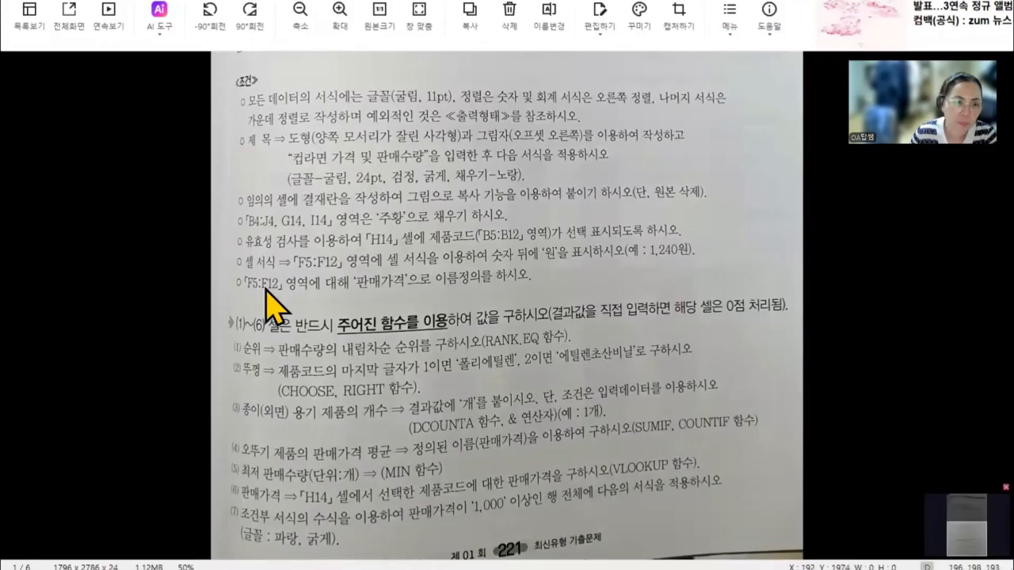
scroll(279, 445, up, 1)
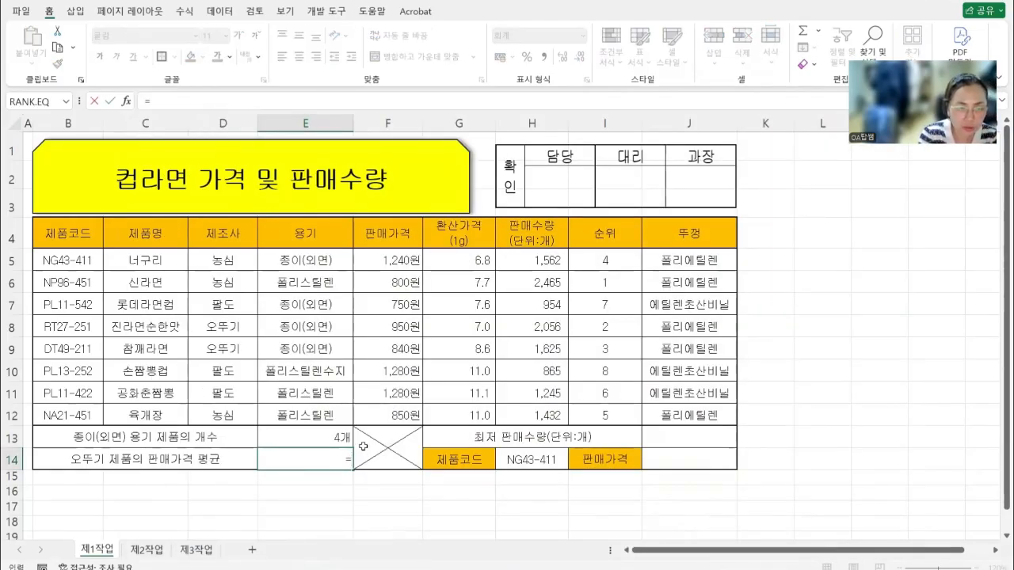
text(녀)
key(Hangul)
key(BackSpace)
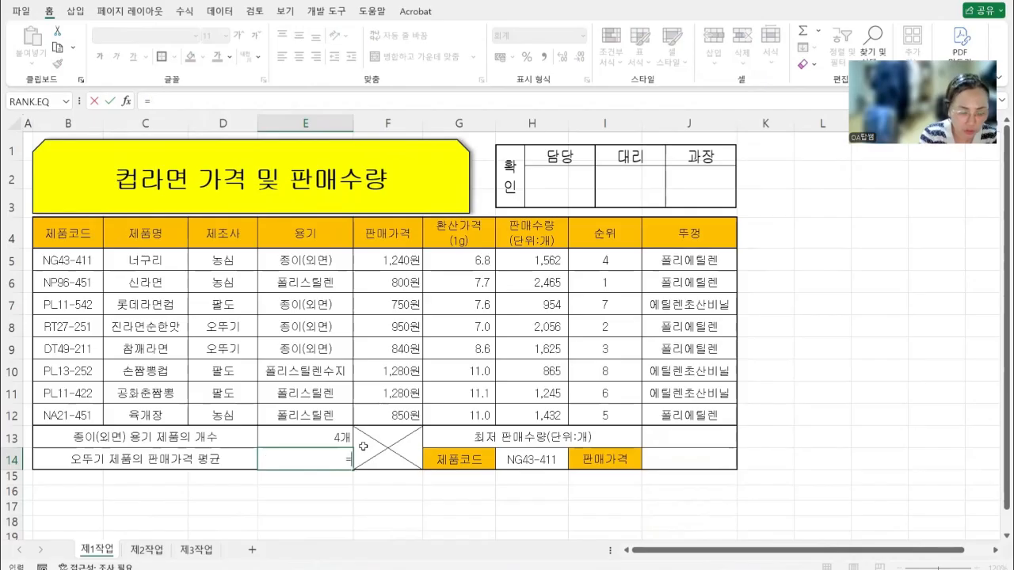
text(sum)
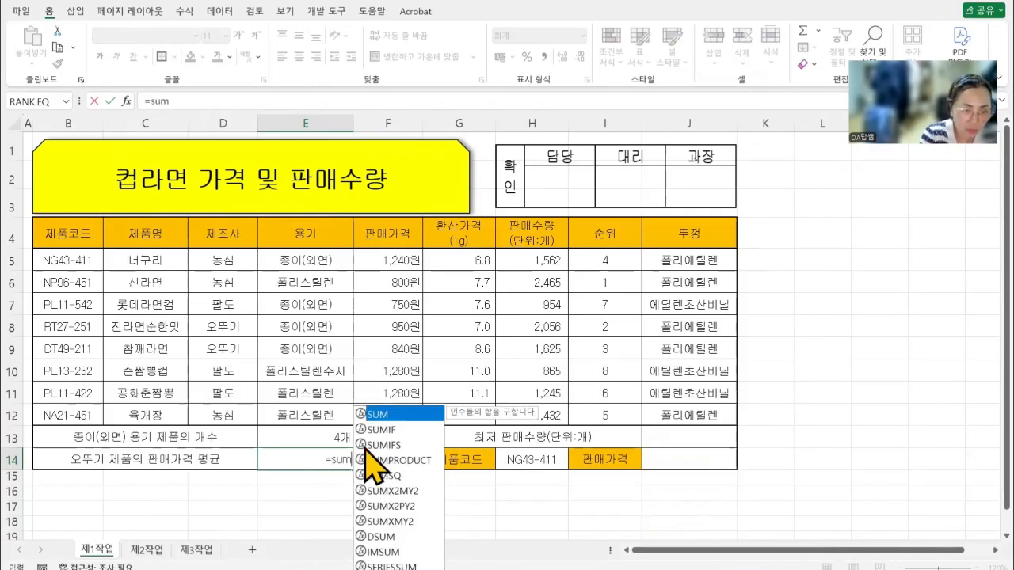
text(if()
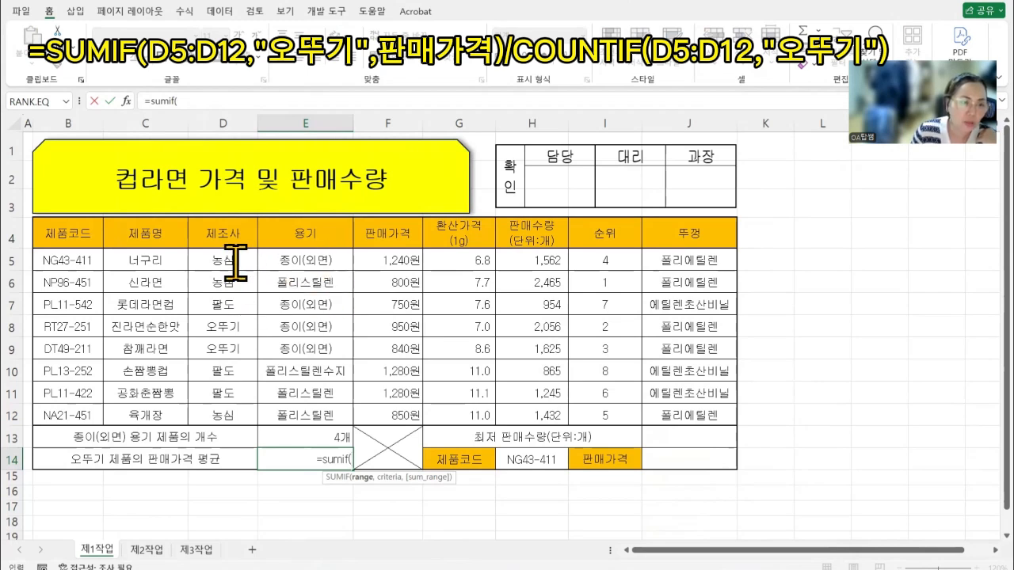
Give the SUMIF formula in E14 the range D5:D12 and the 오뚜기 cell D8 as its criterion
drag(234, 259, 221, 425)
text(,)
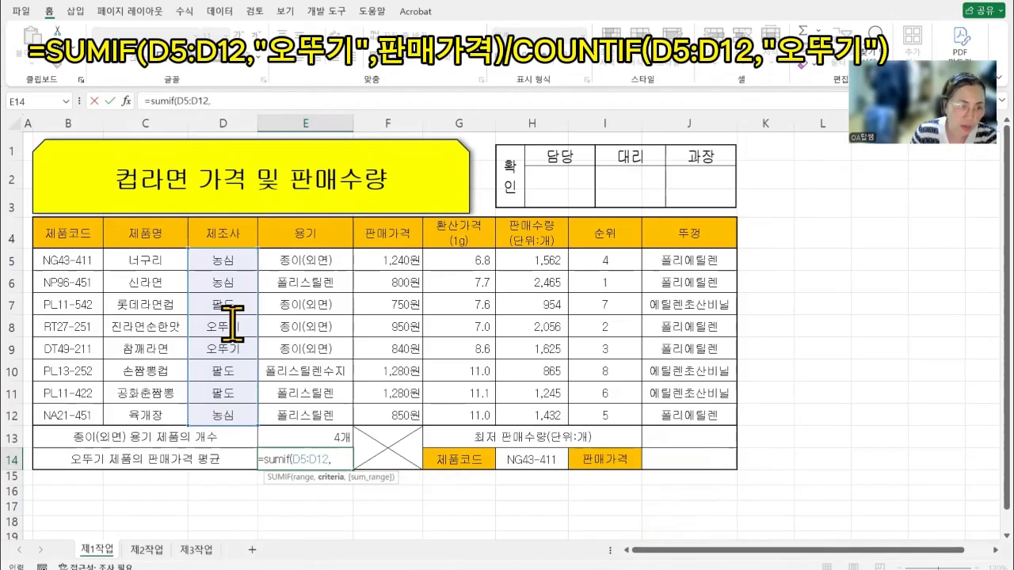
click(230, 324)
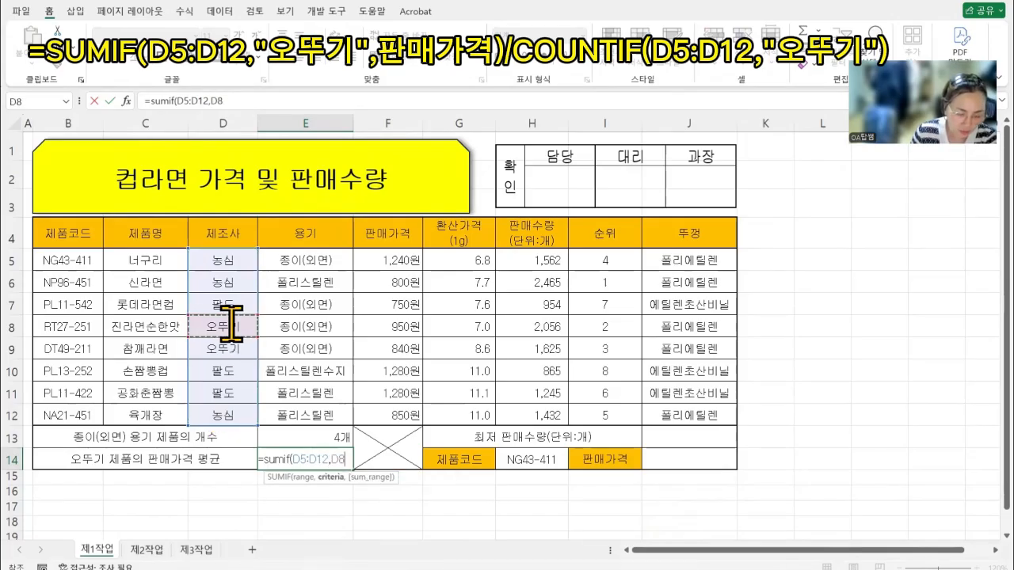
text(,)
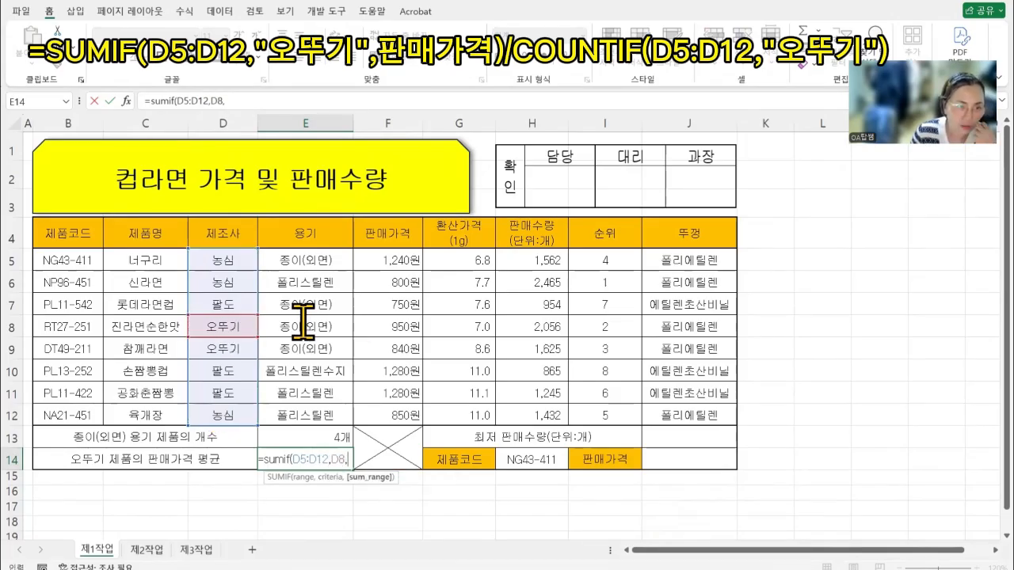
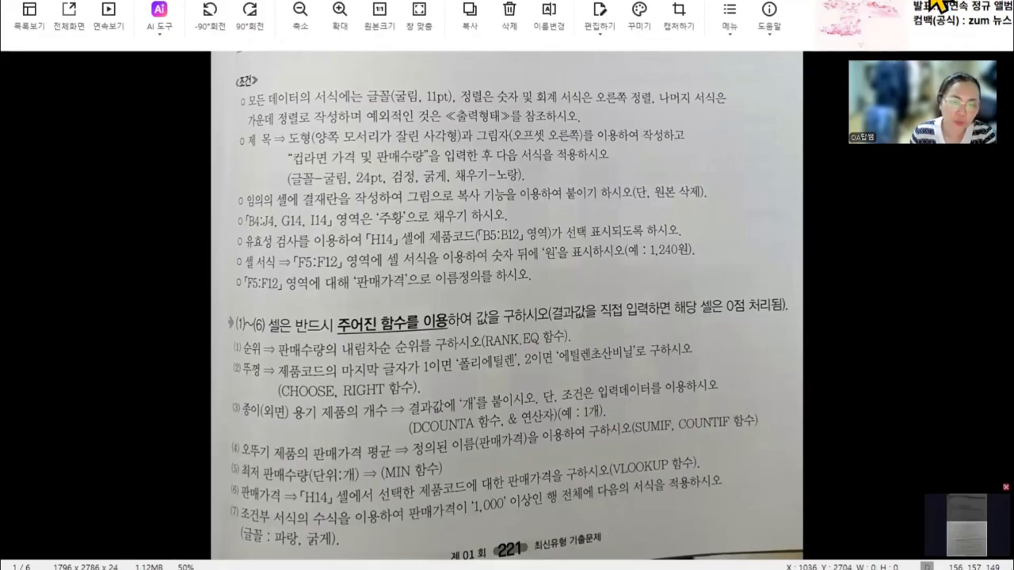
Enter the formula =MIN(H5:H12) in J13 for the lowest sales quantity
click(935, 2)
text(=)
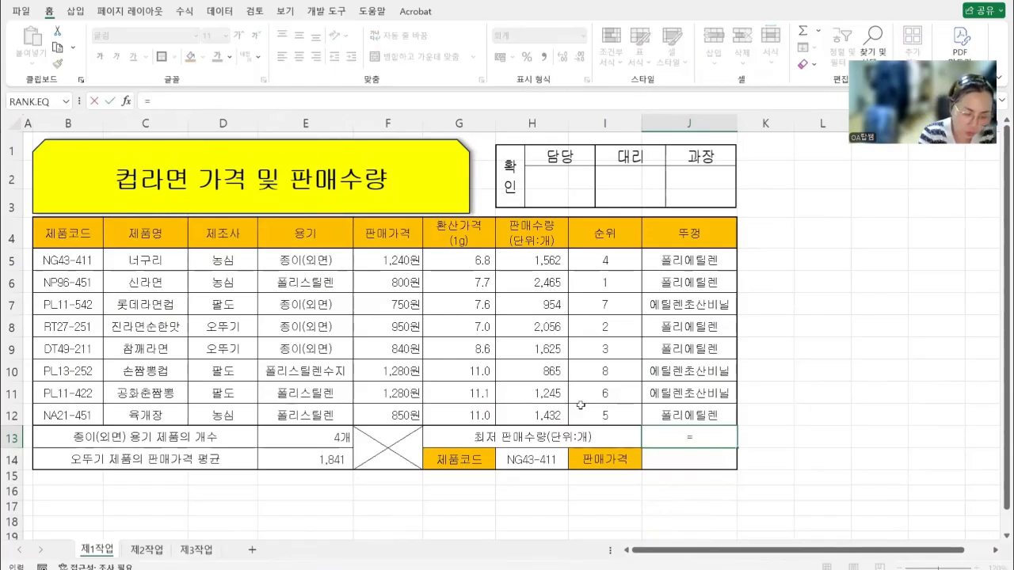
text(min)
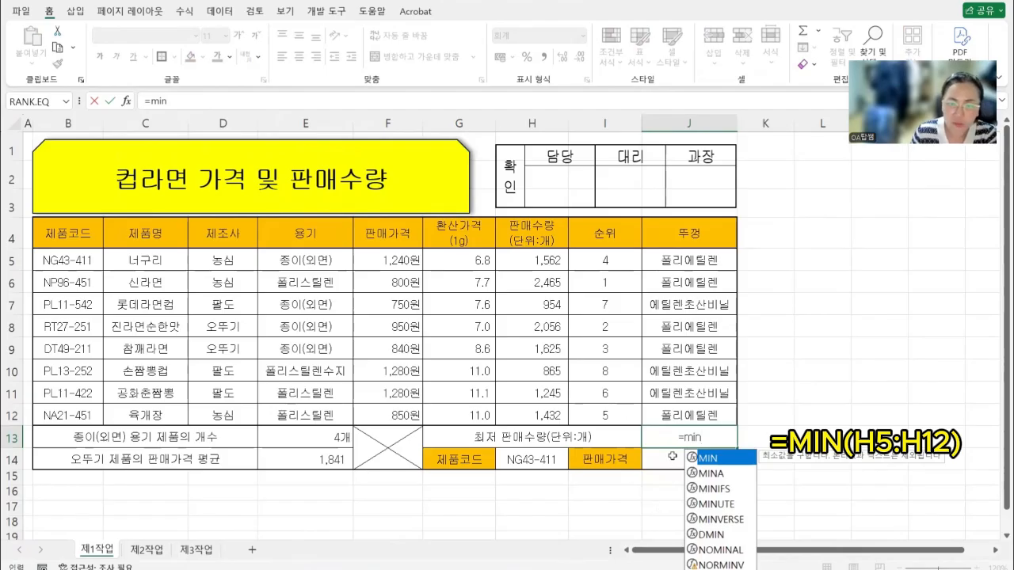
double_click(707, 459)
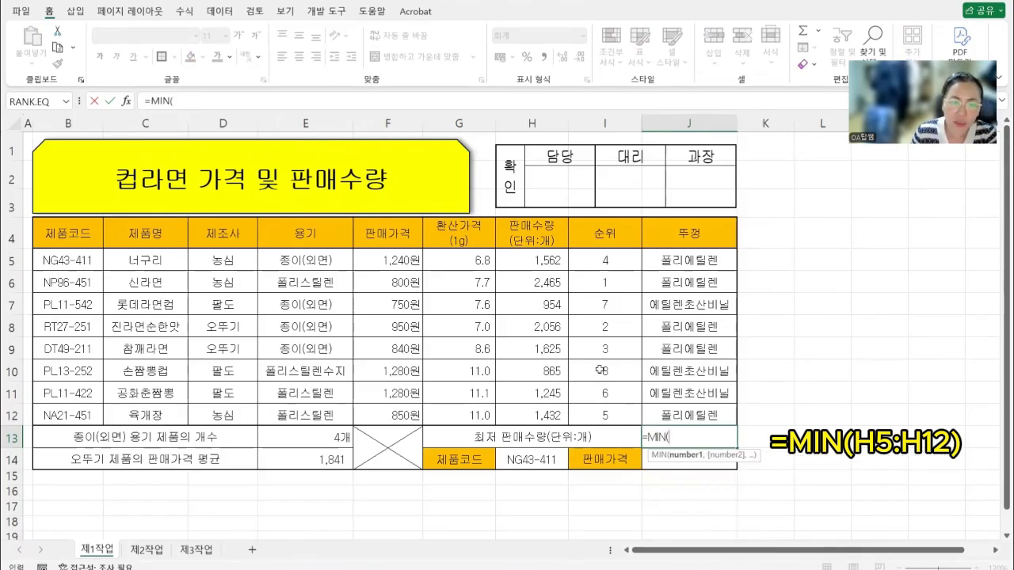
drag(541, 256, 537, 417)
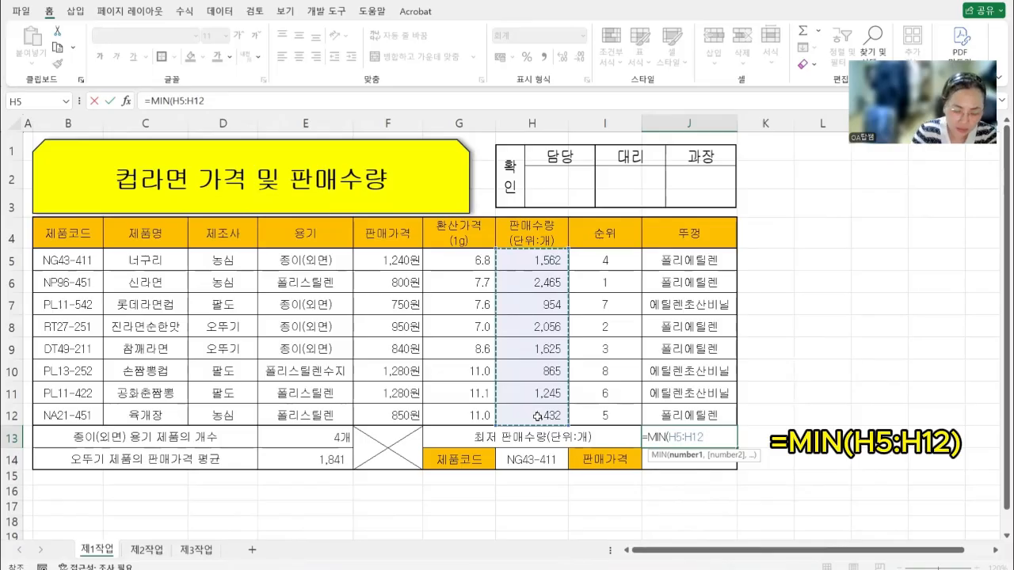
key(Return)
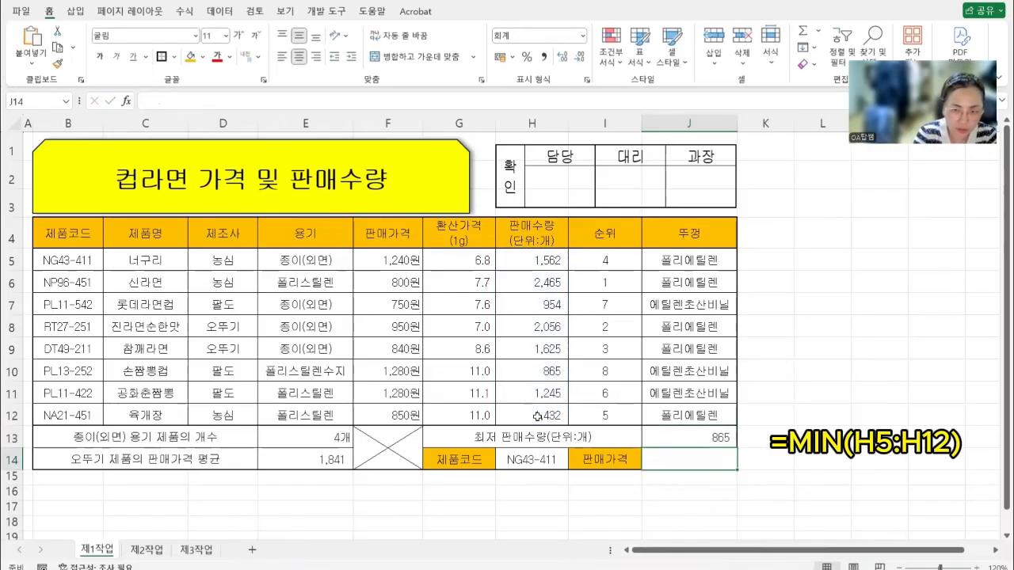
key(Up)
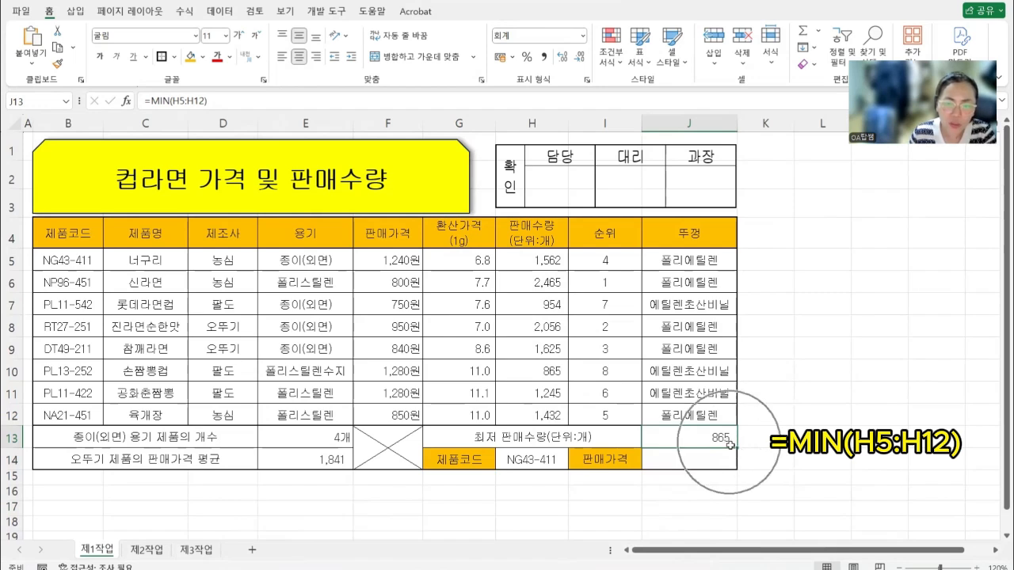
Consult the exam sheet's 판매가격 condition and start a VLOOKUP formula in J14 with H14 as the lookup value
click(692, 459)
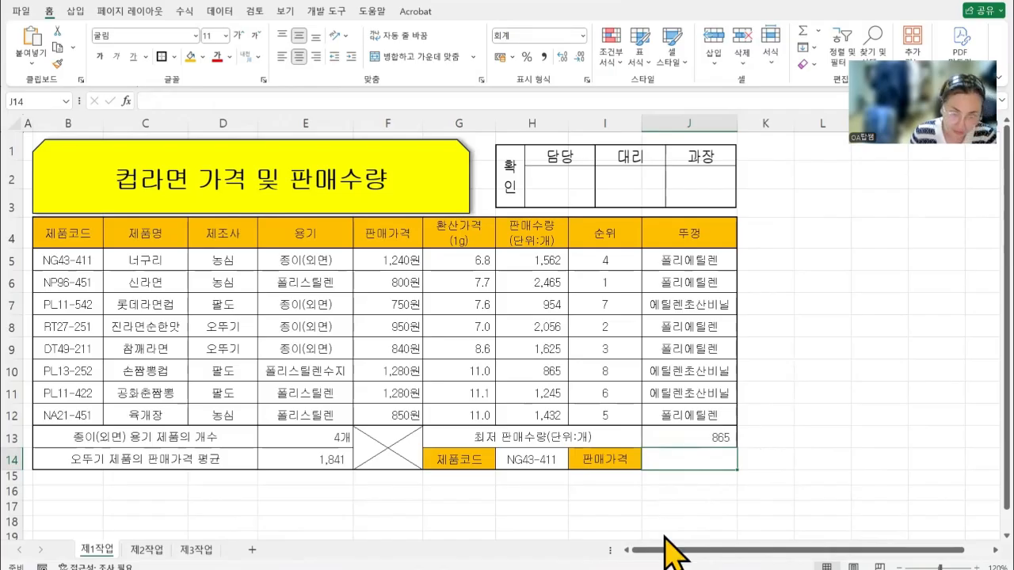
click(570, 539)
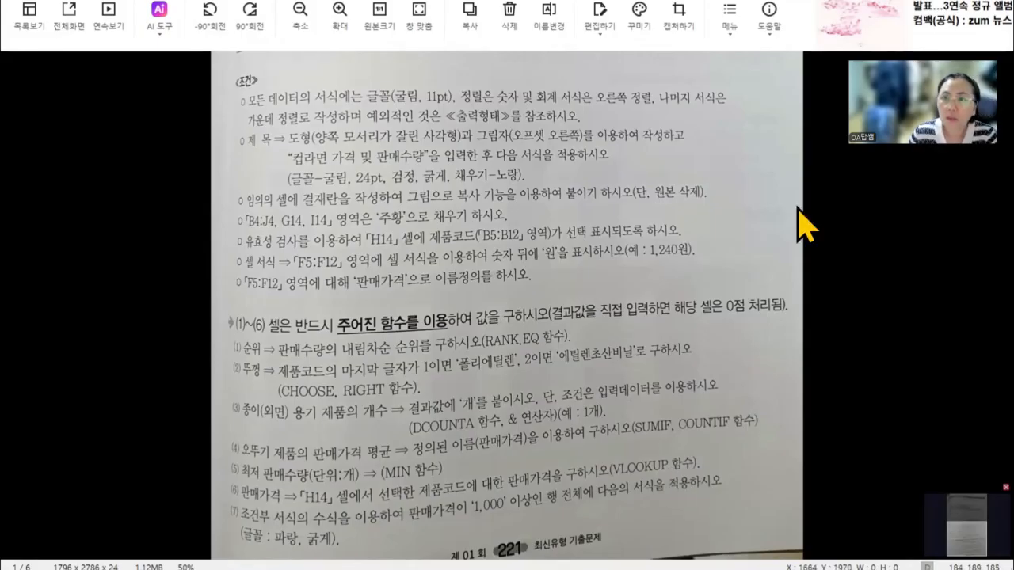
click(944, 2)
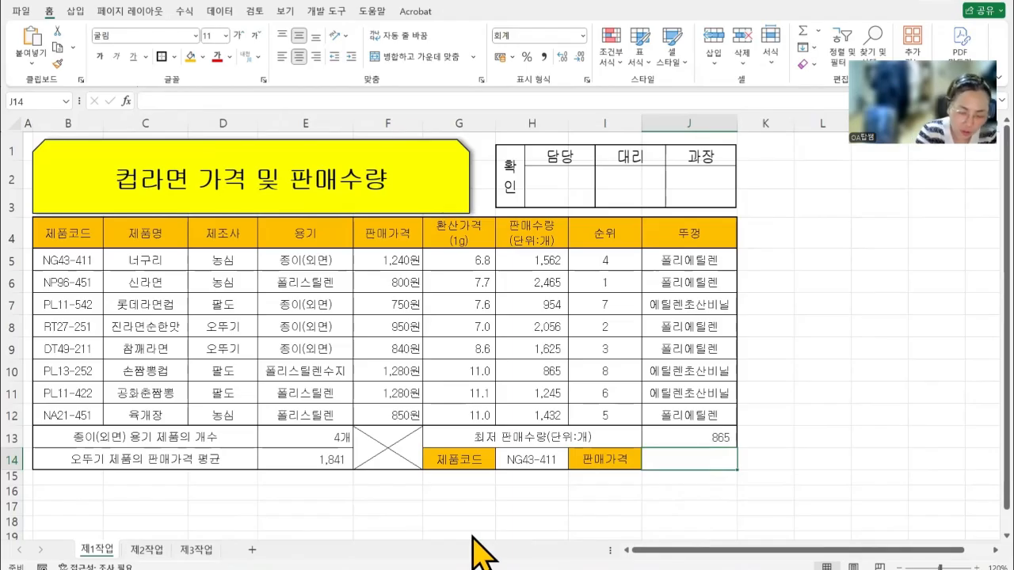
text(=v)
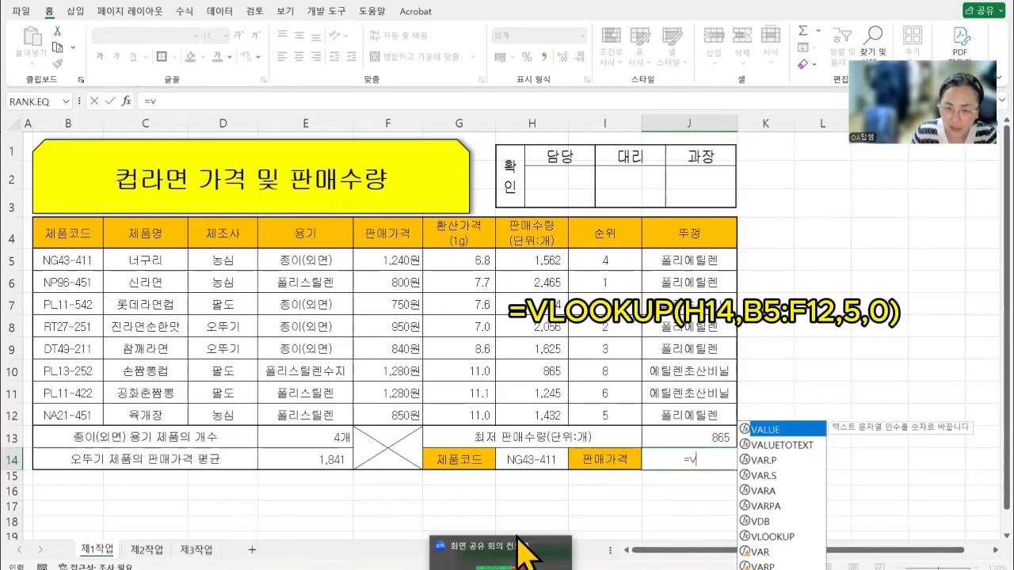
double_click(772, 537)
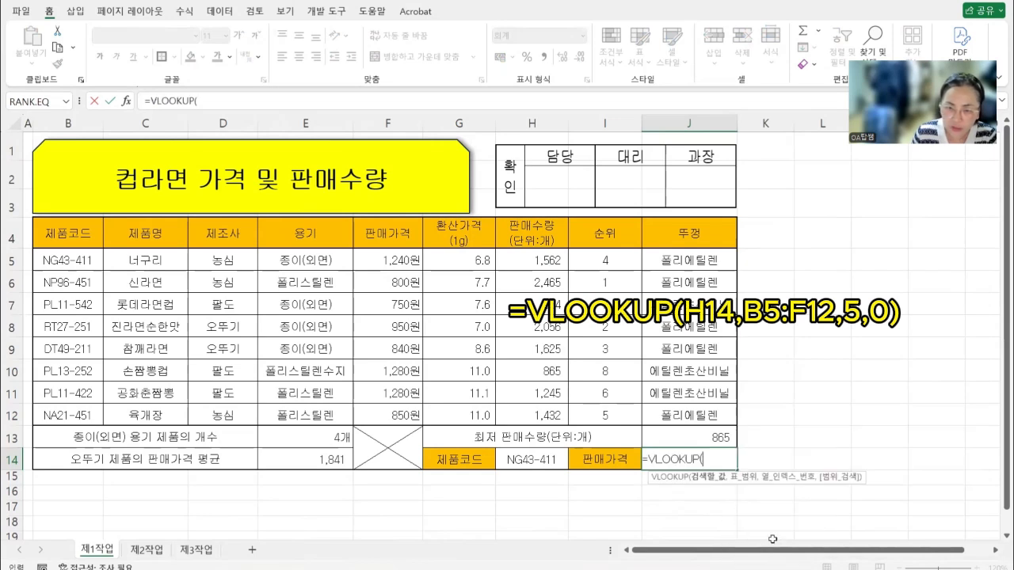
click(545, 457)
text(,)
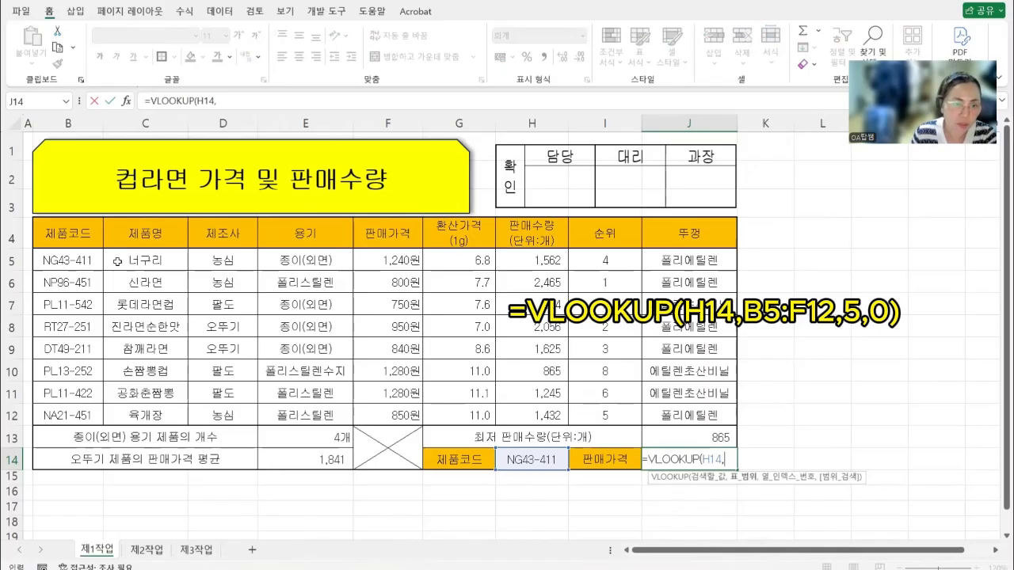
Complete the VLOOKUP formula in J14 with table range B4:F12, column index 5 and match type 0
drag(89, 232, 400, 415)
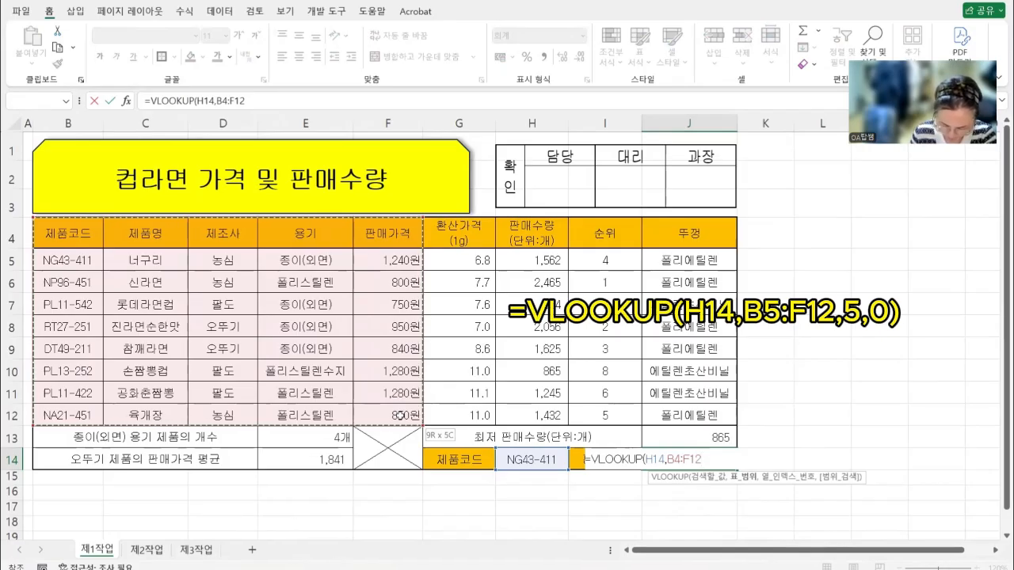
text(,)
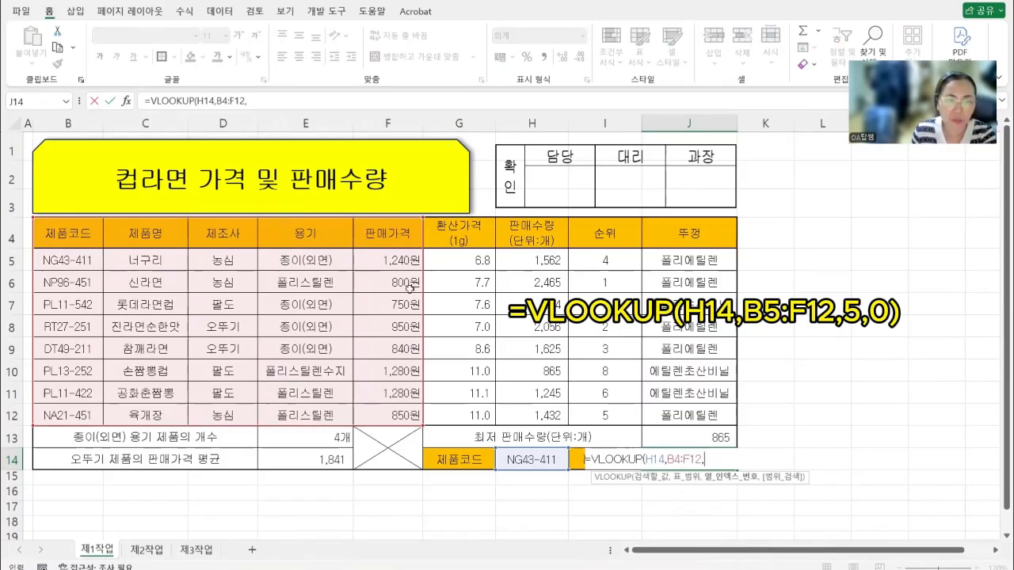
text(5)
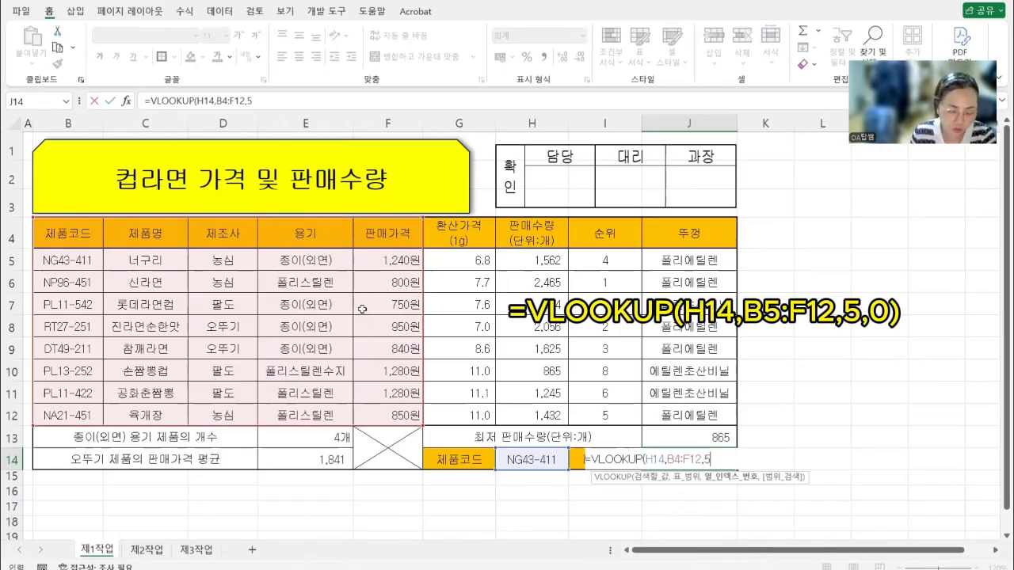
text(,0)
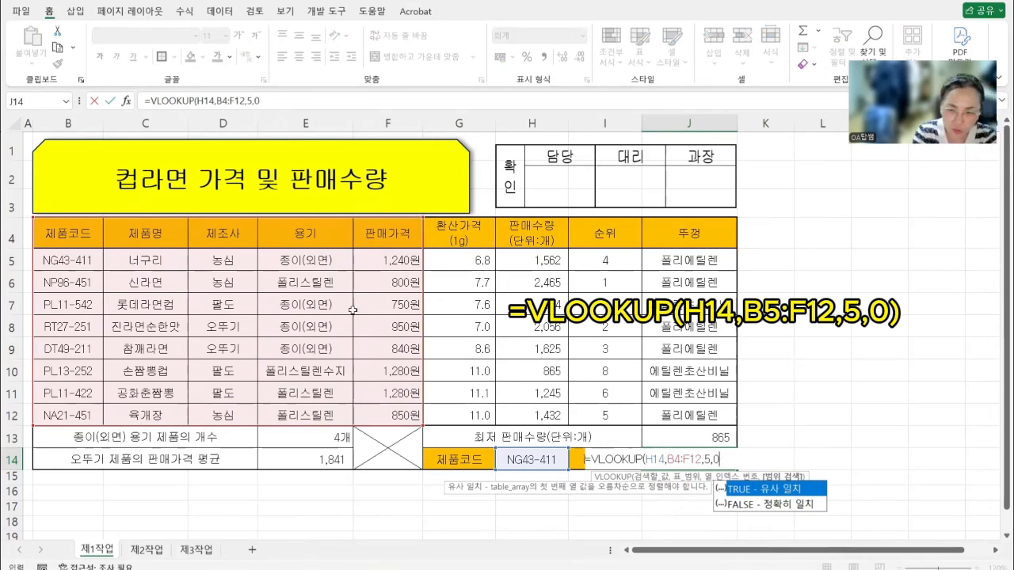
text())
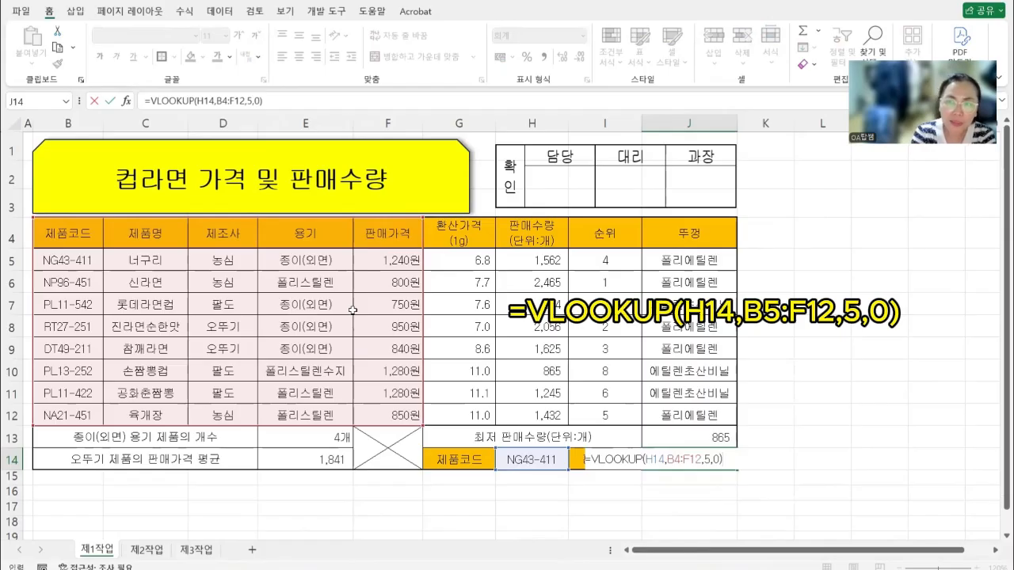
key(Return)
key(Up)
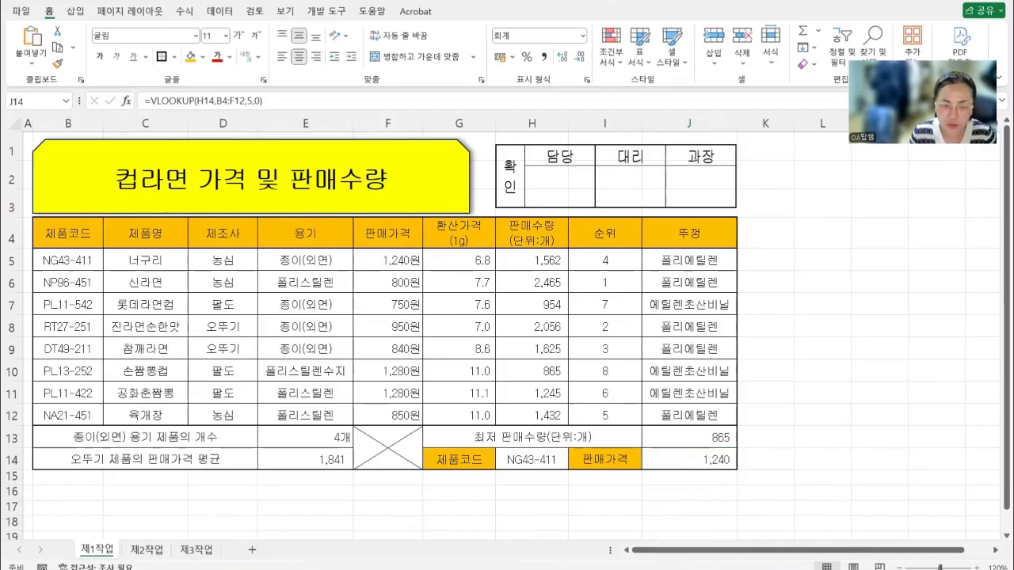
Consult the exam sheet's conditional formatting condition and start a new formula-based formatting rule for B5:J12
click(552, 547)
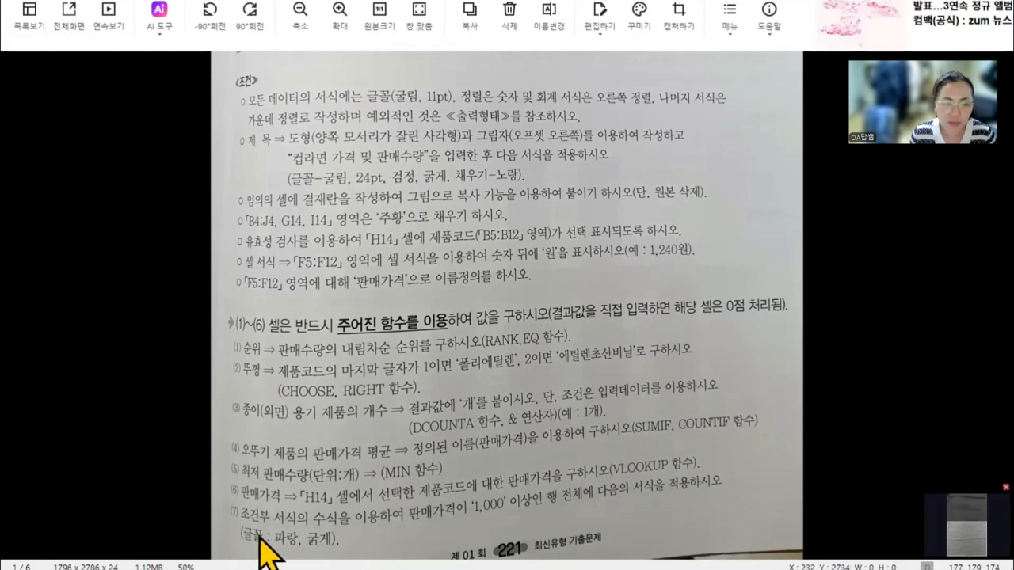
click(943, 2)
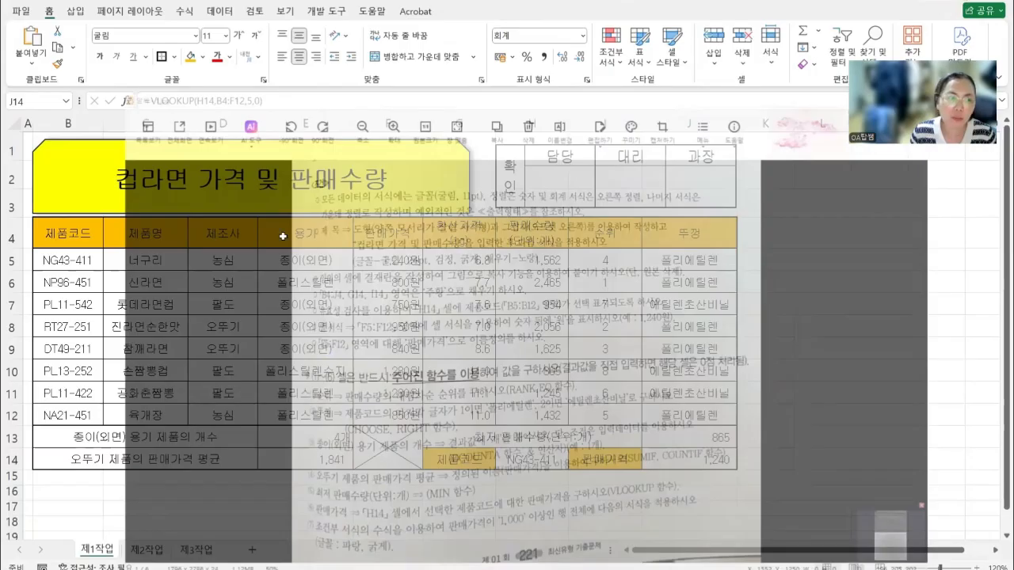
drag(71, 260, 696, 409)
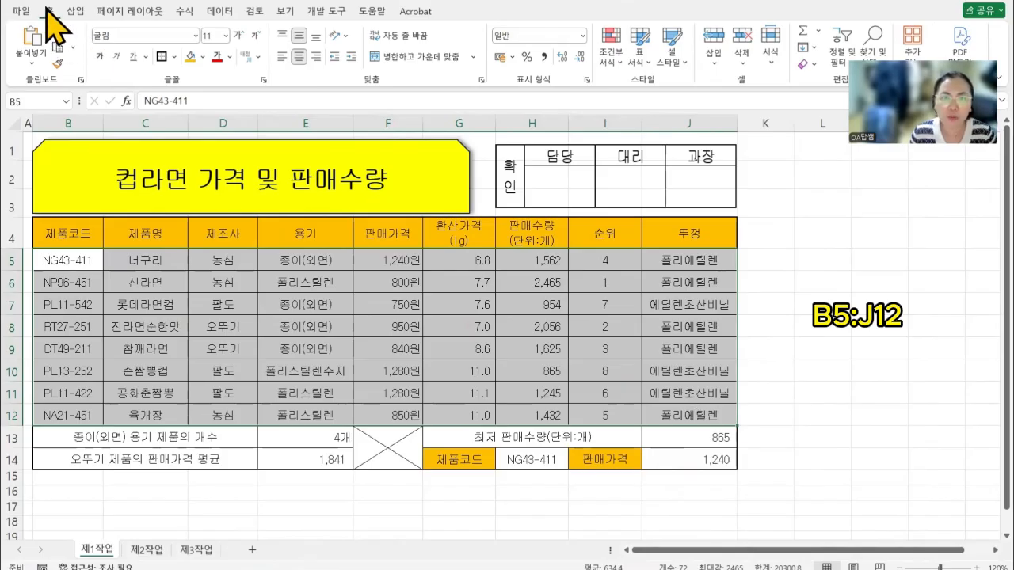
click(610, 55)
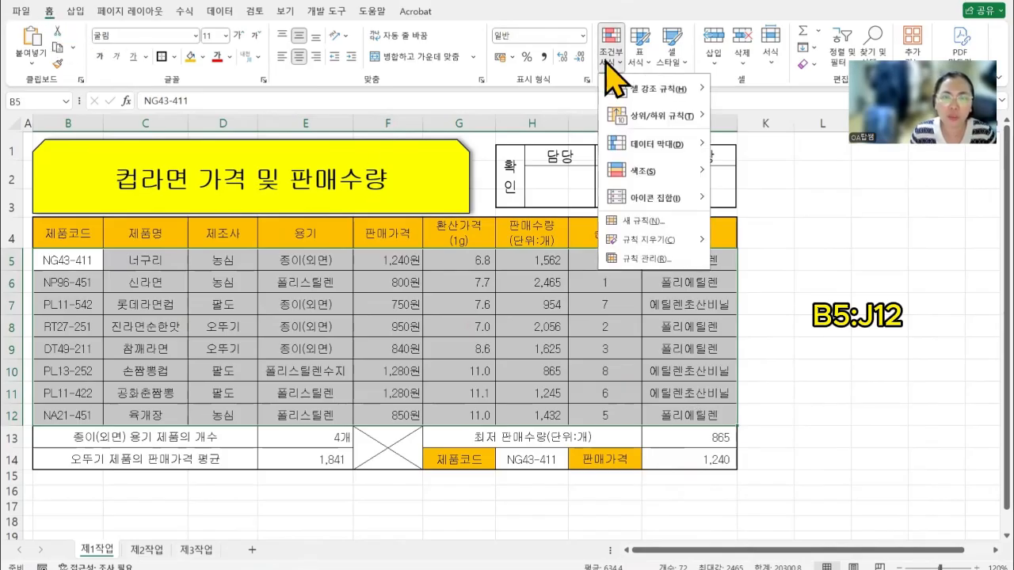
click(631, 222)
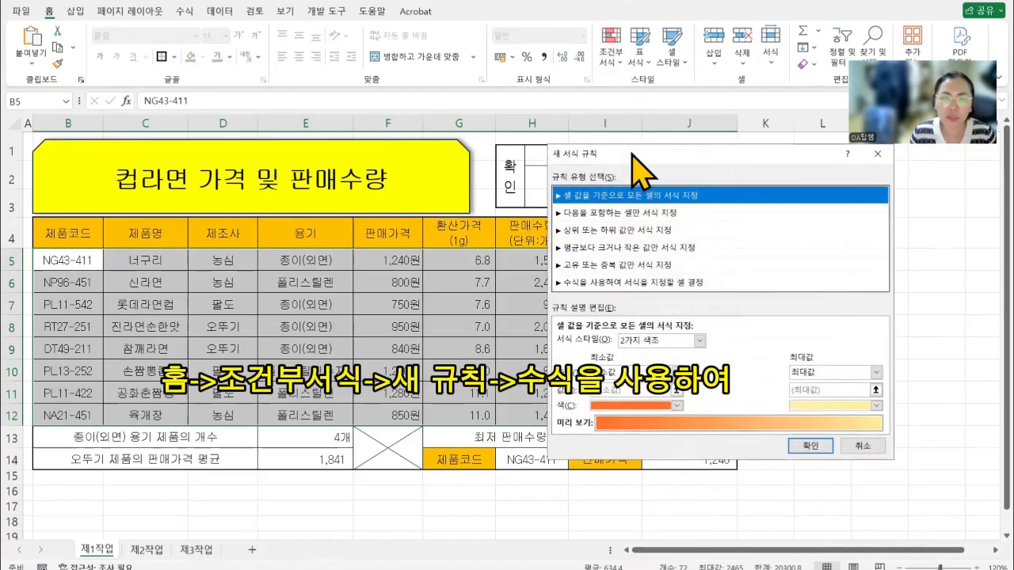
drag(632, 153, 410, 2)
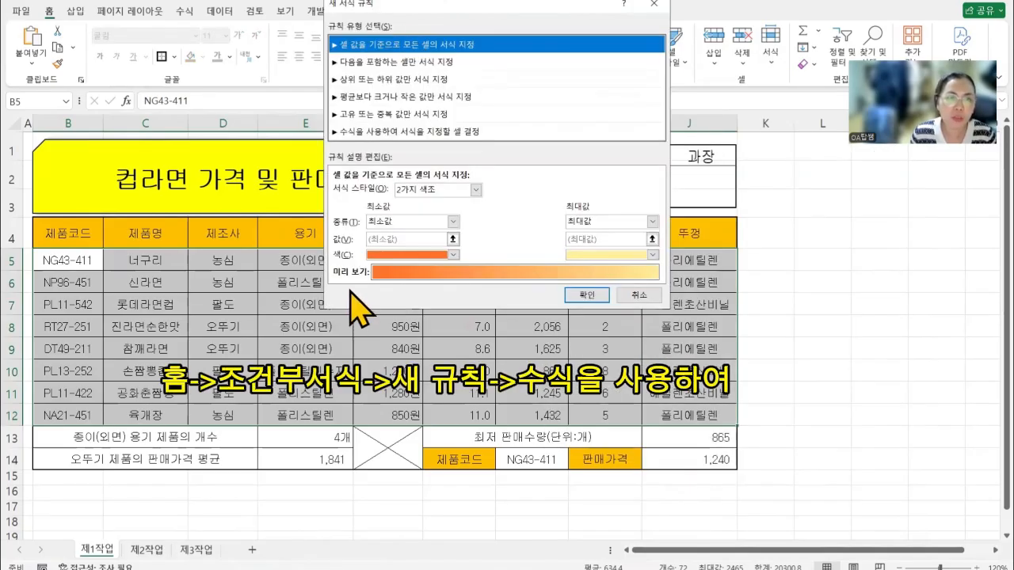
click(396, 131)
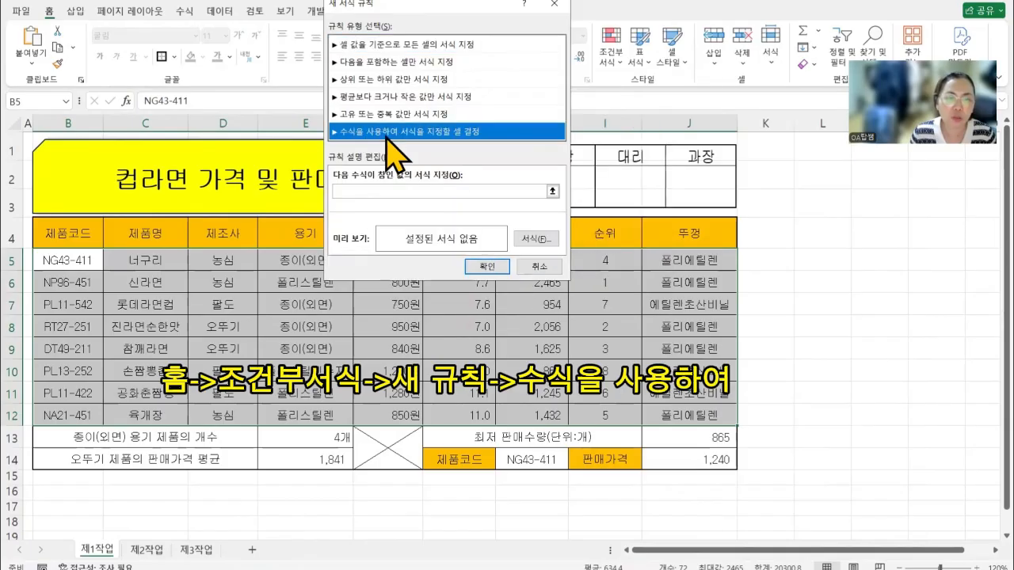
Begin the formatting rule's formula with a reference to the first 판매가격 cell, F5
click(352, 192)
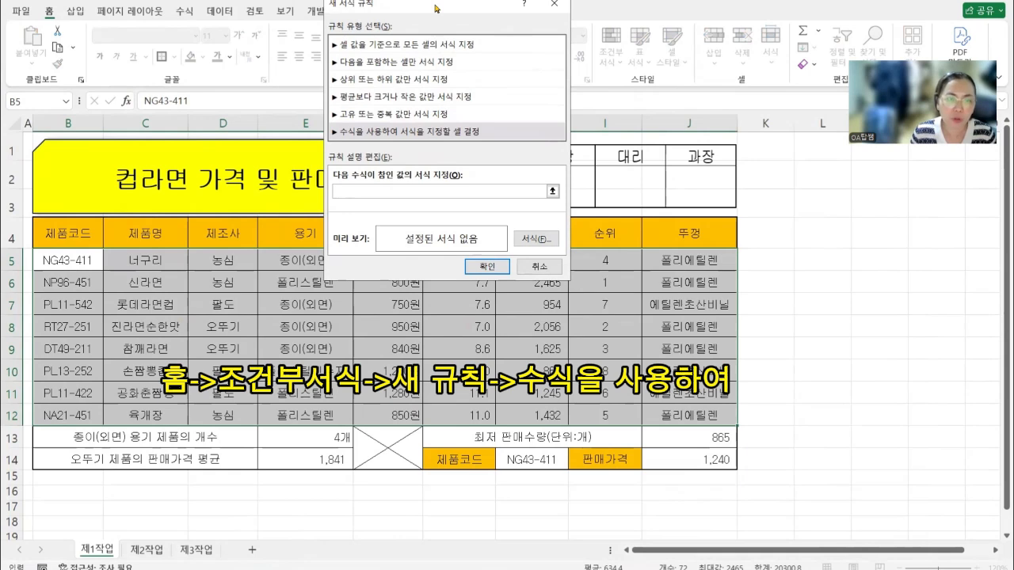
drag(435, 8, 760, 61)
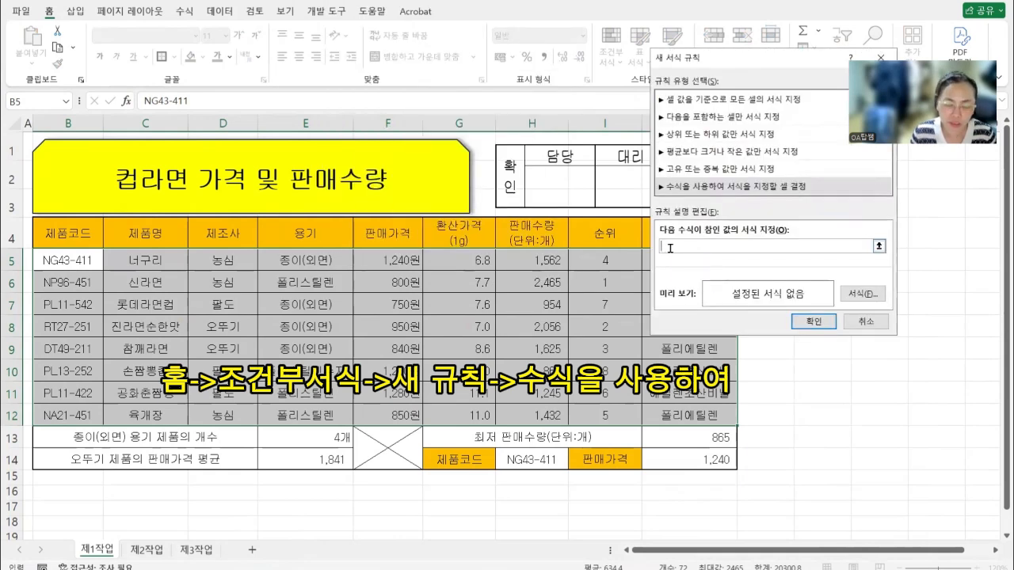
click(389, 260)
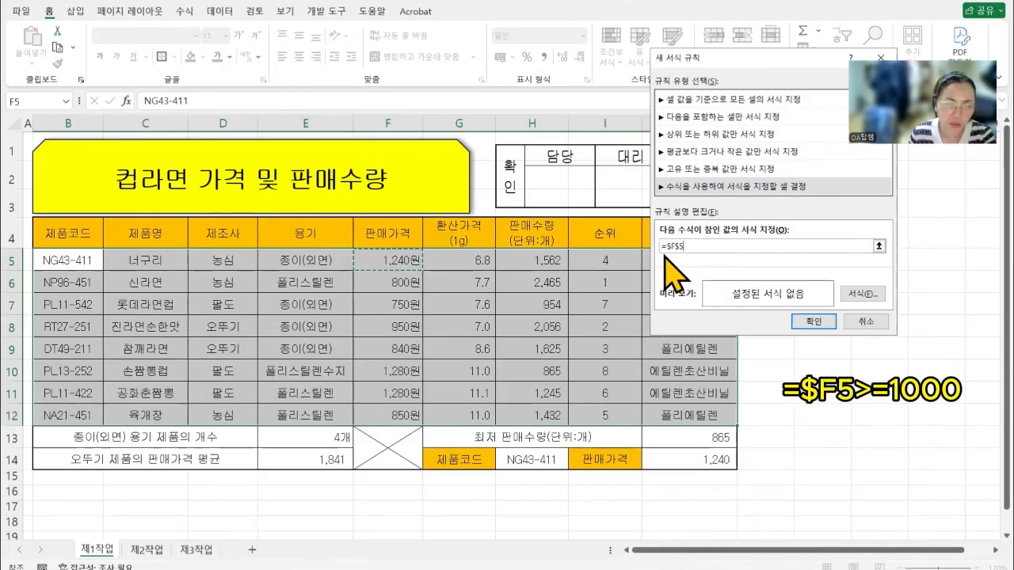
Complete the new formatting rule's formula as =$F5>=1000, keeping only the column reference absolute
key(F4)
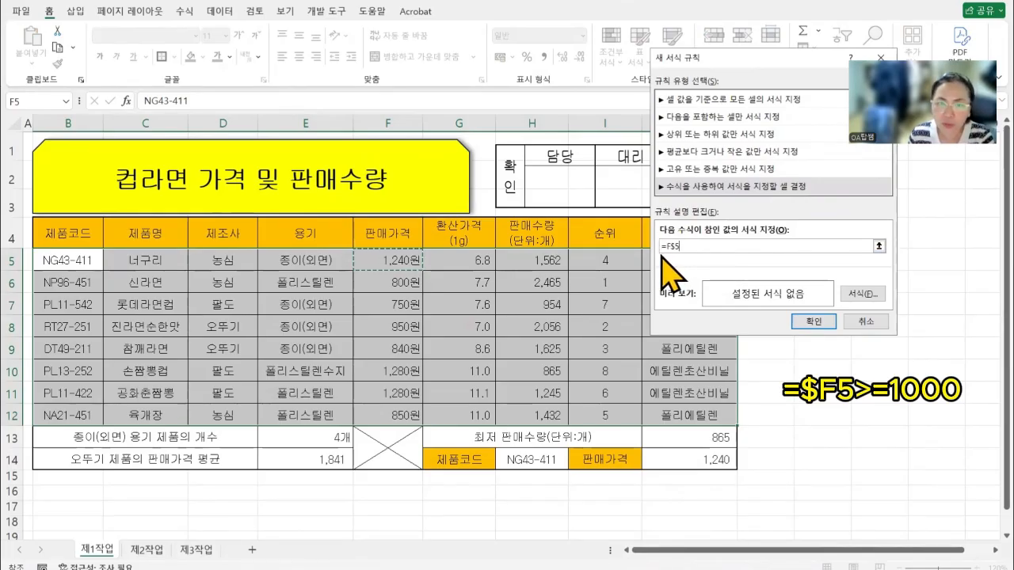
key(F4)
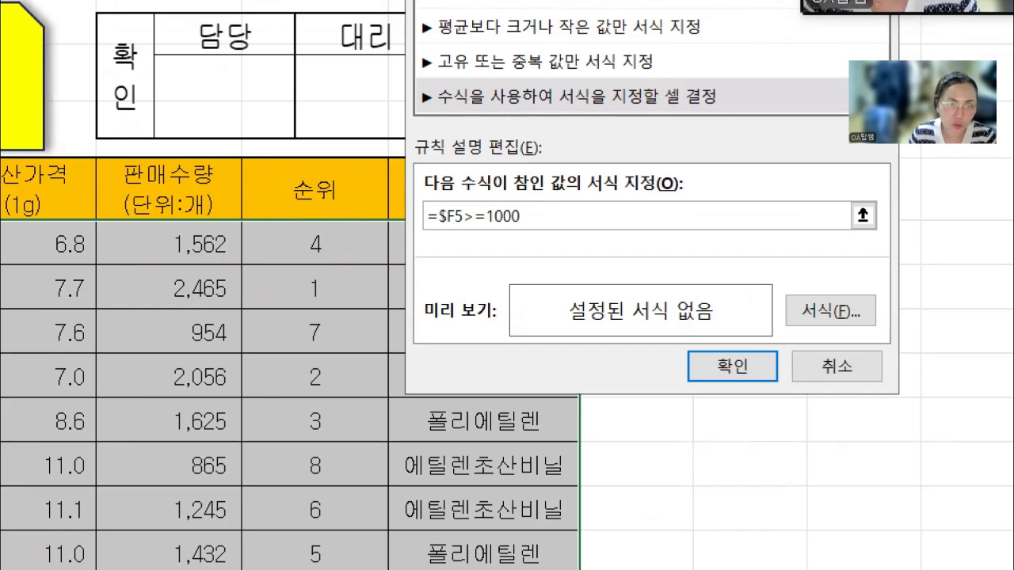
mouse_move(406, 182)
mouse_down()
mouse_move(547, 254)
mouse_move(581, 259)
mouse_up()
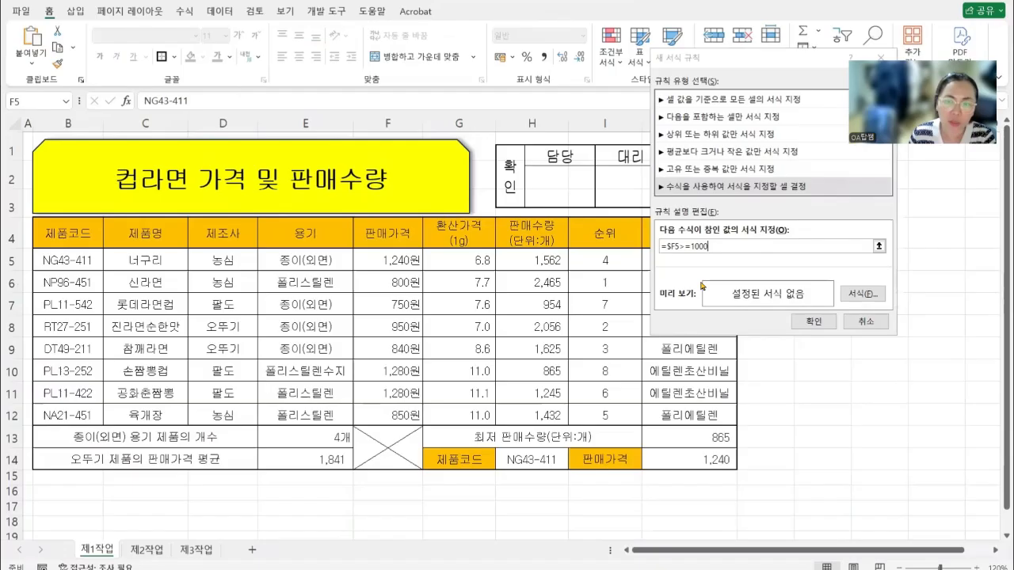
Set the rule's format to a bold (굵게) blue font and apply the rule to the selected data rows
click(862, 295)
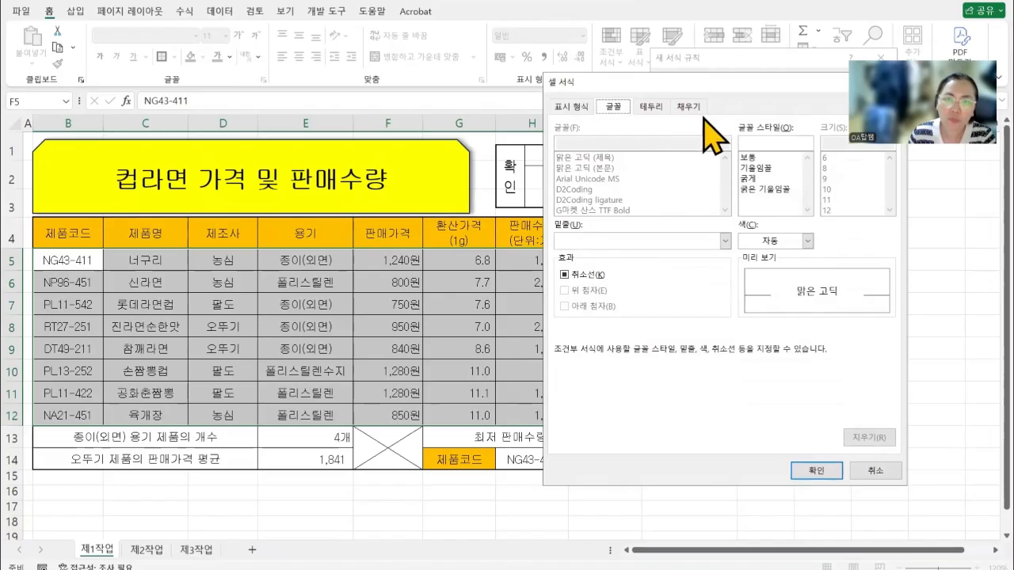
click(755, 180)
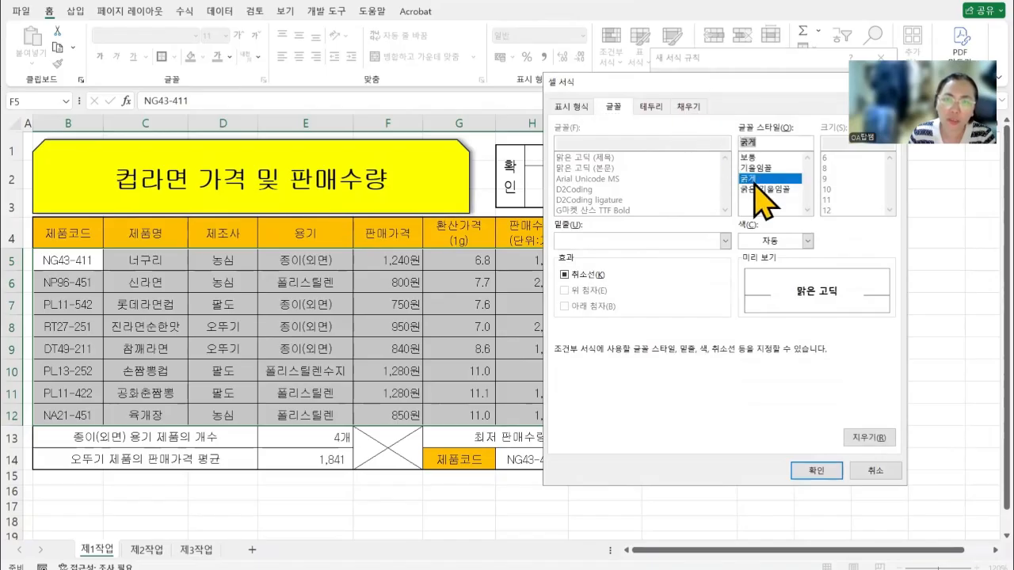
click(772, 240)
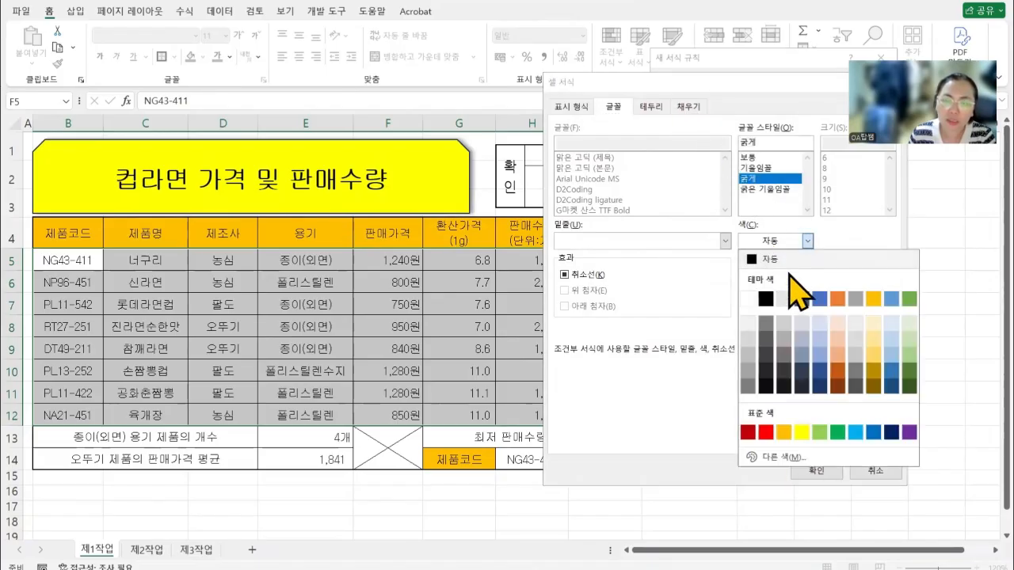
click(874, 432)
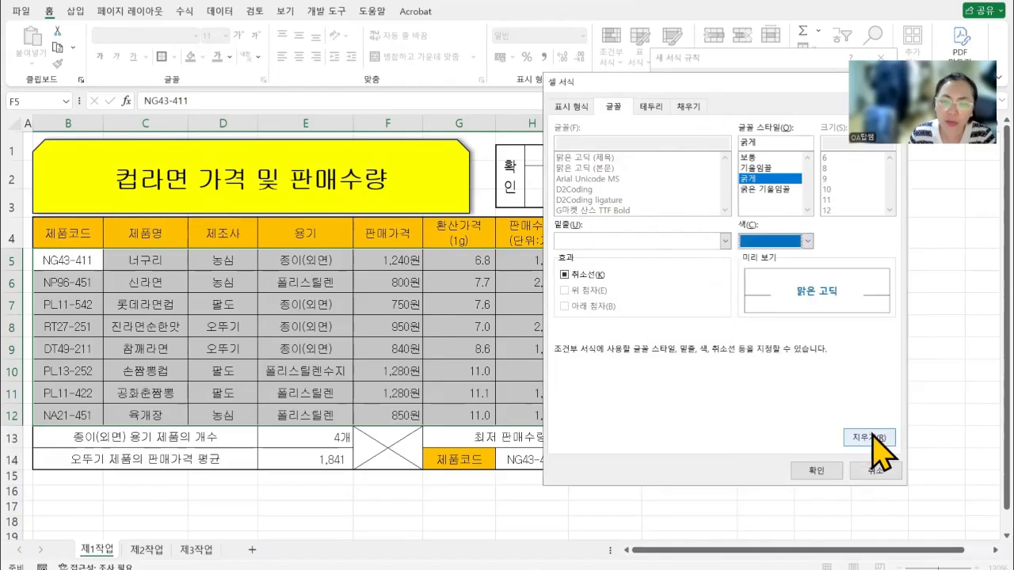
click(816, 471)
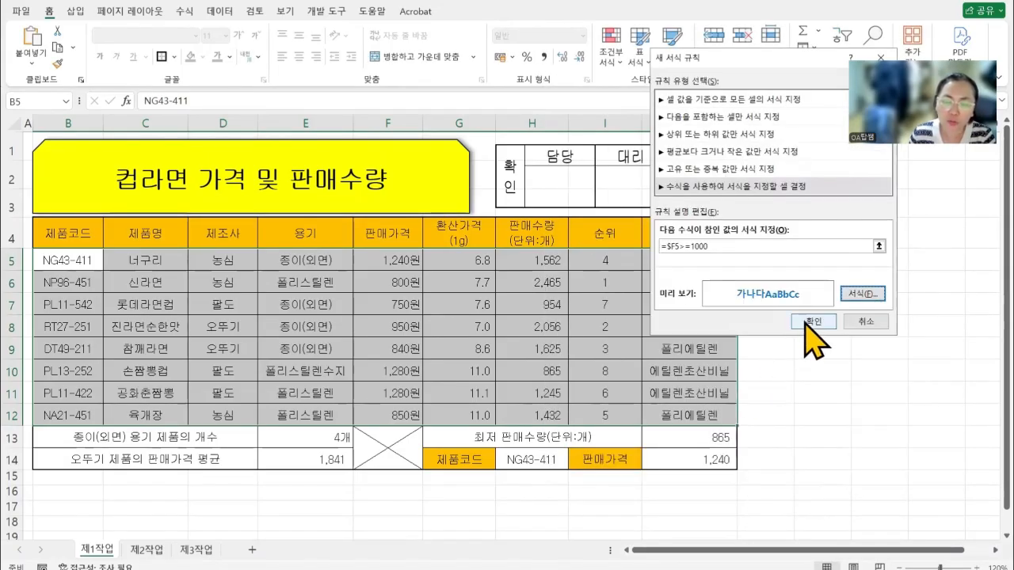
click(805, 322)
click(803, 321)
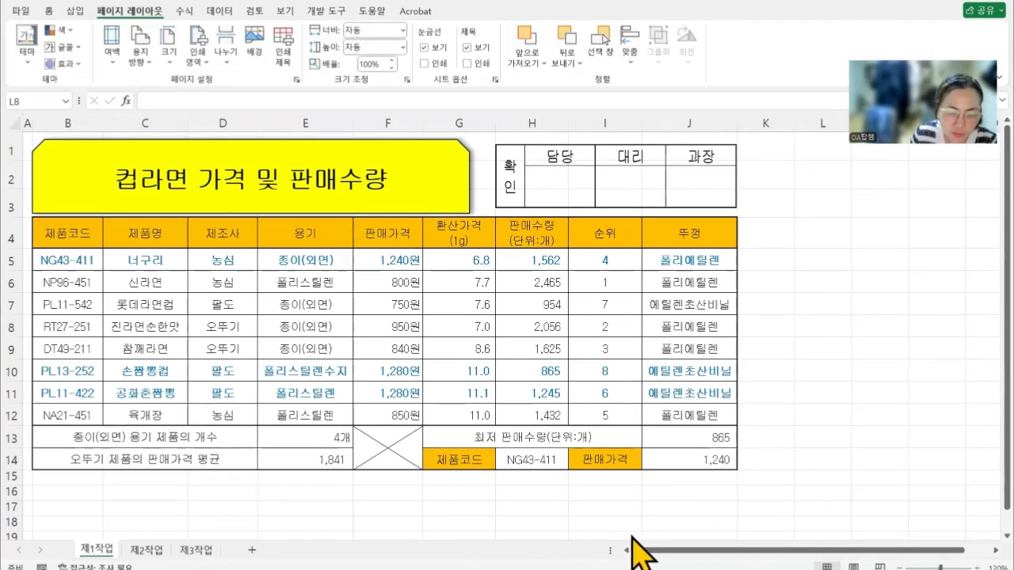
Switch to the exam image 2.jpg in 알씨, examine the [제2작업] goal seek and filter conditions, and return to the workbook
mouse_move(638, 554)
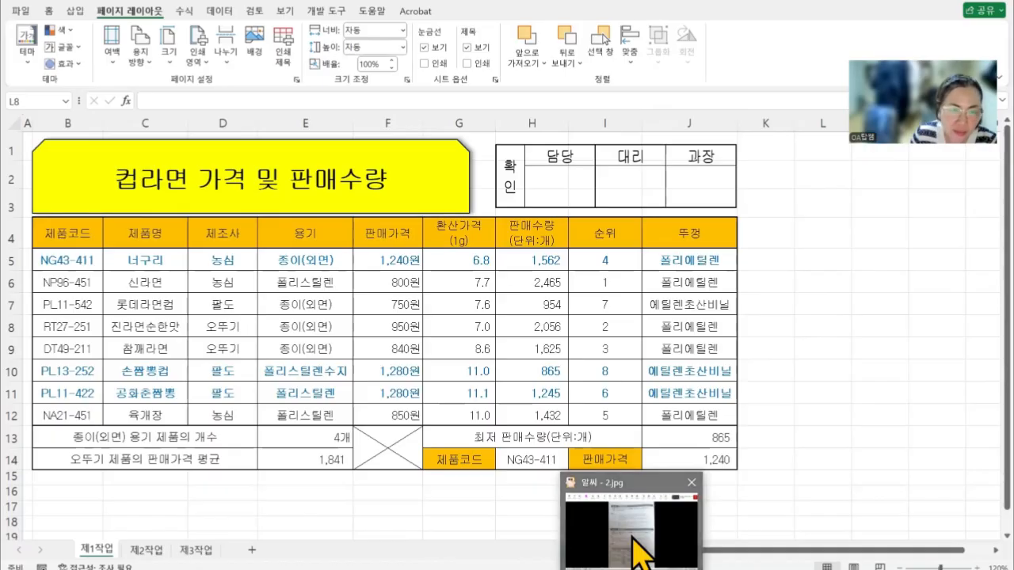
click(634, 541)
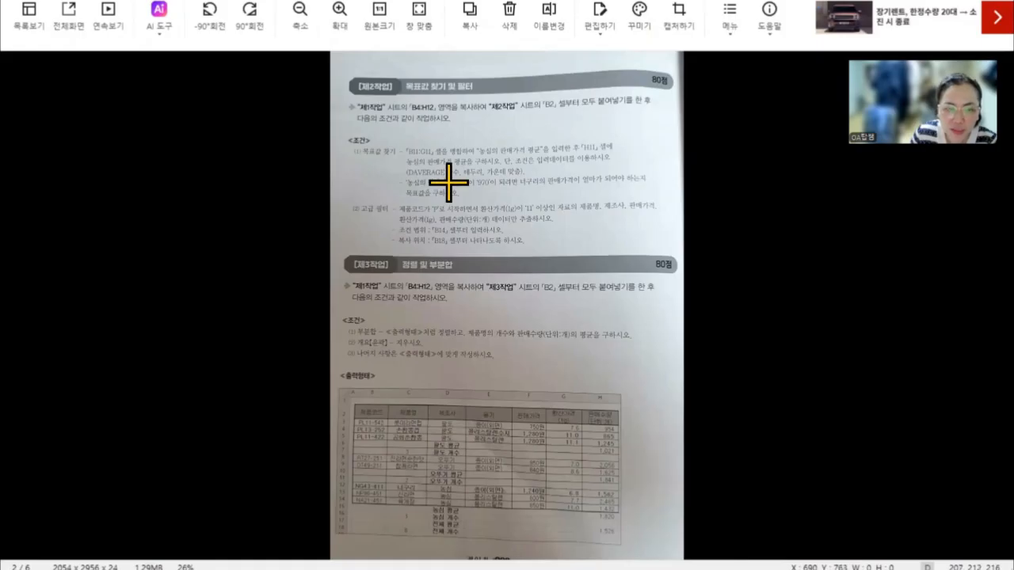
click(339, 11)
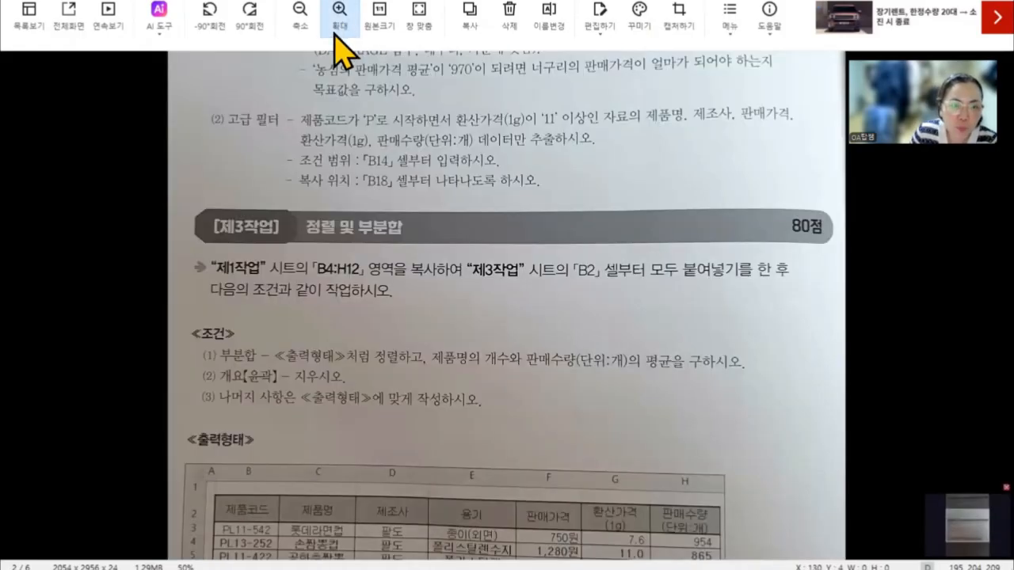
scroll(262, 444, up, 5)
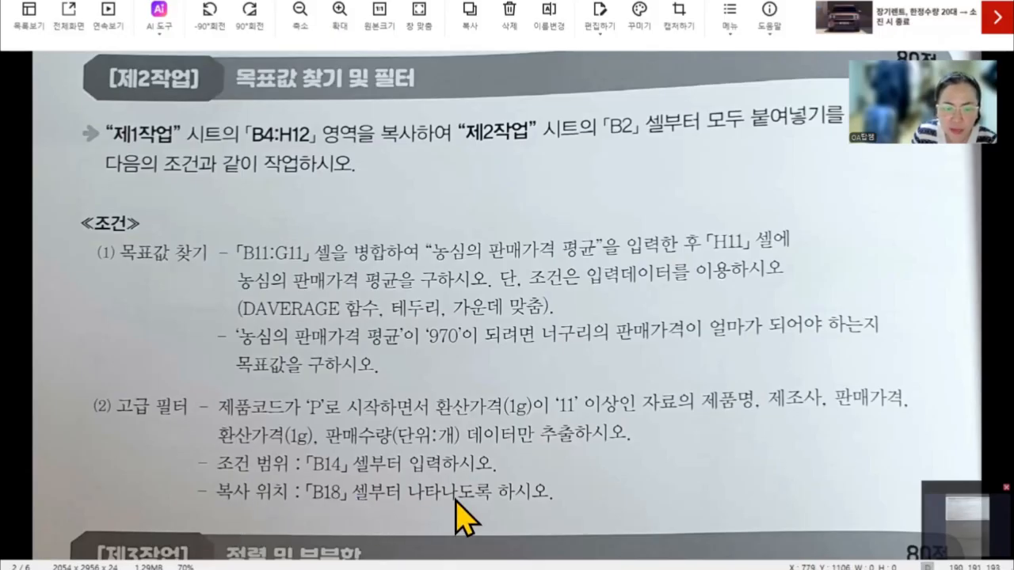
click(577, 537)
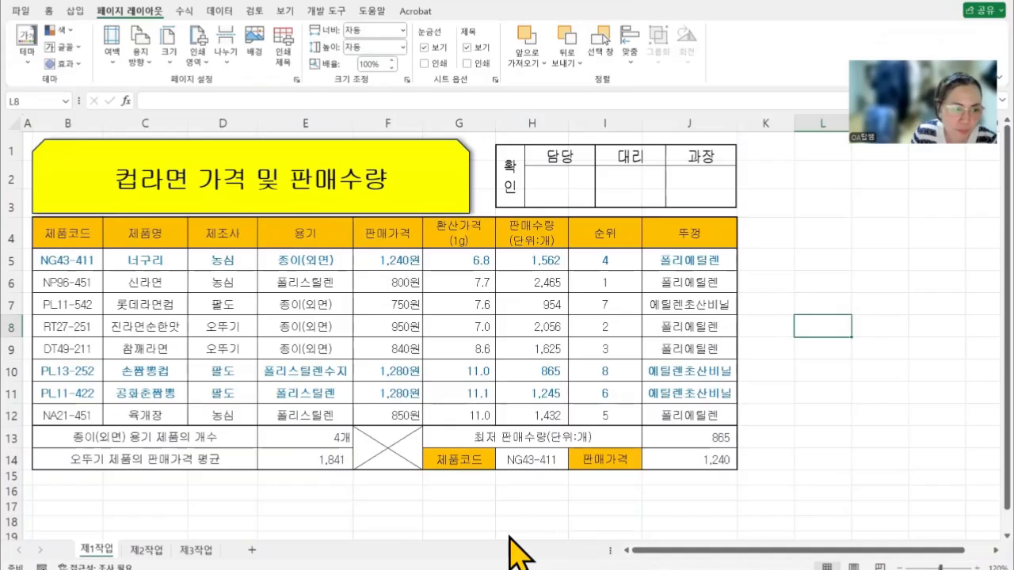
Copy range B4:H12 from the 제1작업 sheet and paste it at cell B2 of the 제2작업 sheet
drag(56, 225, 446, 387)
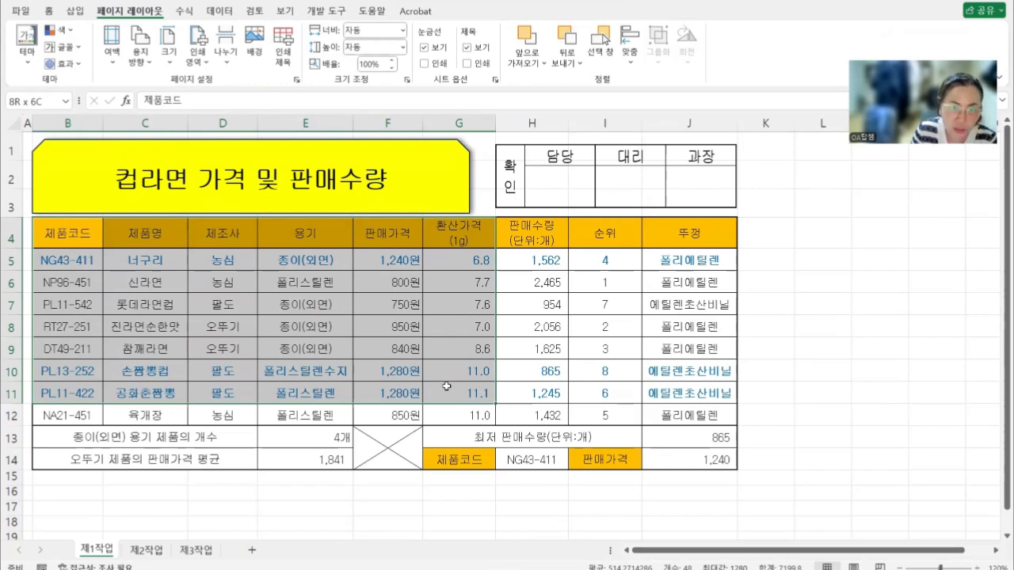
drag(511, 407, 564, 411)
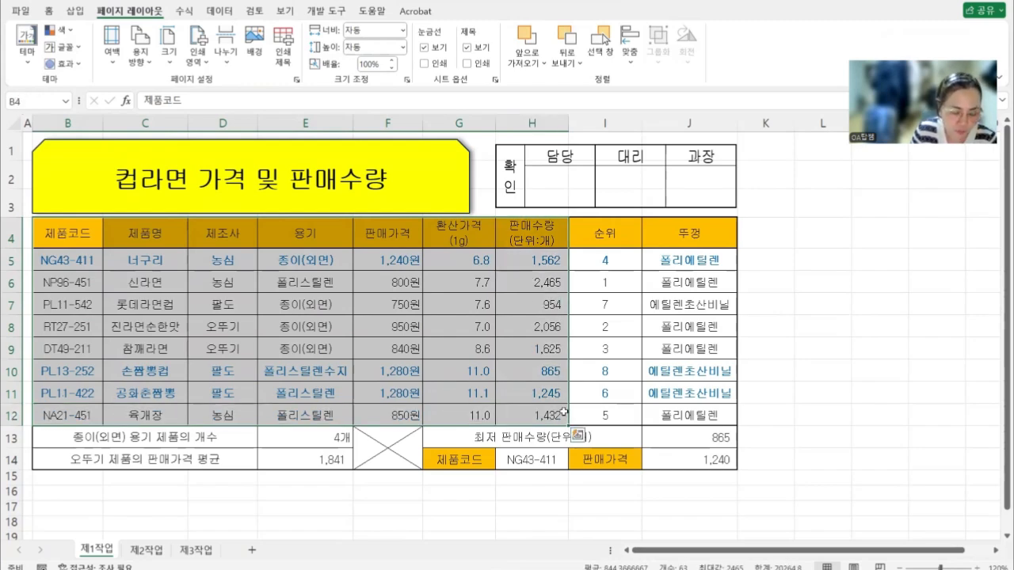
key(ctrl+c)
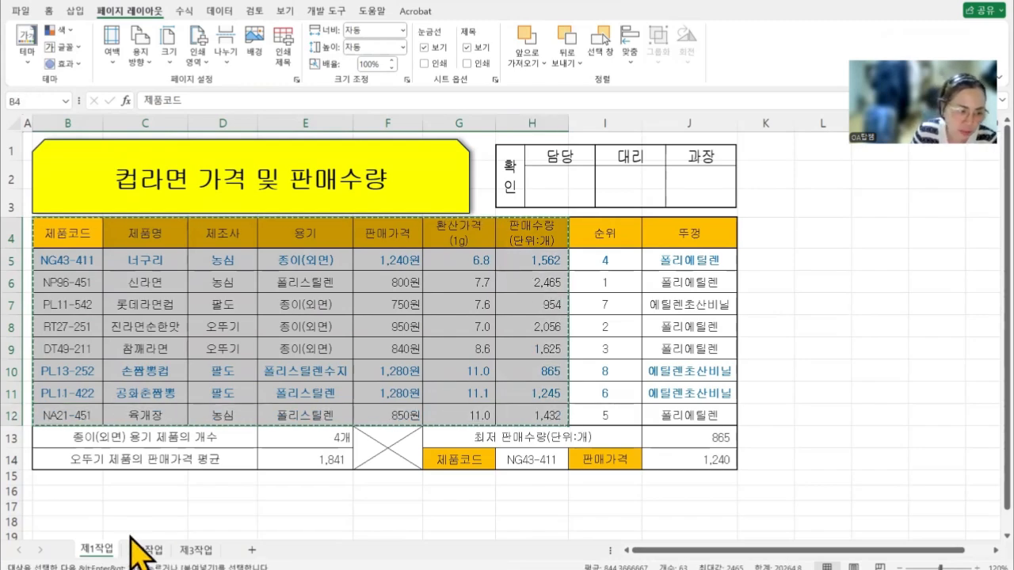
click(136, 550)
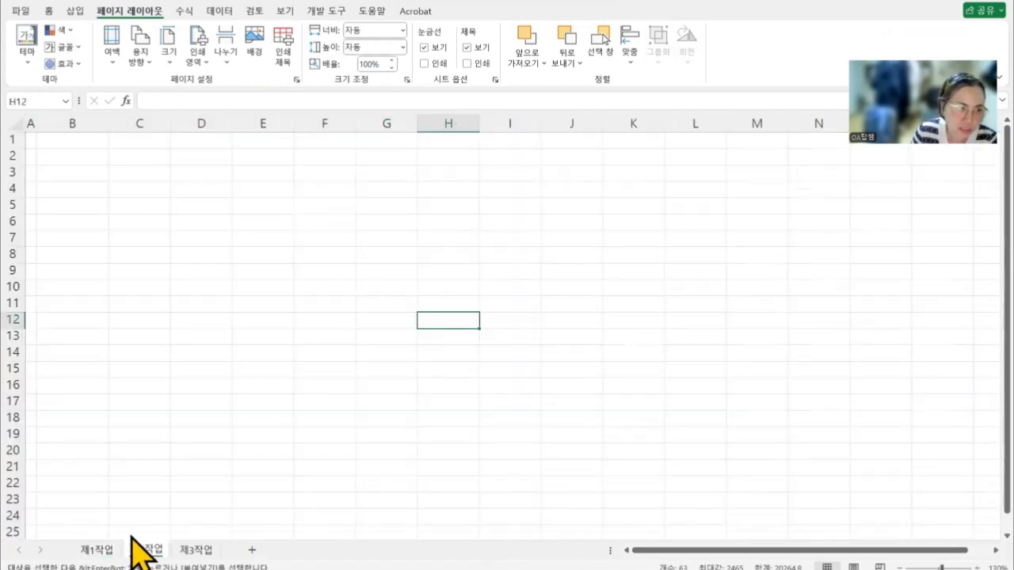
click(84, 161)
key(ctrl+v)
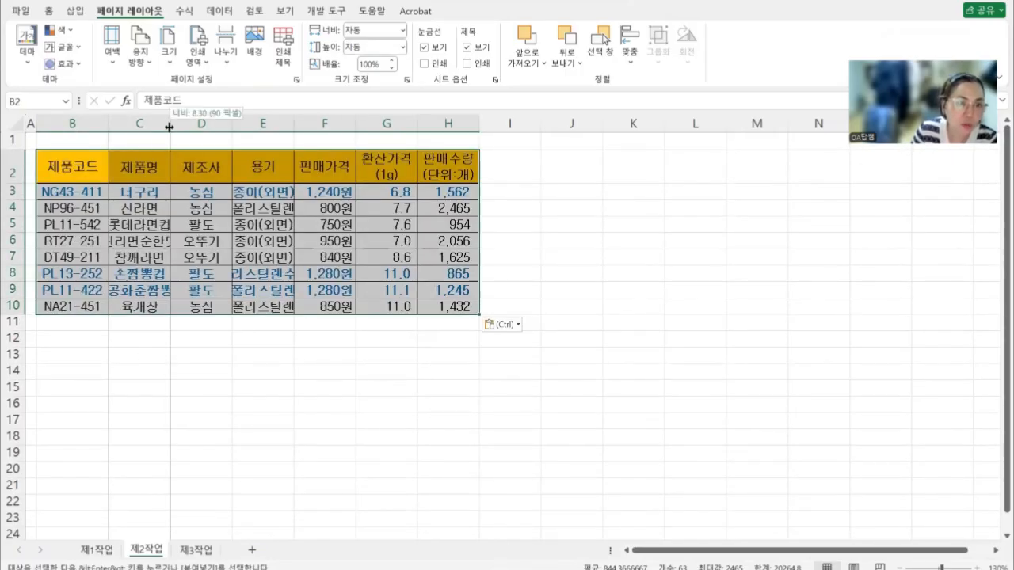
Autofit the widths of the 제품명 and 용기 columns (C and E) in the pasted table
double_click(170, 123)
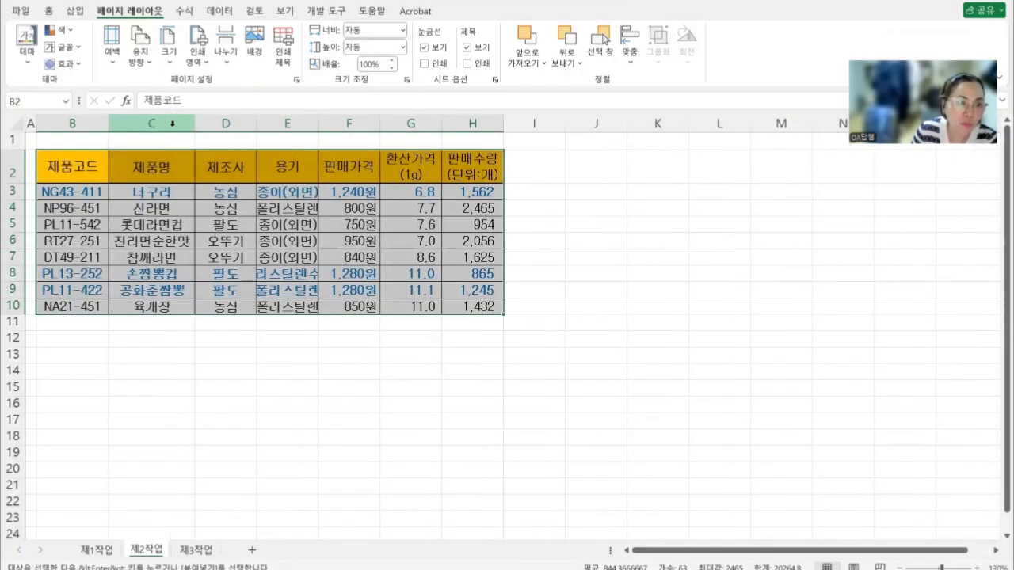
double_click(317, 123)
click(380, 365)
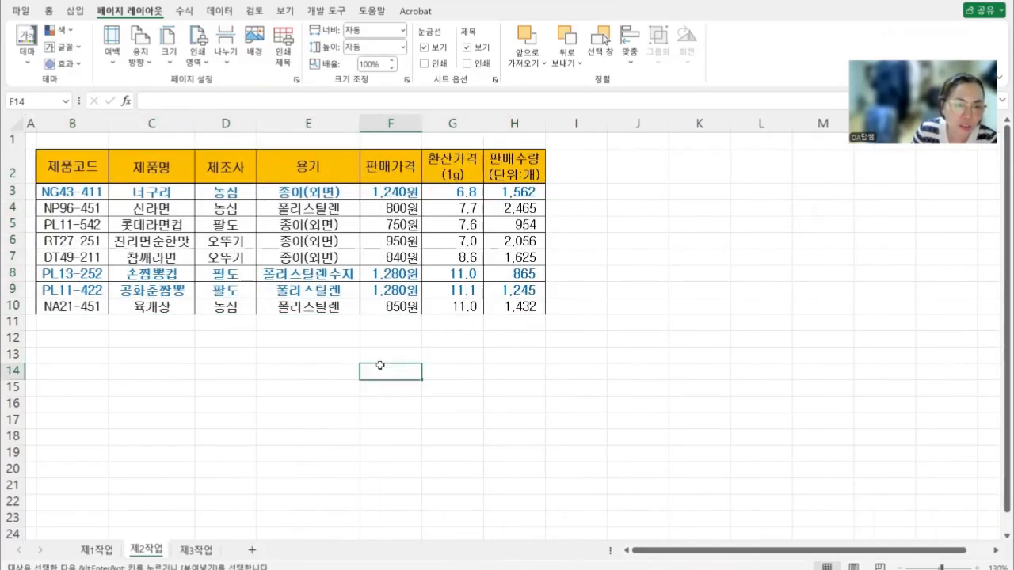
Merge and center cells B11:G11 below the pasted table
click(74, 322)
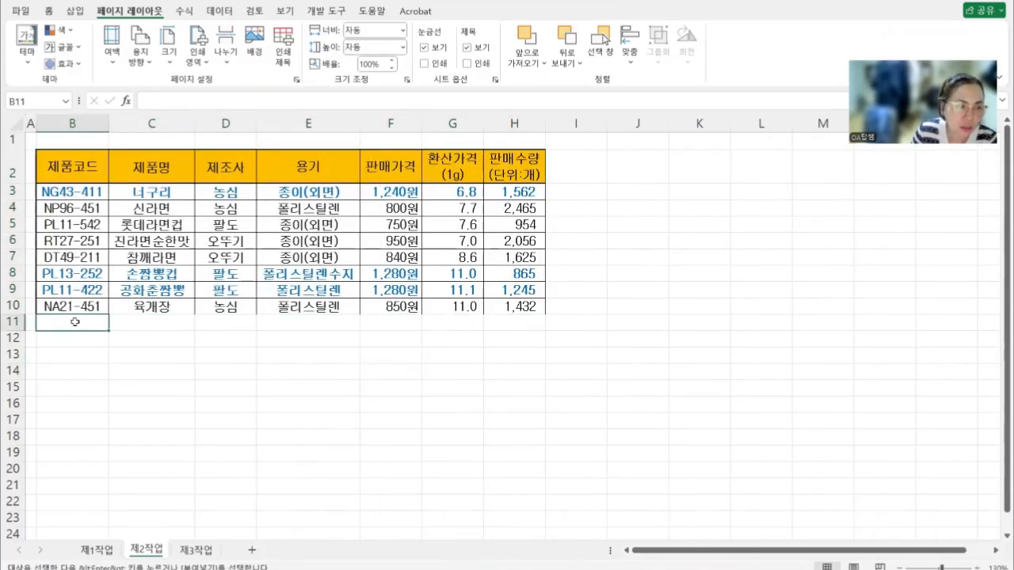
drag(75, 321, 442, 319)
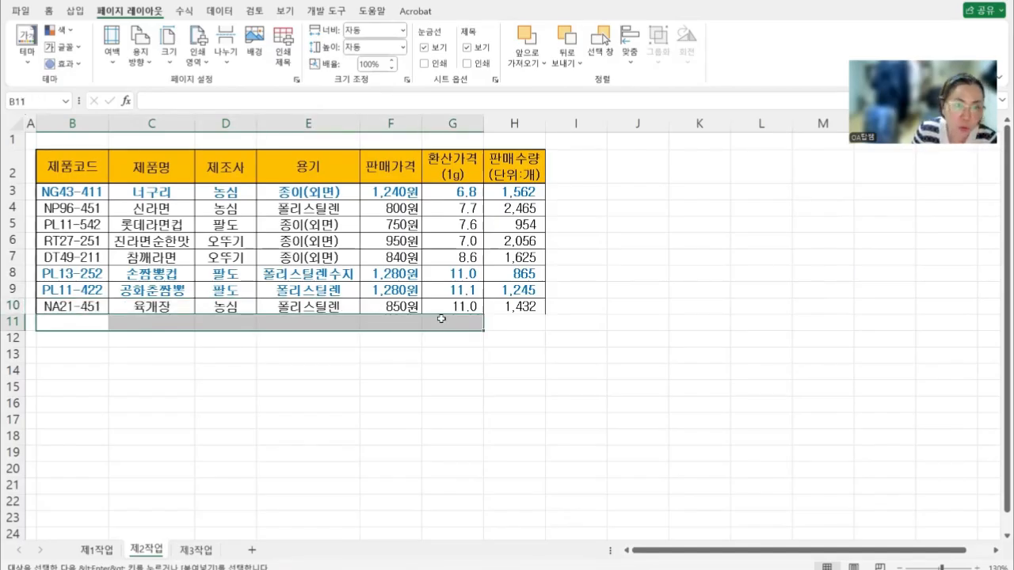
click(48, 11)
click(375, 60)
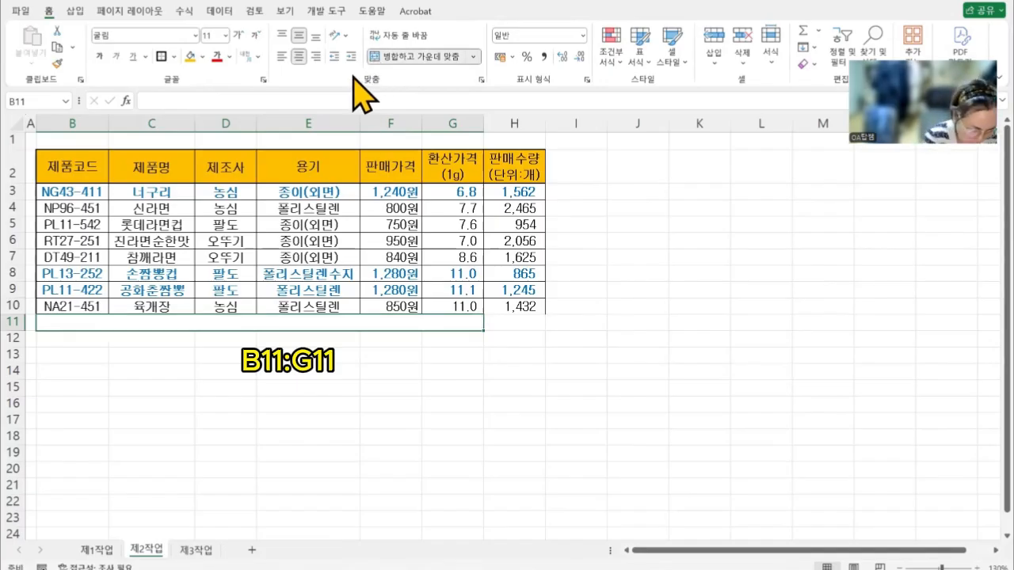
Enter the label "농심의 판매가격 평균" in the merged cell B11
text(shd)
key(BackSpace)
key(BackSpace)
key(BackSpace)
key(Hangul)
text(농)
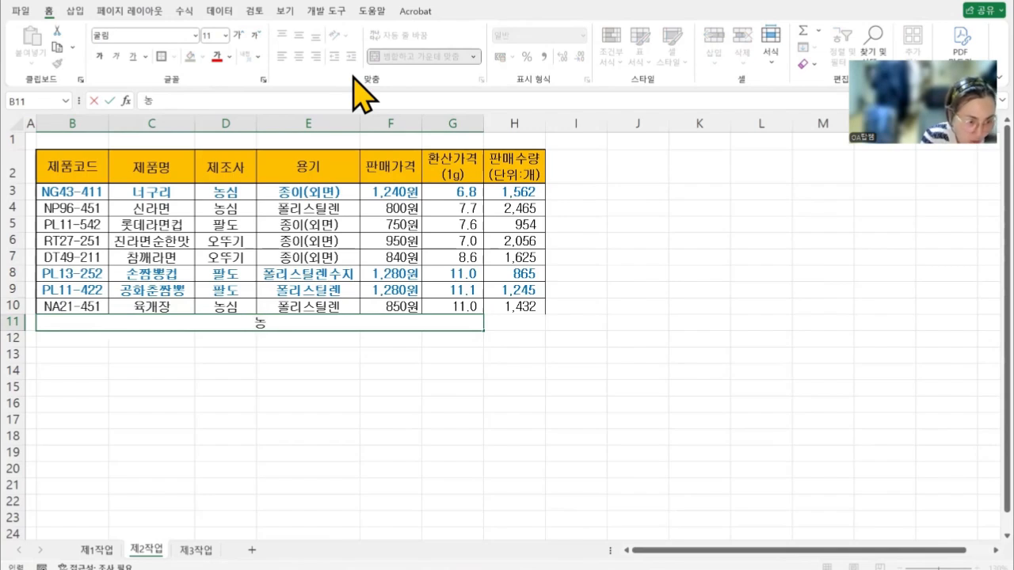
text(심의 ㅍㅏㄴ매가격)
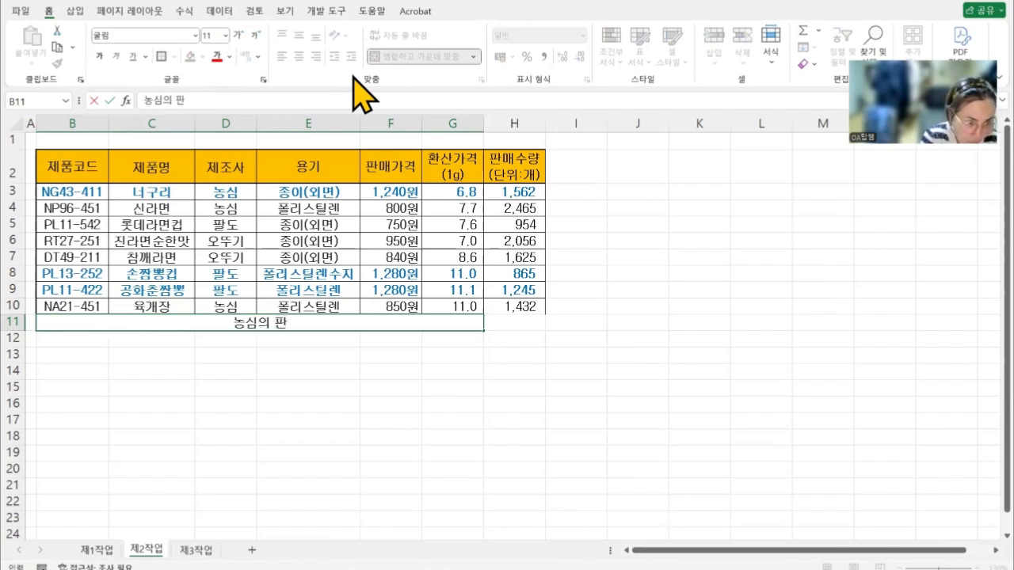
text( 평균)
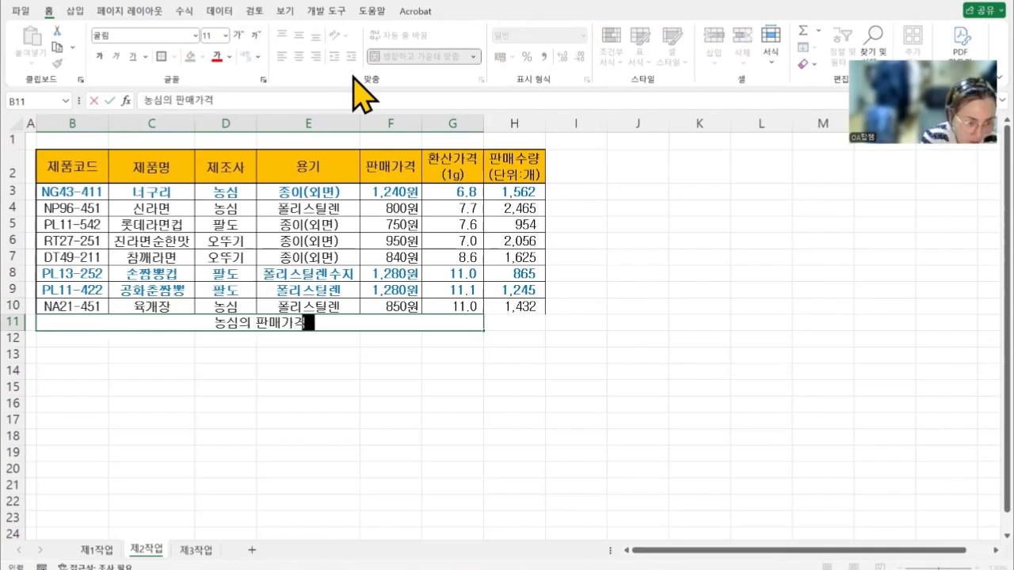
key(Return)
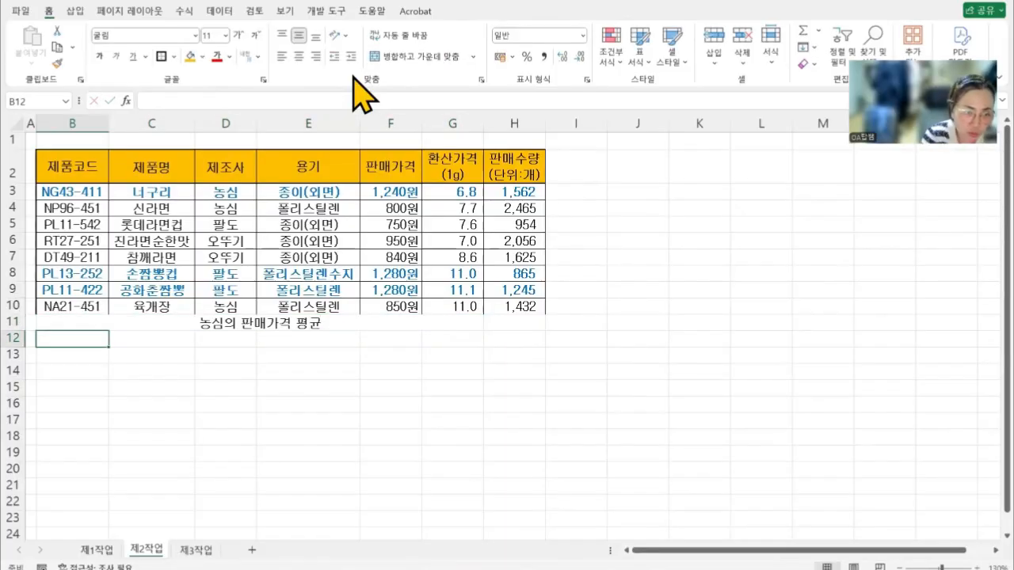
Apply all borders (모든 테두리) to the range B2:H11
drag(66, 169, 498, 327)
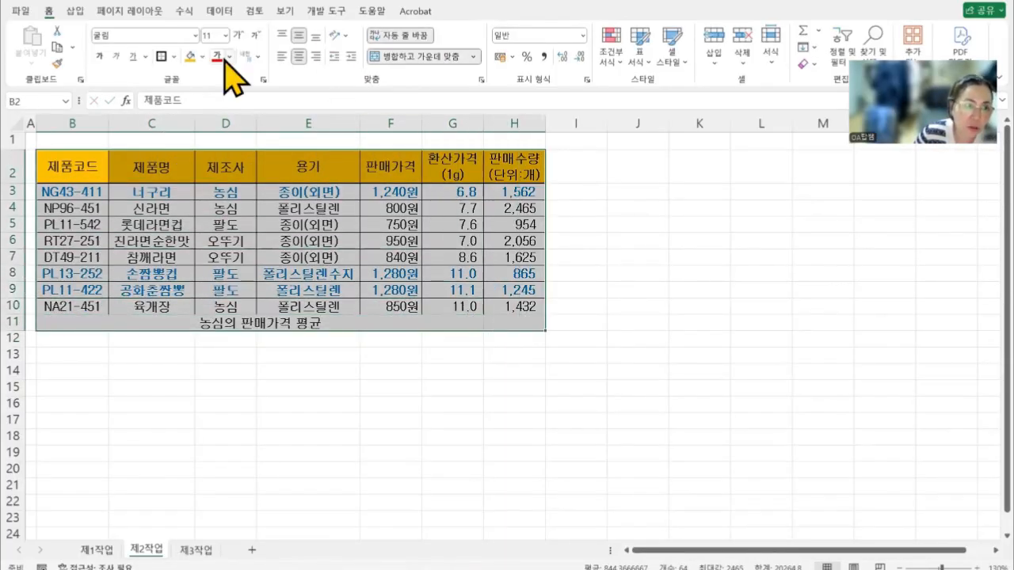
click(174, 56)
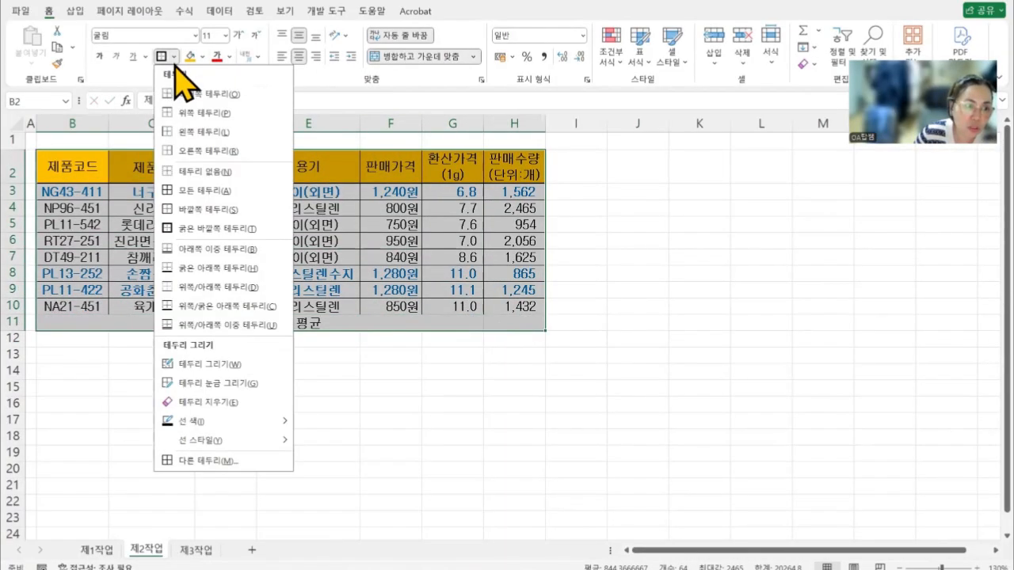
click(190, 192)
click(384, 350)
Enter the formula =DAVERAGE(B2:H10,F2,D2:D3) in cell H11 beside the 농심의 판매가격 평균 label
click(502, 318)
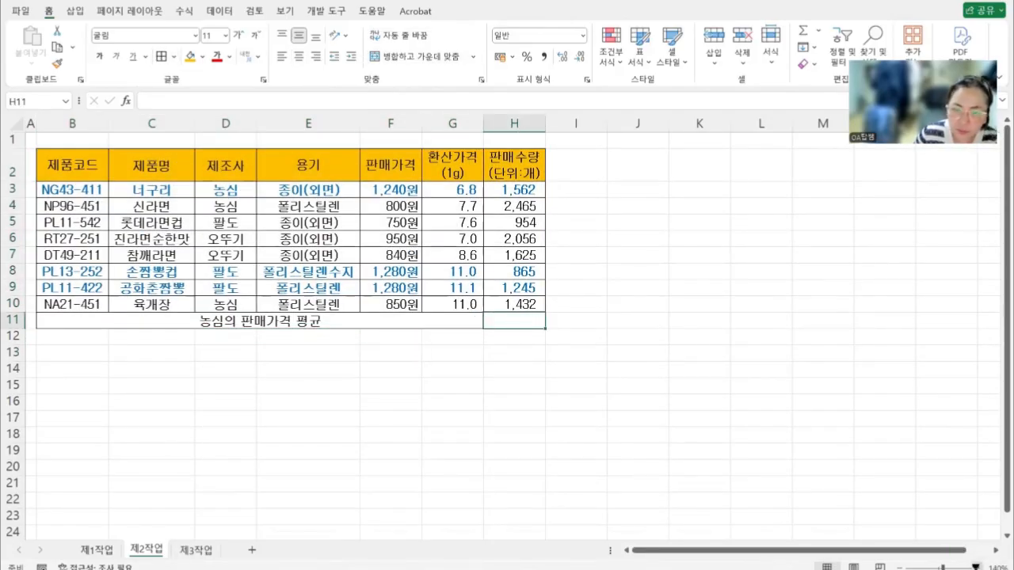
click(977, 567)
click(977, 567)
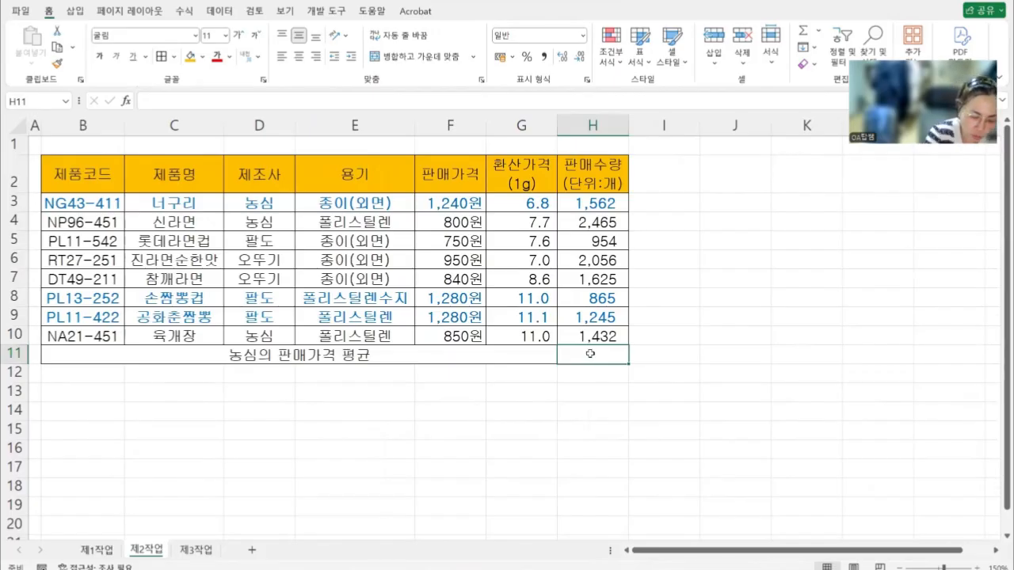
text(=dav)
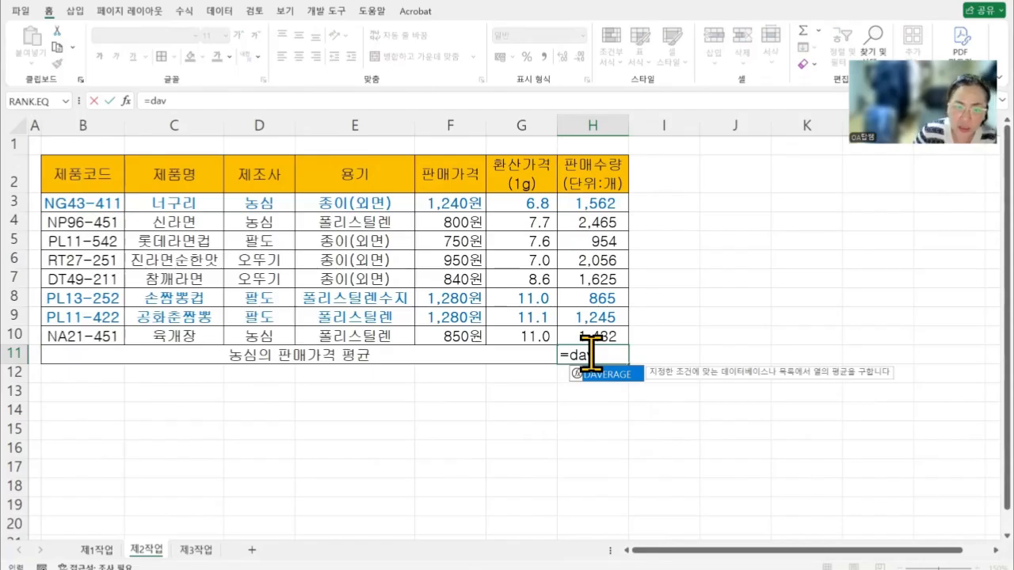
double_click(603, 373)
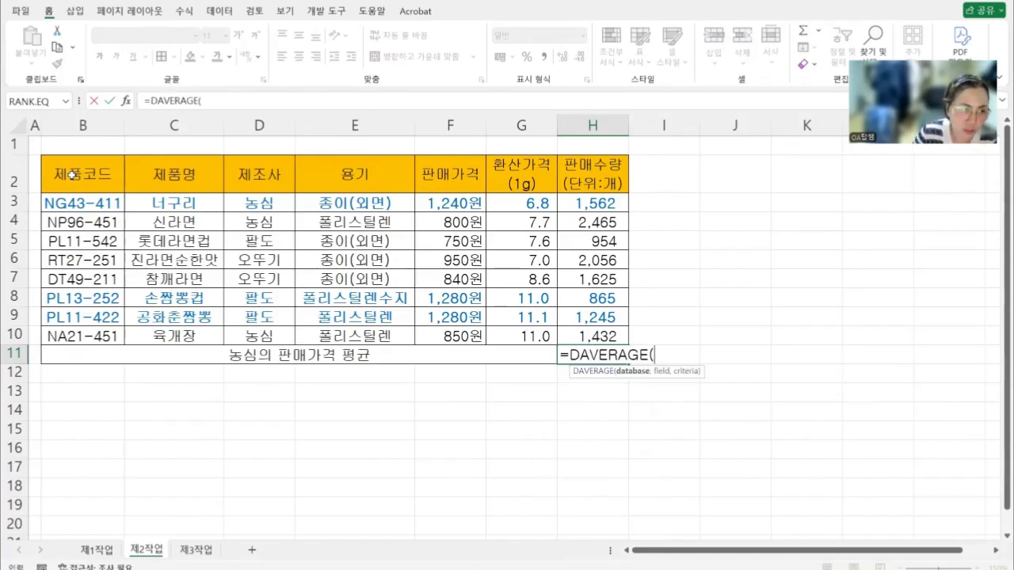
drag(68, 166, 574, 335)
text(,)
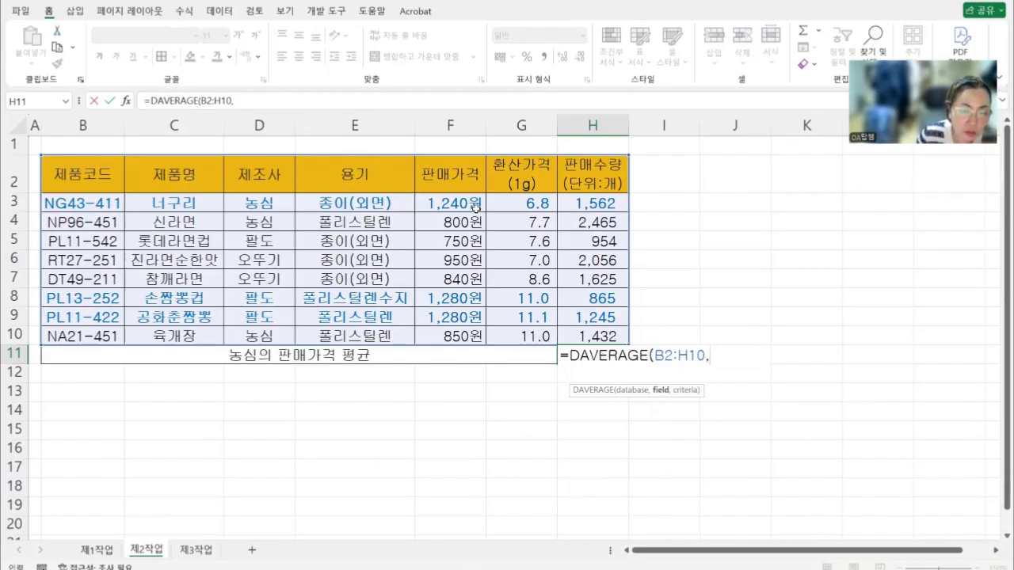
click(434, 163)
text(,)
drag(261, 166, 263, 200)
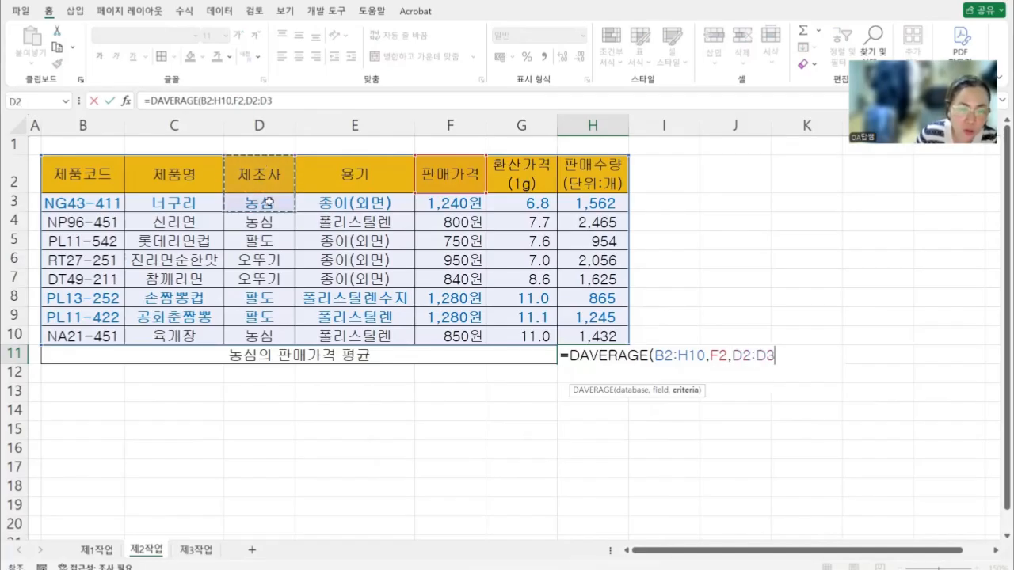
text())
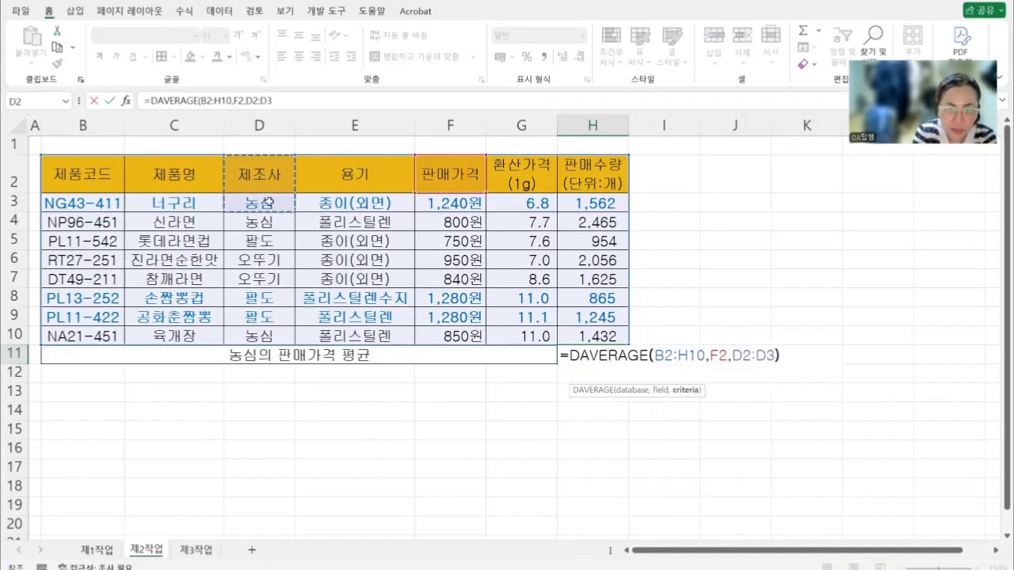
key(ctrl+Return)
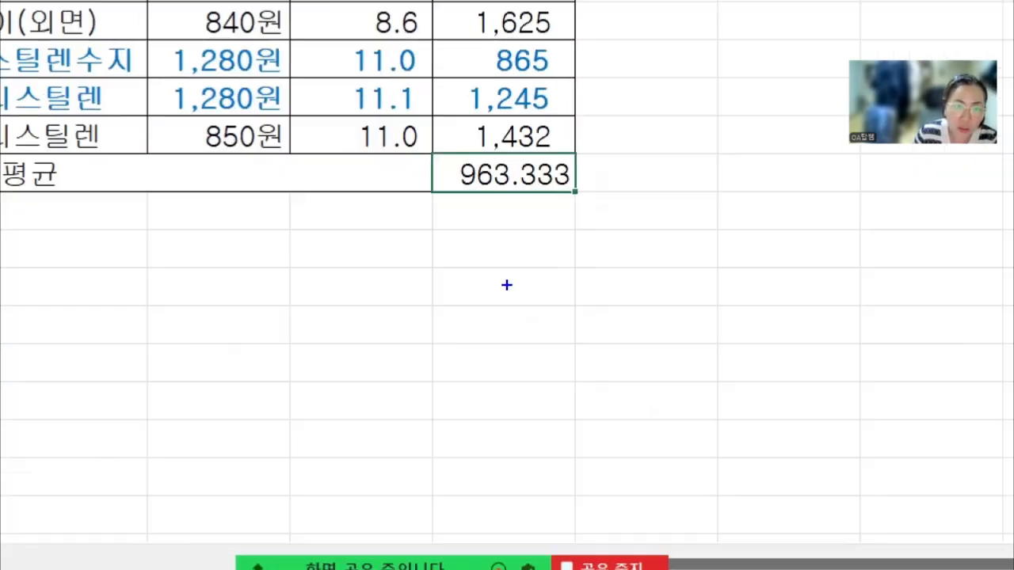
mouse_move(545, 336)
mouse_down()
mouse_move(545, 377)
mouse_move(605, 383)
mouse_up()
mouse_move(529, 230)
mouse_down()
mouse_move(632, 155)
mouse_move(433, 135)
mouse_up()
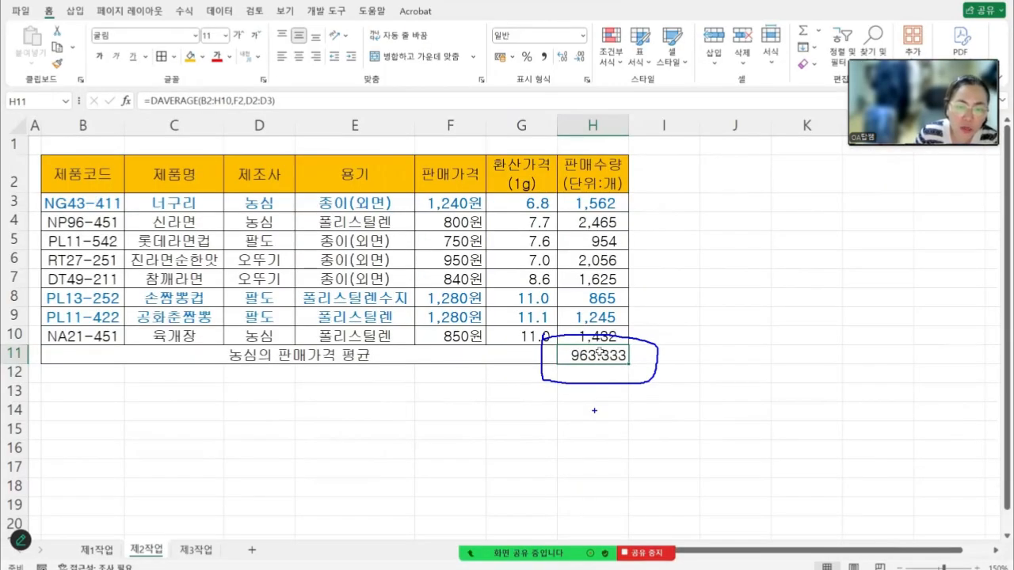
key(Escape)
key(ctrl)
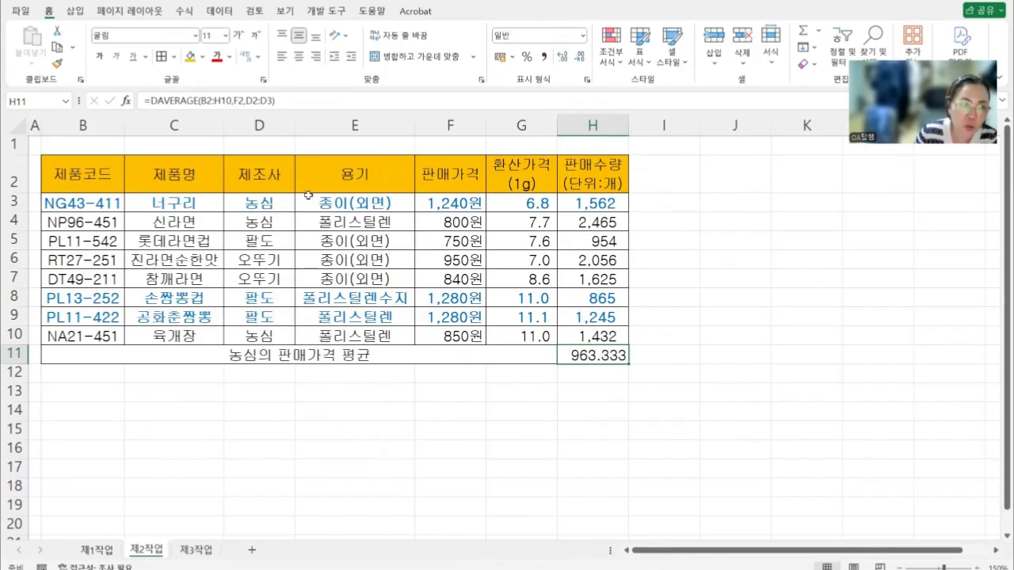
Run Goal Seek (목표값 찾기) to bring the H11 average to 970 by changing the 너구리 판매가격 in F3
click(219, 11)
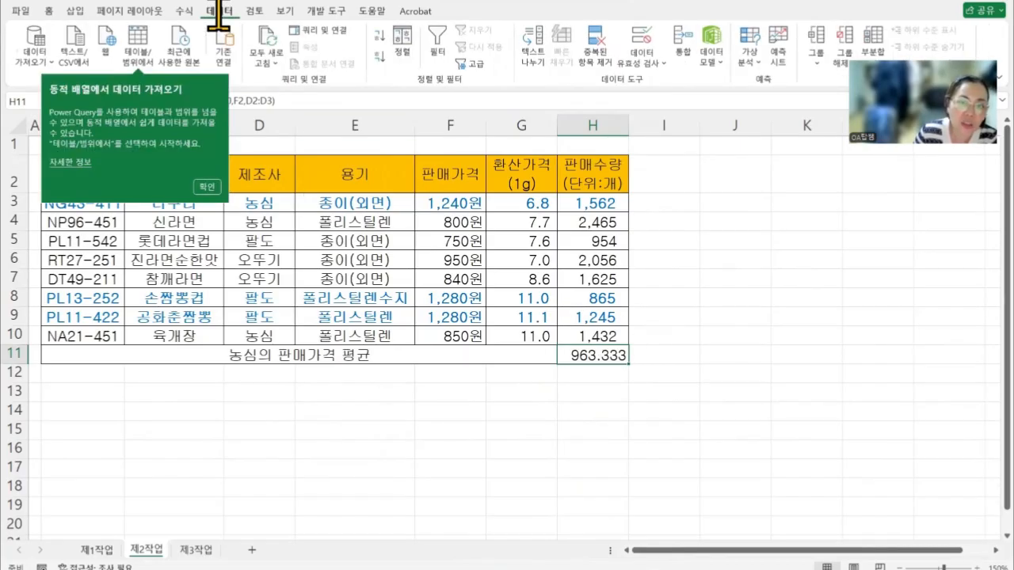
click(746, 54)
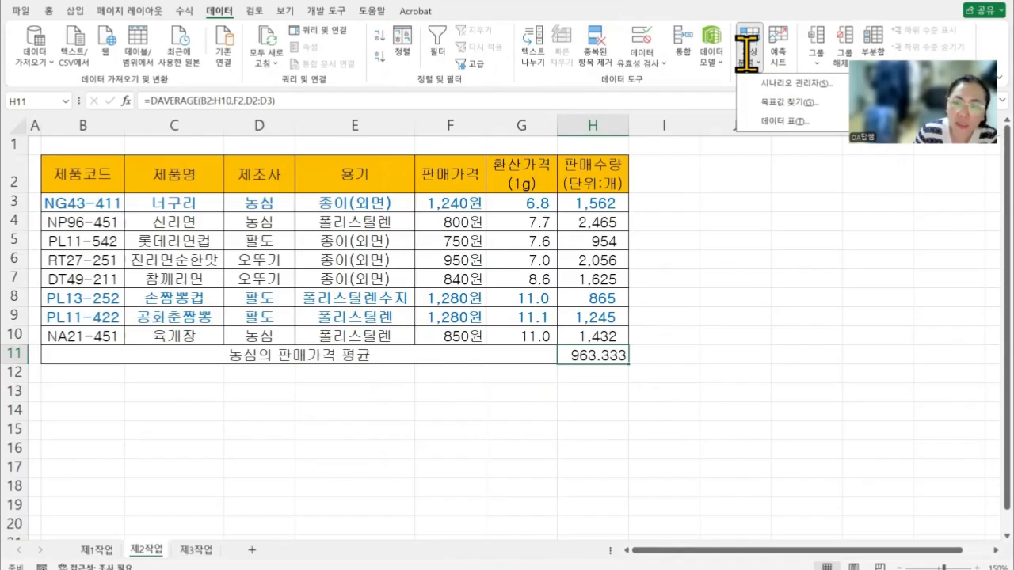
click(770, 101)
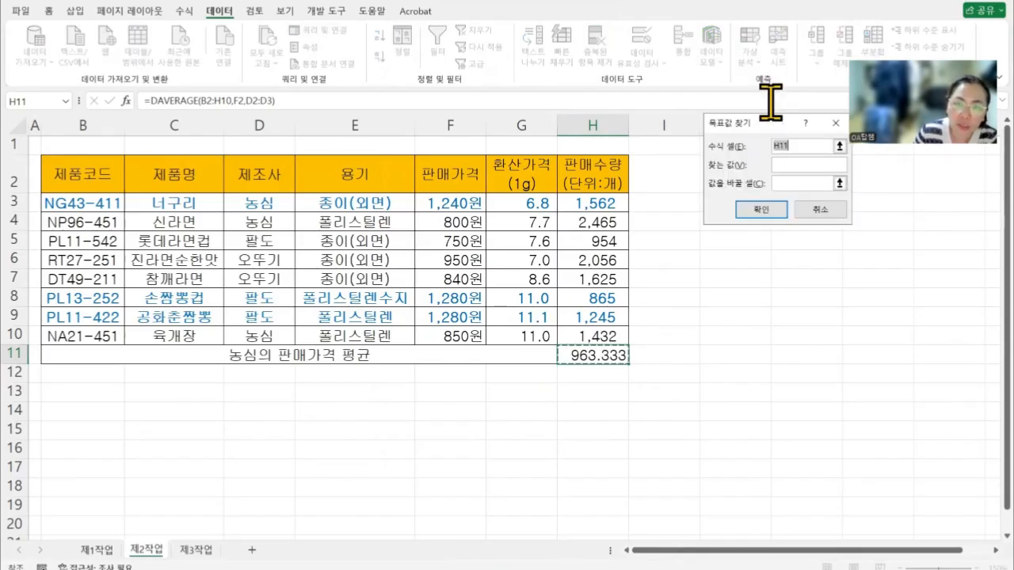
drag(781, 127, 570, 87)
click(598, 124)
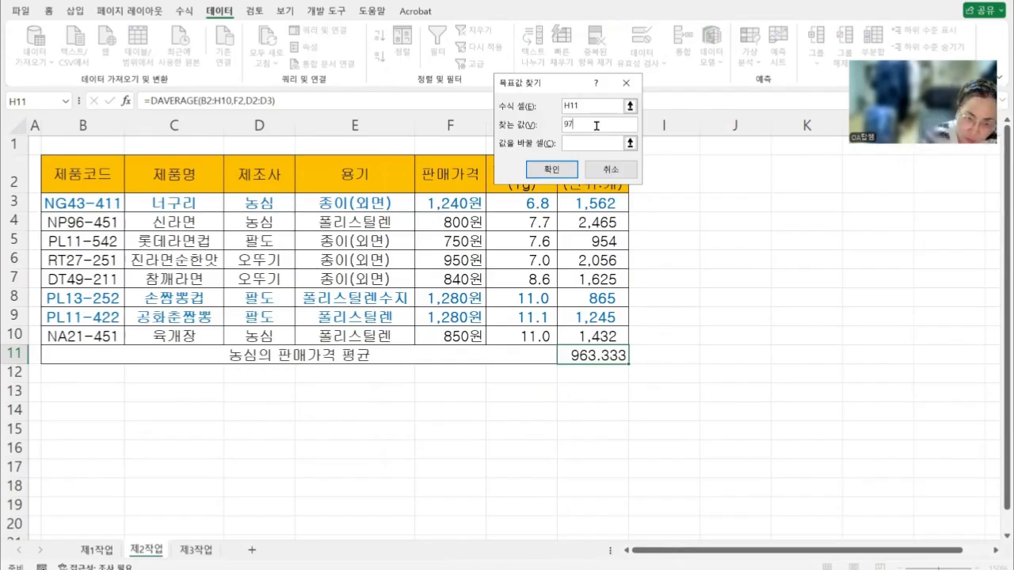
click(576, 142)
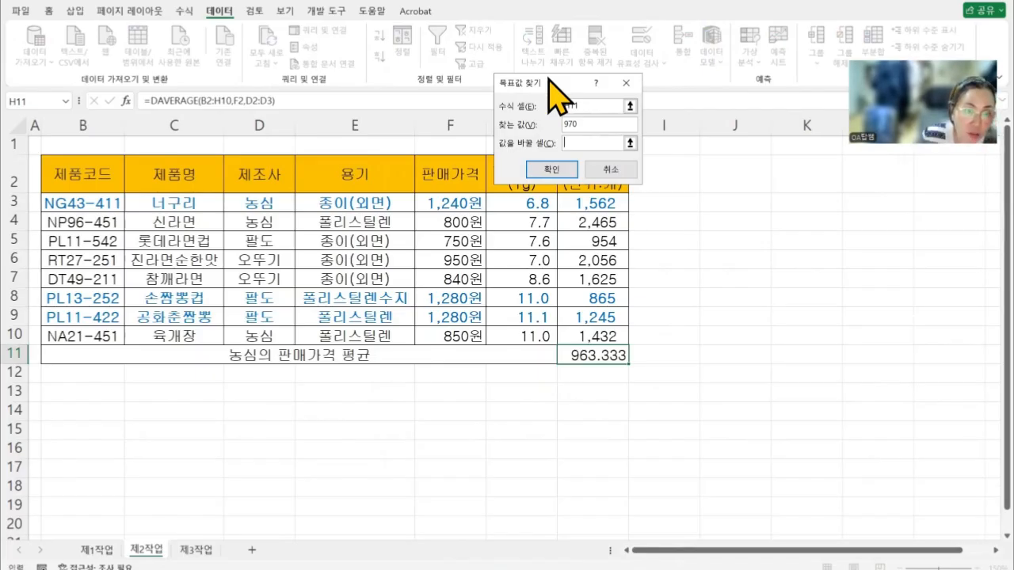
drag(550, 78, 688, 99)
click(478, 200)
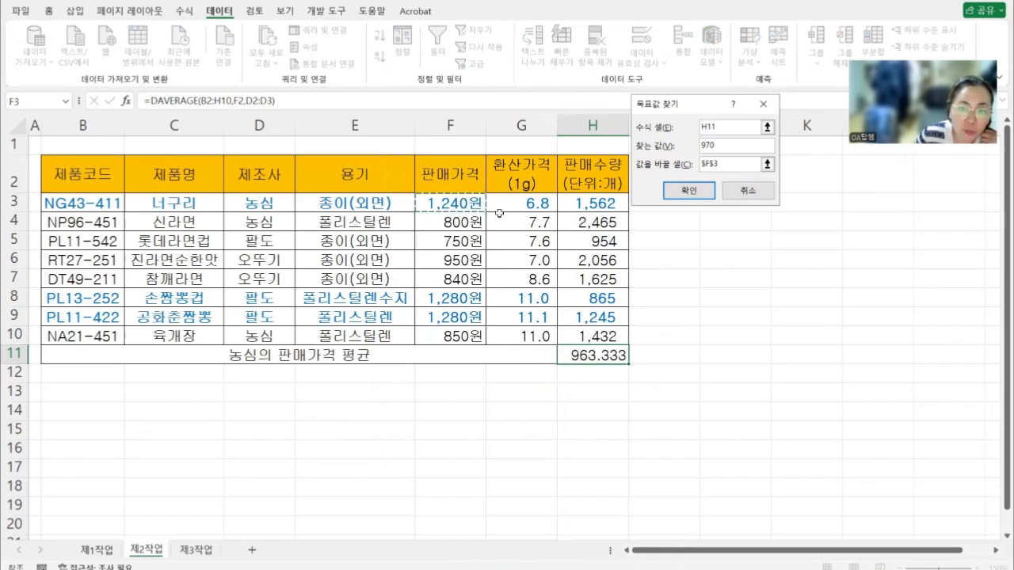
click(697, 194)
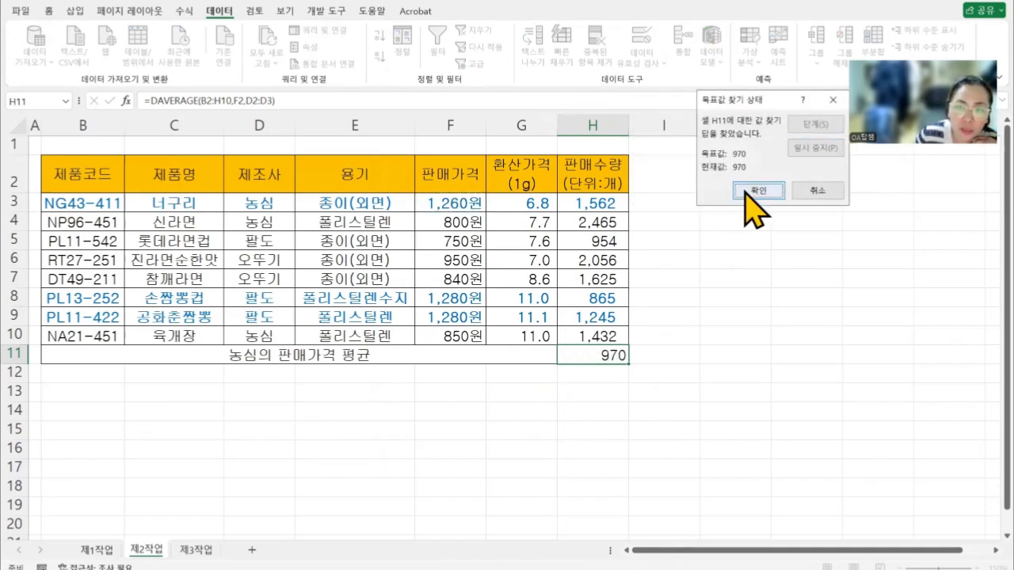
click(759, 190)
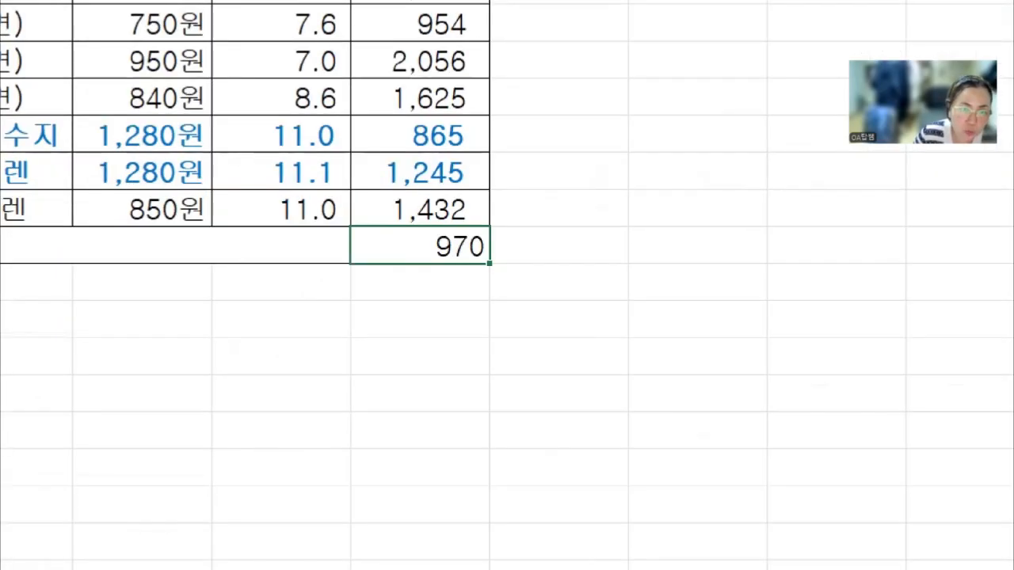
mouse_move(639, 376)
mouse_down()
mouse_move(568, 357)
mouse_move(638, 364)
mouse_up()
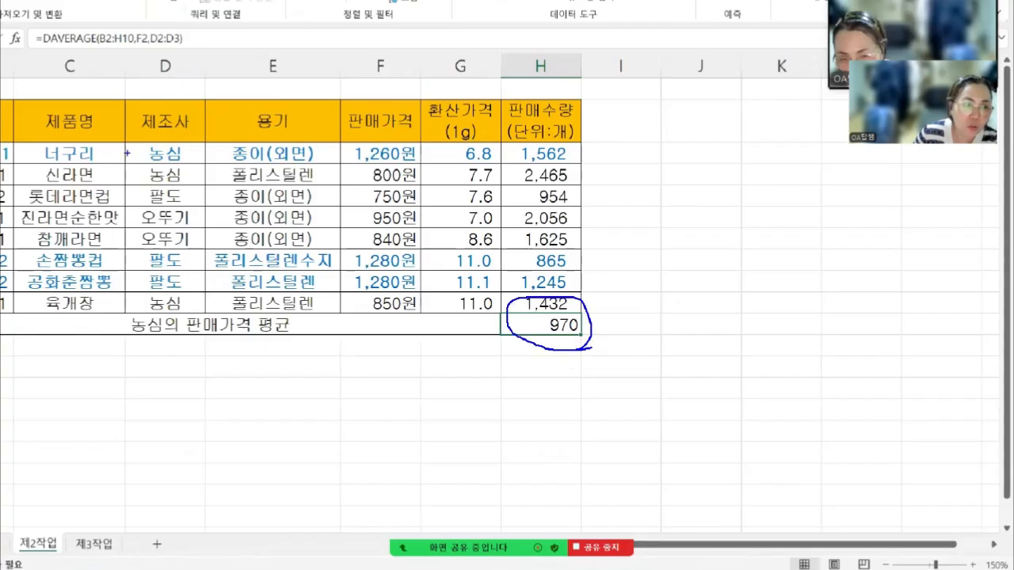
drag(129, 156, 173, 157)
drag(327, 162, 396, 161)
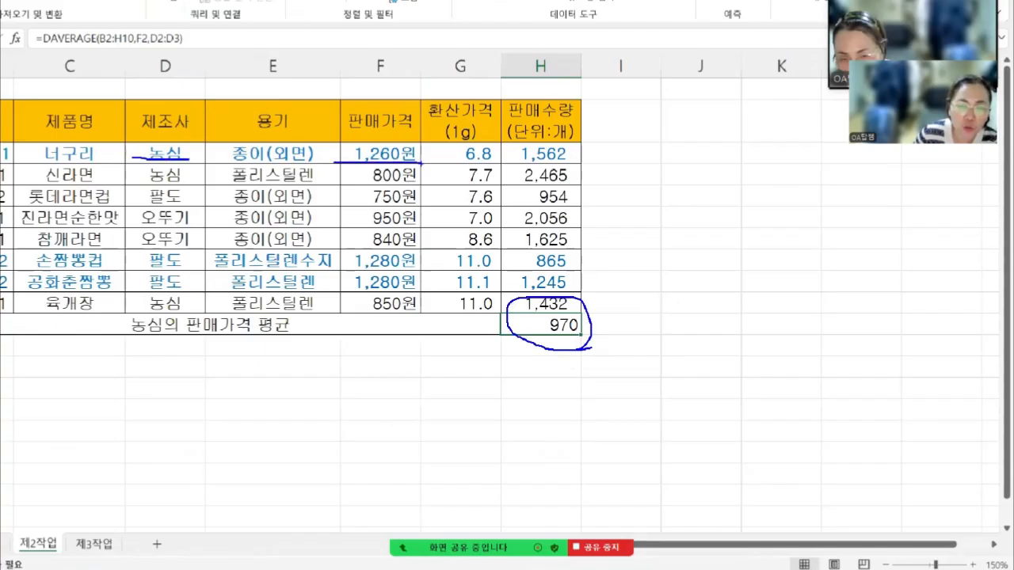
key(Escape)
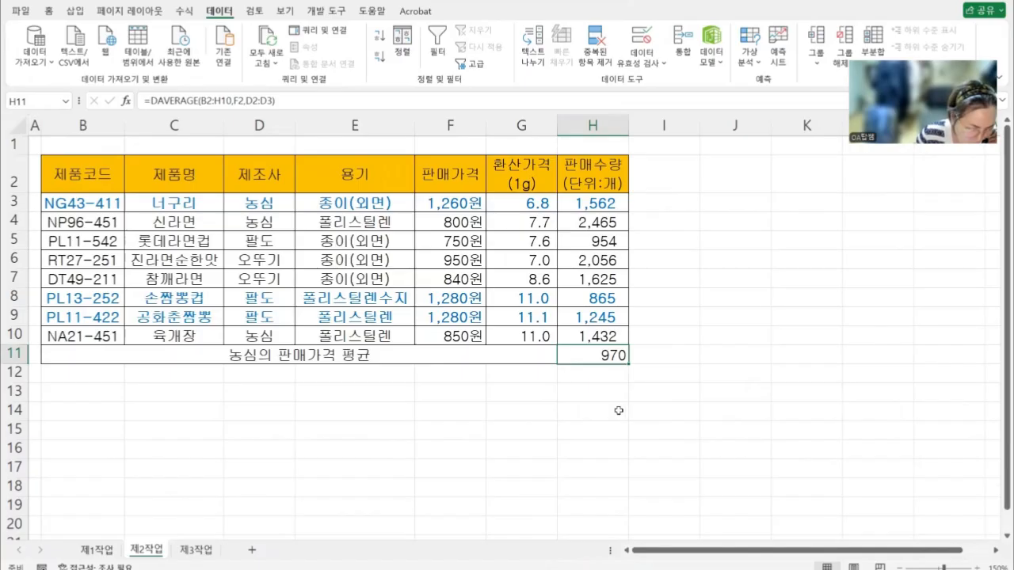
Copy the 제품코드 header to B14 and enter the filter criterion P* in B15
click(100, 177)
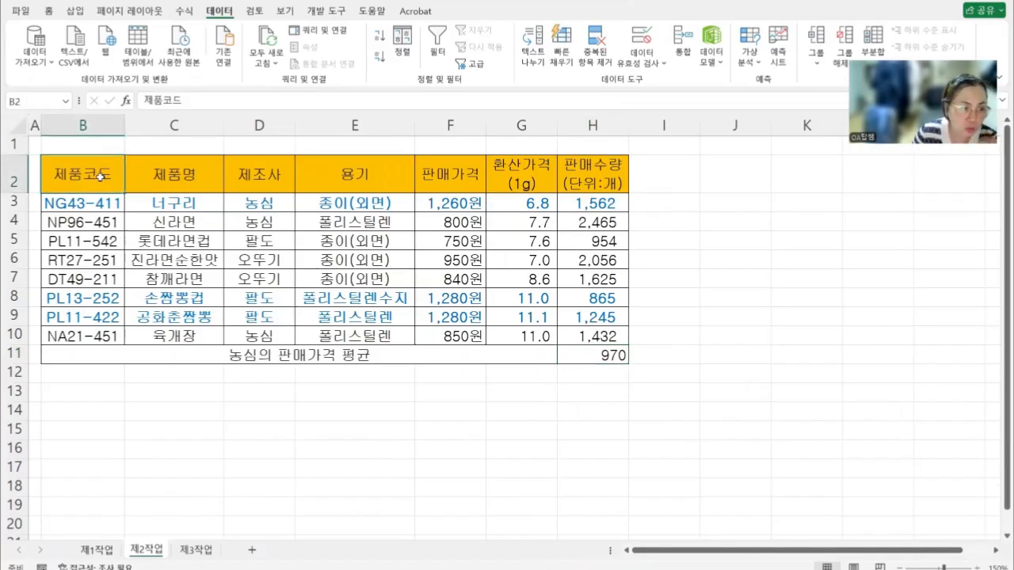
key(ctrl+c)
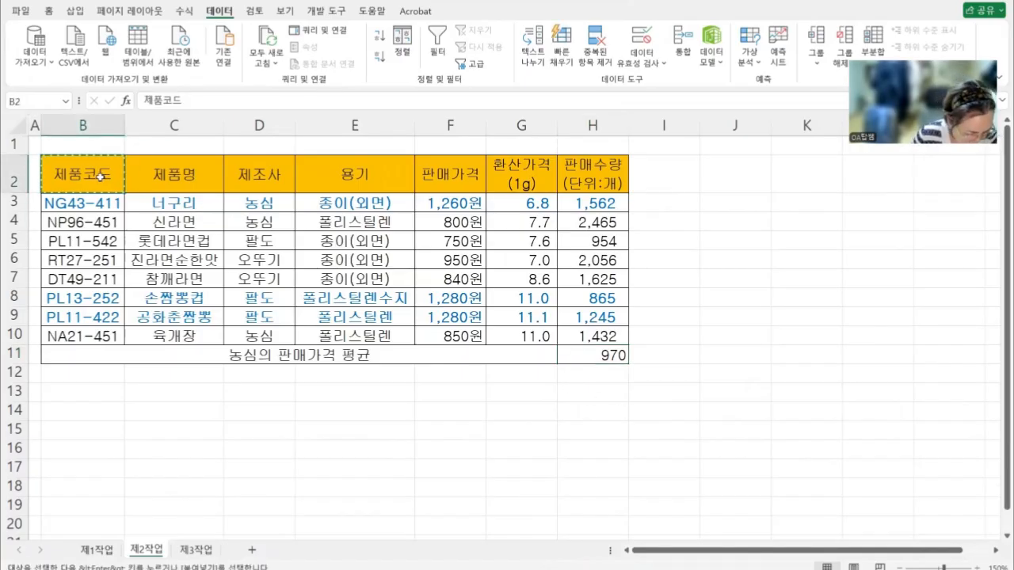
click(91, 413)
key(ctrl+v)
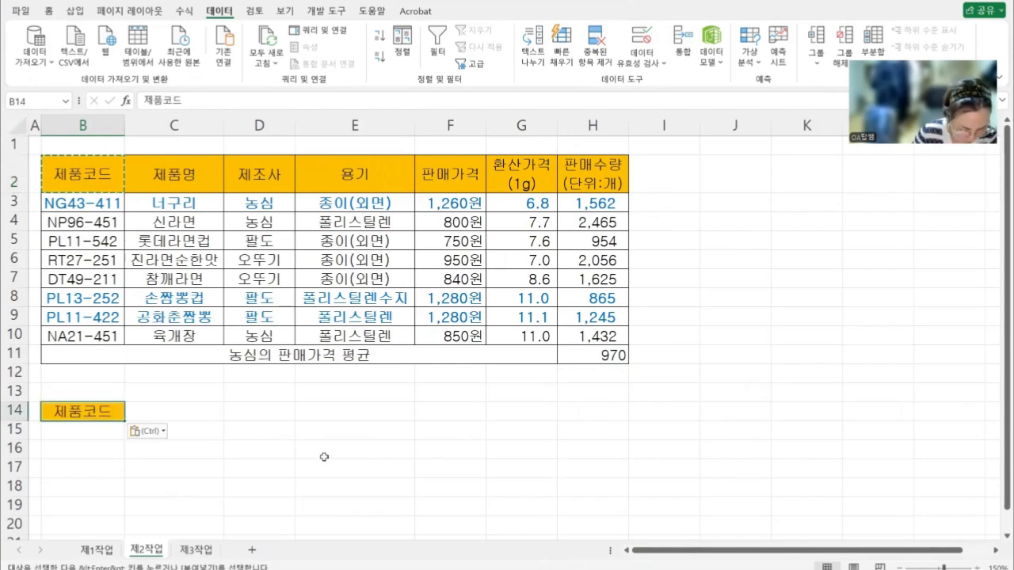
click(97, 432)
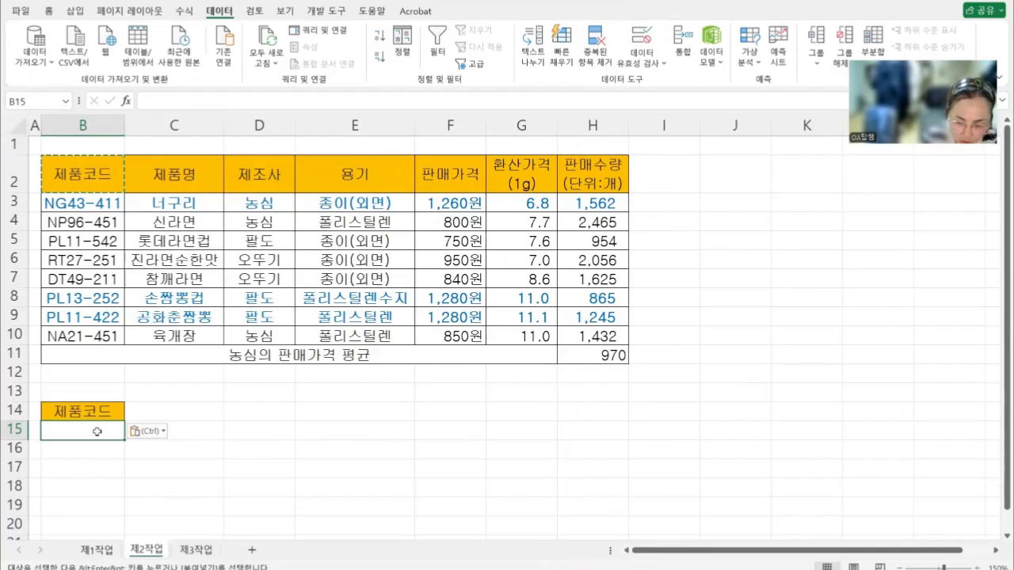
text(P*)
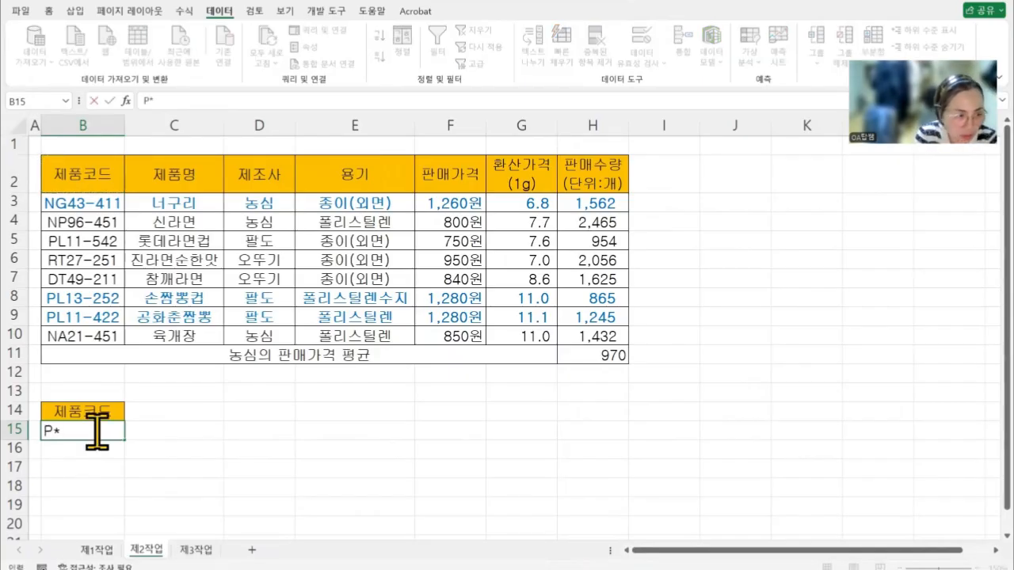
key(Return)
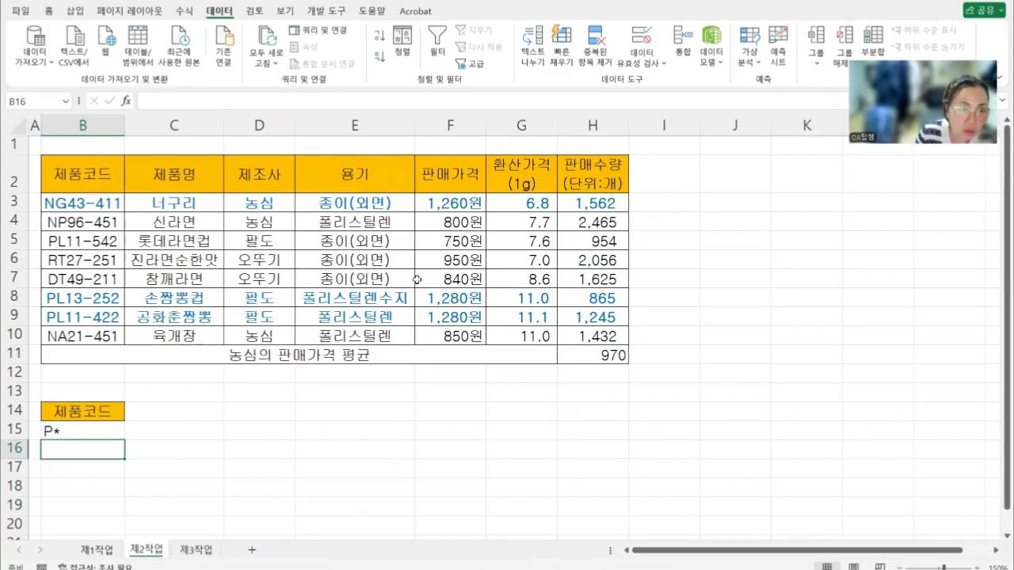
Copy the 환산가격(1g) header to C14 and enter the filter criterion >=11 in C15
click(506, 176)
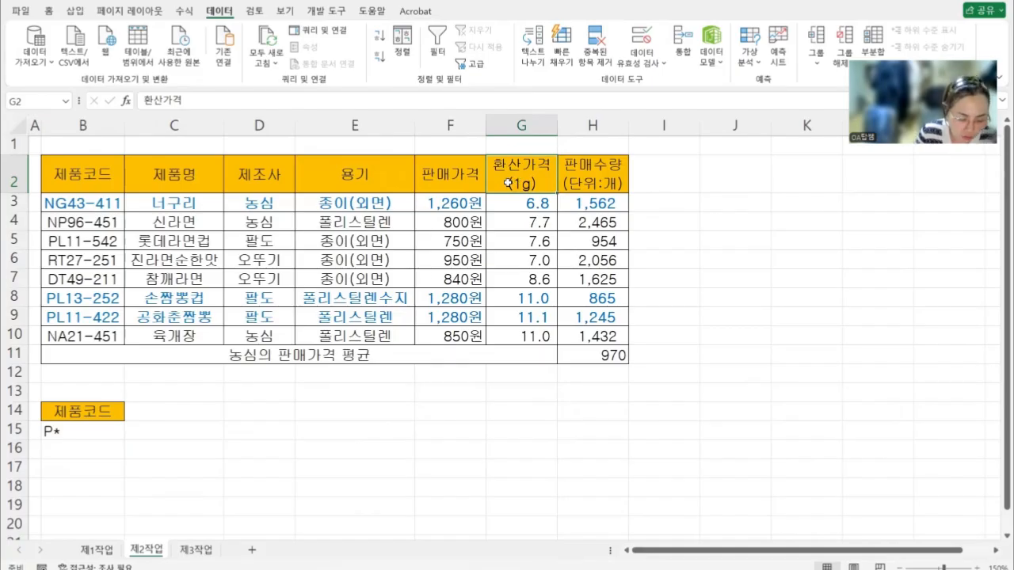
key(ctrl+c)
click(164, 412)
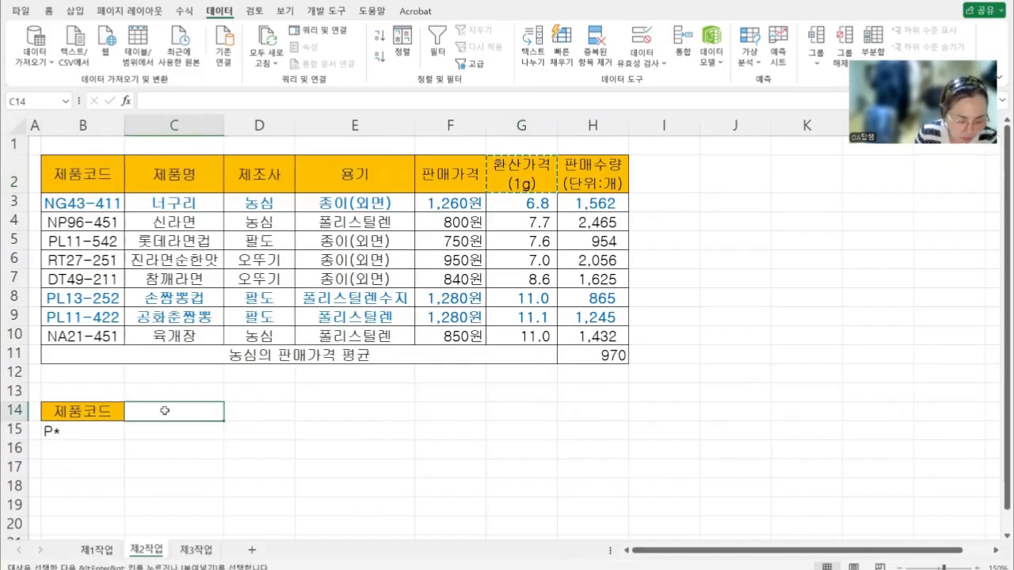
key(ctrl+v)
click(163, 452)
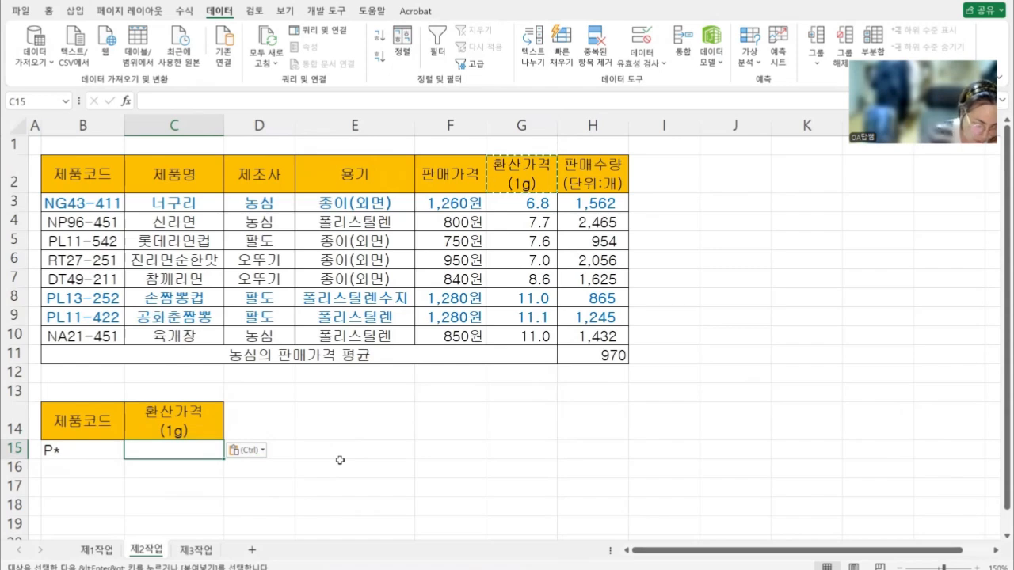
text(>=11)
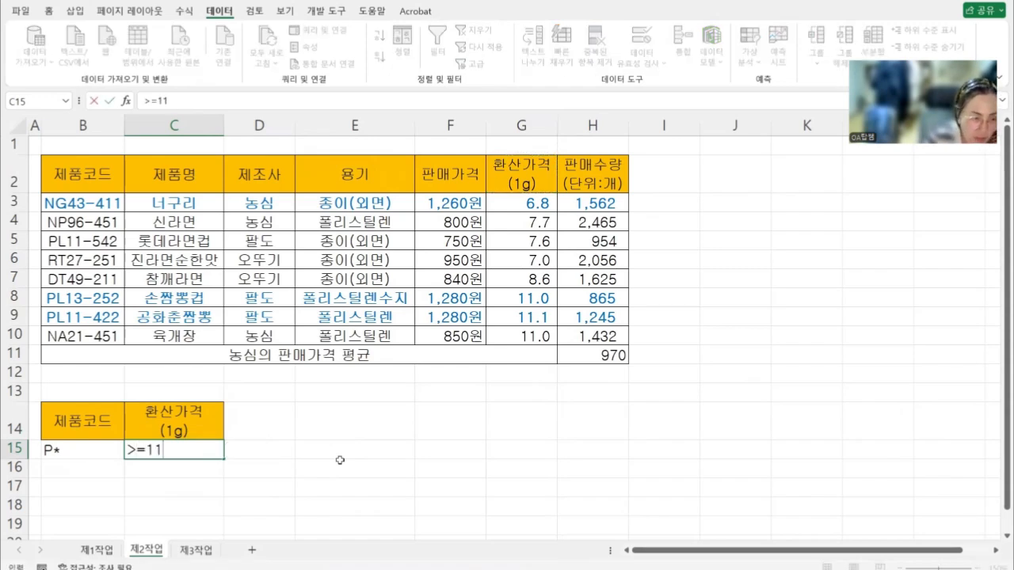
key(Return)
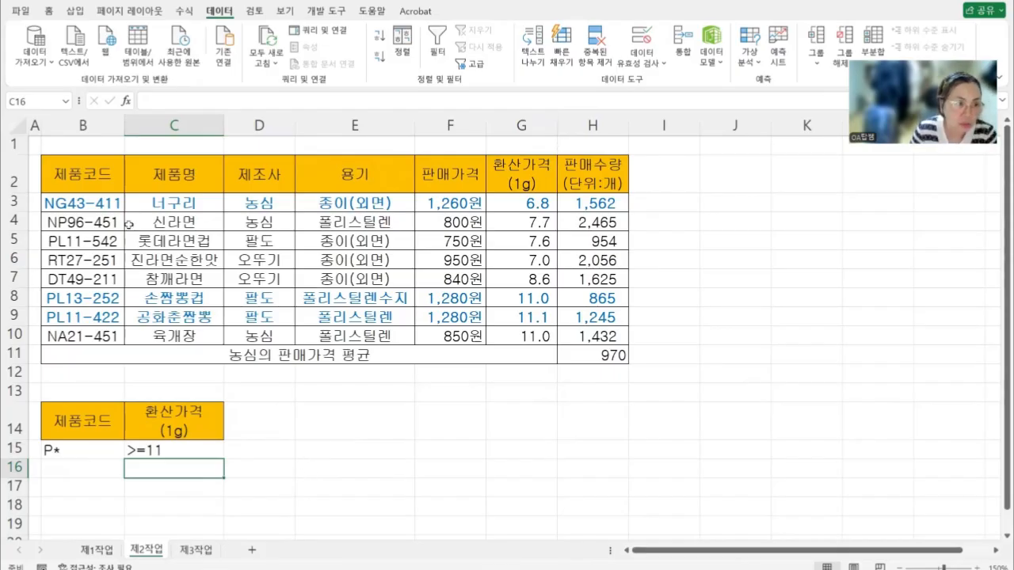
click(190, 182)
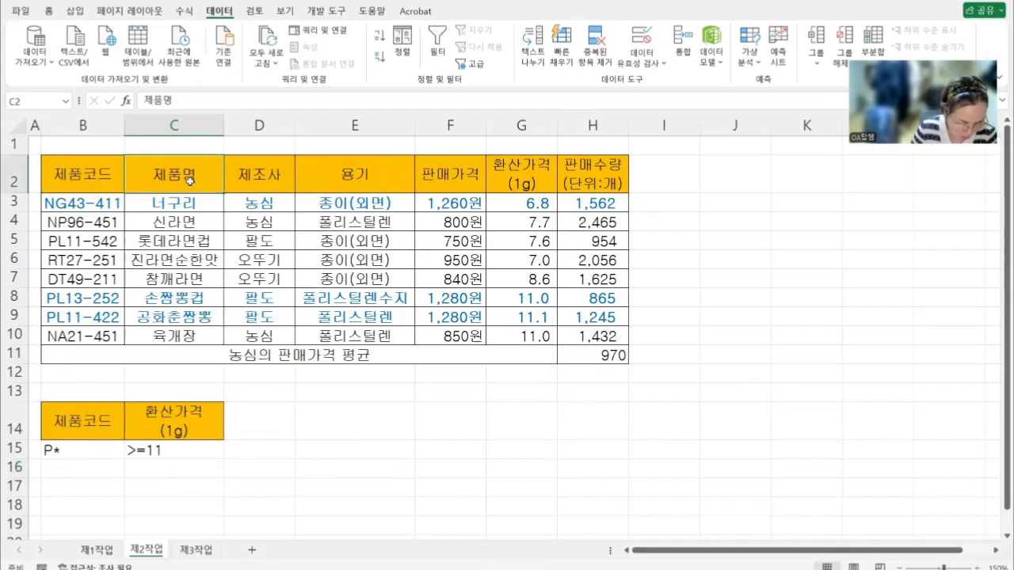
drag(190, 180, 243, 180)
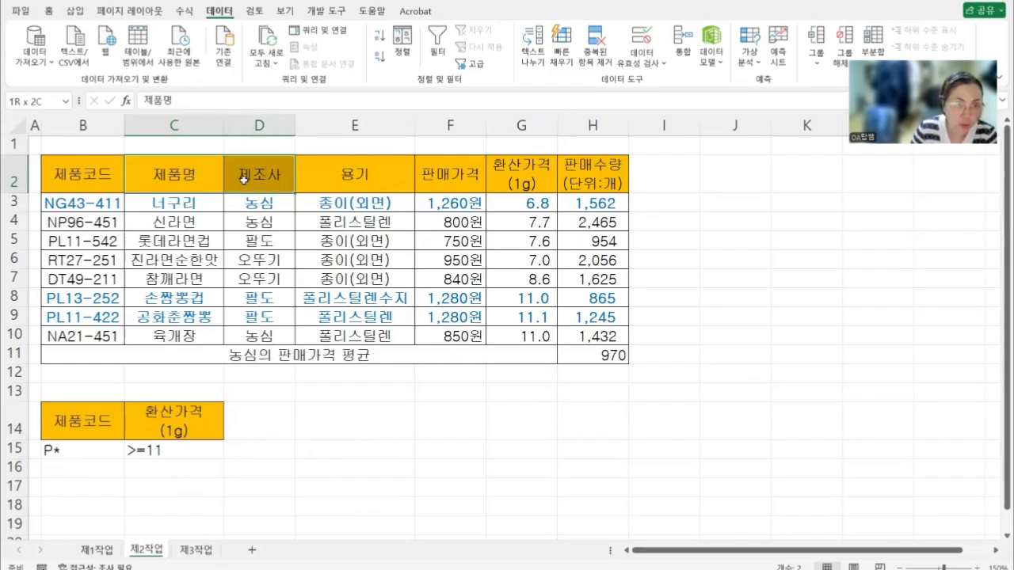
ctrl+click(461, 172)
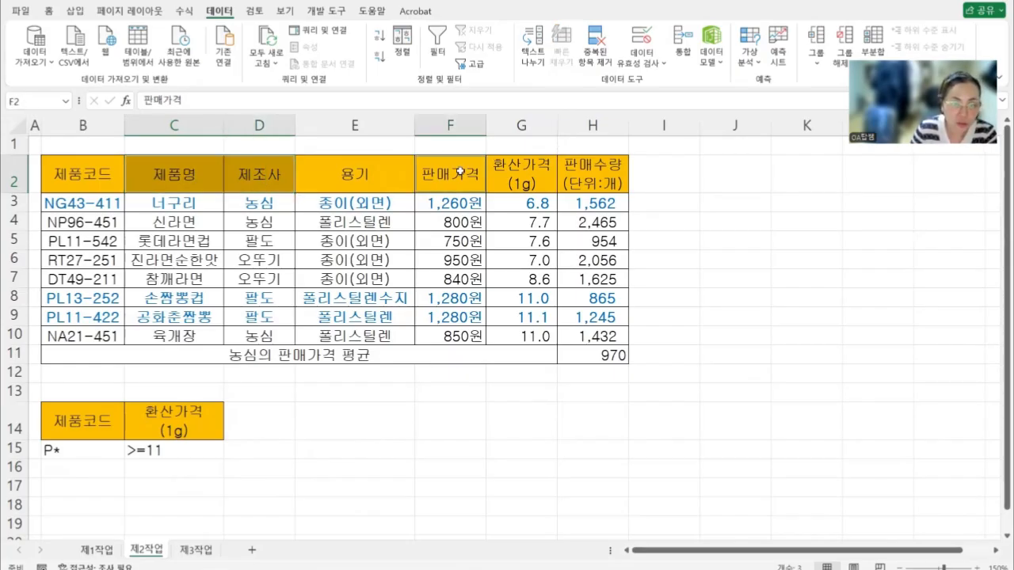
drag(459, 171, 521, 171)
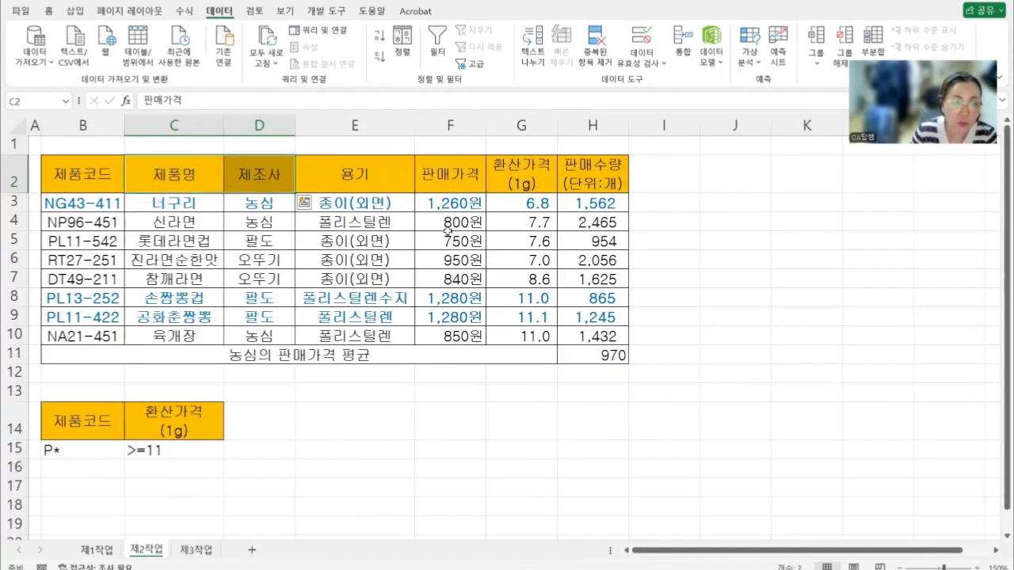
click(457, 171)
Copy the 제품명, 제조사, 판매가격 and 환산가격(1g) headers to the cells starting at B18
drag(192, 183, 272, 172)
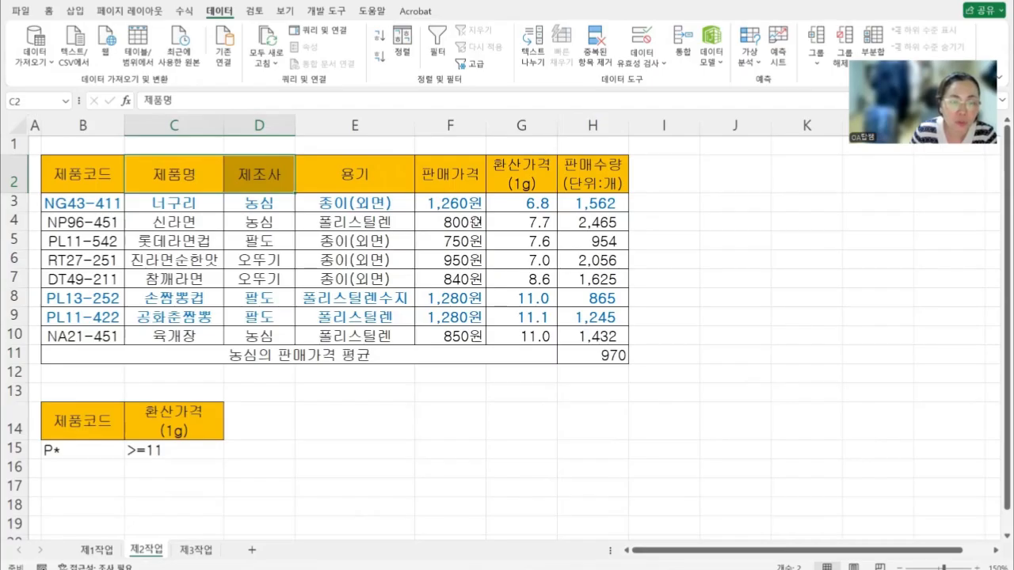
drag(452, 179, 519, 180)
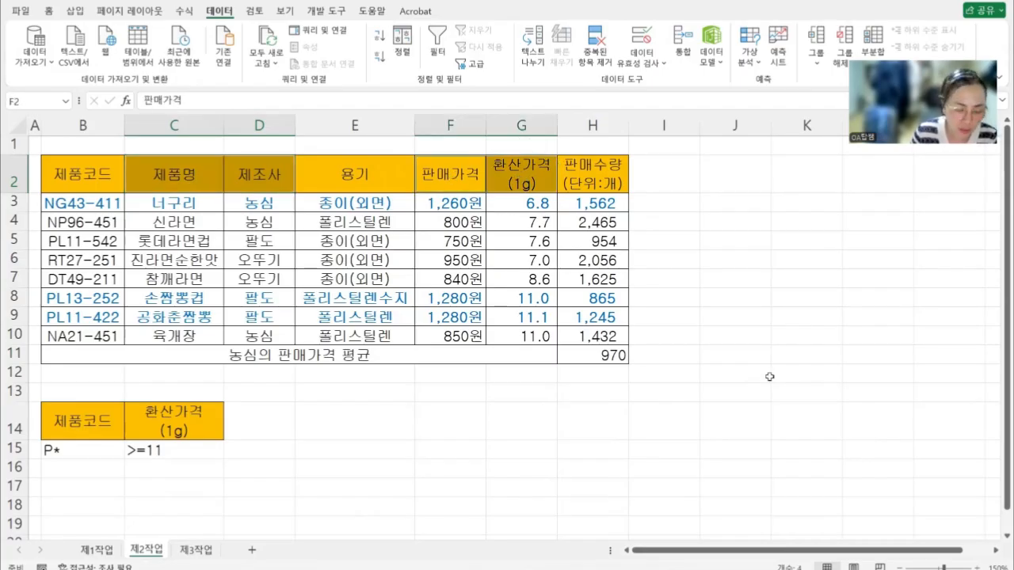
key(ctrl+c)
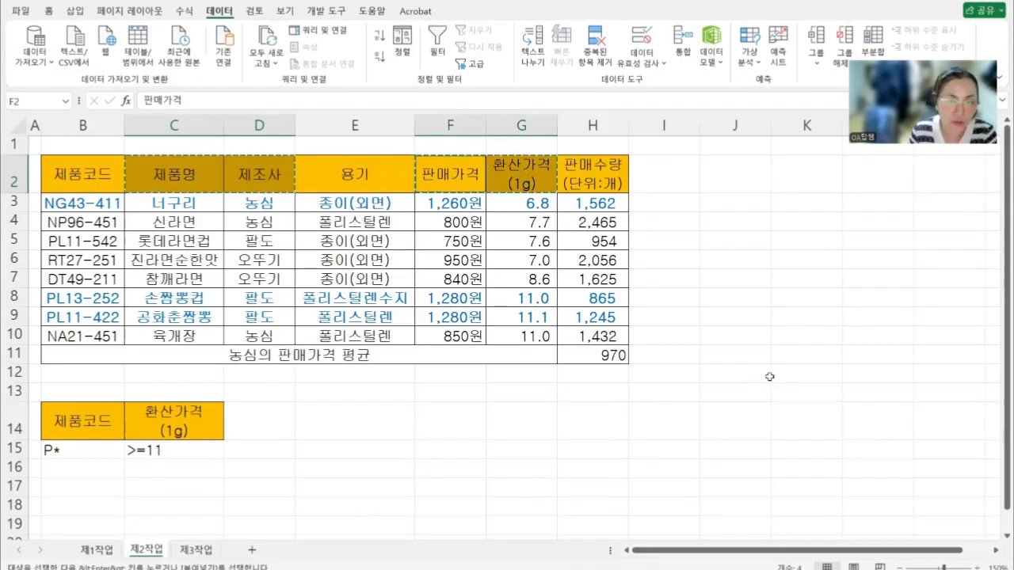
click(97, 509)
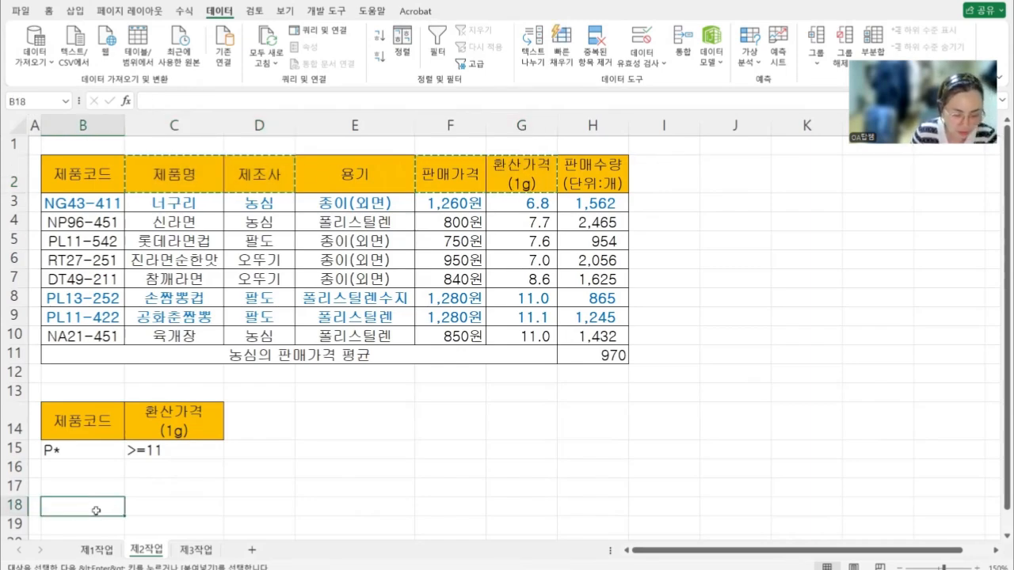
key(ctrl+v)
scroll(446, 429, down, 2)
click(94, 500)
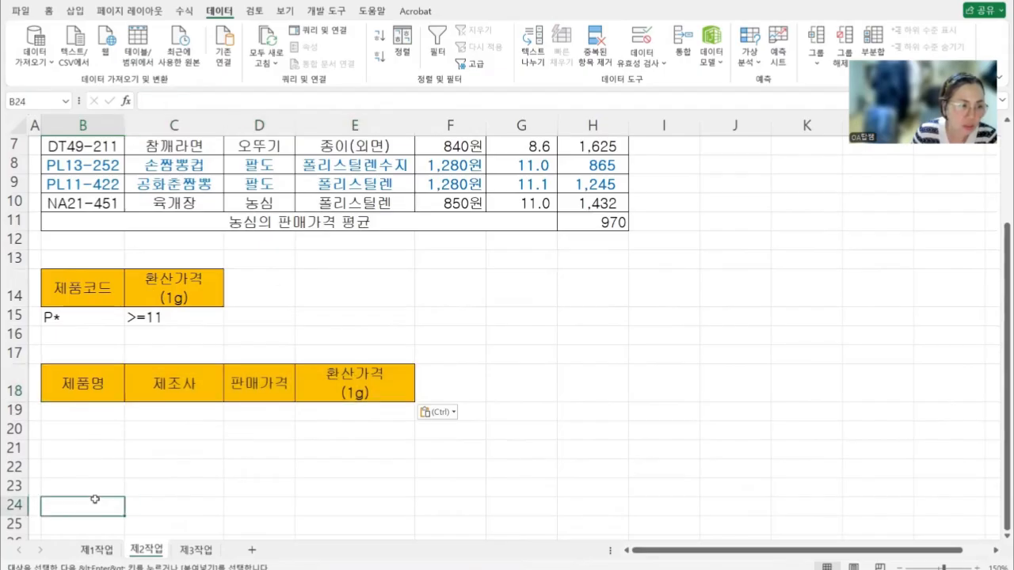
Run an advanced filter on B2:H10 with criteria range B14:C15, copying the results to another location at B18:E18
scroll(290, 421, up, 2)
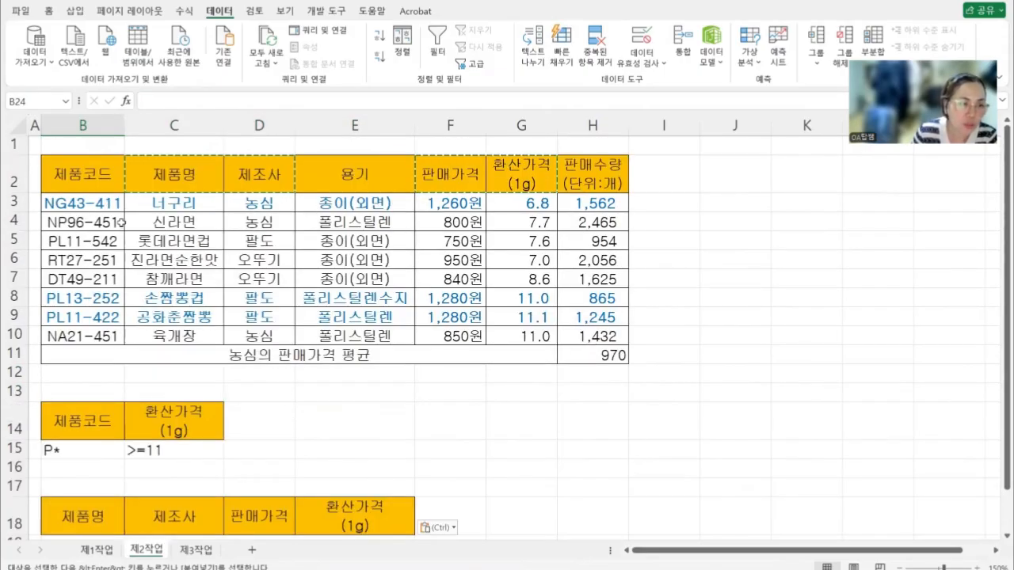
drag(86, 169, 594, 333)
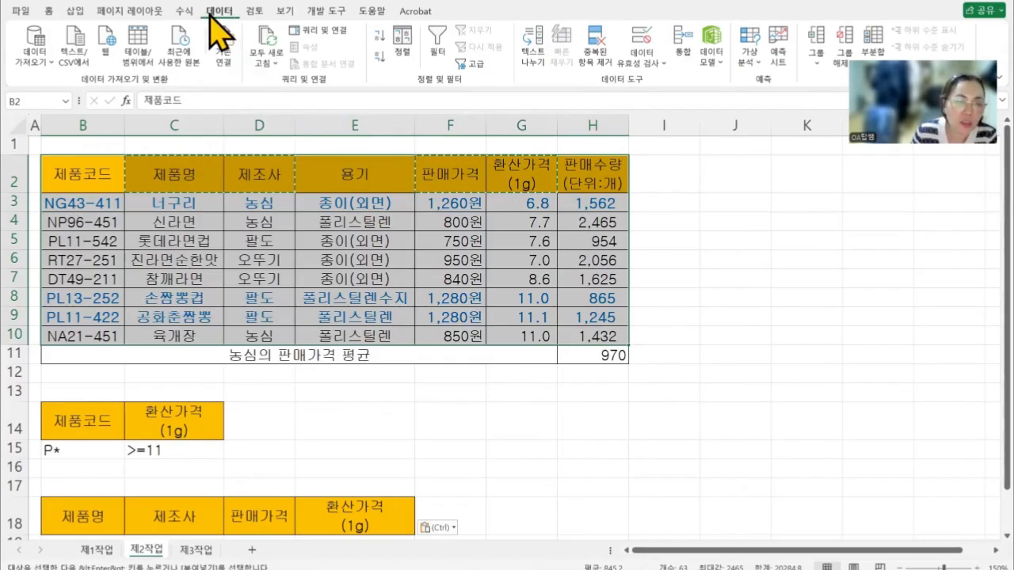
click(473, 63)
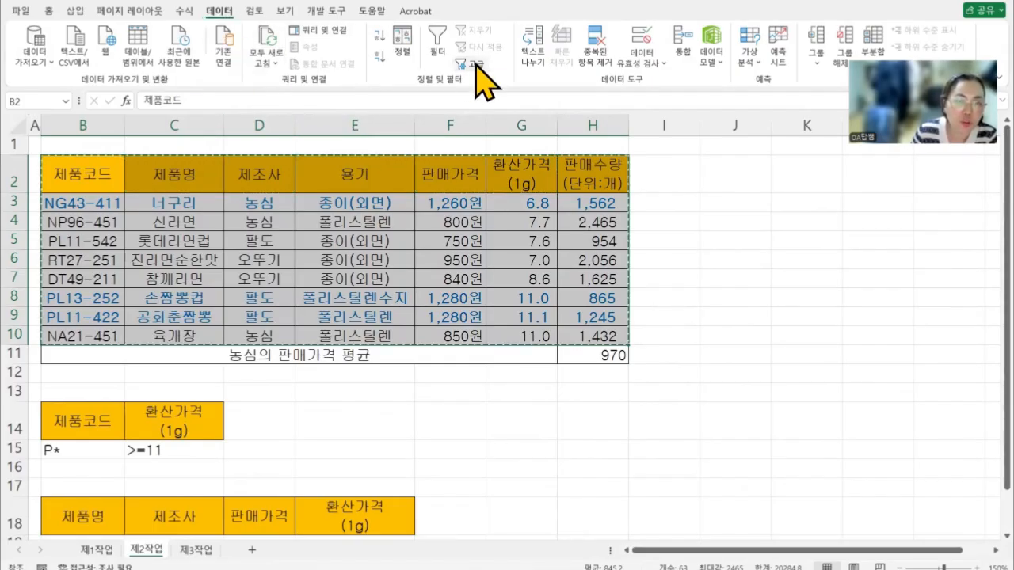
drag(758, 57, 553, 20)
click(504, 82)
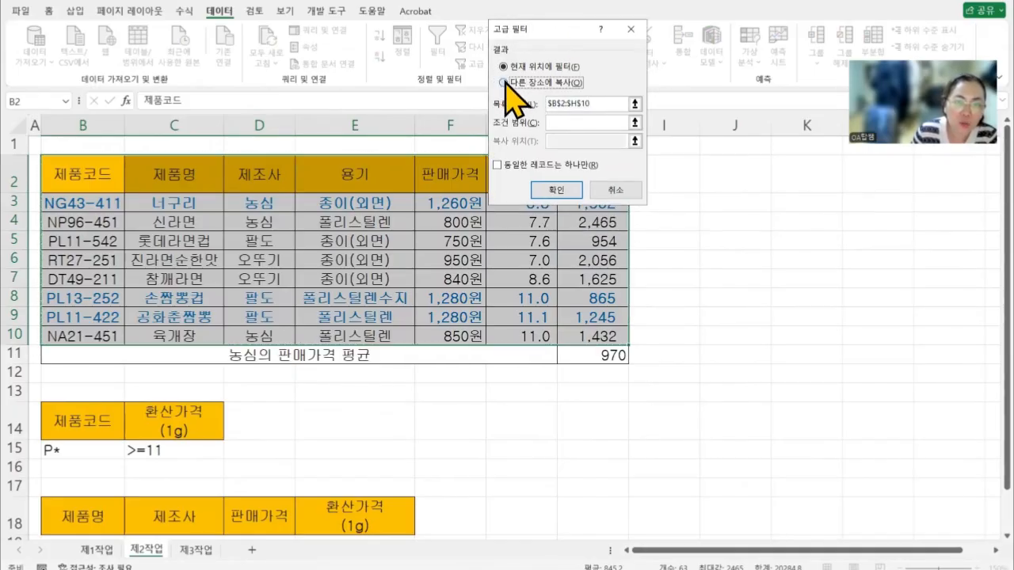
click(558, 126)
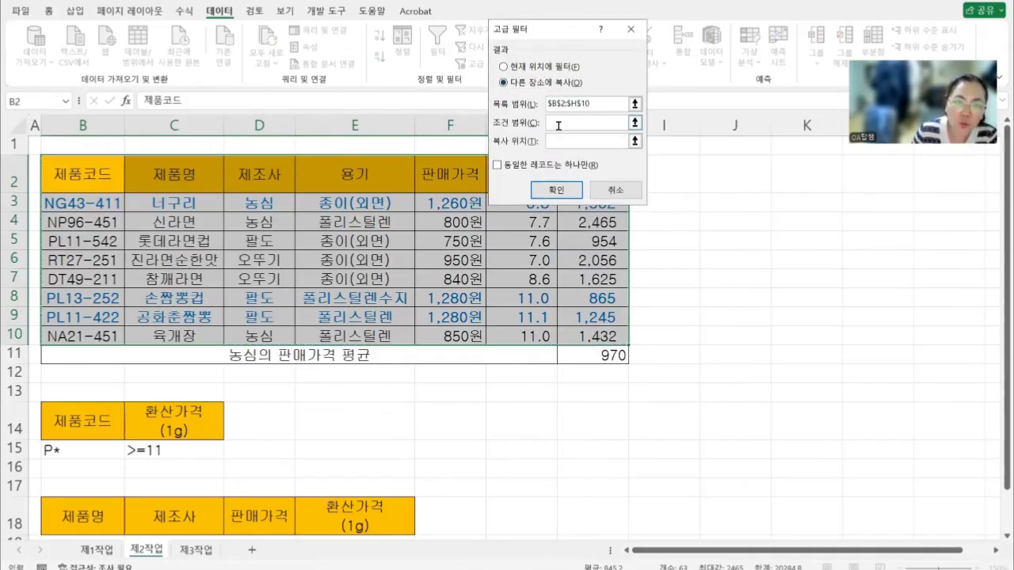
drag(89, 420, 174, 450)
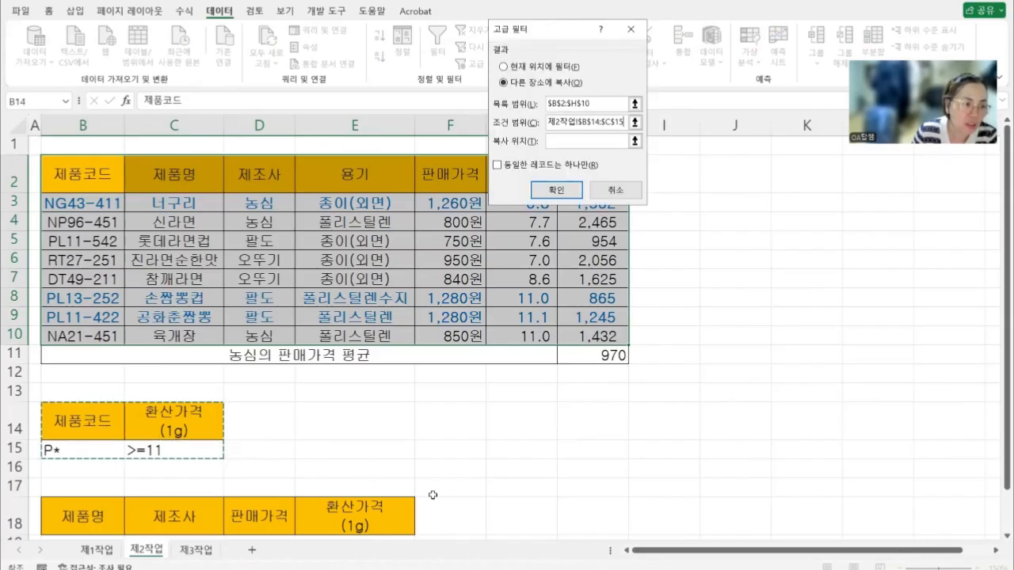
click(558, 140)
scroll(156, 422, down, 1)
drag(64, 444, 368, 441)
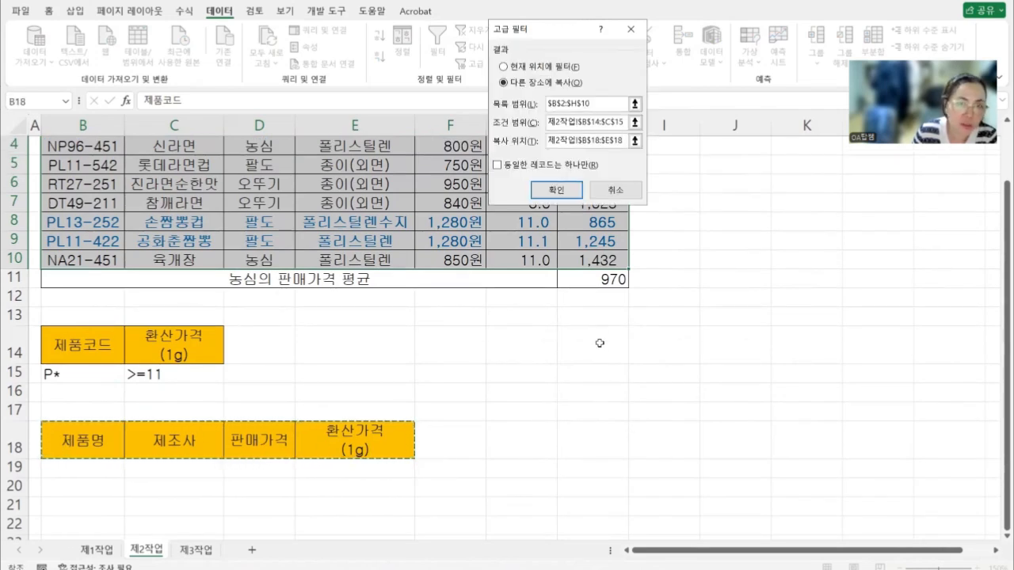
click(560, 192)
scroll(550, 282, down, 2)
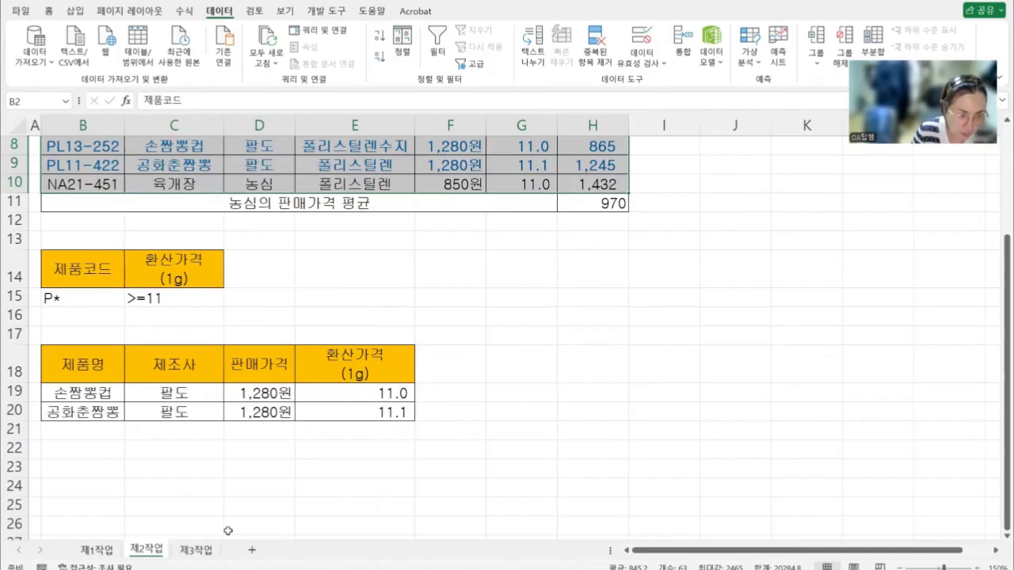
Switch to the 제3작업 sheet, then read its sorting and subtotal conditions and 출력형태 in the exam image 2.jpg in 알씨
click(198, 546)
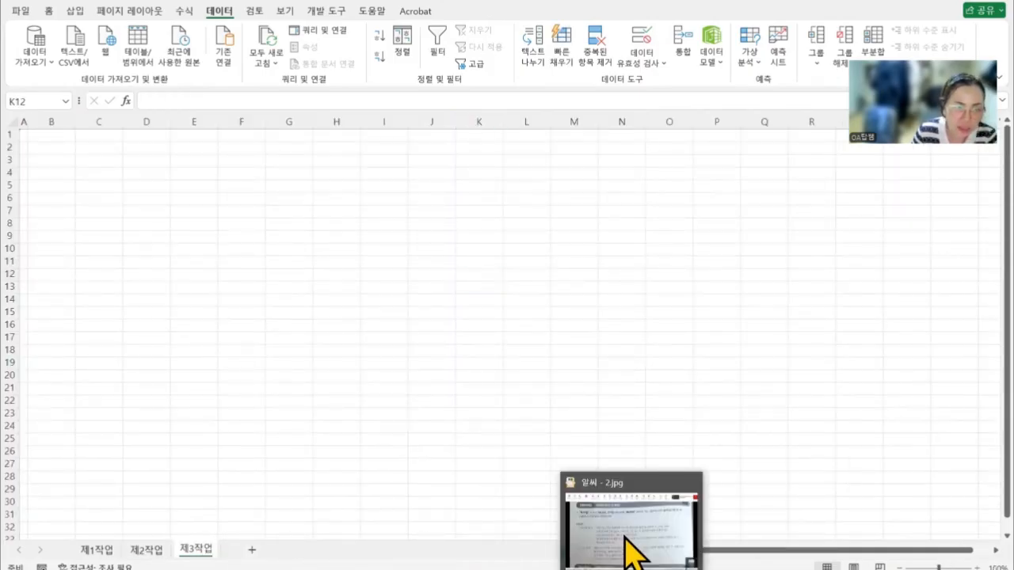
click(631, 526)
scroll(337, 491, down, 3)
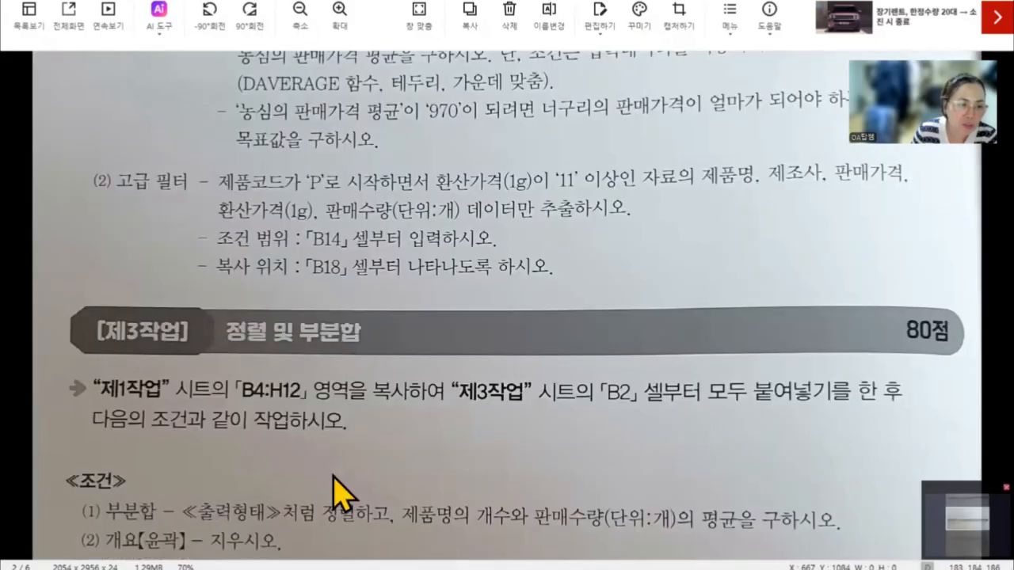
scroll(324, 333, down, 2)
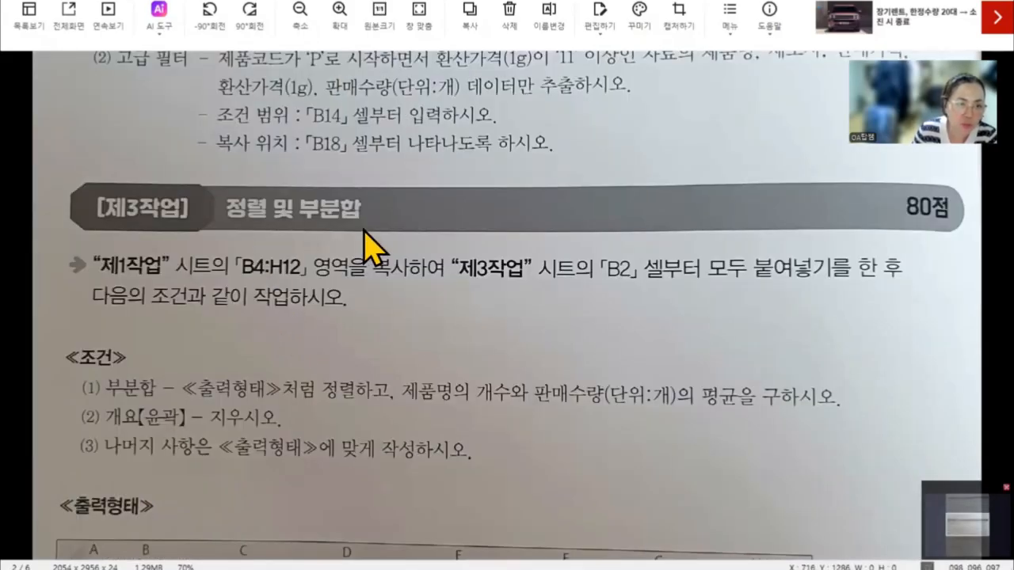
drag(313, 280, 314, 277)
scroll(313, 278, down, 1)
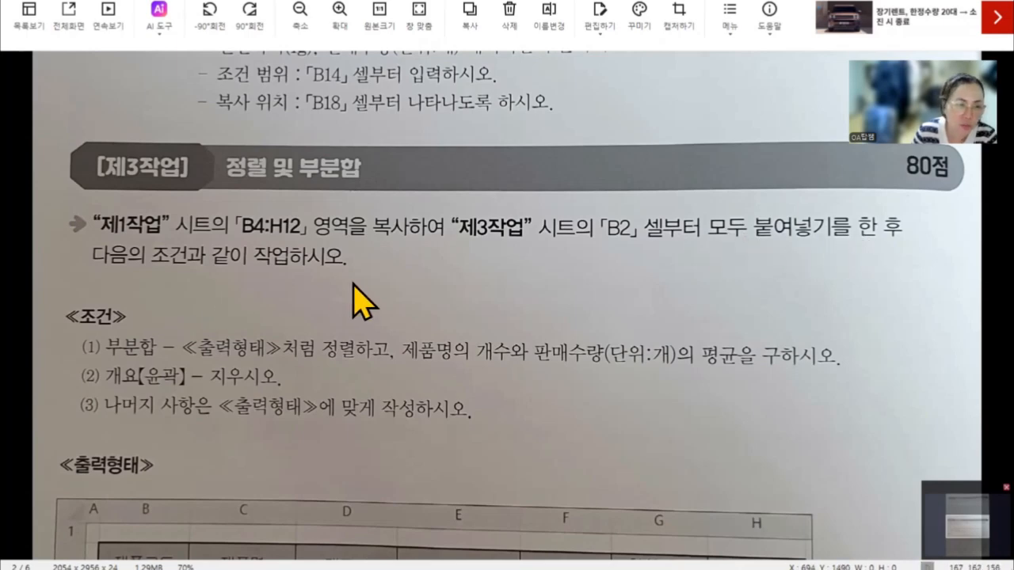
scroll(416, 408, down, 5)
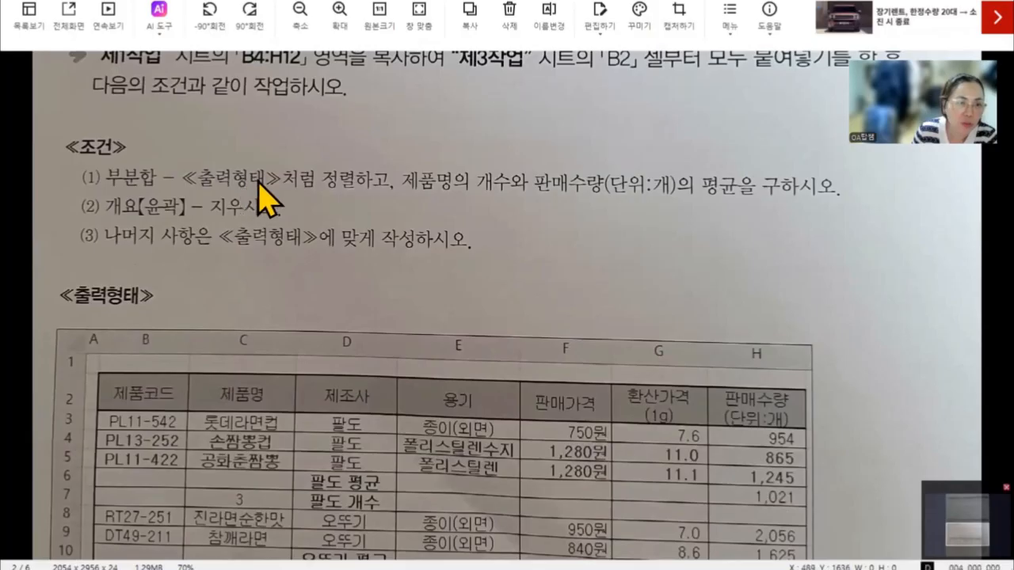
scroll(402, 229, down, 3)
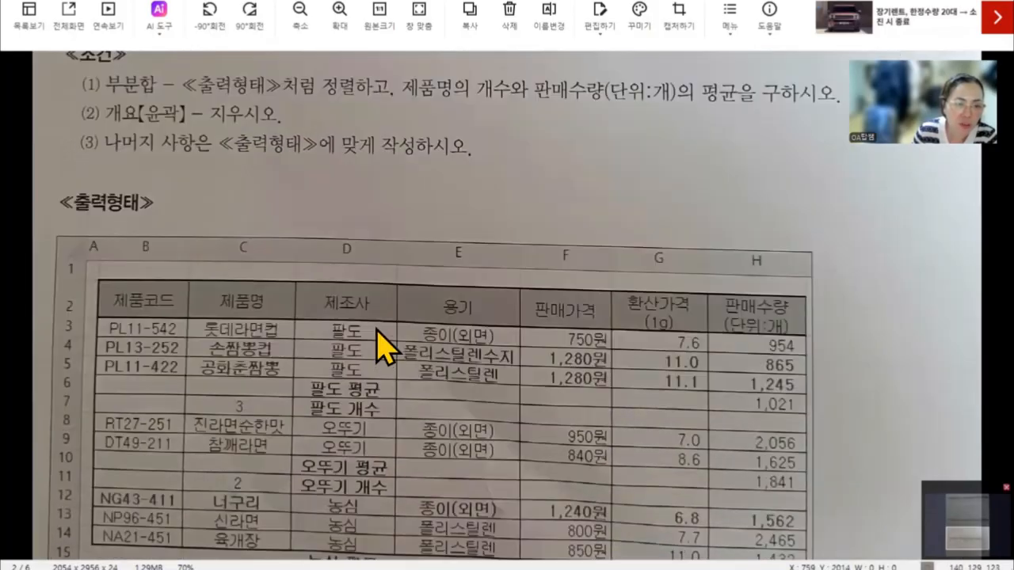
scroll(372, 248, down, 3)
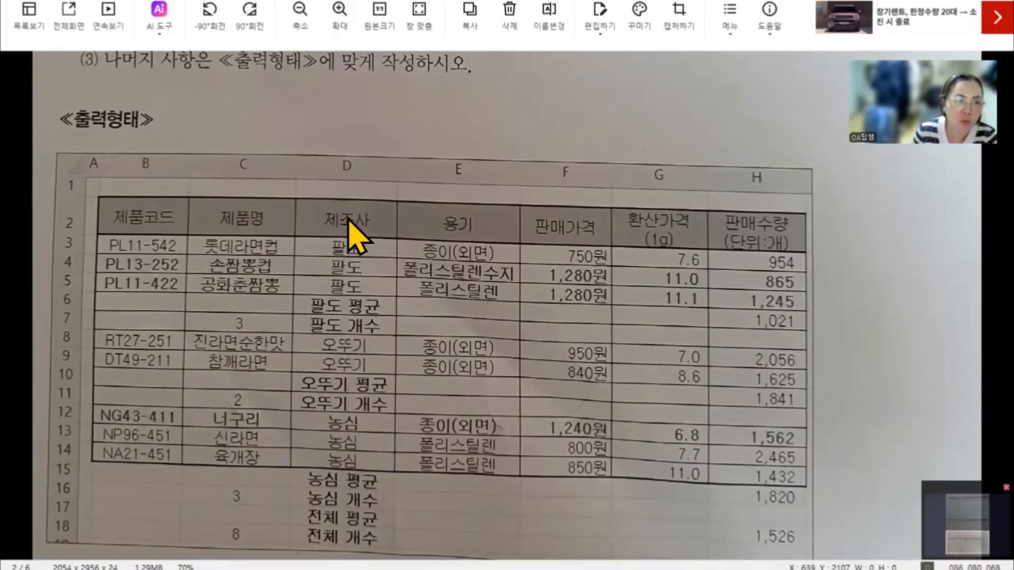
scroll(430, 139, up, 1)
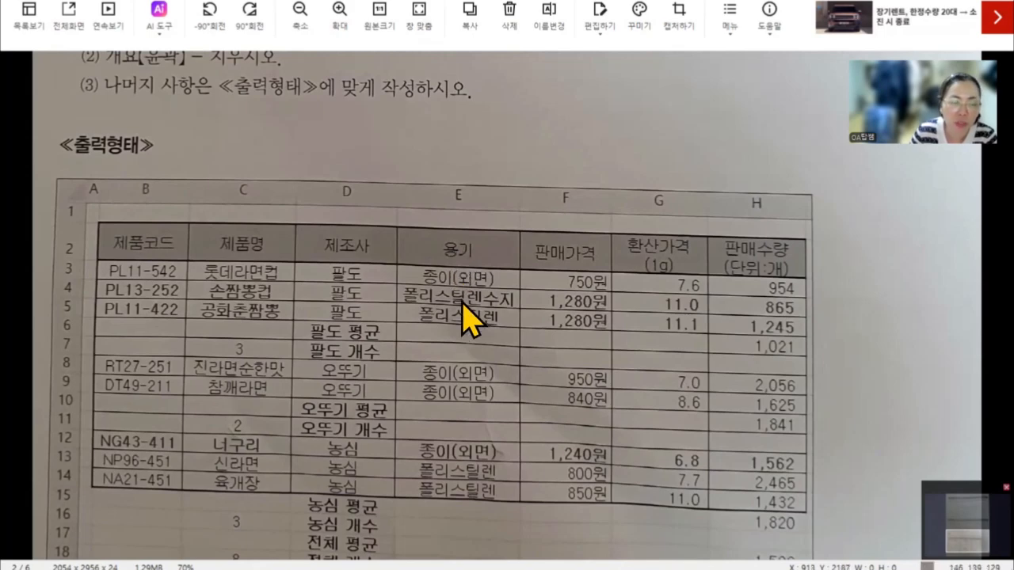
scroll(538, 430, up, 3)
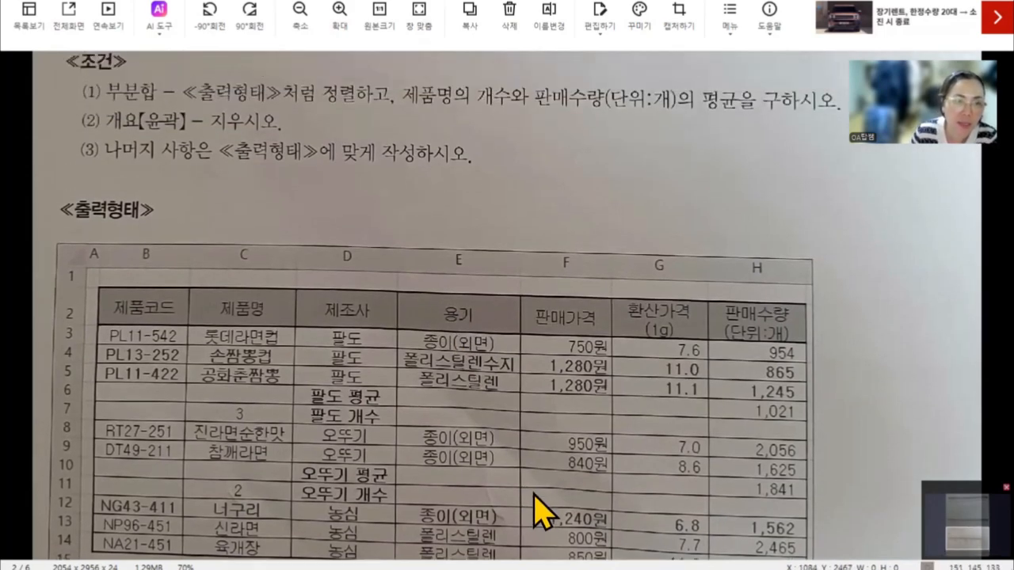
click(940, 0)
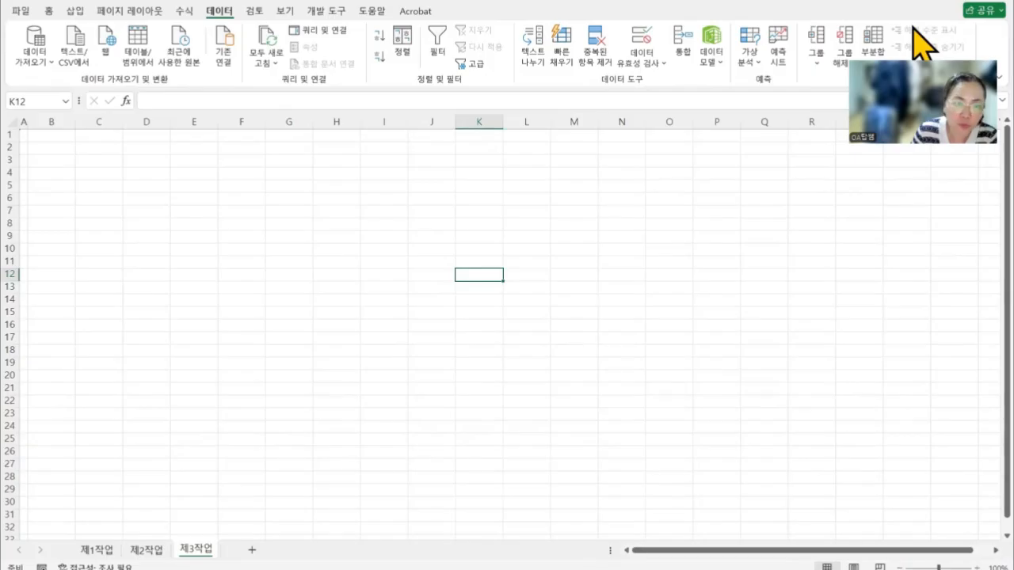
Copy the range B4:H12 from the 제1작업 sheet and paste it at B2 of the 제3작업 sheet
click(83, 549)
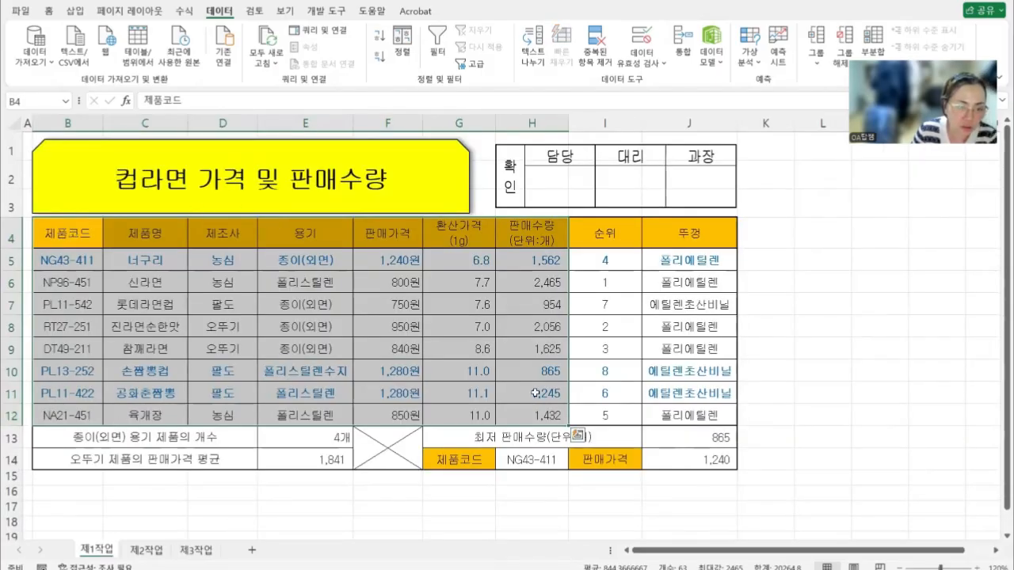
click(195, 549)
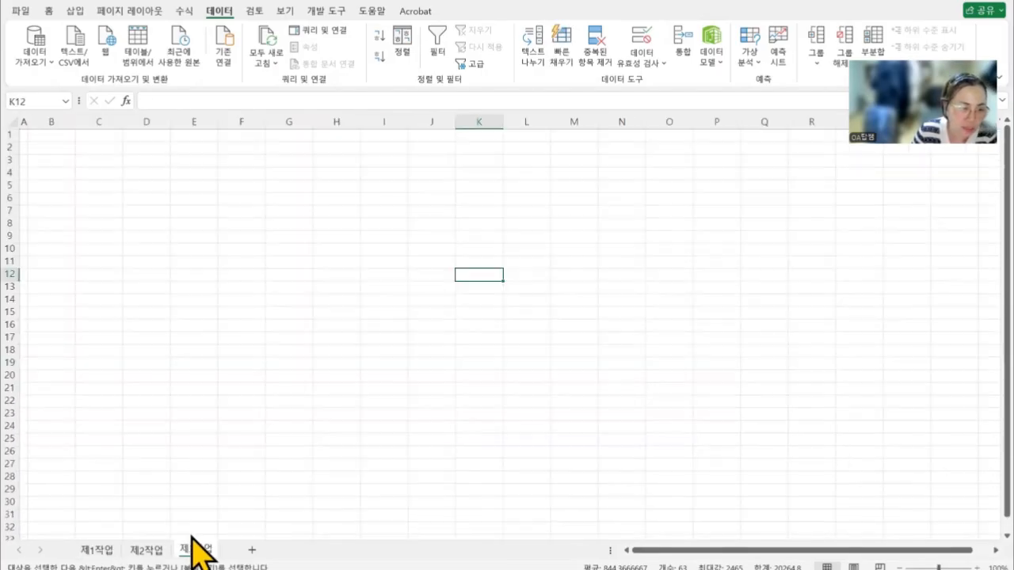
click(59, 147)
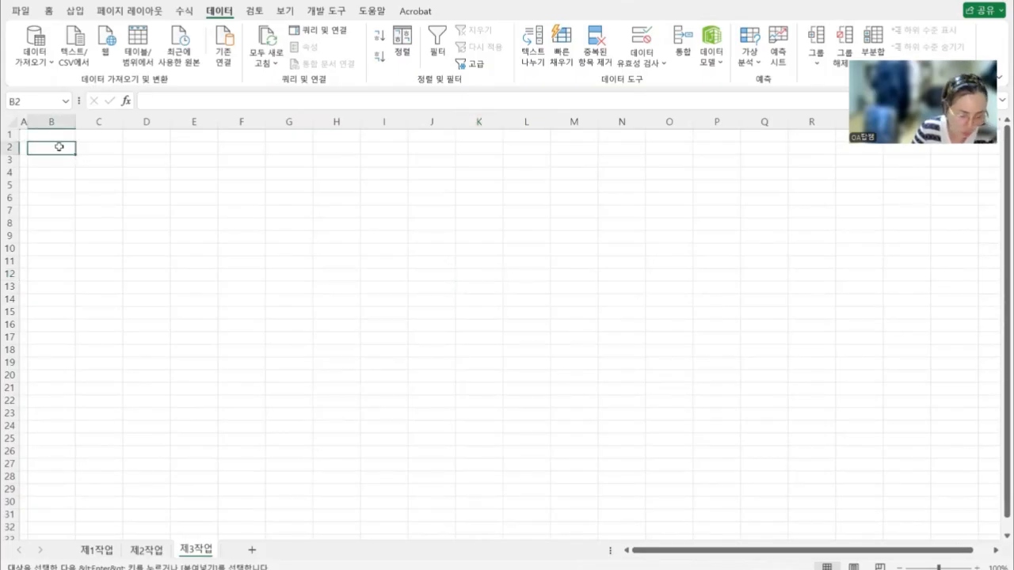
key(ctrl+v)
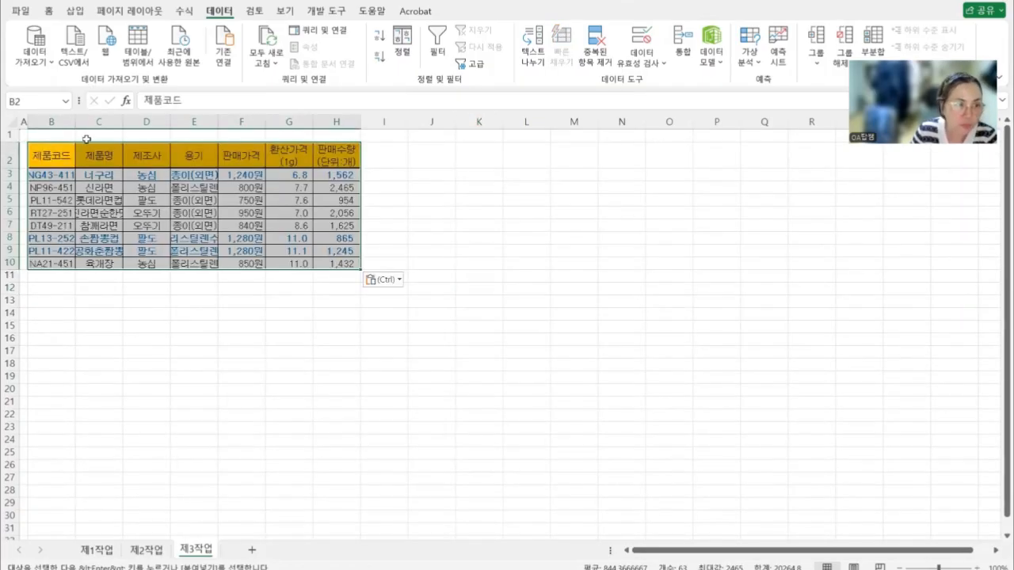
Auto-fit the widths of the 제품명 and 용기 columns on the 제3작업 sheet
double_click(124, 121)
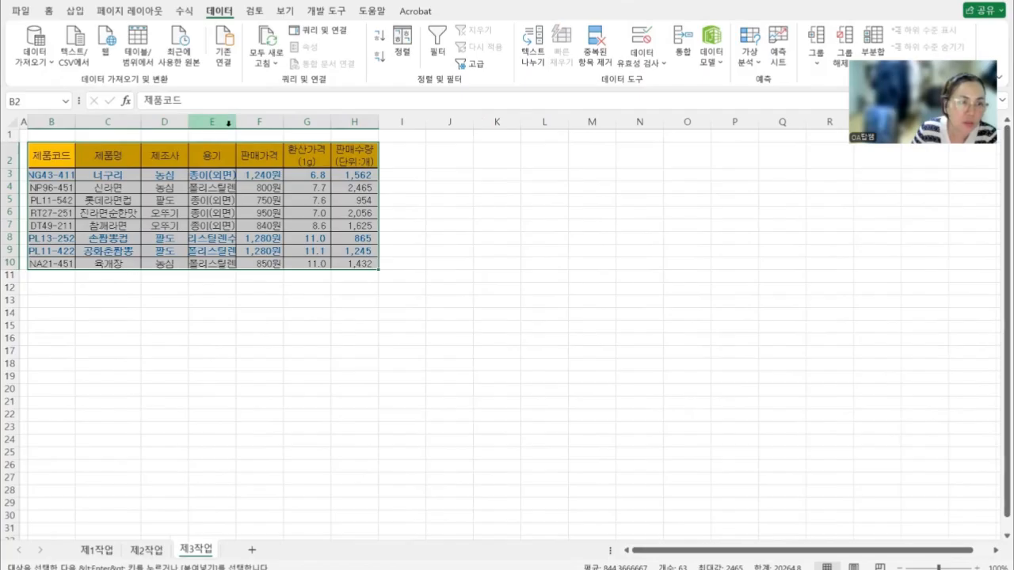
double_click(236, 122)
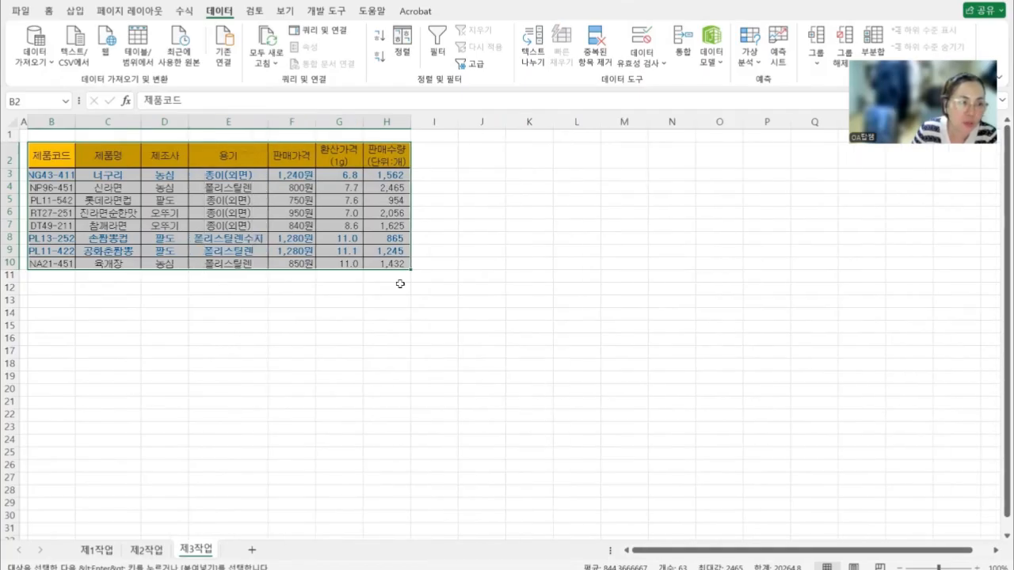
click(520, 335)
click(976, 567)
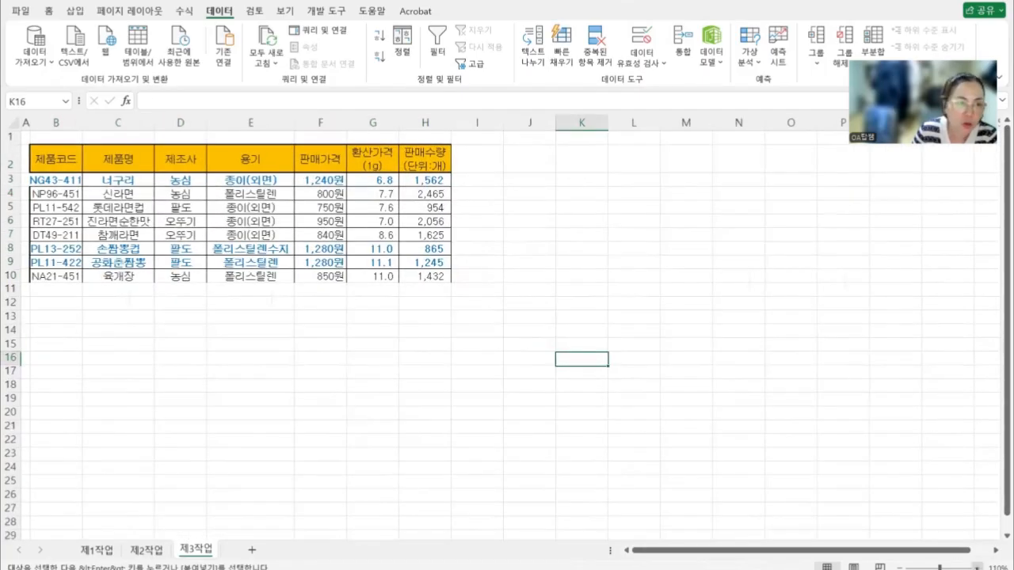
click(977, 567)
click(977, 567)
click(264, 366)
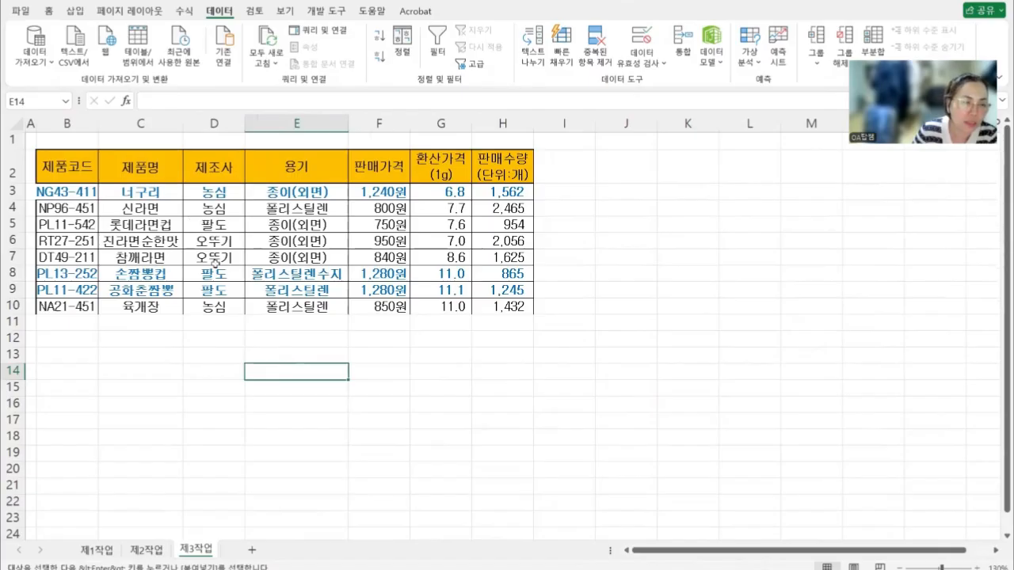
Sort the table B2:H10 on the 제3작업 sheet by 제조사 in descending order (내림차순), based on cell values
drag(83, 169, 523, 309)
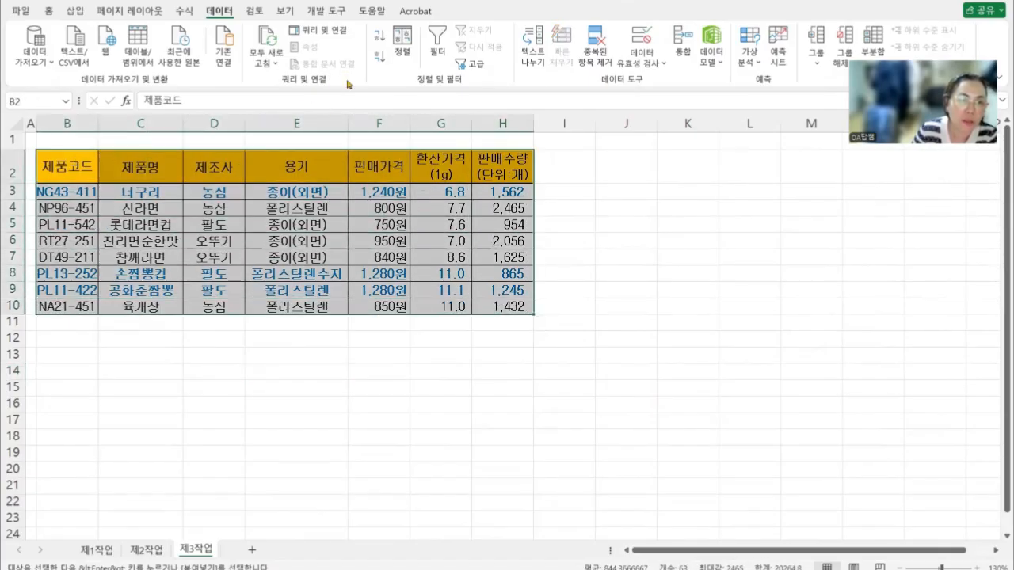
key(ctrl+q)
click(403, 49)
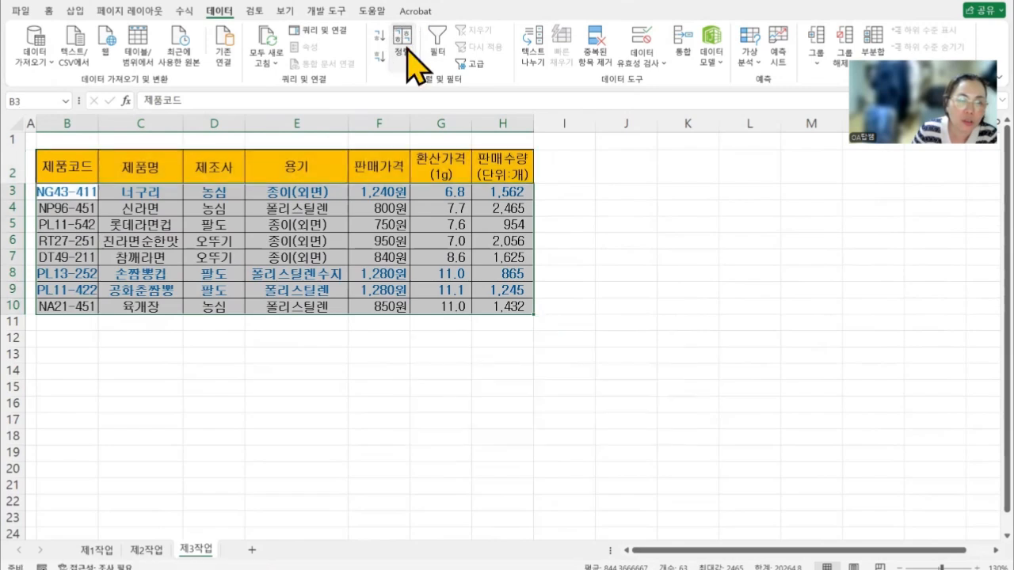
click(489, 100)
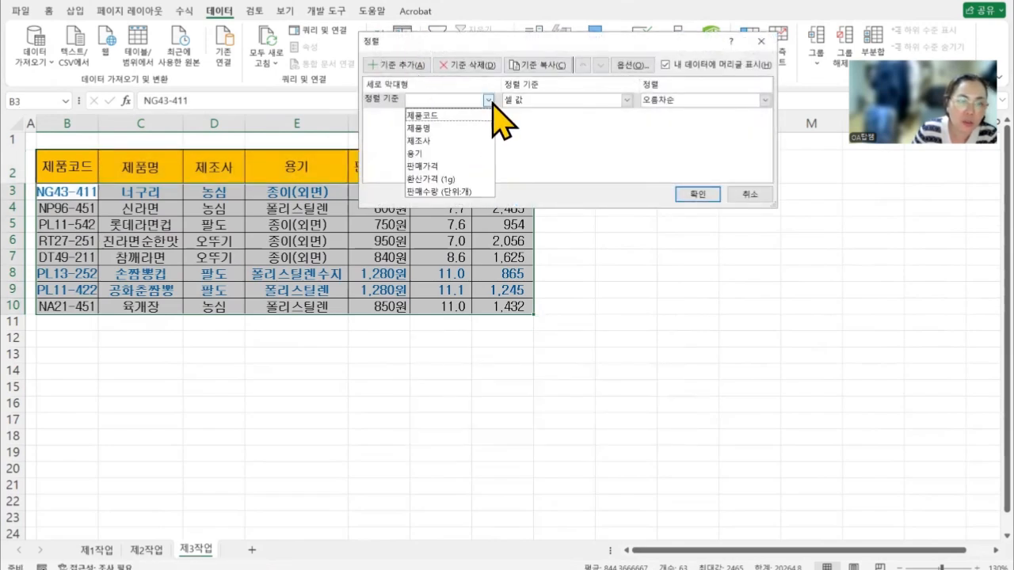
click(453, 141)
click(683, 99)
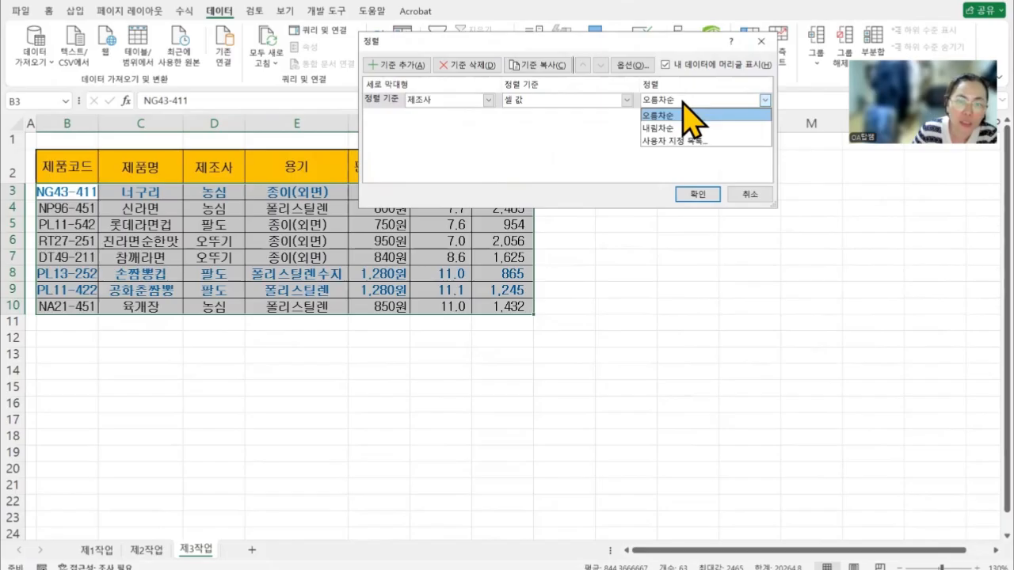
click(673, 128)
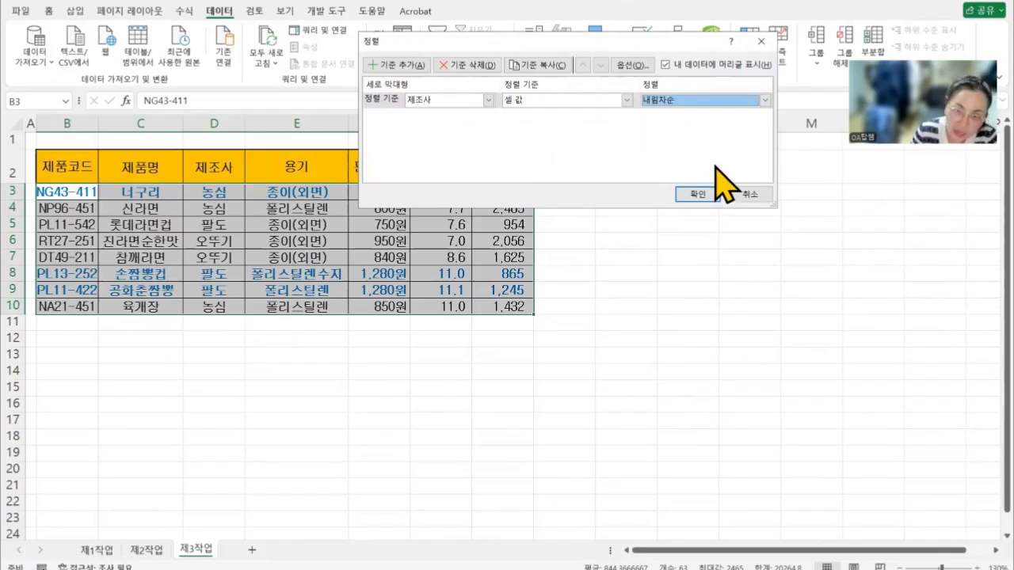
click(701, 194)
drag(233, 195, 226, 296)
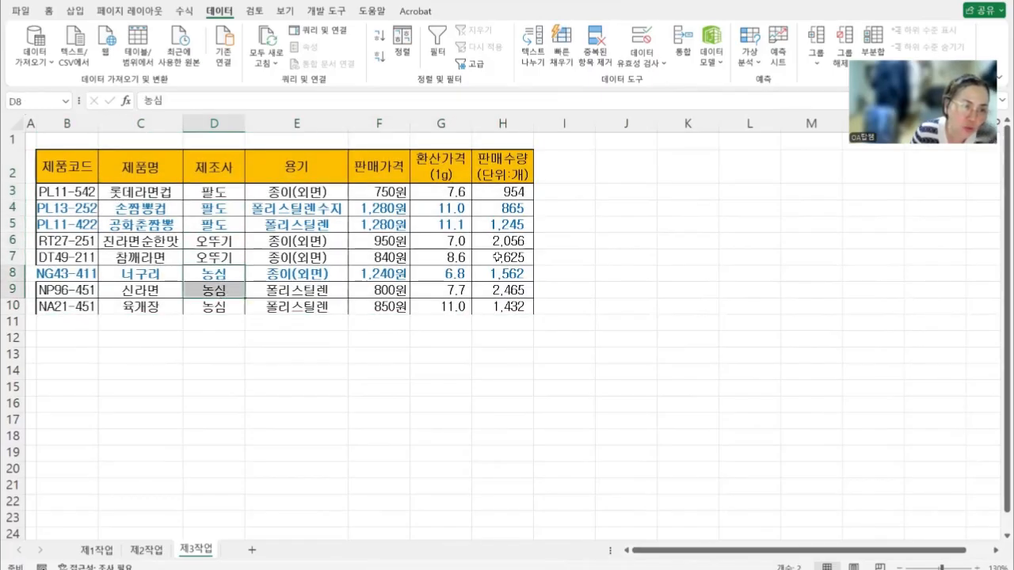
click(496, 256)
click(269, 211)
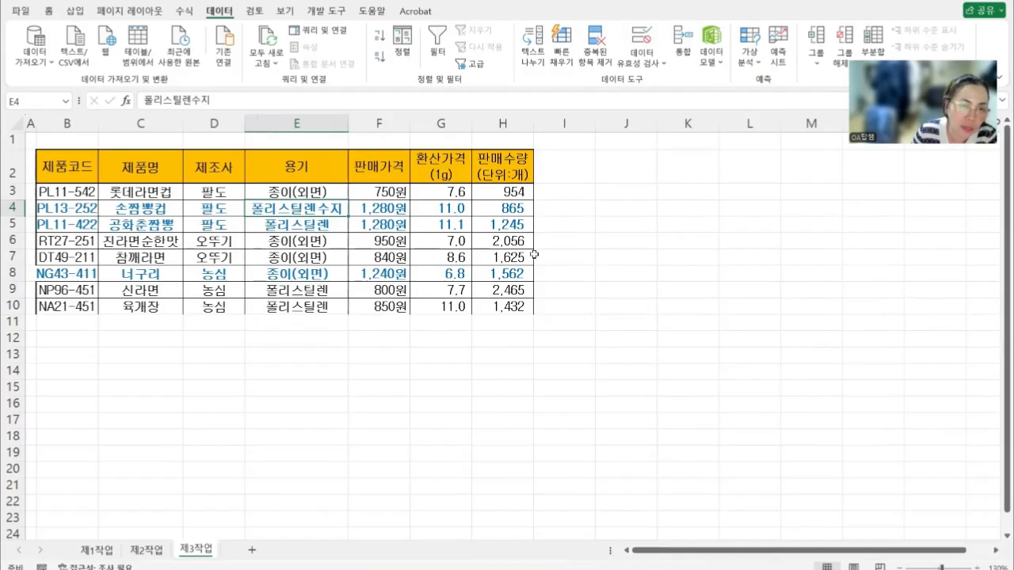
Add subtotals grouped by 제조사 that count (개수) only 제품명, and auto-fit the 제조사 column's width
click(283, 241)
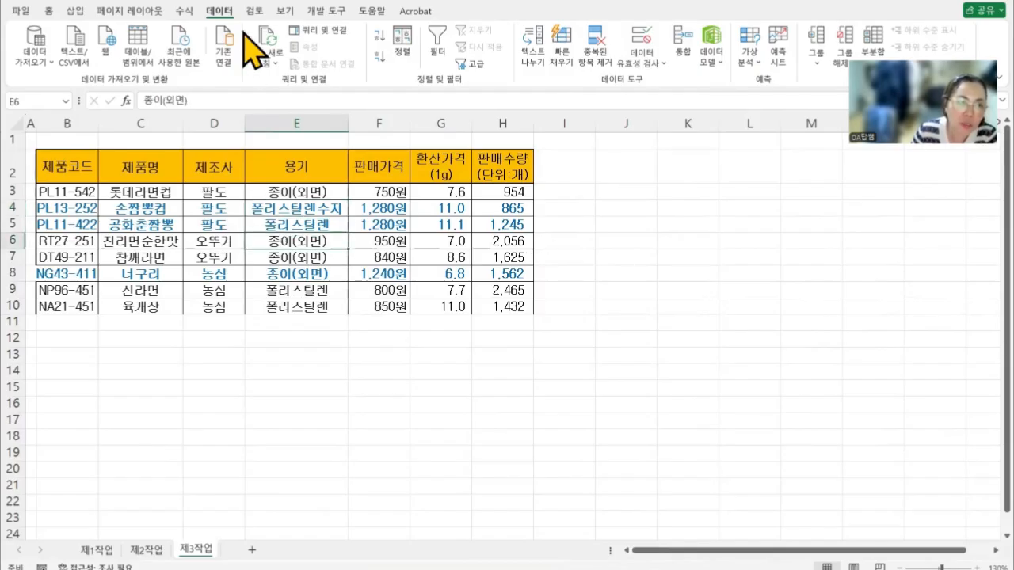
click(876, 44)
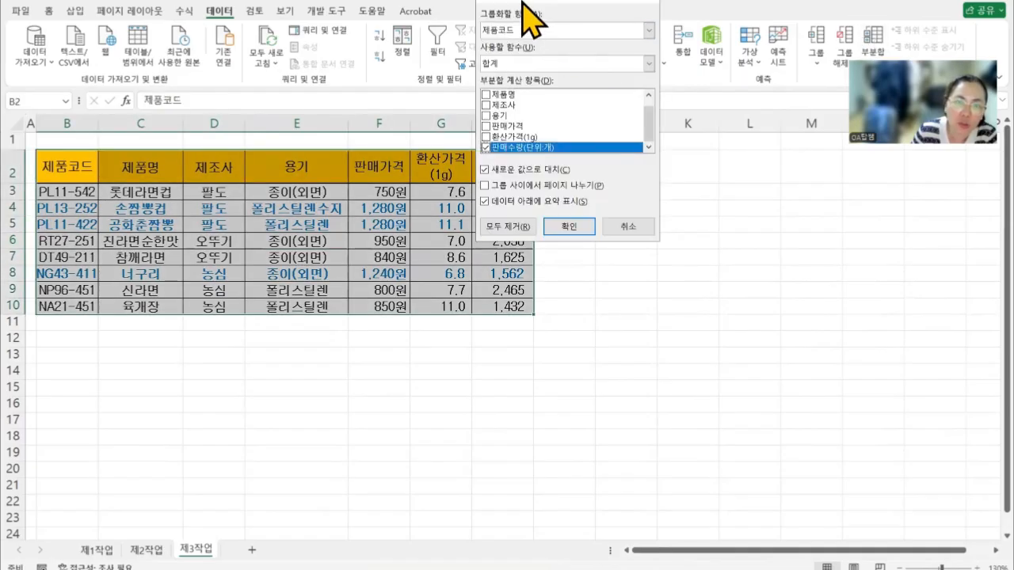
drag(522, 1, 447, 49)
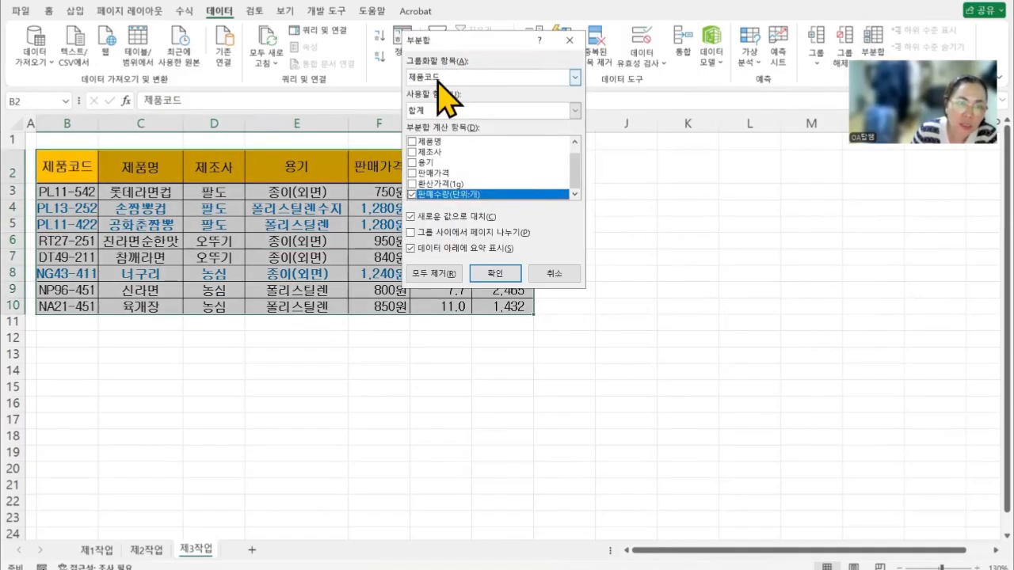
click(437, 78)
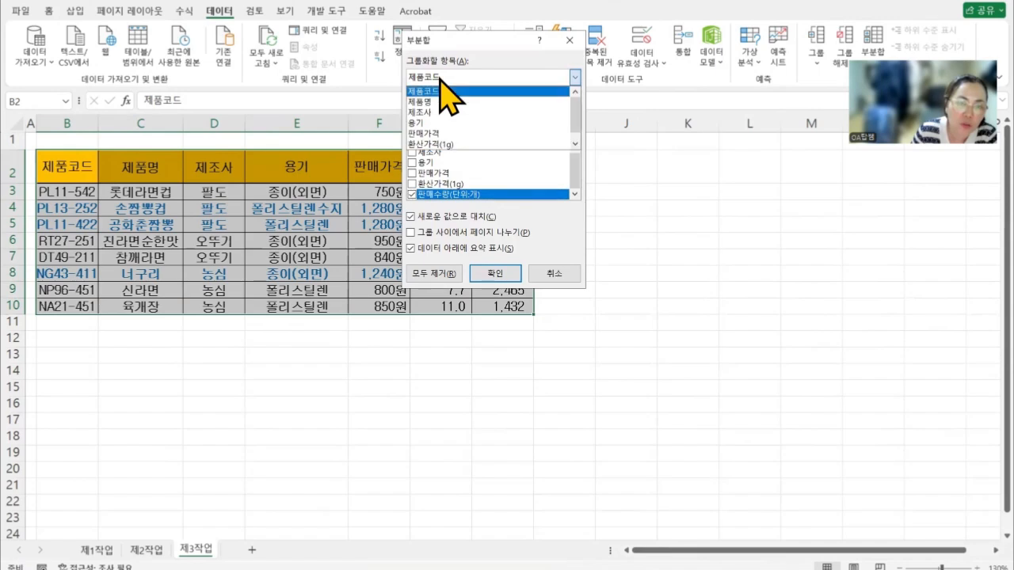
click(435, 113)
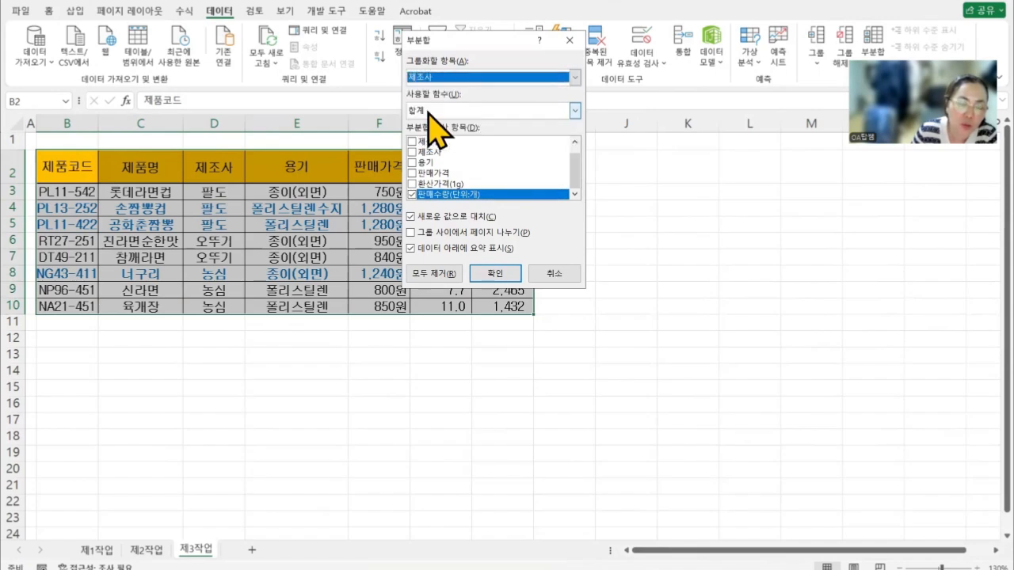
click(428, 110)
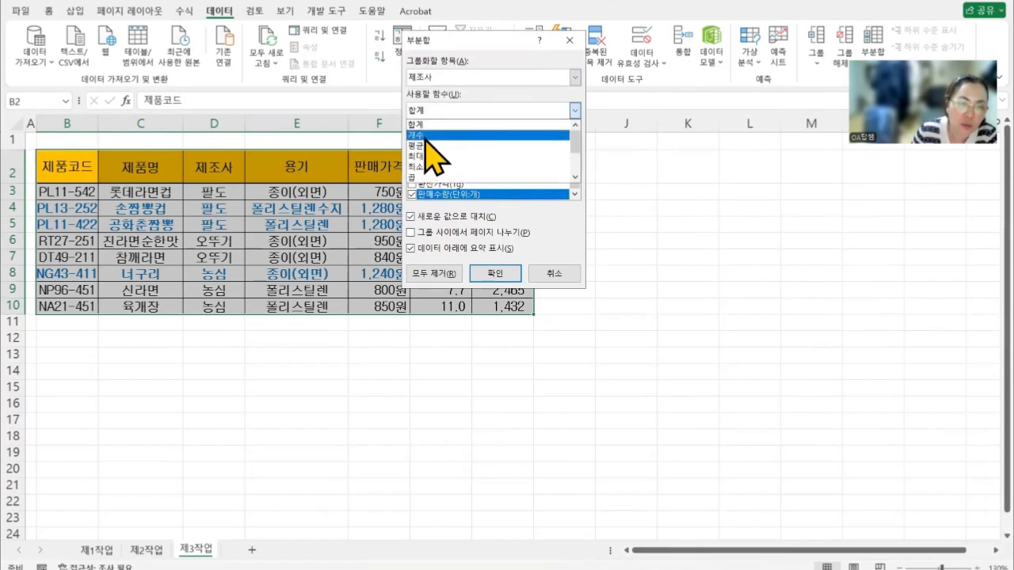
click(426, 136)
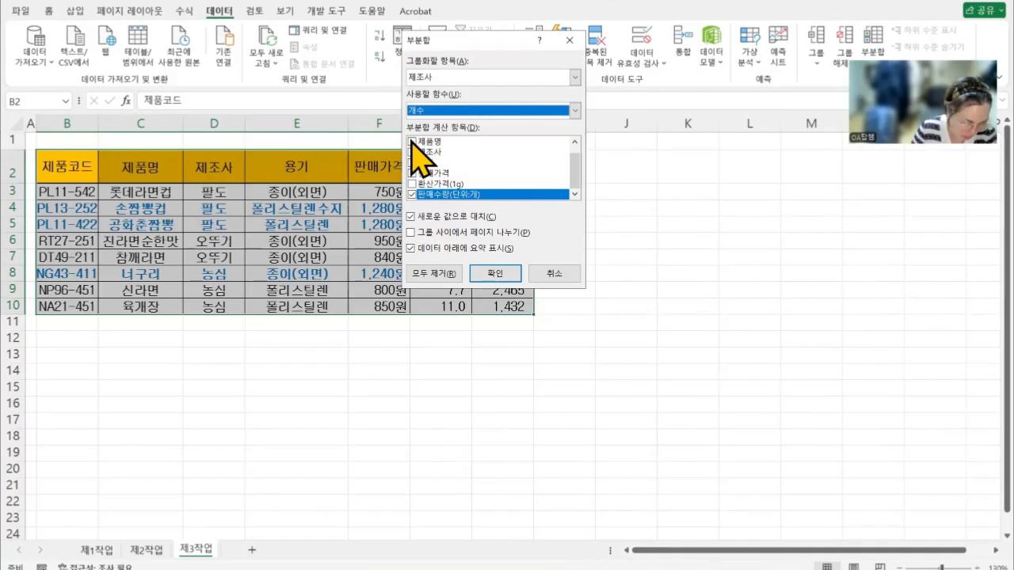
click(412, 142)
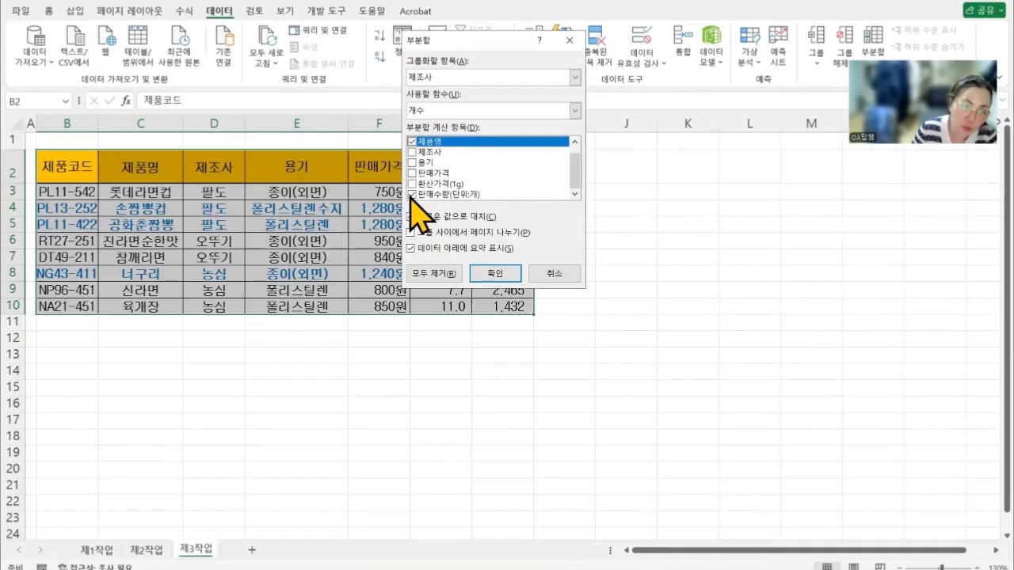
click(412, 194)
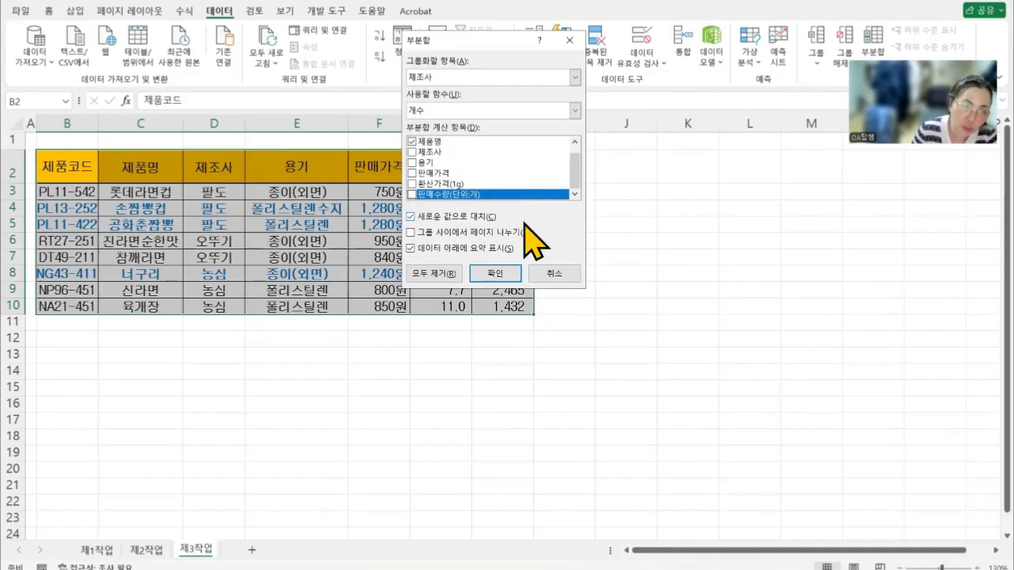
click(495, 273)
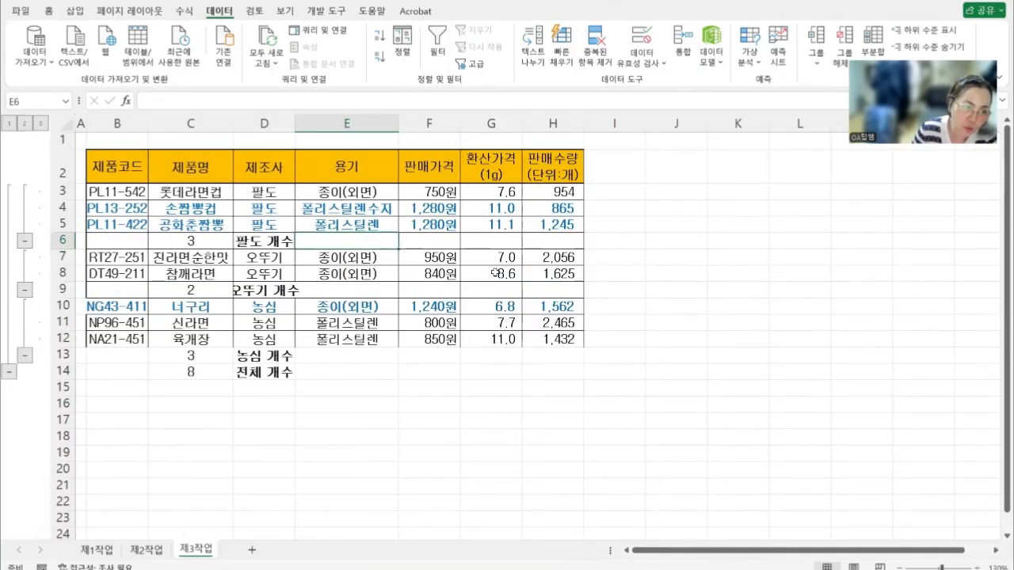
double_click(294, 124)
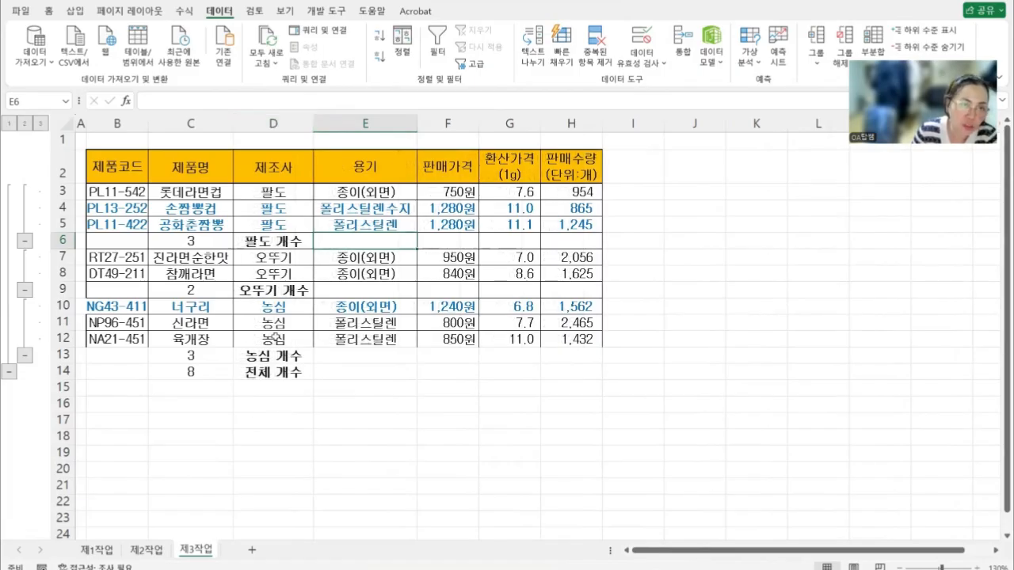
Add a second 제조사 subtotal averaging (평균) only 판매수량(단위:개), without replacing the existing count subtotals
click(872, 44)
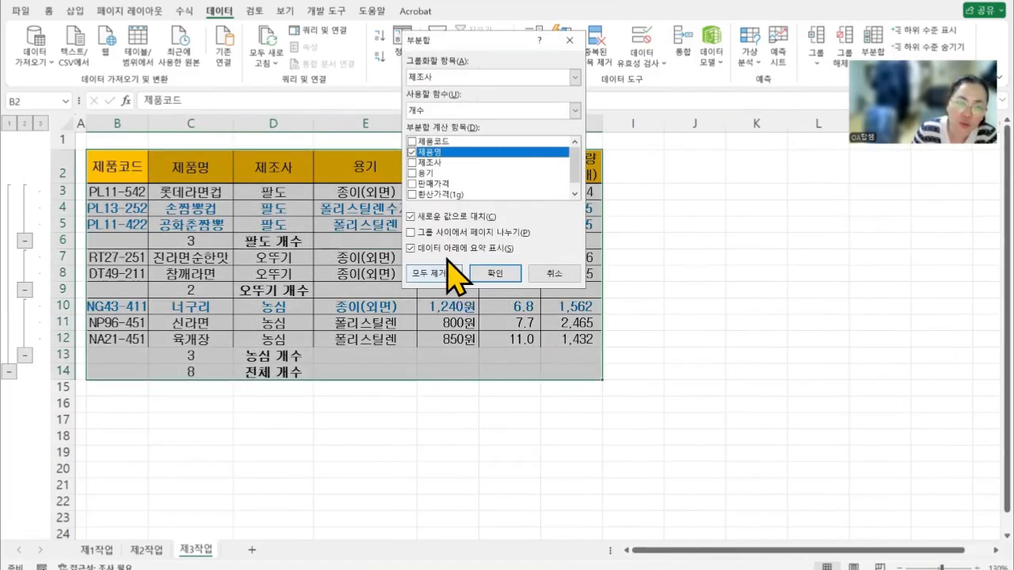
click(440, 111)
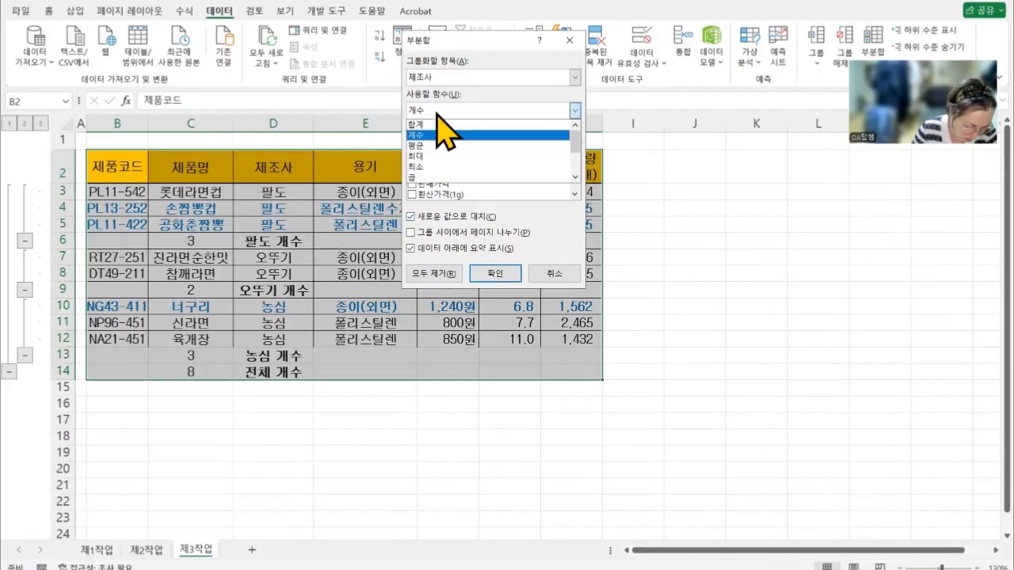
click(428, 146)
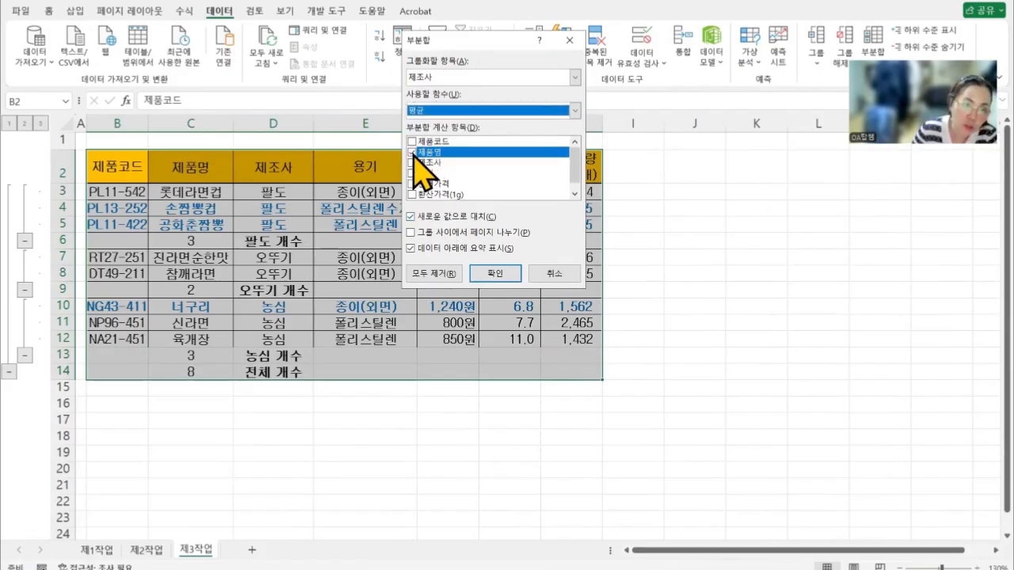
click(411, 151)
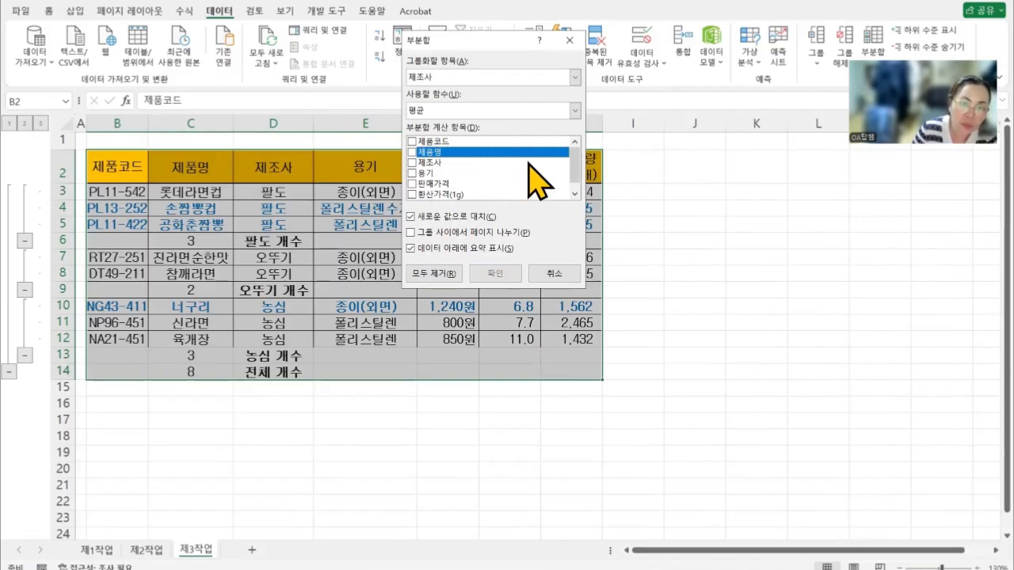
drag(575, 152, 573, 195)
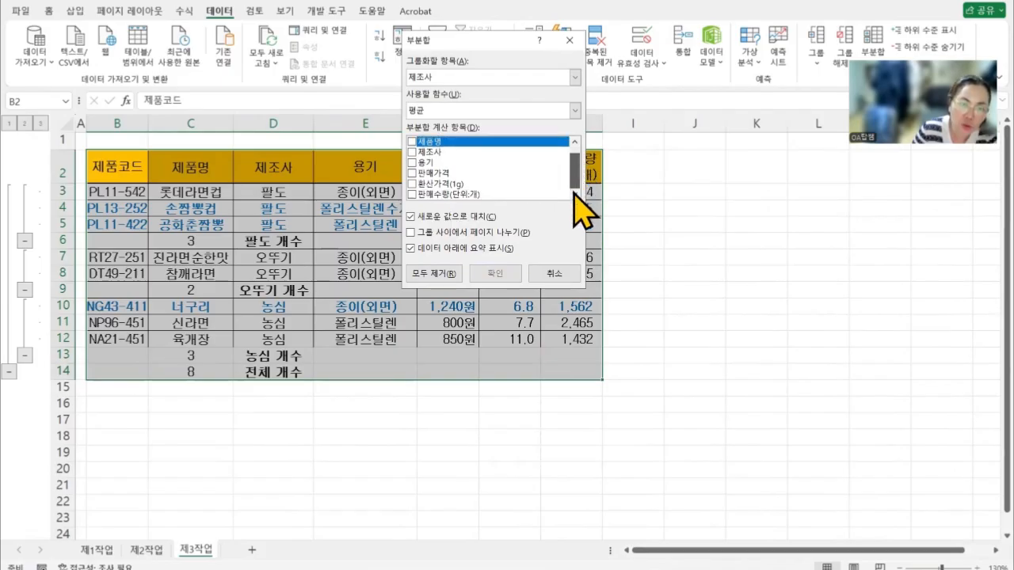
click(411, 194)
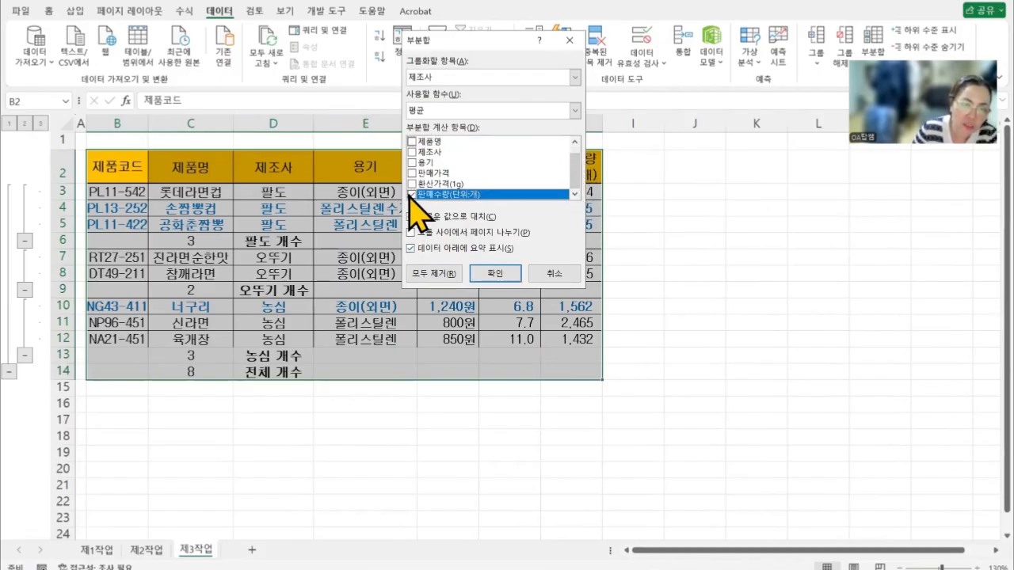
click(411, 216)
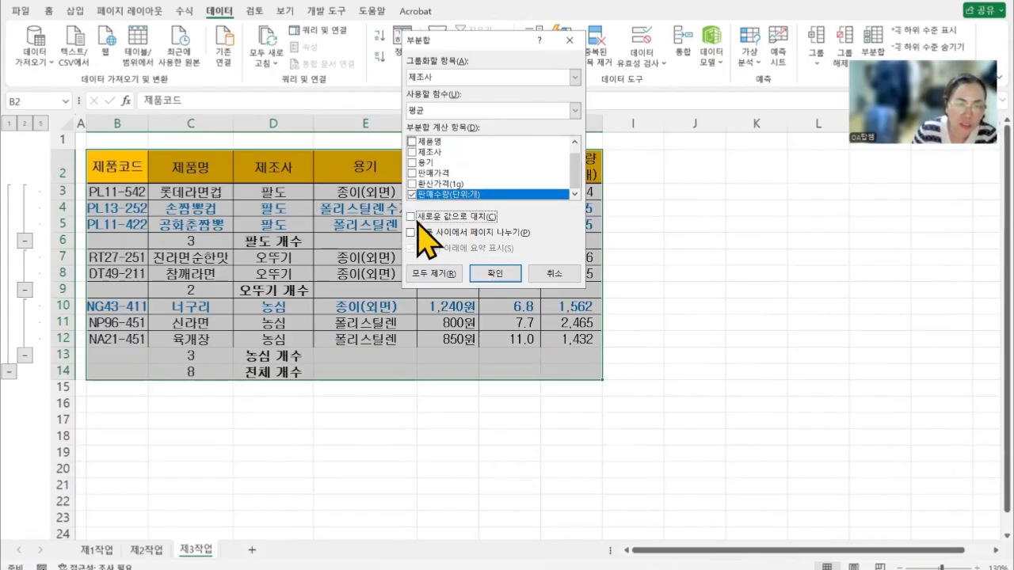
click(497, 277)
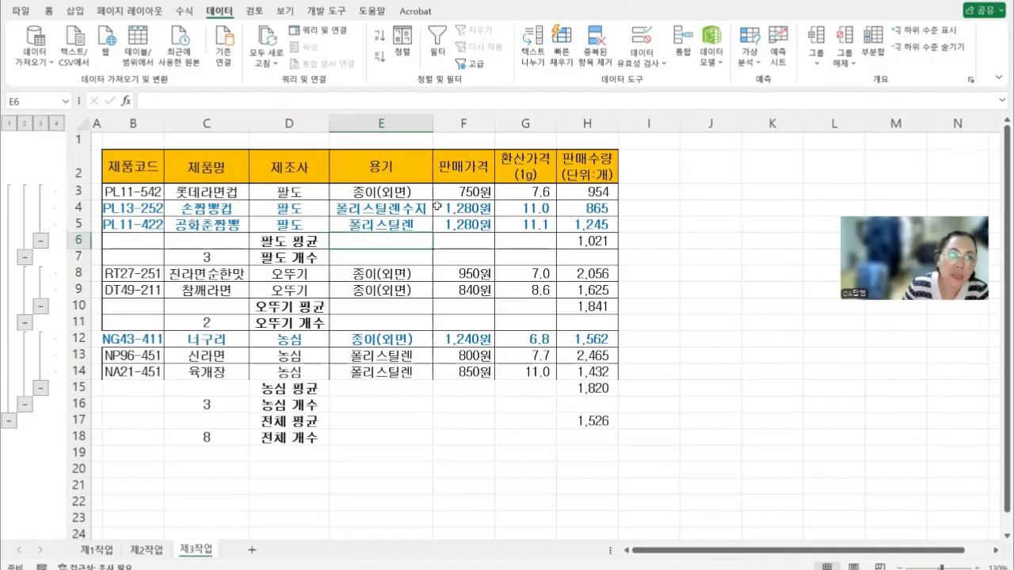
Clear the outline from the subtotaled table and widen the 제품코드 column to fit its codes
click(842, 61)
click(871, 103)
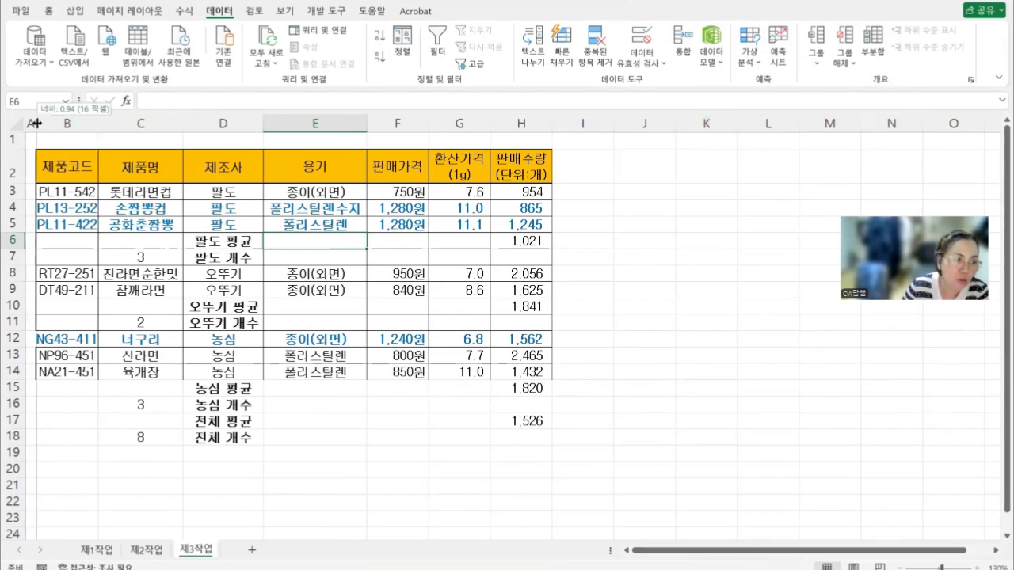
drag(96, 122, 119, 122)
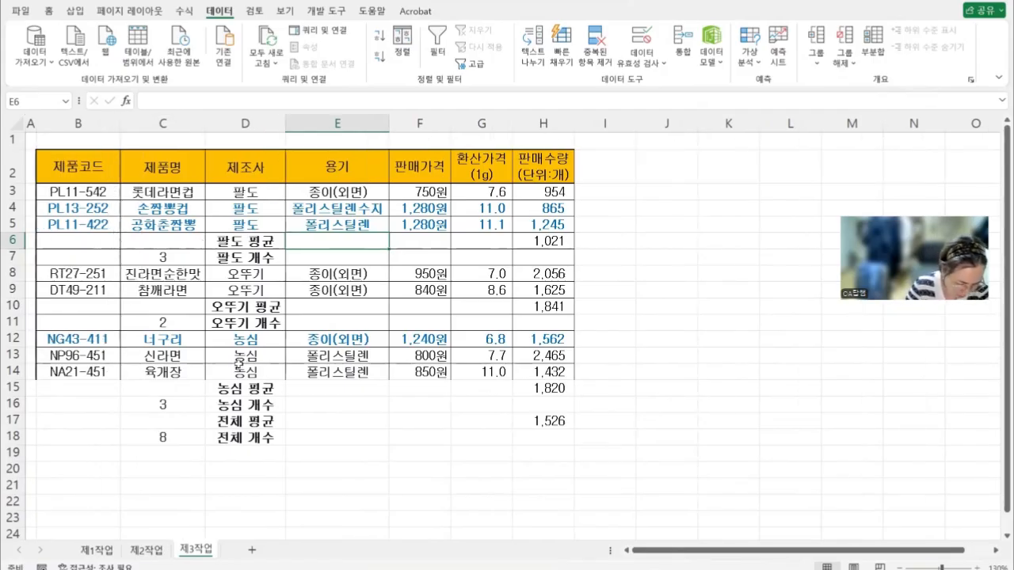
Examine the chart's 출력형태 in the exam image, underlining the product names along the horizontal axis
click(363, 377)
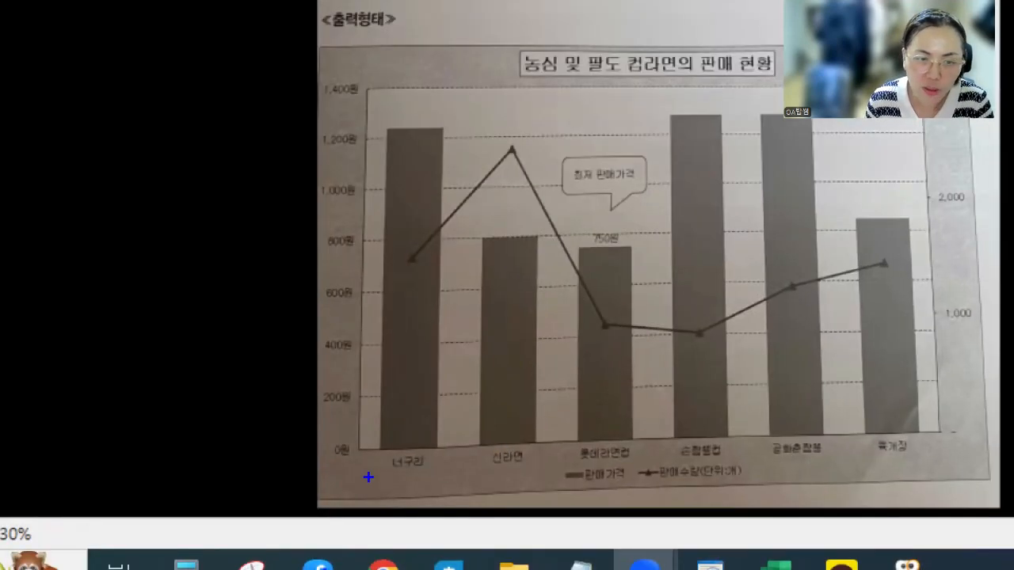
mouse_move(368, 477)
mouse_down()
mouse_move(538, 484)
mouse_move(753, 465)
mouse_move(901, 467)
mouse_up()
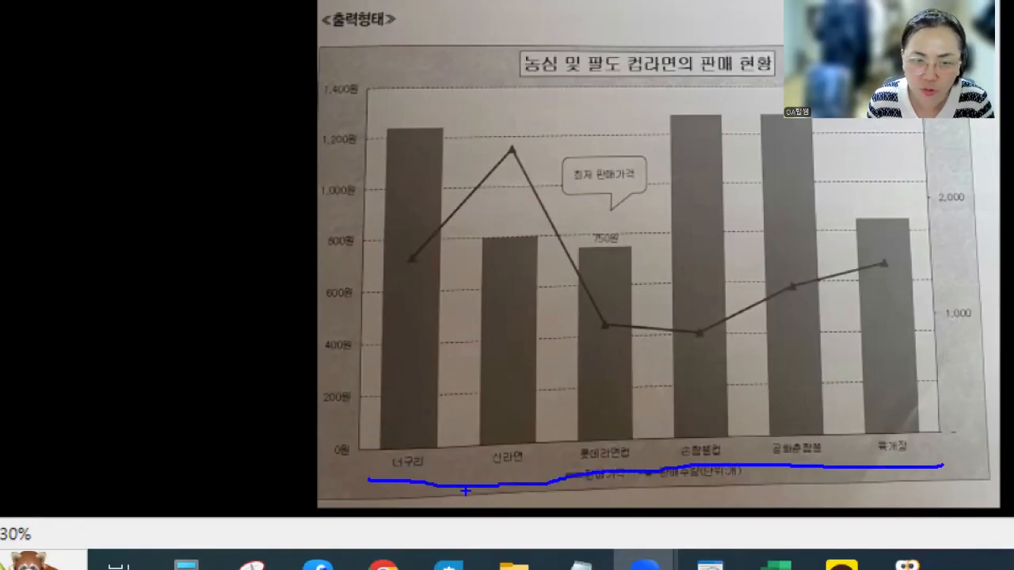
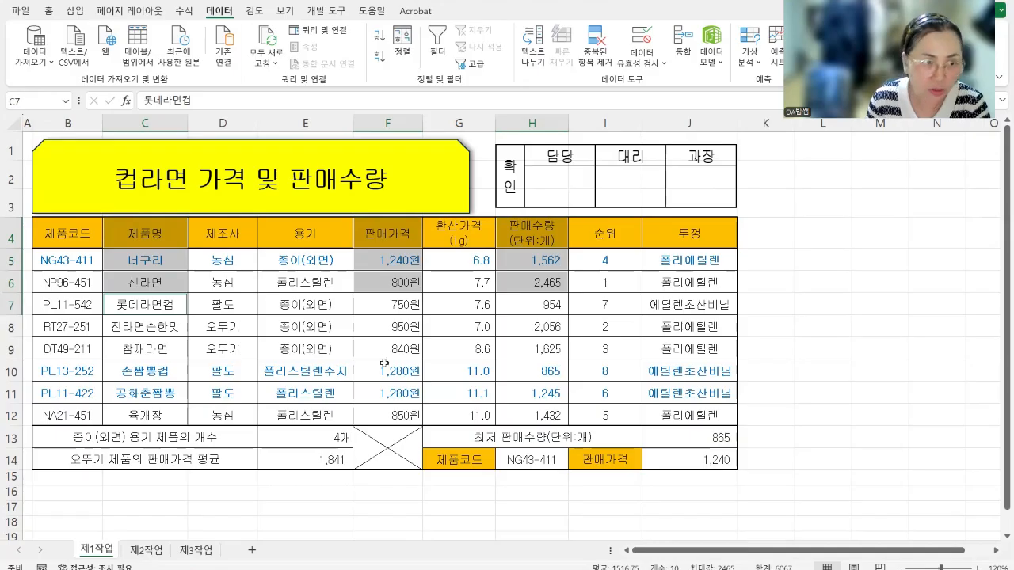
Add the 제품명, 판매가격 and 판매수량 cells of 롯데라면컵, 손짬뽕컵, 공화춘짬뽕 and 육개장 to the chart data selection
ctrl+click(394, 303)
ctrl+click(520, 303)
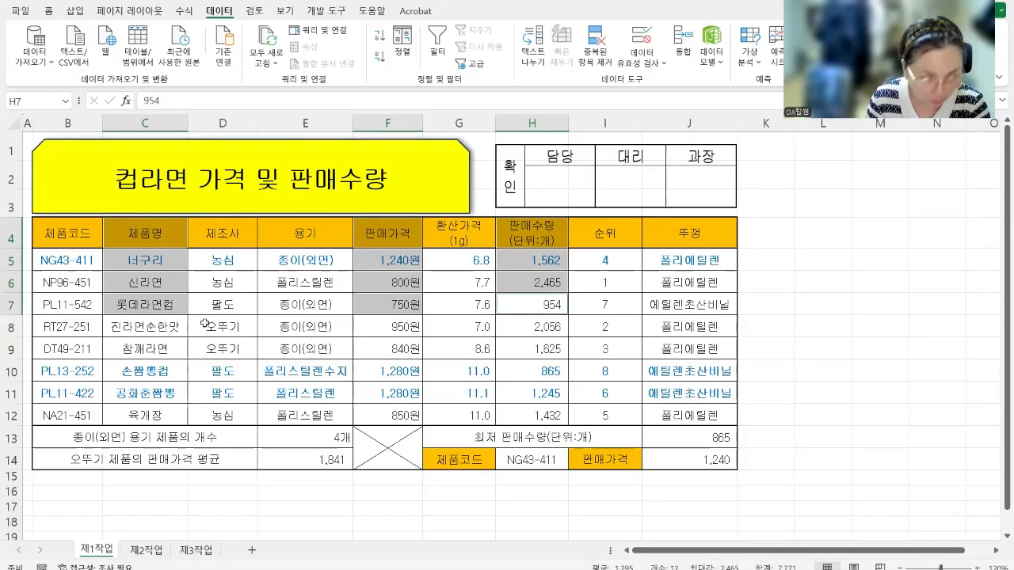
ctrl+click(148, 371)
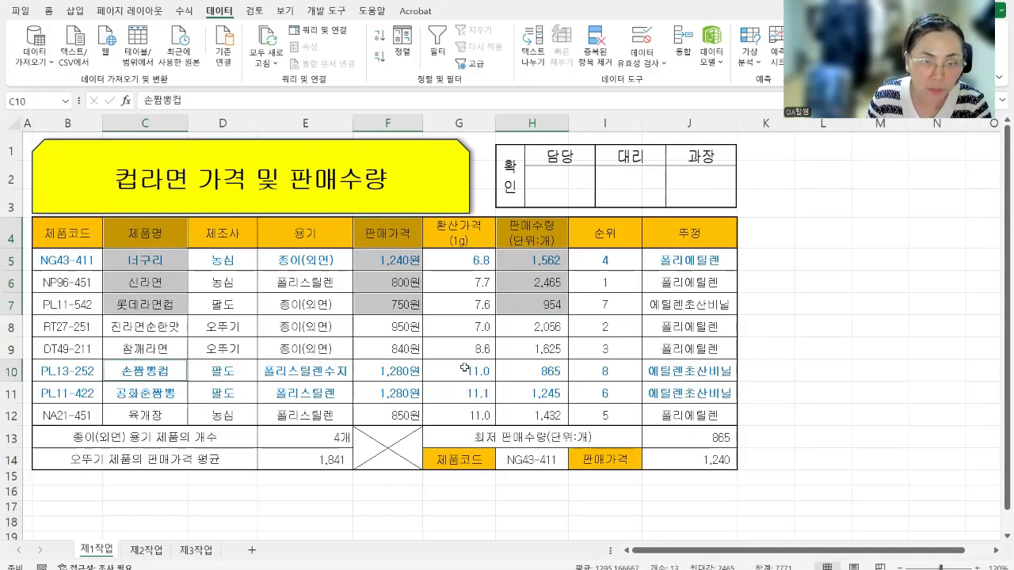
ctrl+click(382, 371)
ctrl+click(523, 367)
ctrl+click(151, 388)
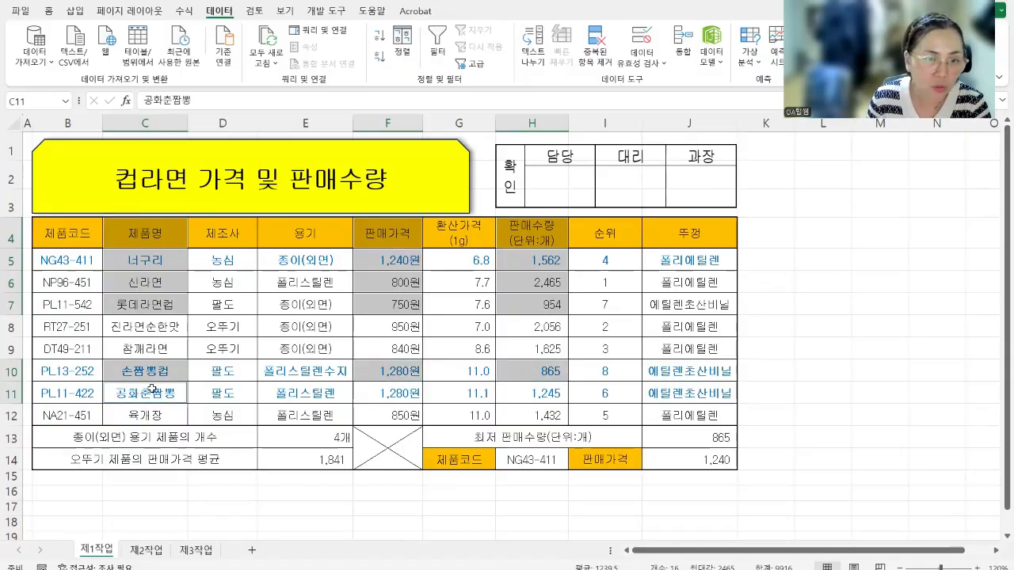
ctrl+click(388, 389)
ctrl+click(535, 386)
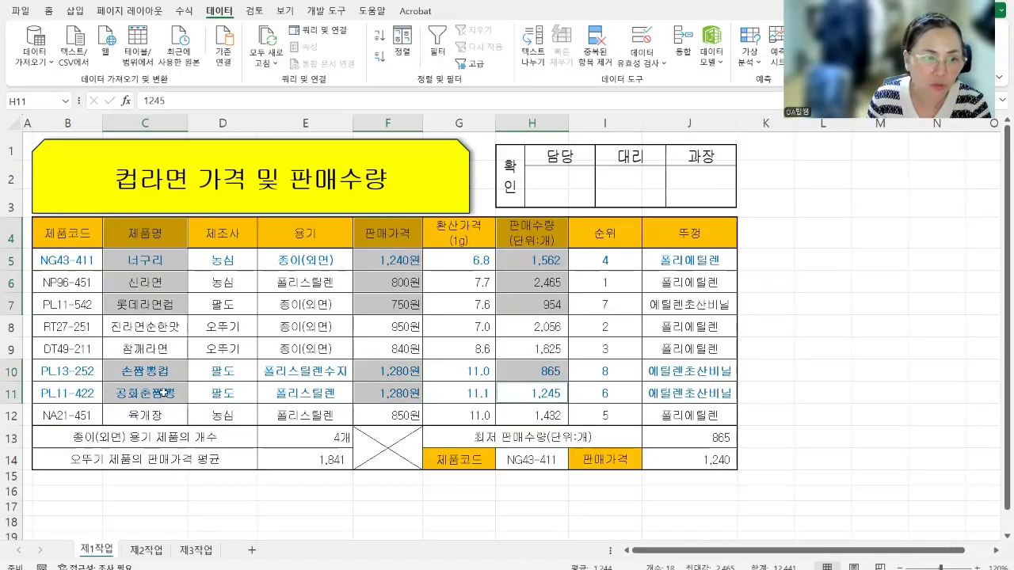
ctrl+click(149, 412)
ctrl+click(404, 414)
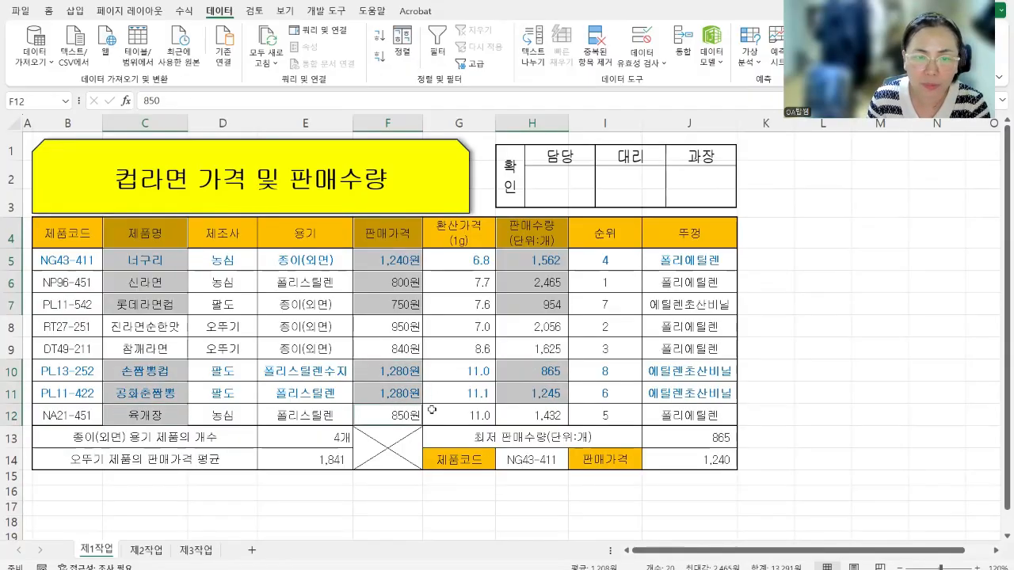
ctrl+click(530, 412)
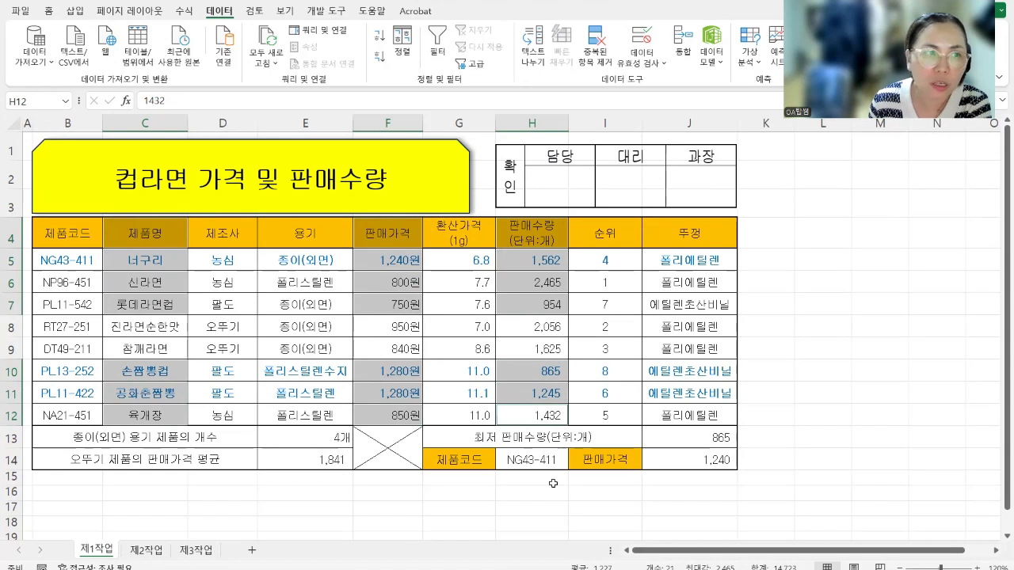
Insert a combo chart with 판매가격 as clustered columns and 판매수량(단위:개) as a line with markers on the secondary axis
click(72, 13)
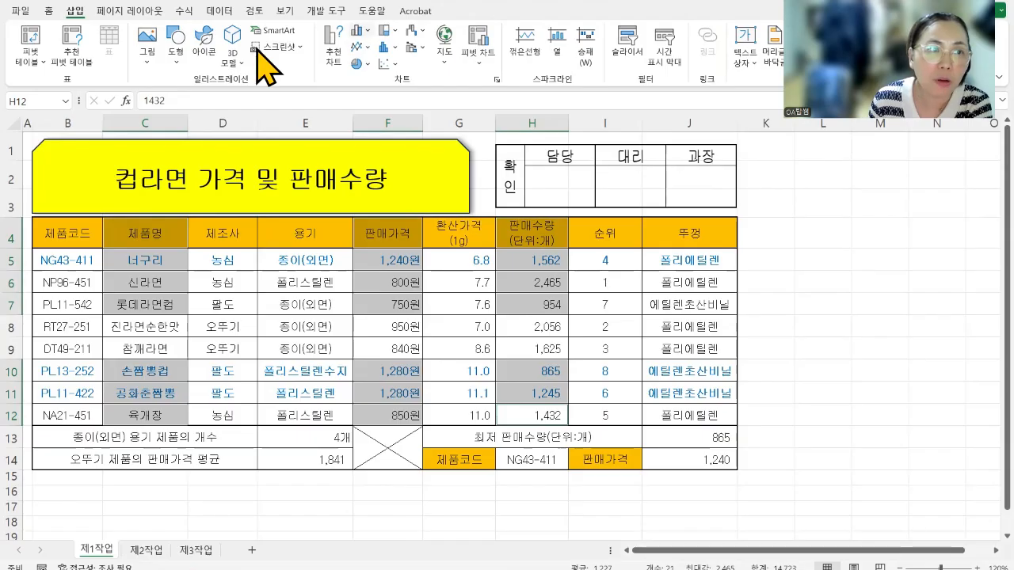
click(360, 32)
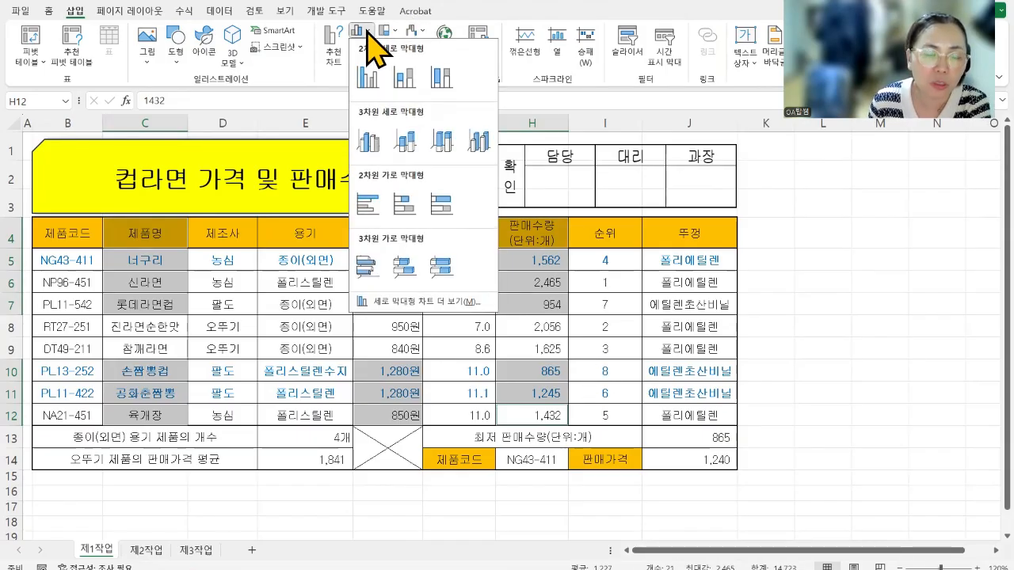
click(457, 303)
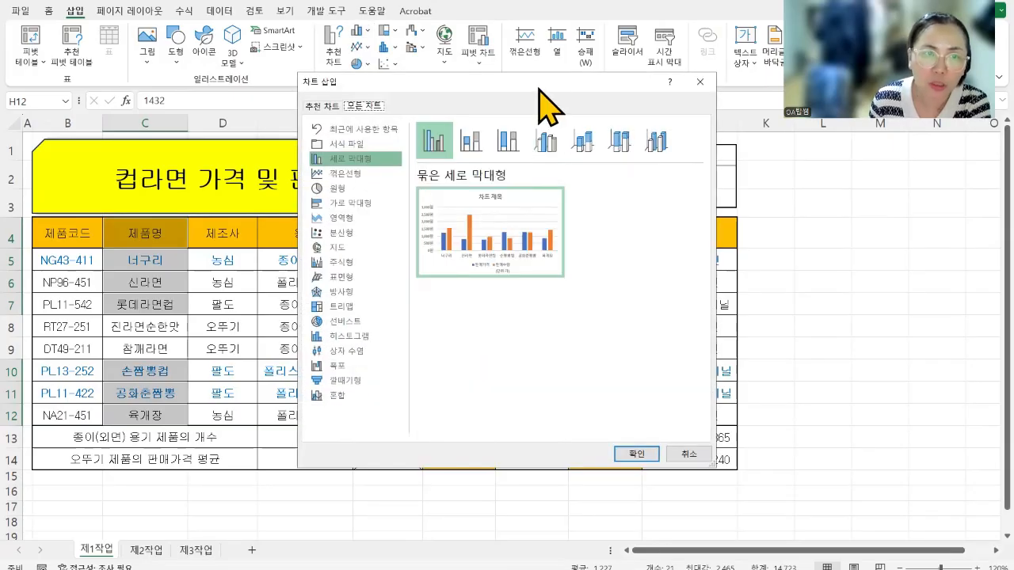
drag(541, 89, 607, 9)
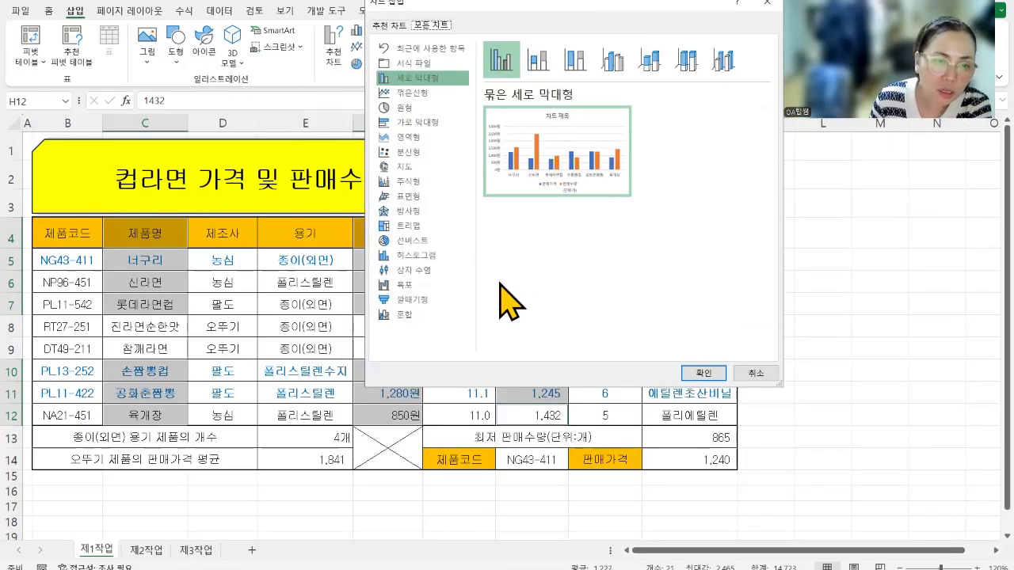
click(405, 321)
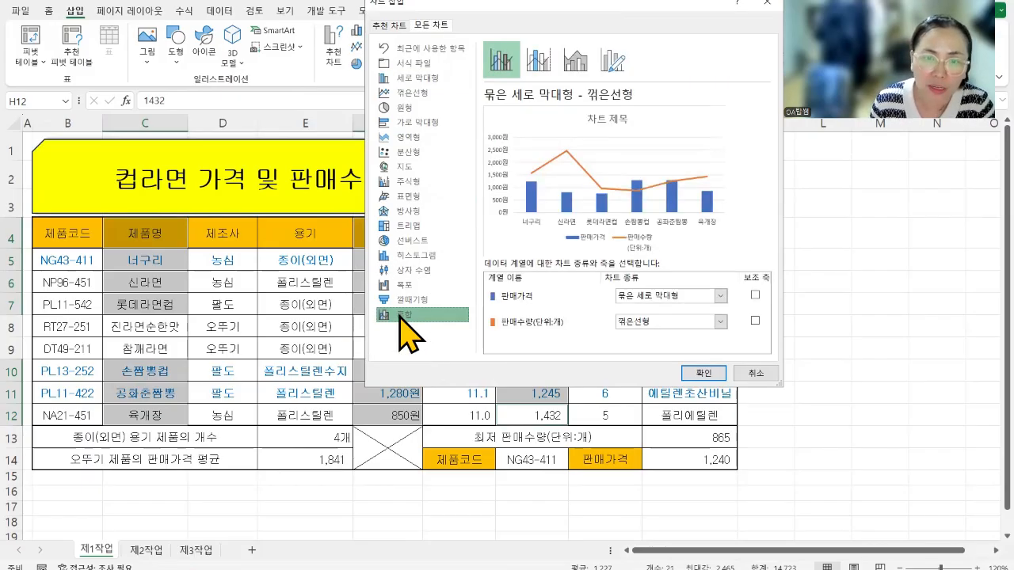
click(657, 323)
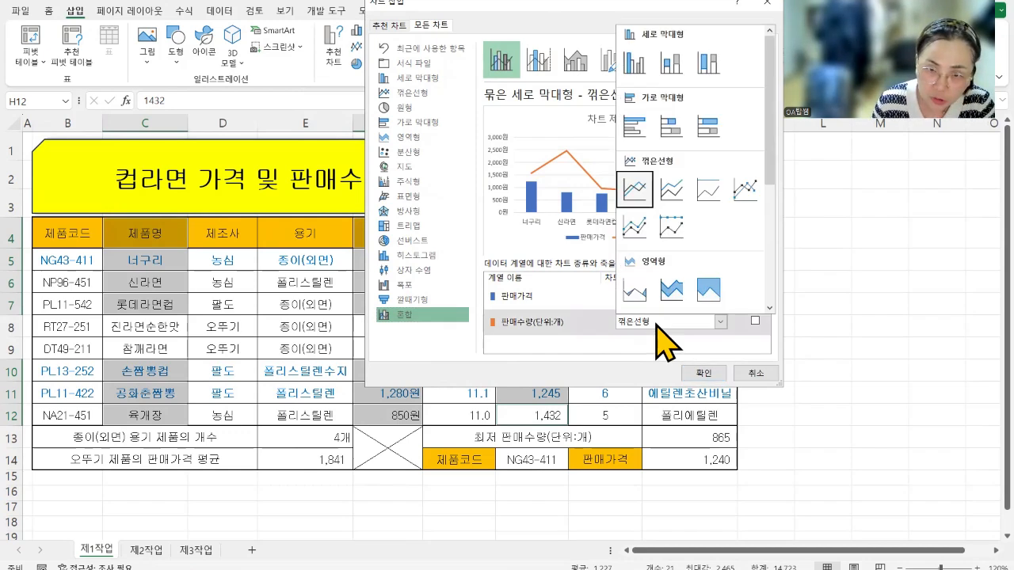
click(740, 194)
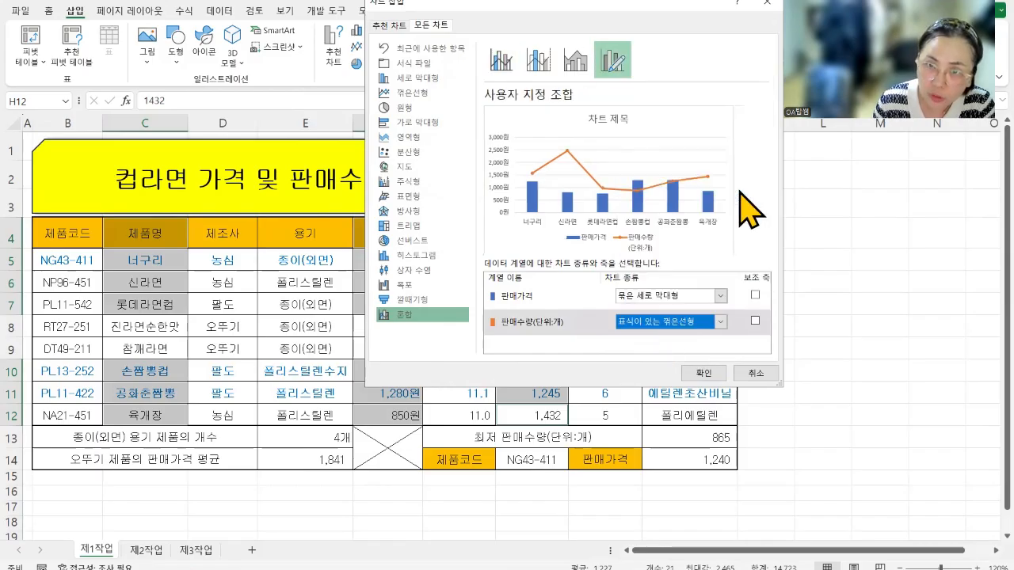
click(754, 320)
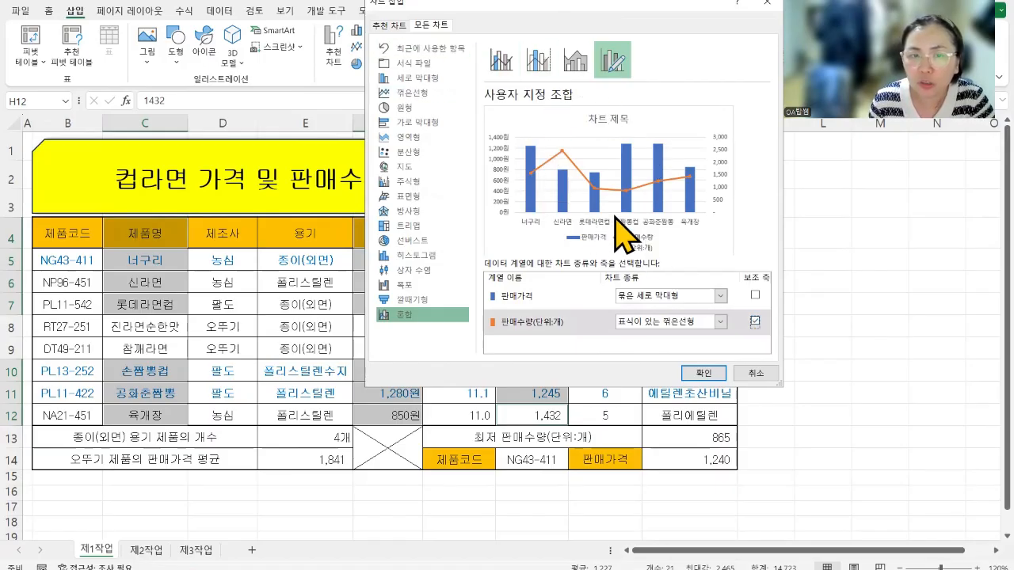
click(678, 369)
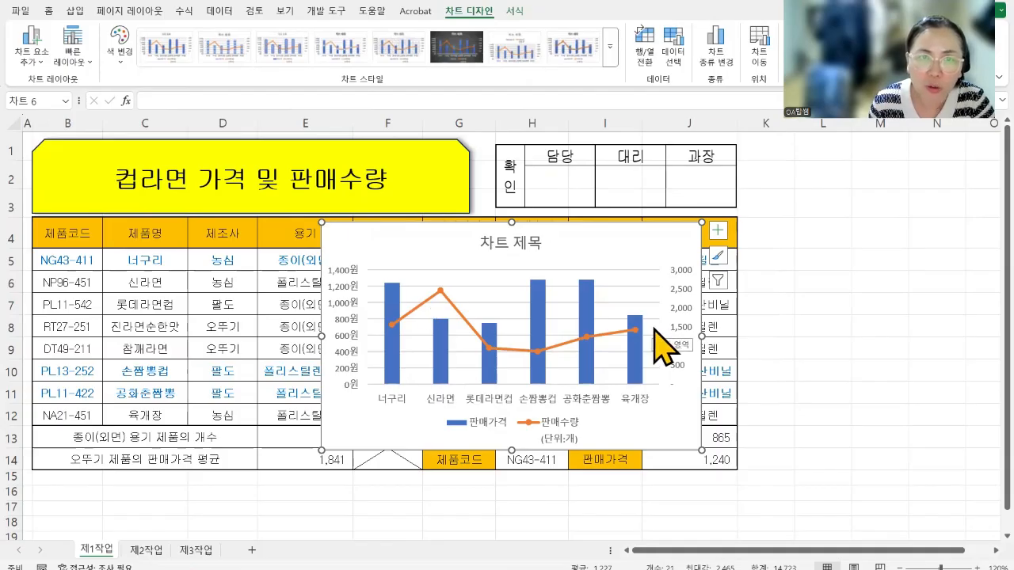
Move the combo chart to a new sheet named 제4작업
click(762, 49)
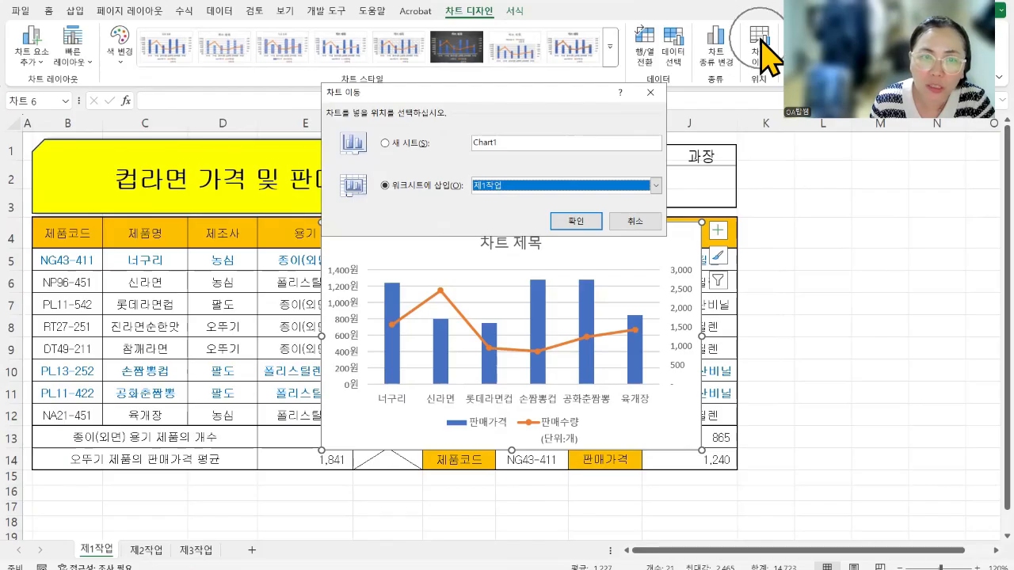
click(396, 143)
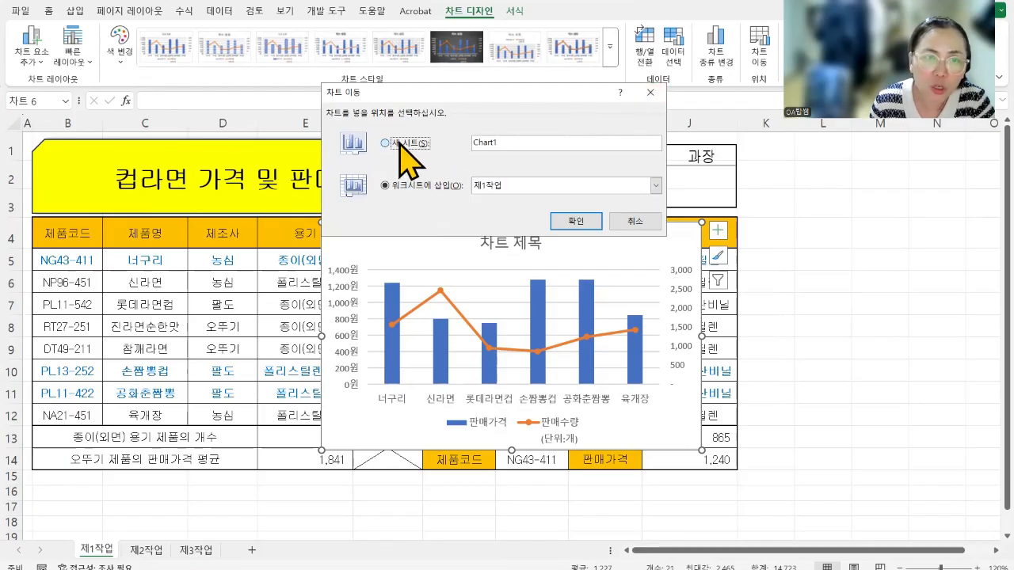
text(W)
text(ㅈ)
text(4작업)
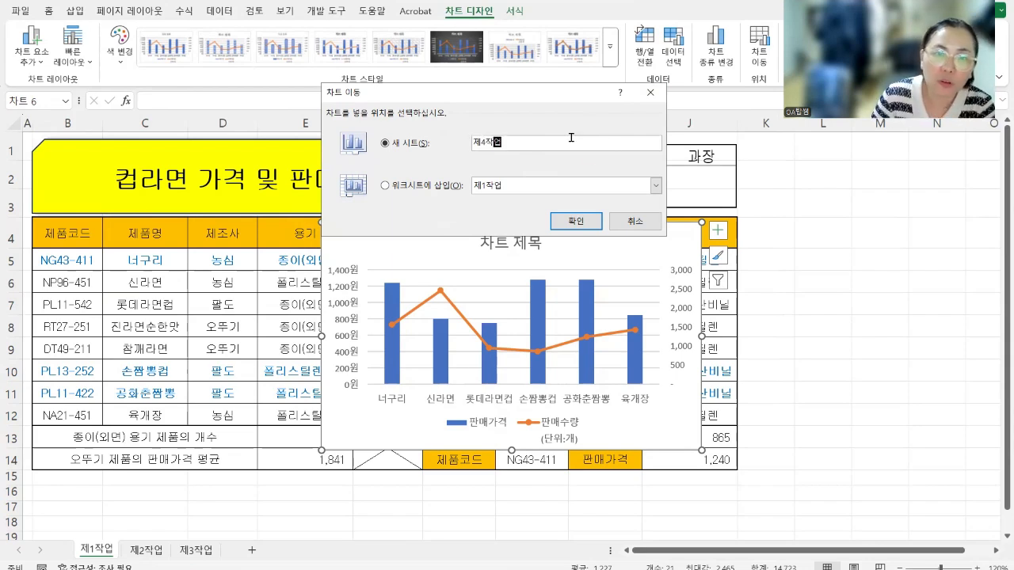
click(574, 223)
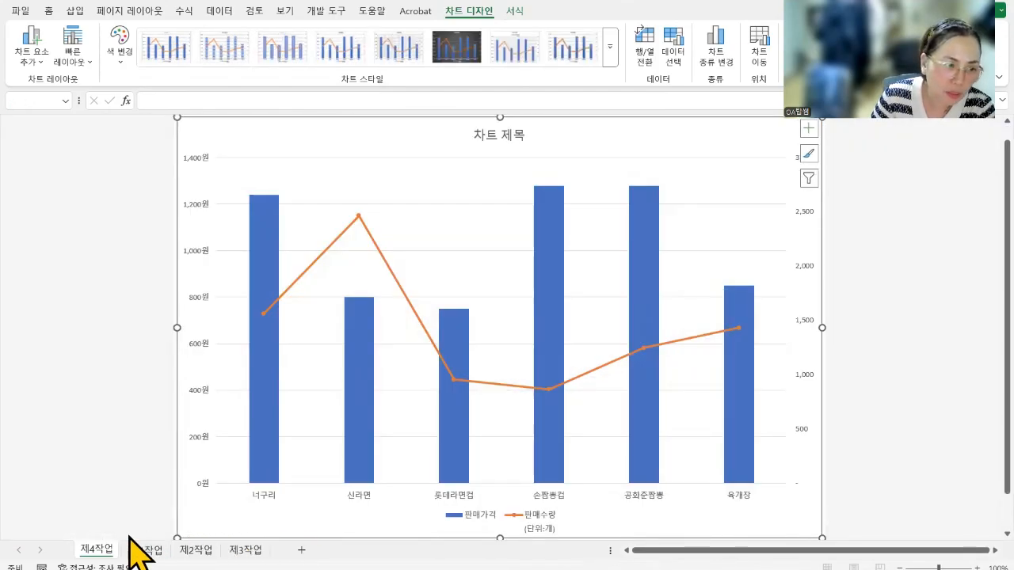
Reorder the sheets so that 제4작업 comes after 제3작업
key(ctrl)
key(ctrl)
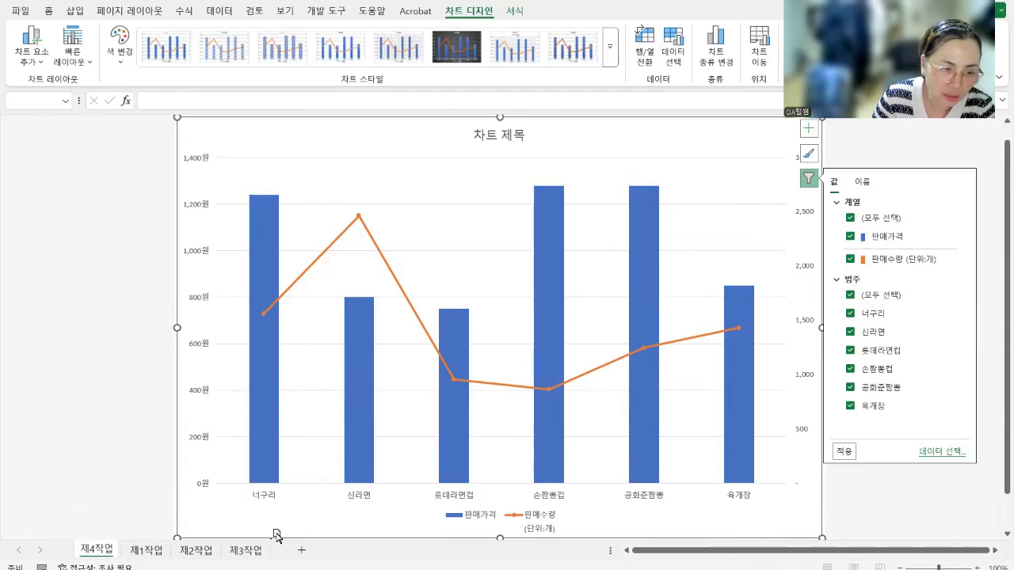
drag(291, 556, 291, 556)
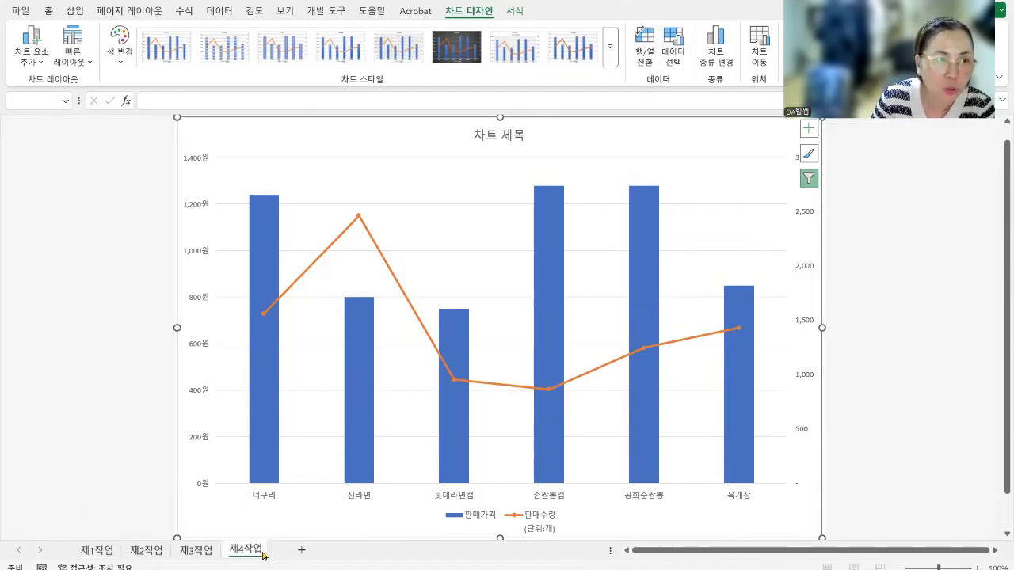
Apply the third quick layout and the first chart style to the chart
click(84, 65)
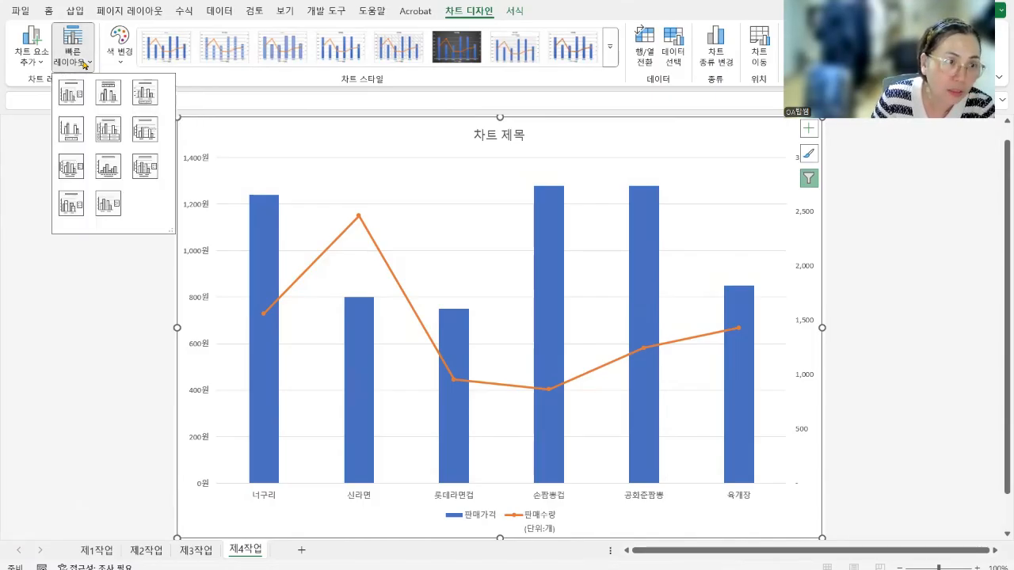
click(145, 93)
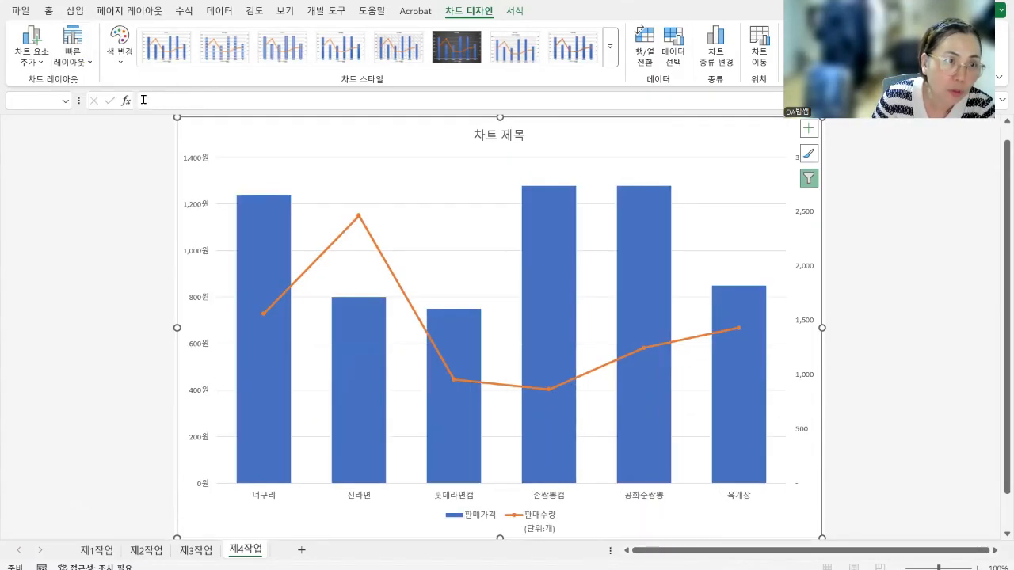
click(152, 51)
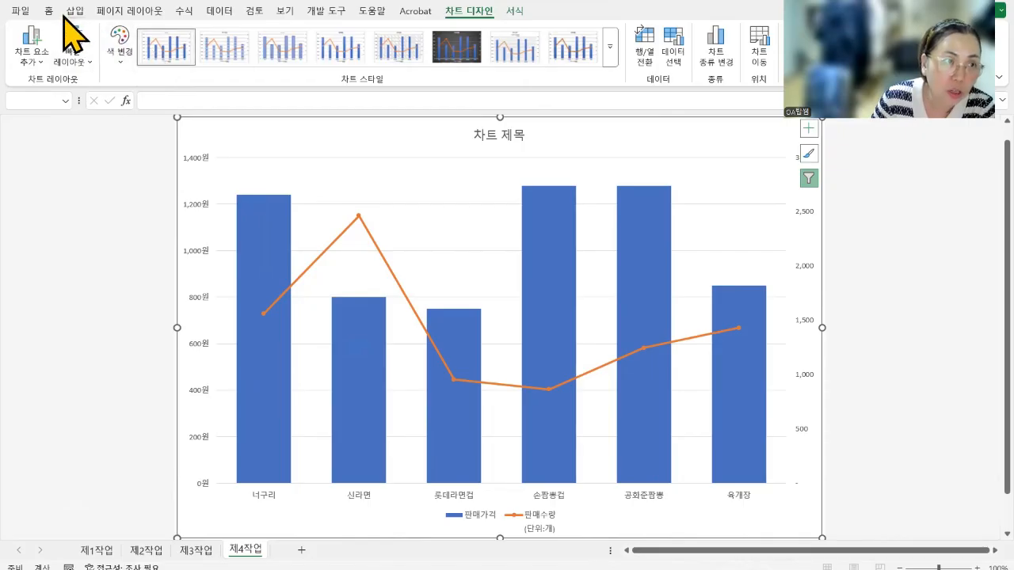
Set the whole chart's font to 굴림 at size 11
click(50, 11)
click(161, 36)
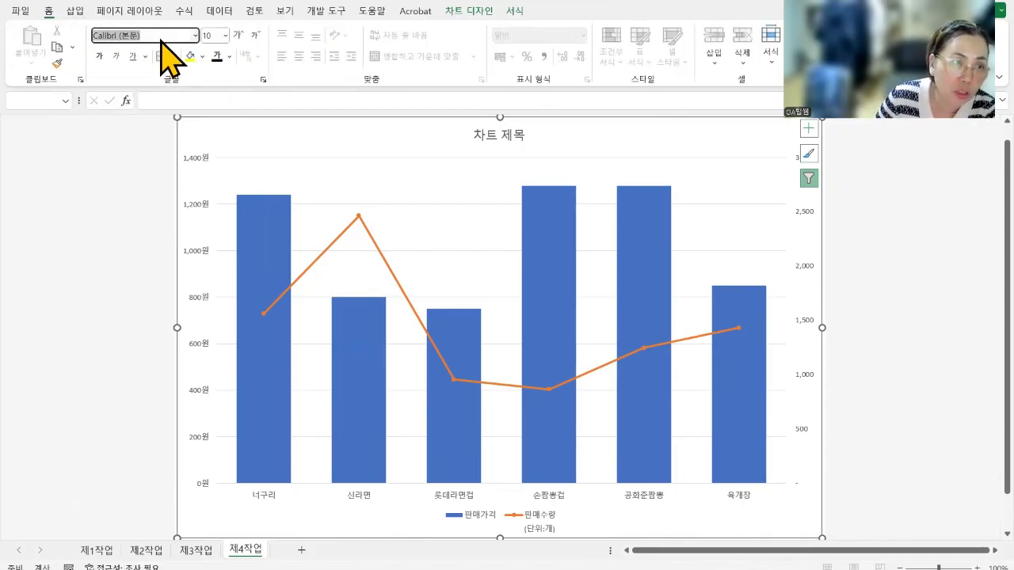
text(굴림)
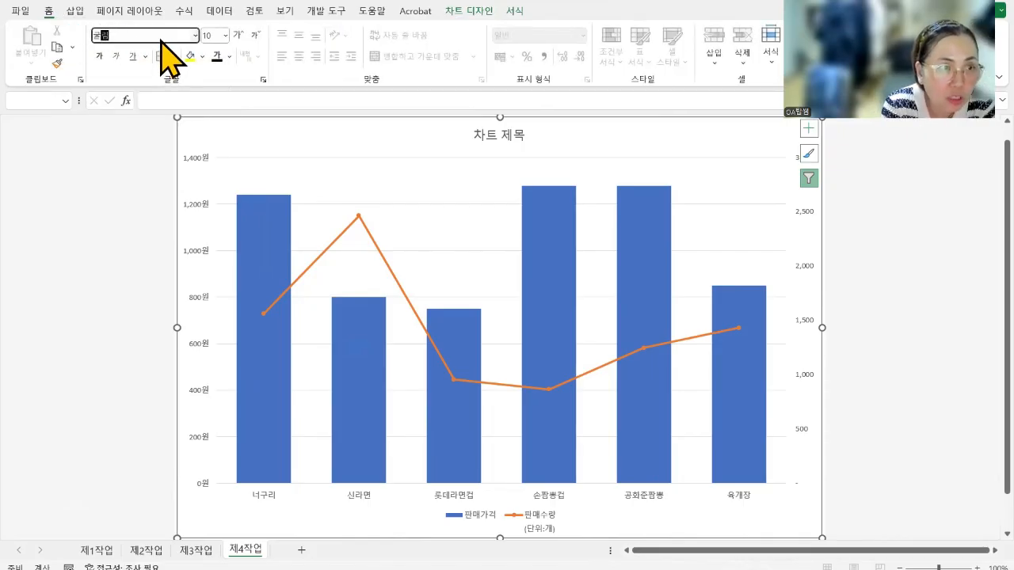
key(Return)
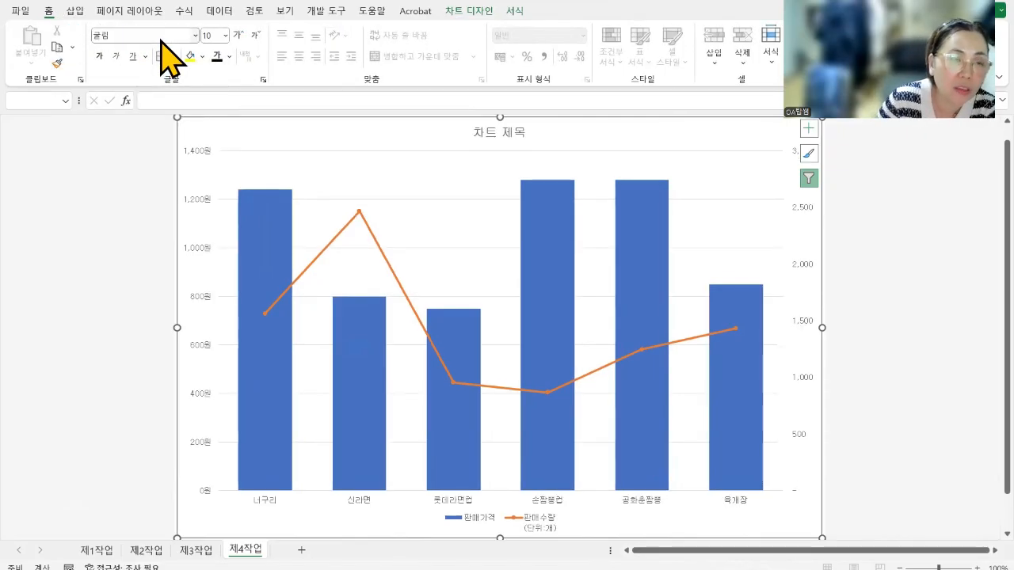
click(226, 35)
click(215, 115)
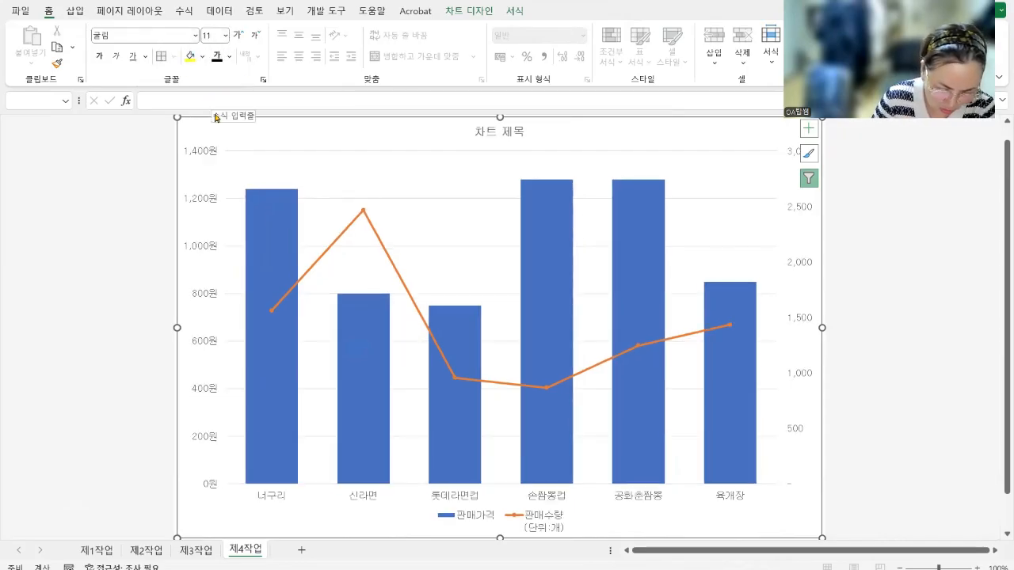
Fill the chart area with the pale blue tissue paper texture
click(480, 14)
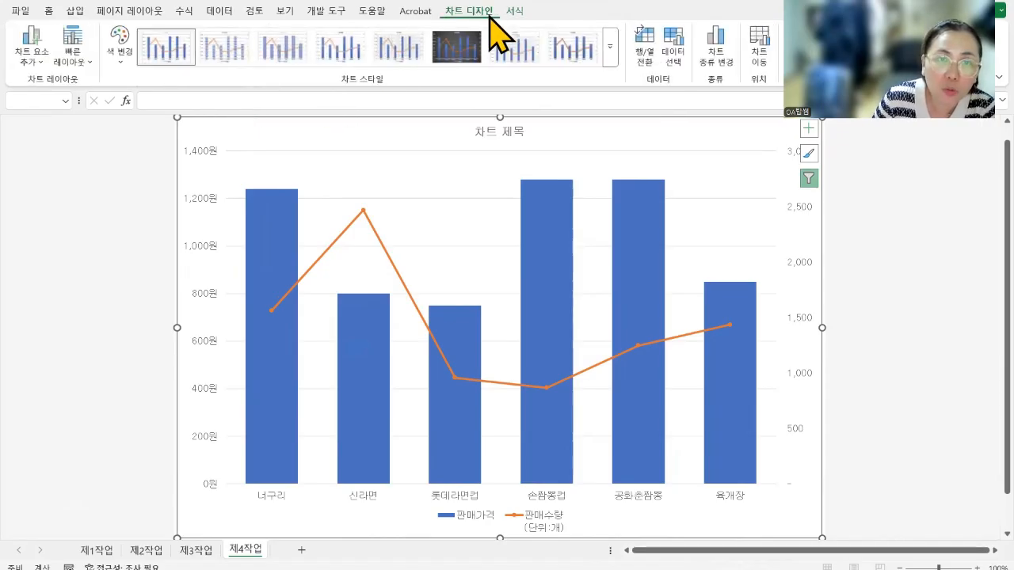
click(511, 11)
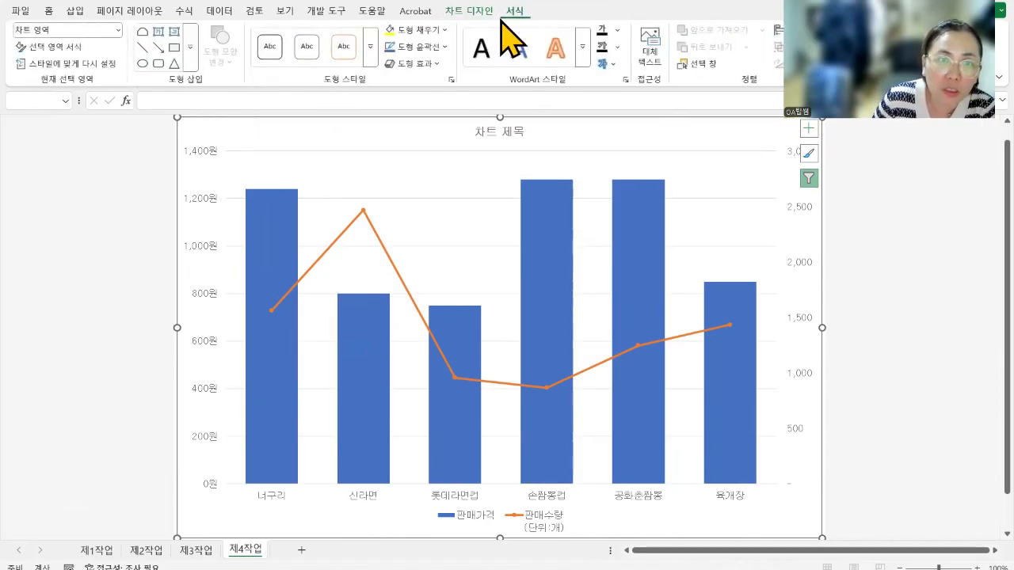
click(426, 32)
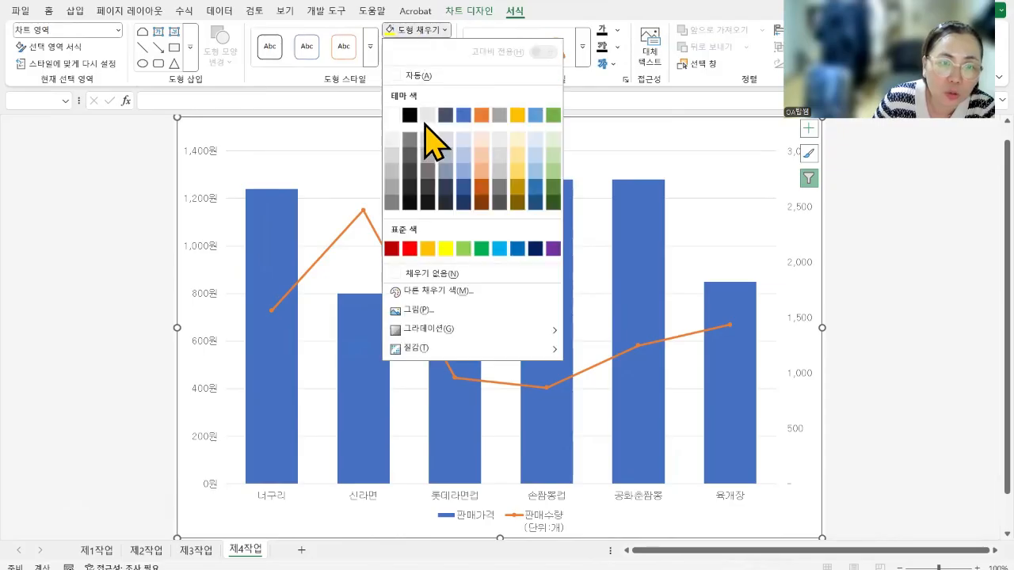
mouse_move(429, 353)
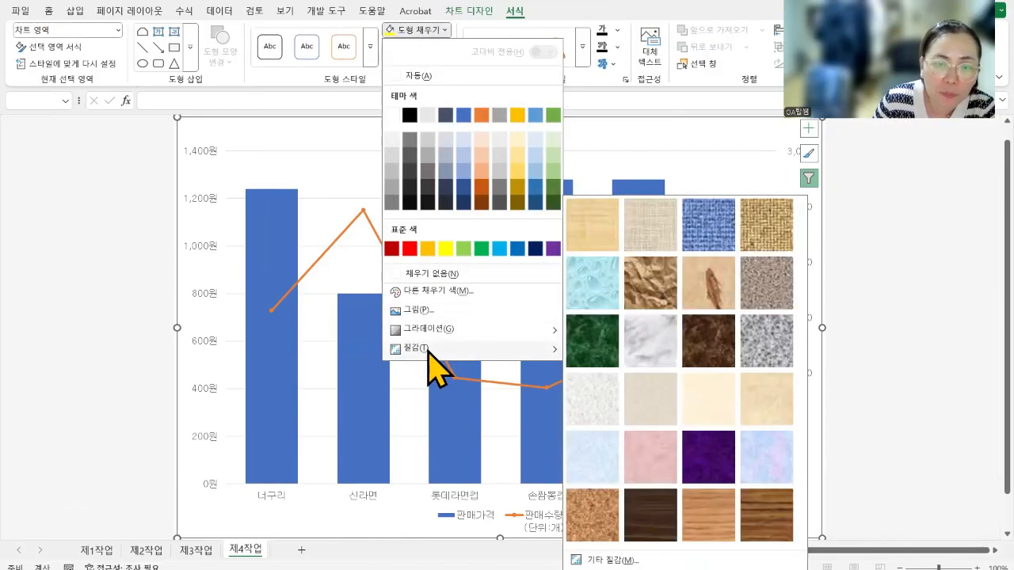
click(584, 446)
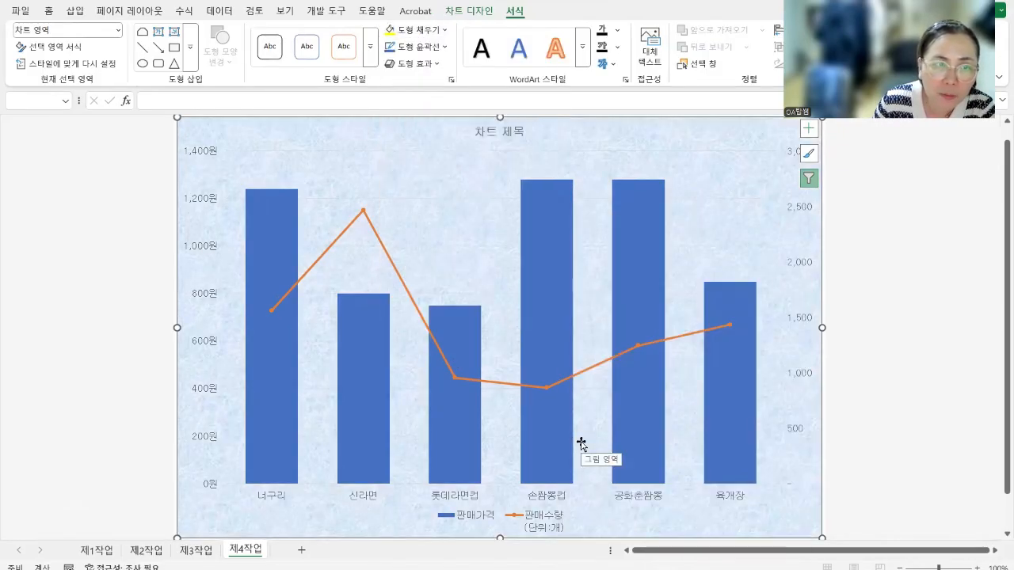
Fill the chart's plot area with white, background 1
click(471, 262)
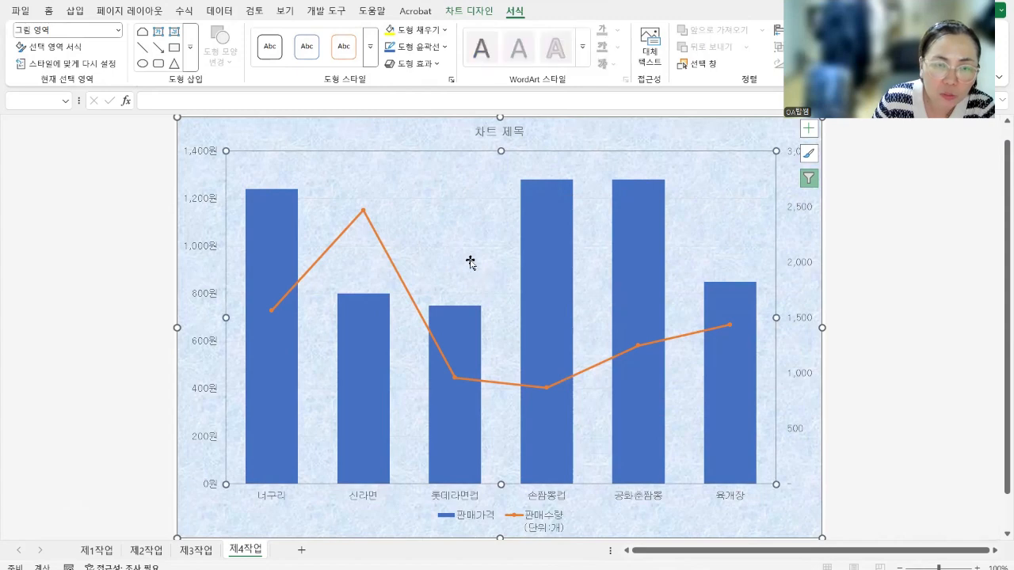
click(419, 30)
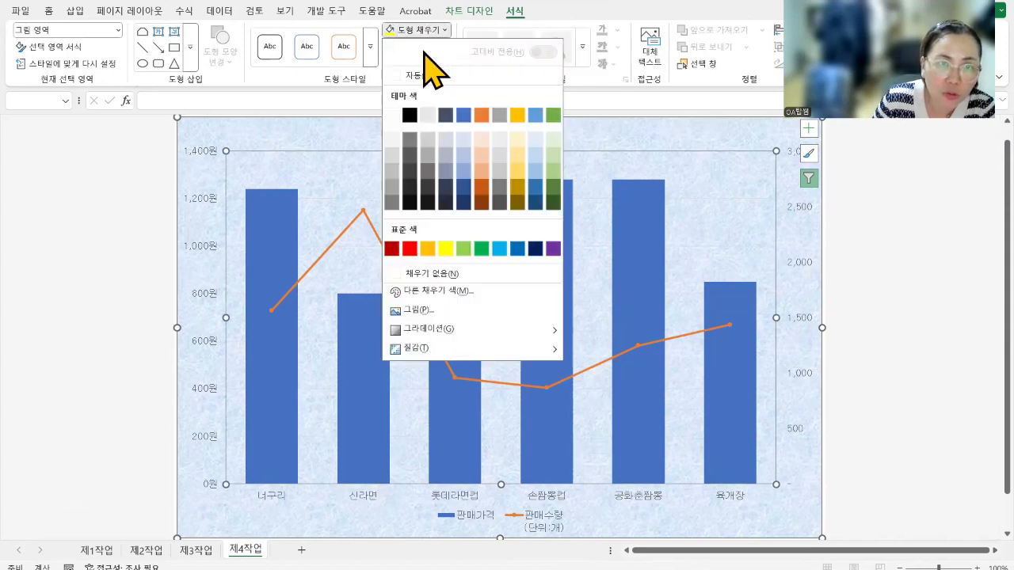
click(391, 115)
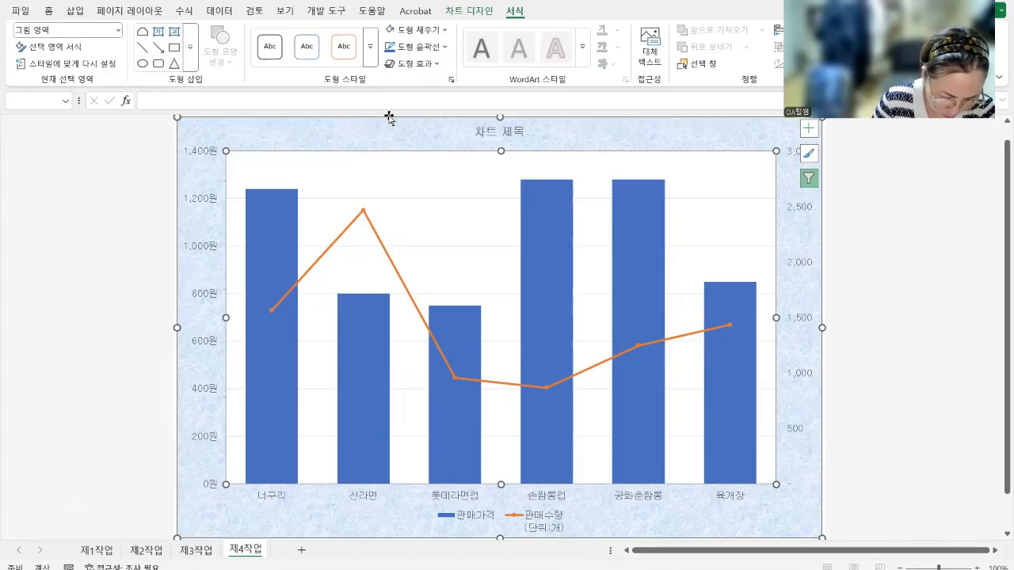
Replace the chart title text with "농심 및 팔도 컵라면의 판매 현황"
click(478, 130)
drag(476, 131, 533, 134)
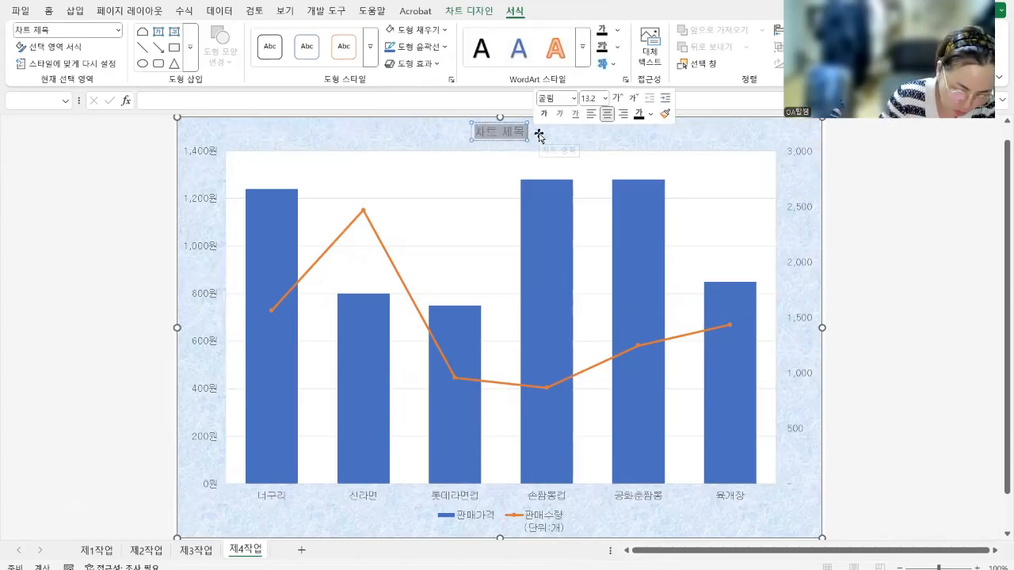
text(농시)
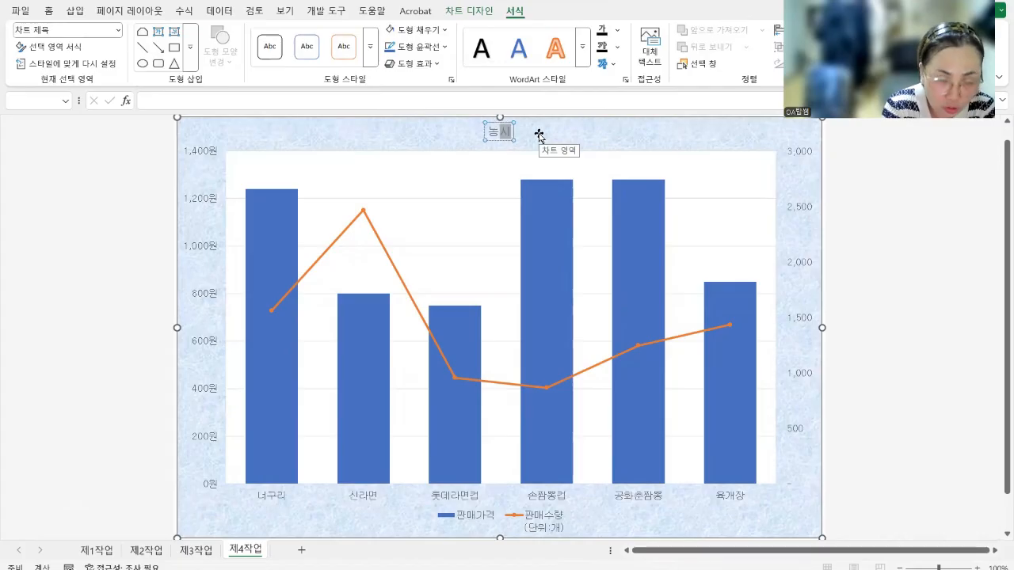
text( 라)
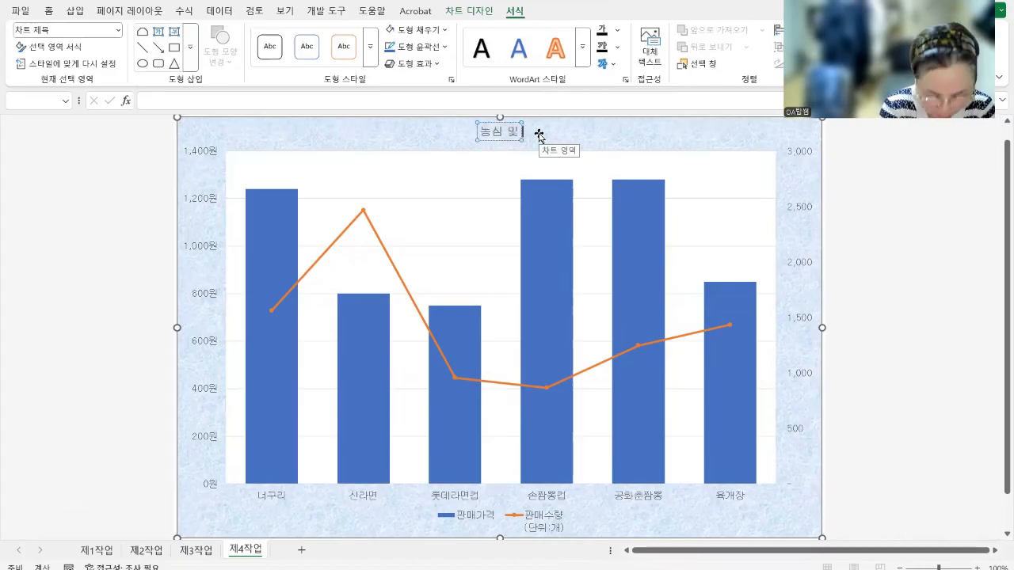
text( 팔도 컵라면)
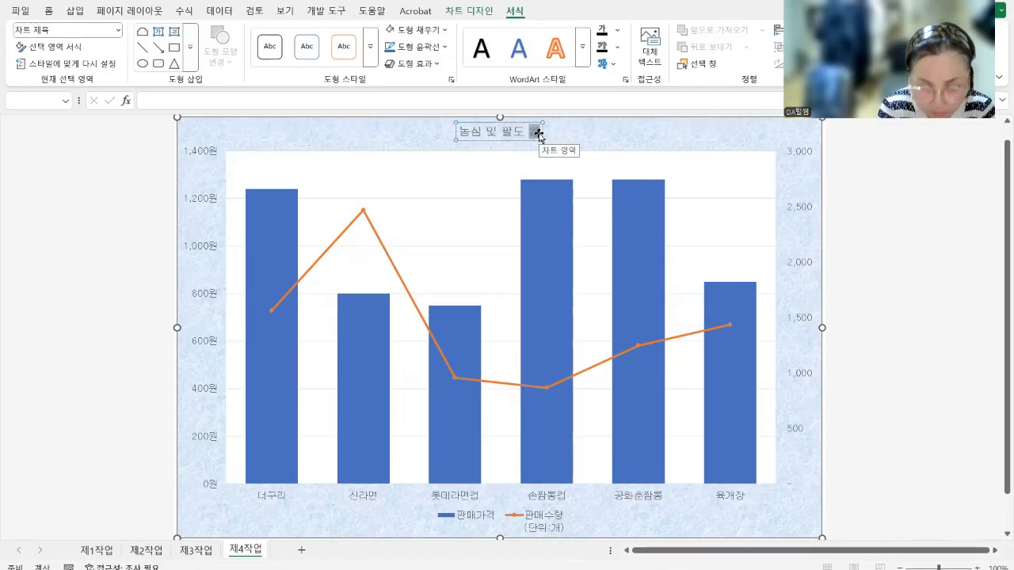
text(의 판매)
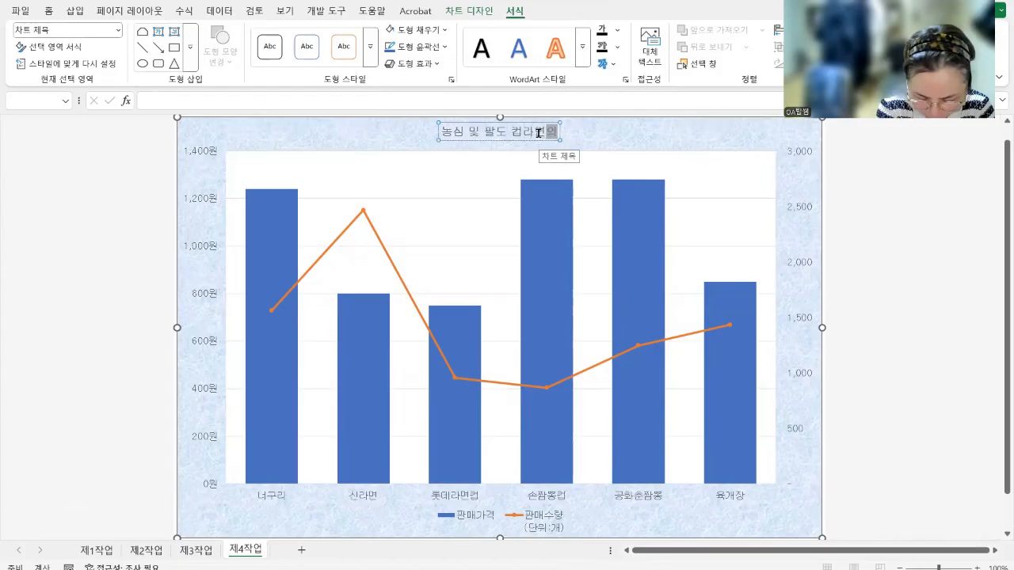
text( 현황)
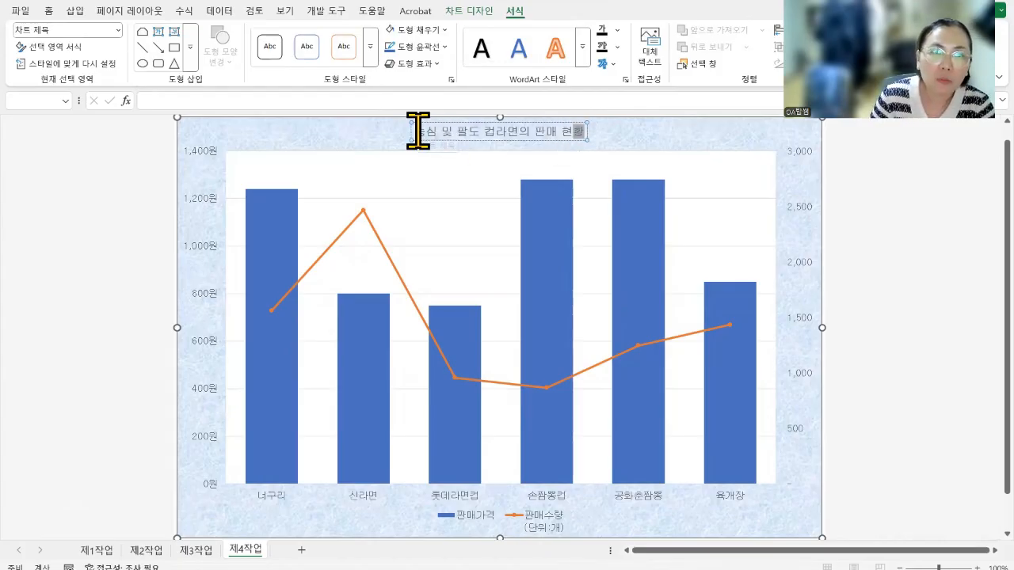
Set the whole chart title to size 24 and make it bold
drag(418, 131, 587, 133)
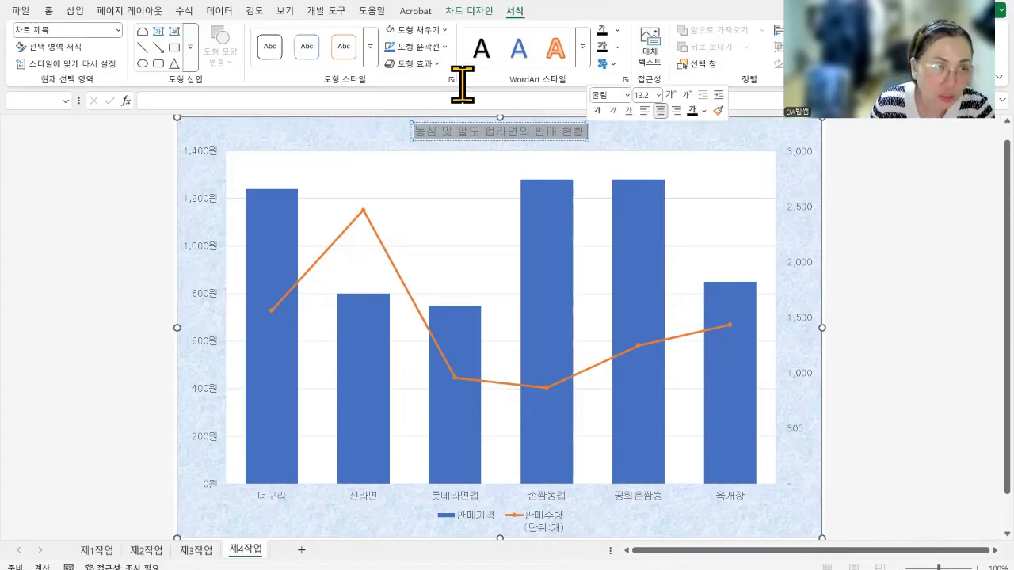
click(51, 14)
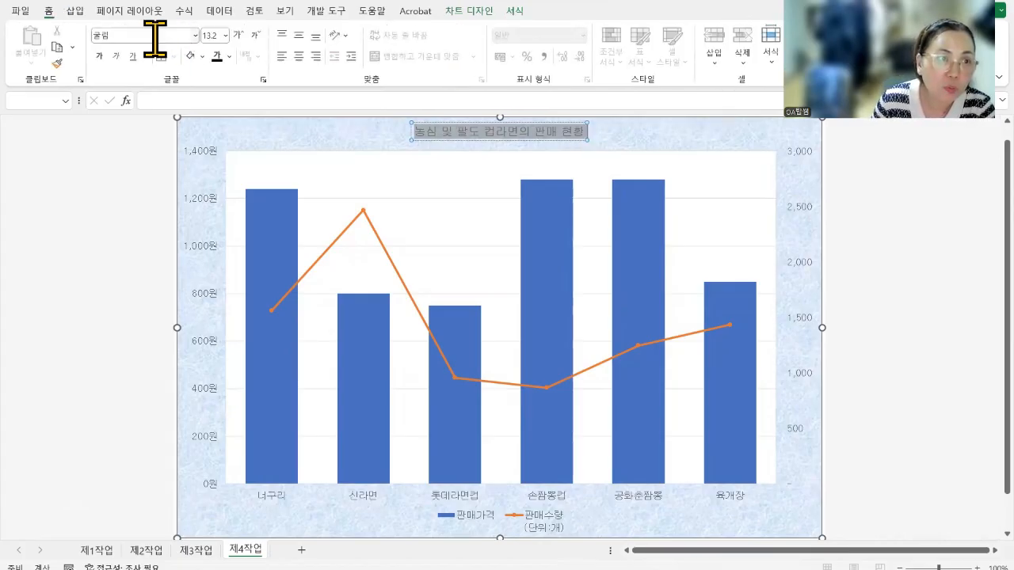
click(145, 37)
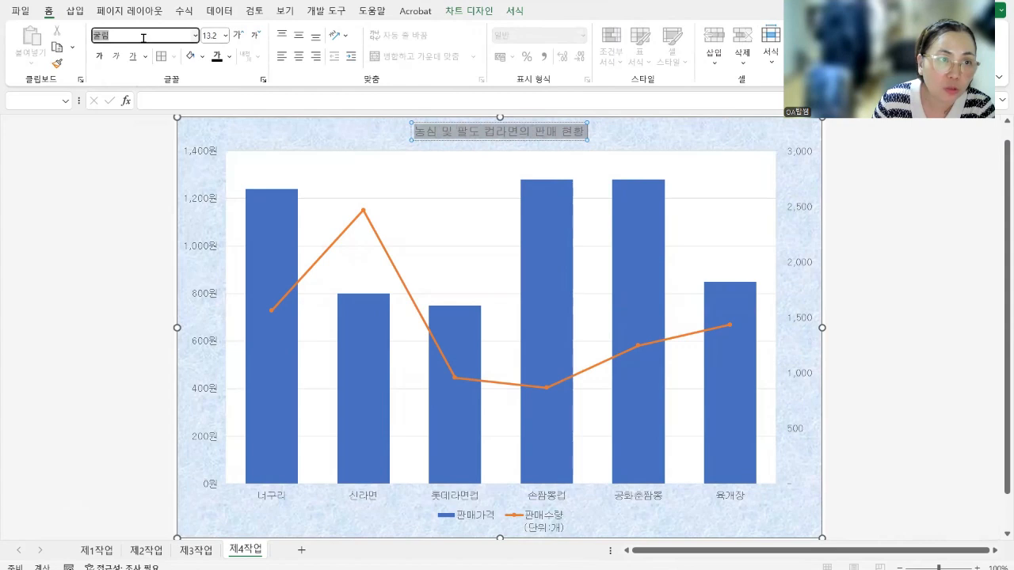
click(225, 35)
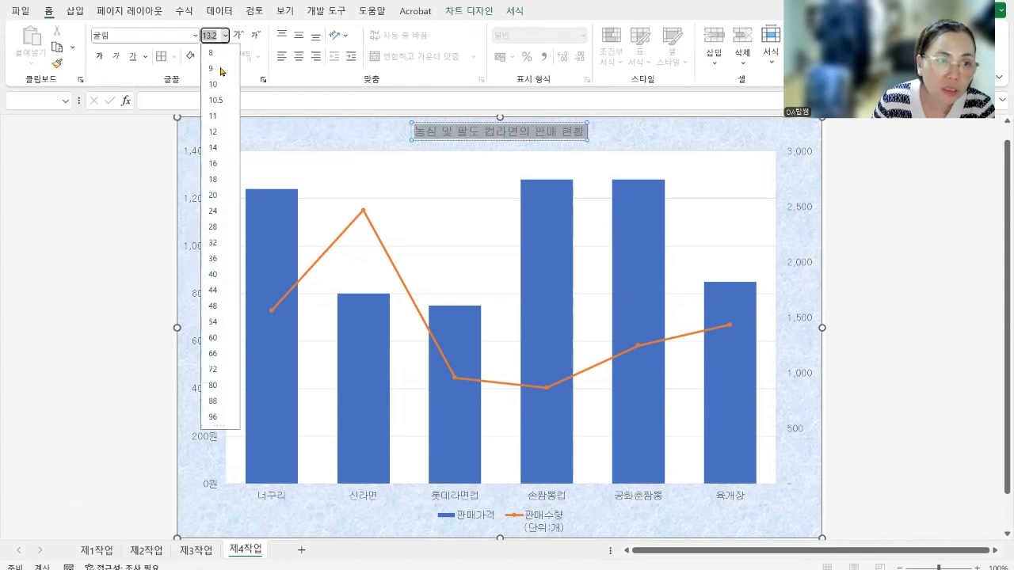
click(214, 211)
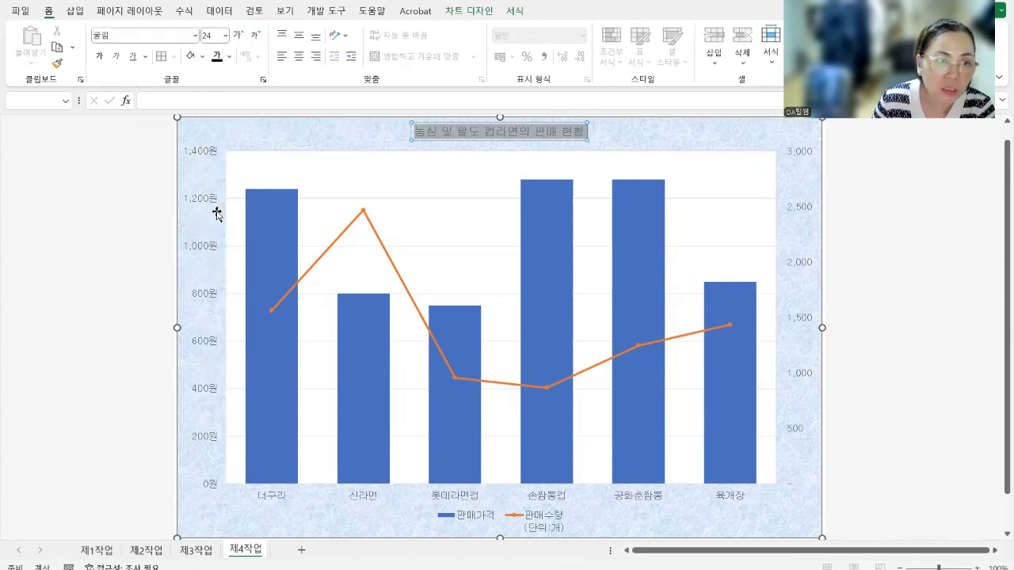
click(97, 55)
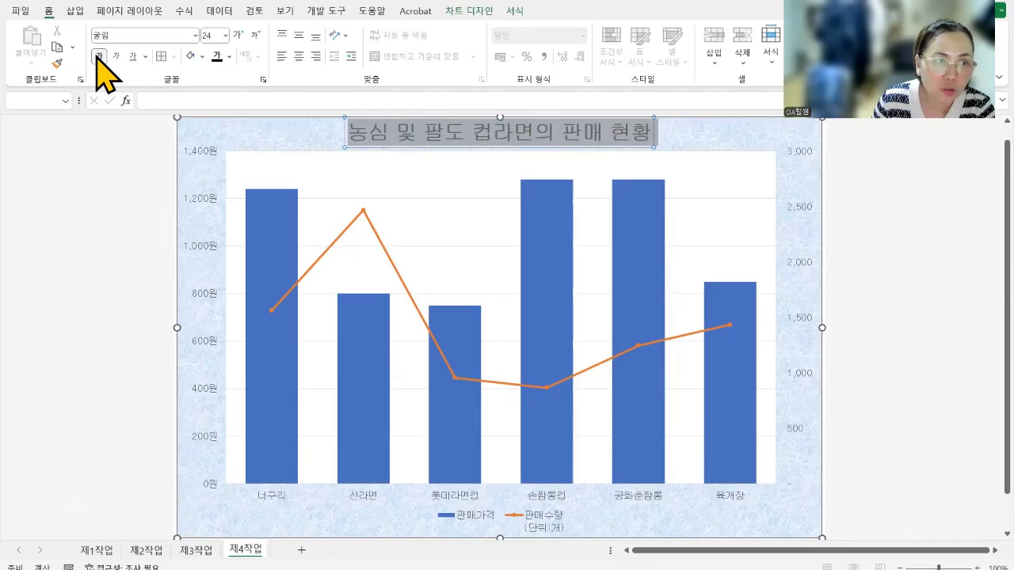
Fill the chart title box with white, background 1, and add an outline around it
click(203, 57)
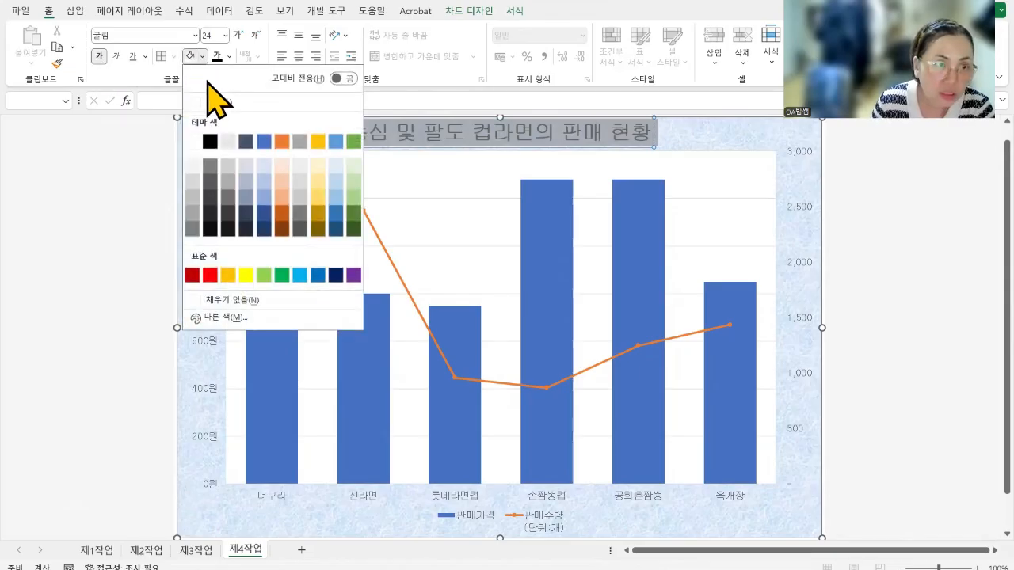
click(190, 144)
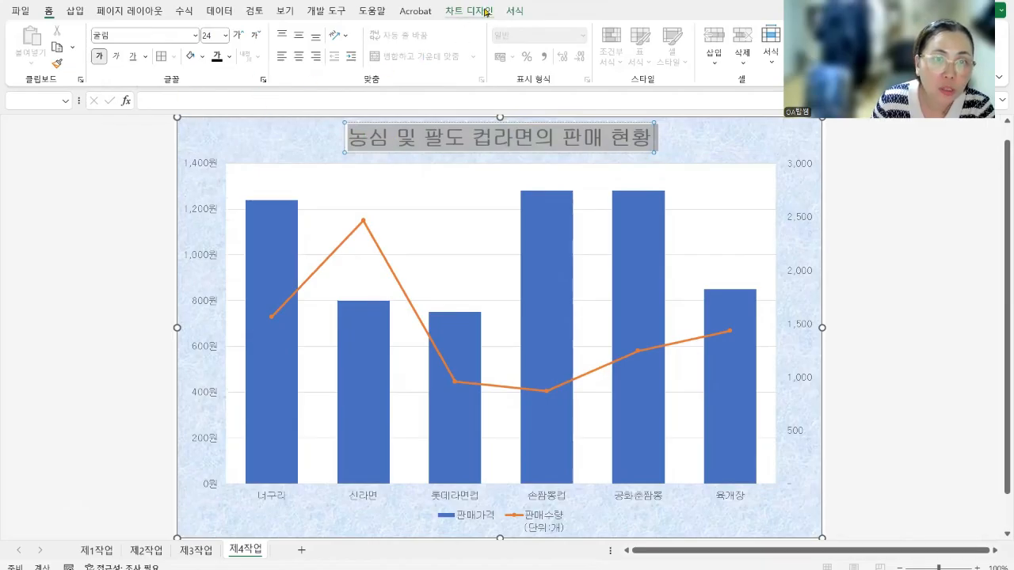
click(514, 11)
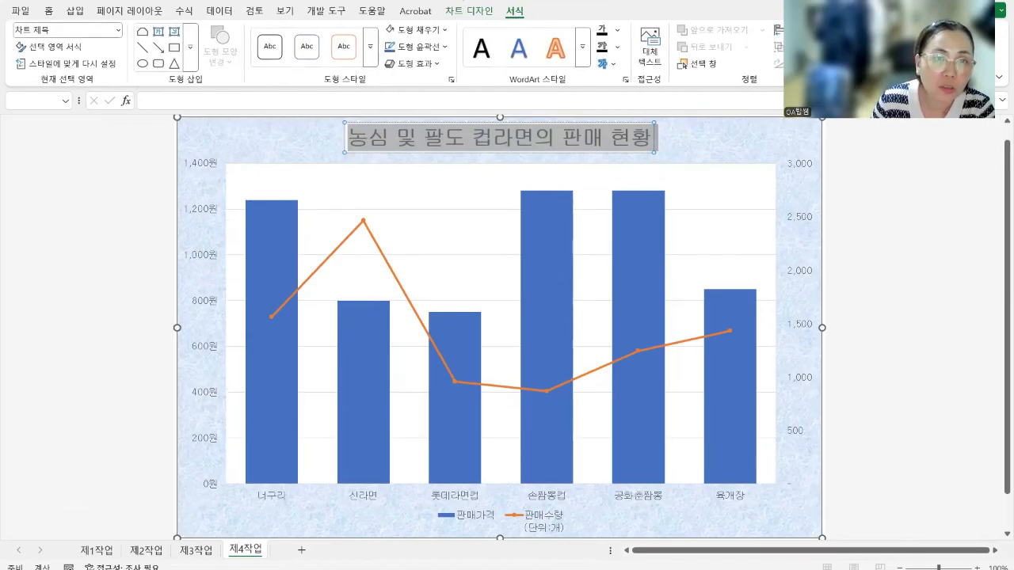
click(413, 30)
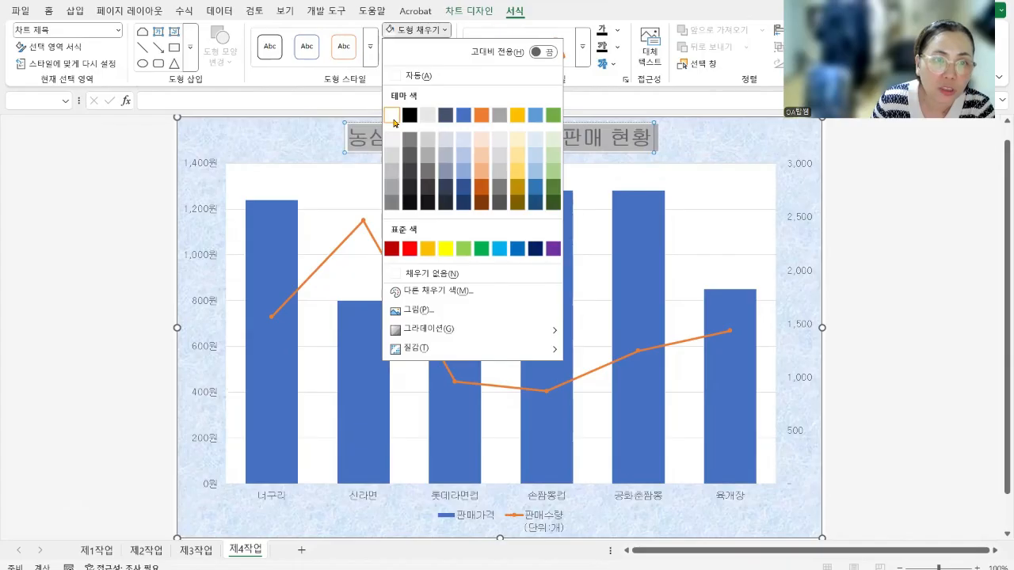
click(394, 120)
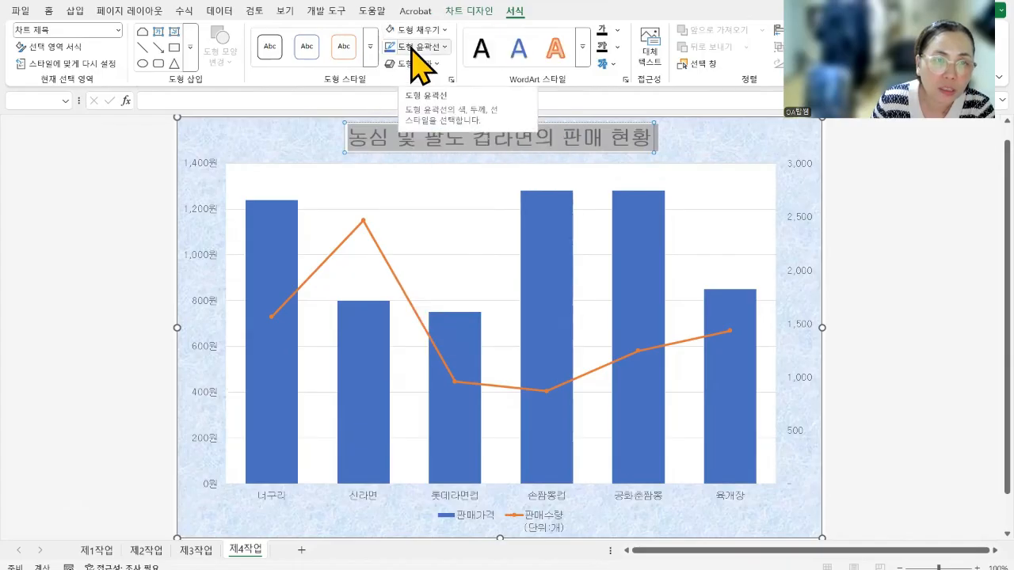
click(412, 47)
click(396, 93)
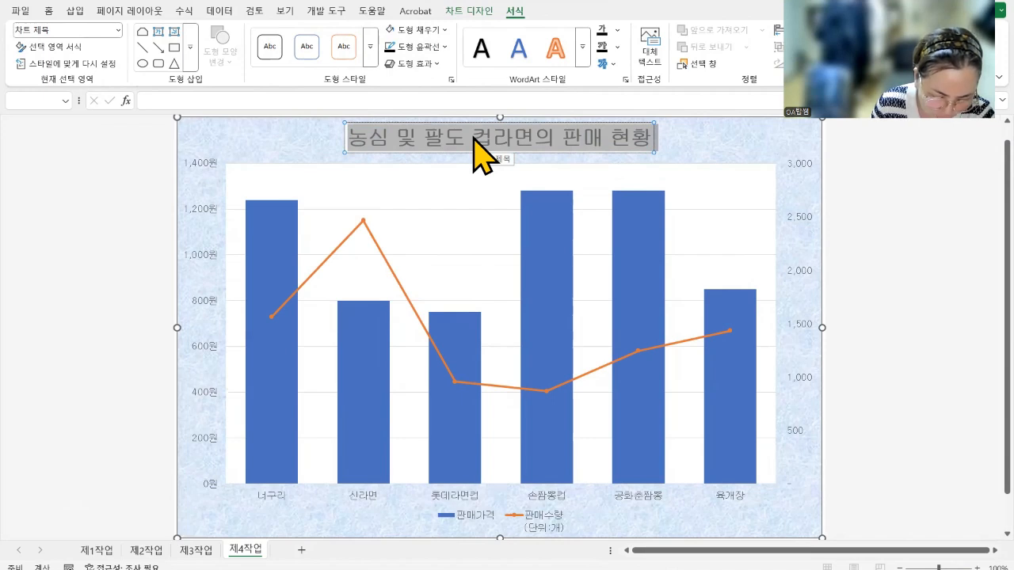
Switch to the image viewer with the exam sheet and examine the 제4작업 chart conditions and the expected output
click(637, 536)
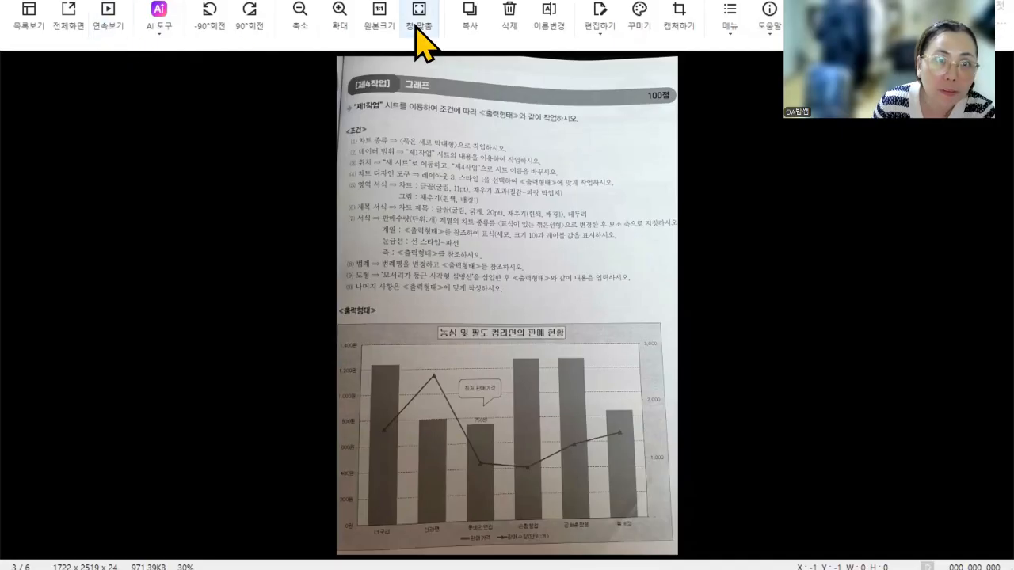
click(339, 15)
click(339, 14)
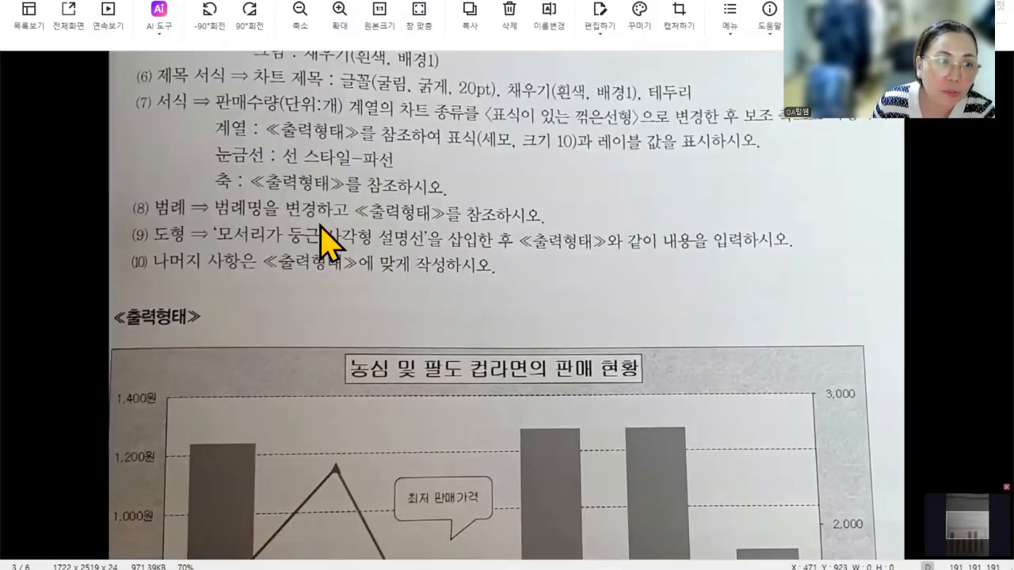
scroll(325, 285, up, 2)
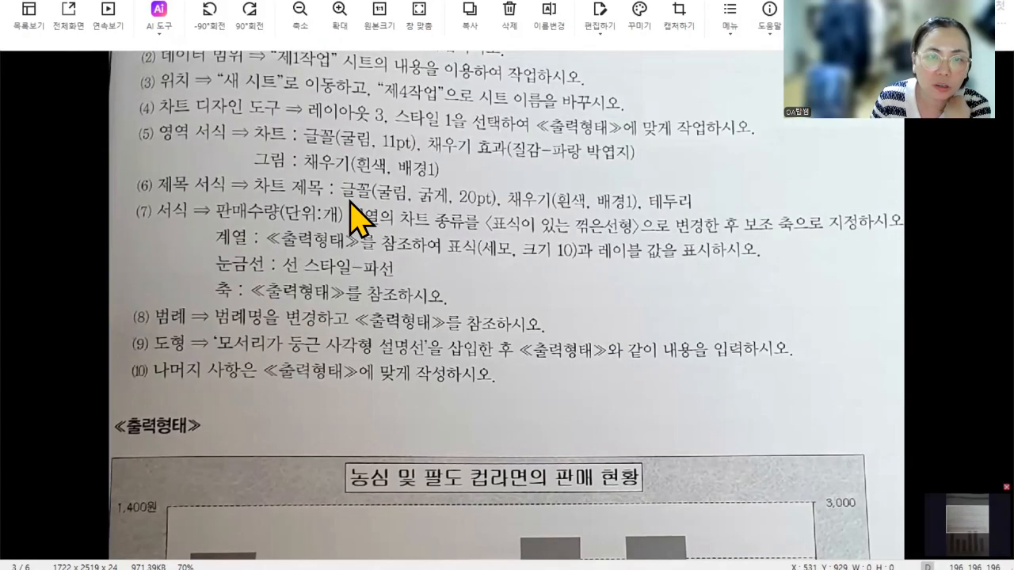
scroll(352, 207, down, 3)
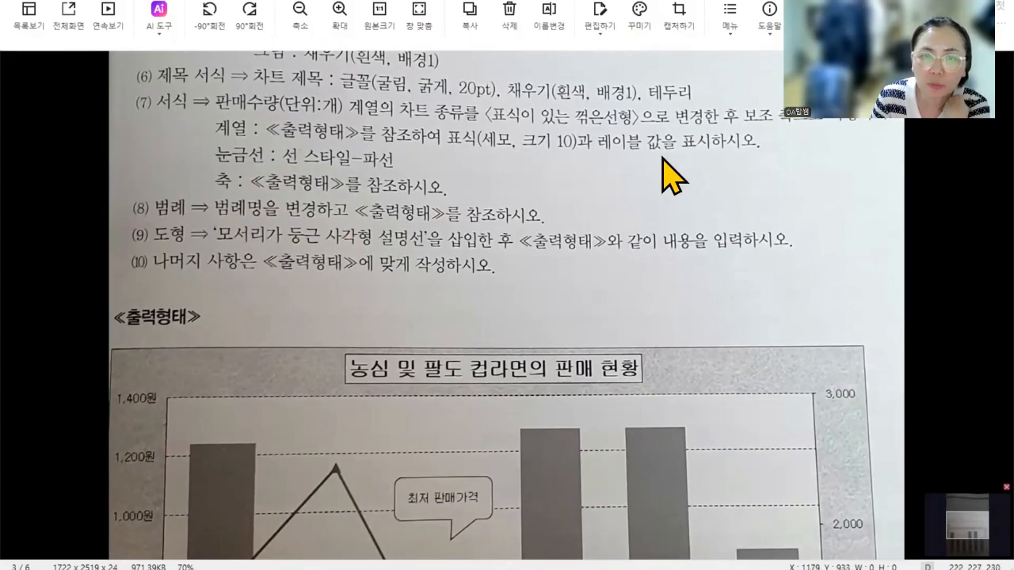
scroll(610, 178, down, 2)
scroll(607, 177, down, 2)
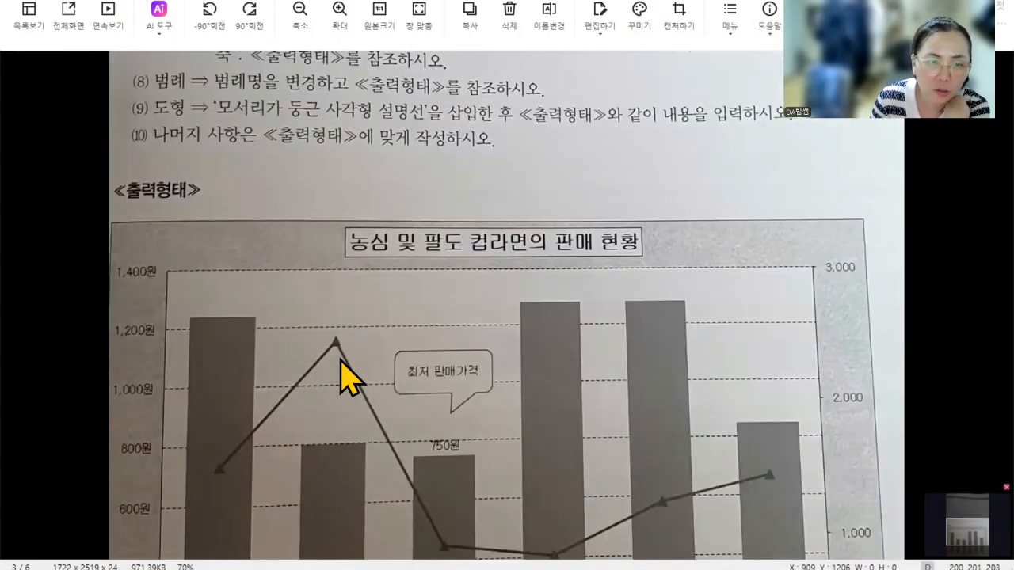
scroll(342, 341, down, 2)
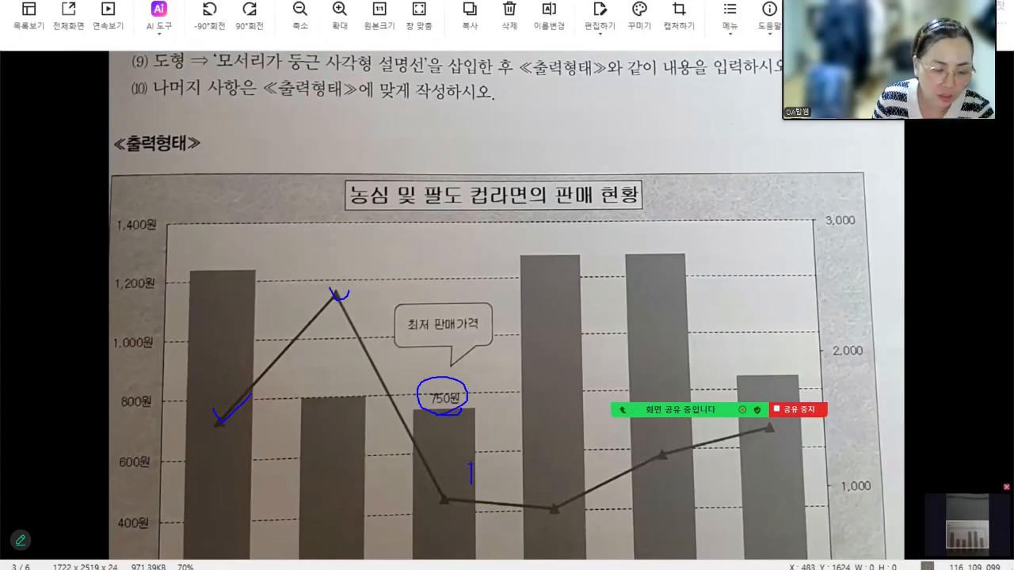
key(Escape)
drag(415, 400, 408, 191)
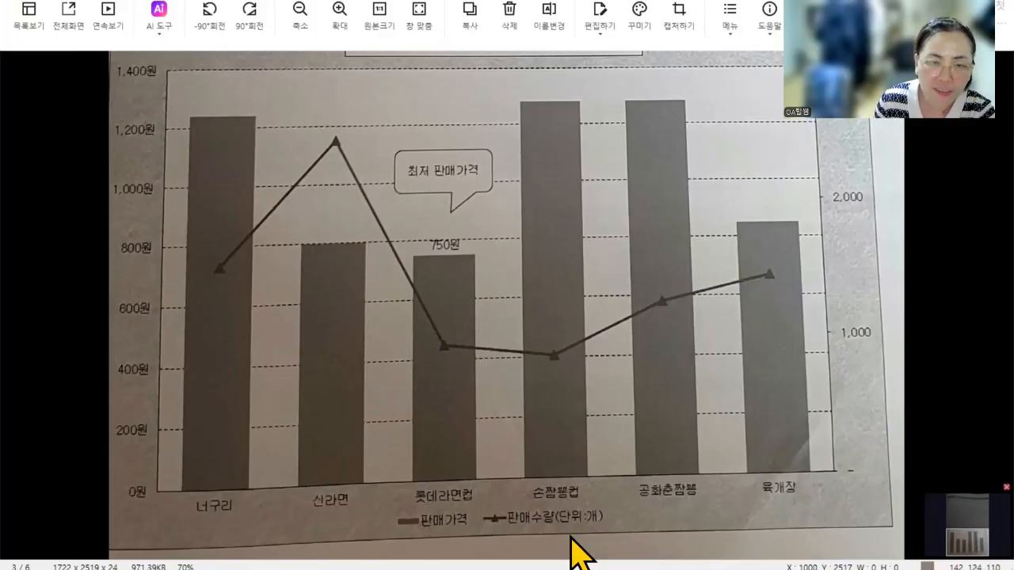
Return to Excel and give the 판매수량 line series built-in triangle markers of size 10
key(alt+Tab)
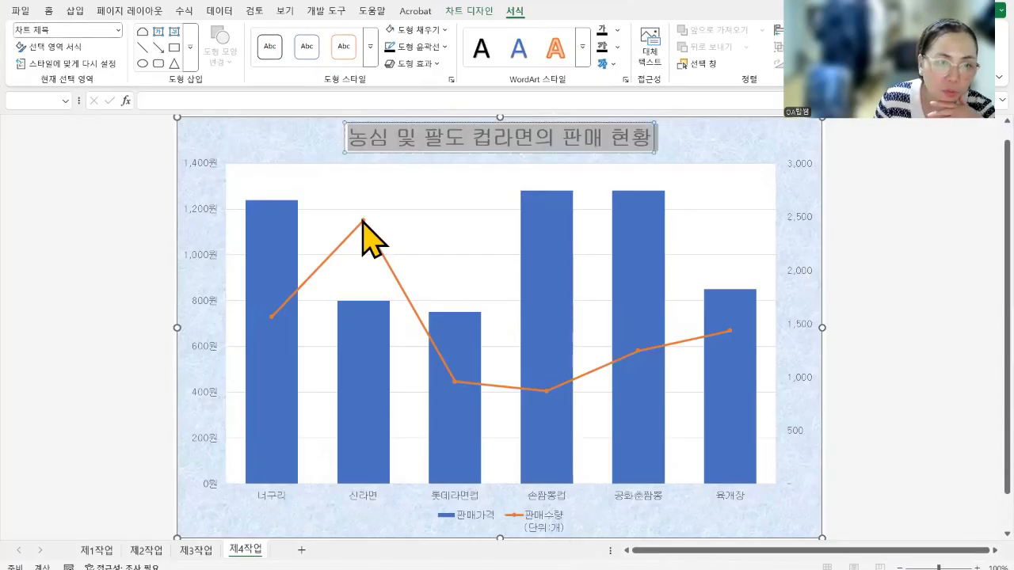
click(363, 221)
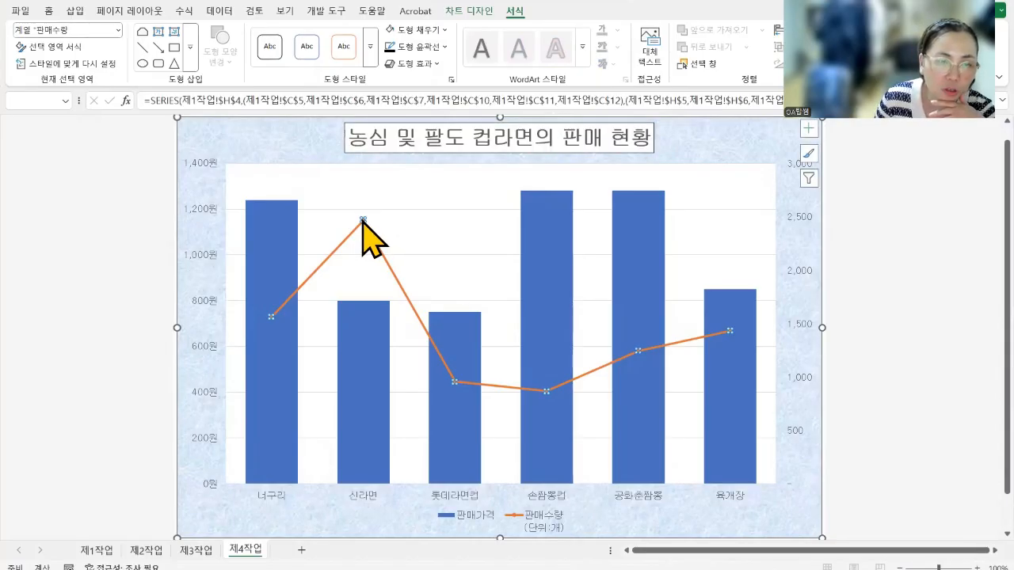
right_click(363, 221)
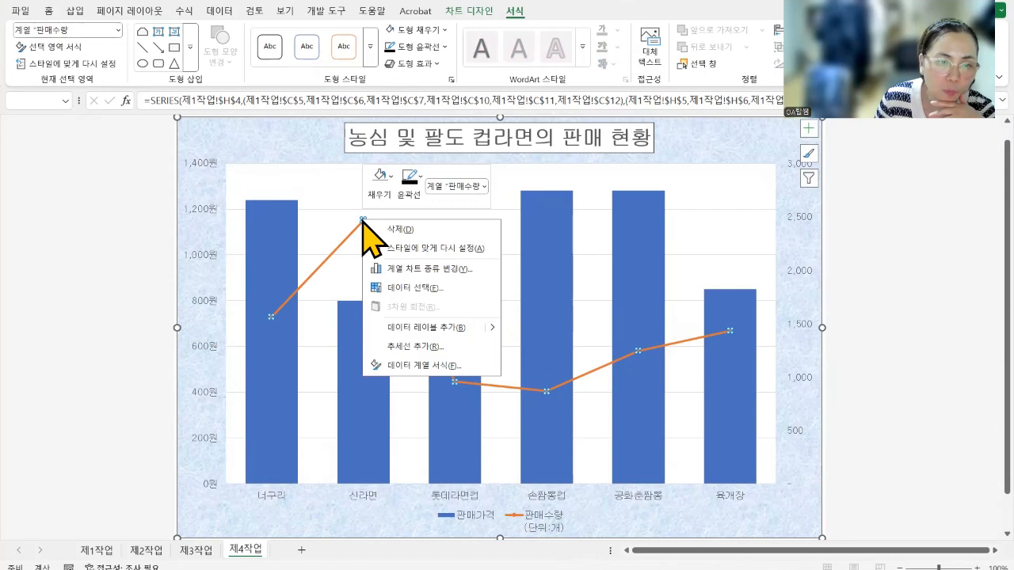
click(396, 365)
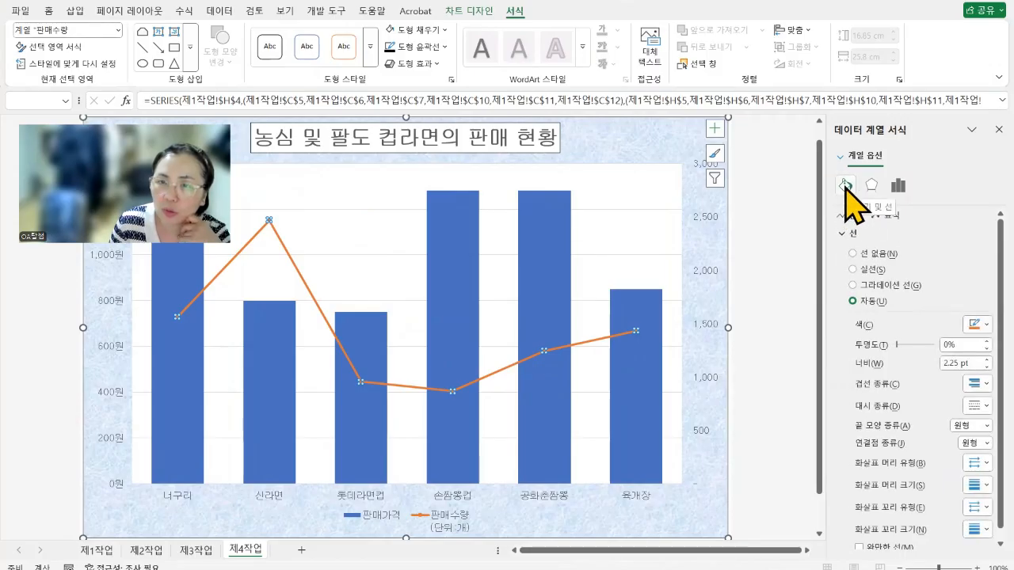
click(888, 216)
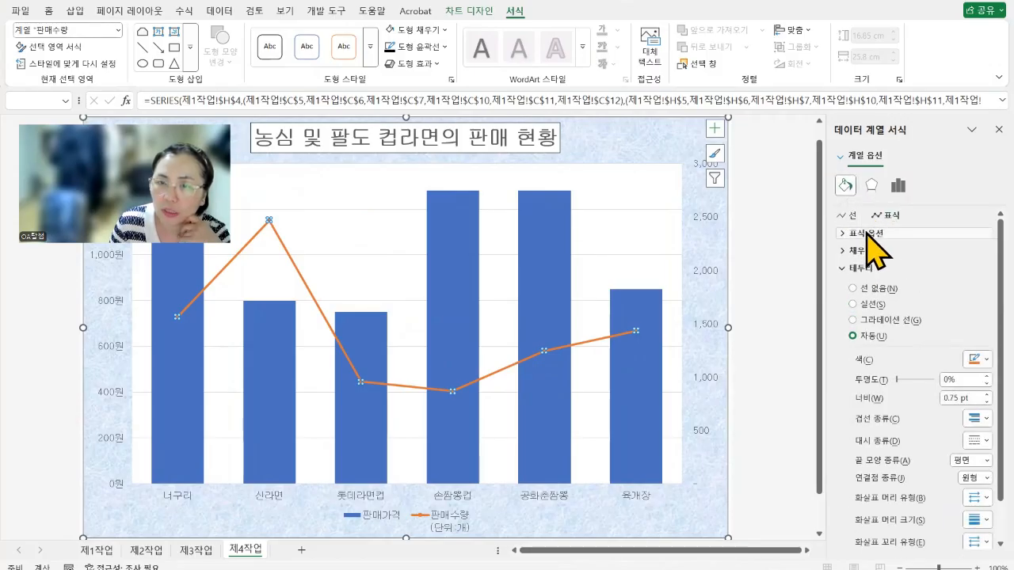
click(853, 234)
click(852, 284)
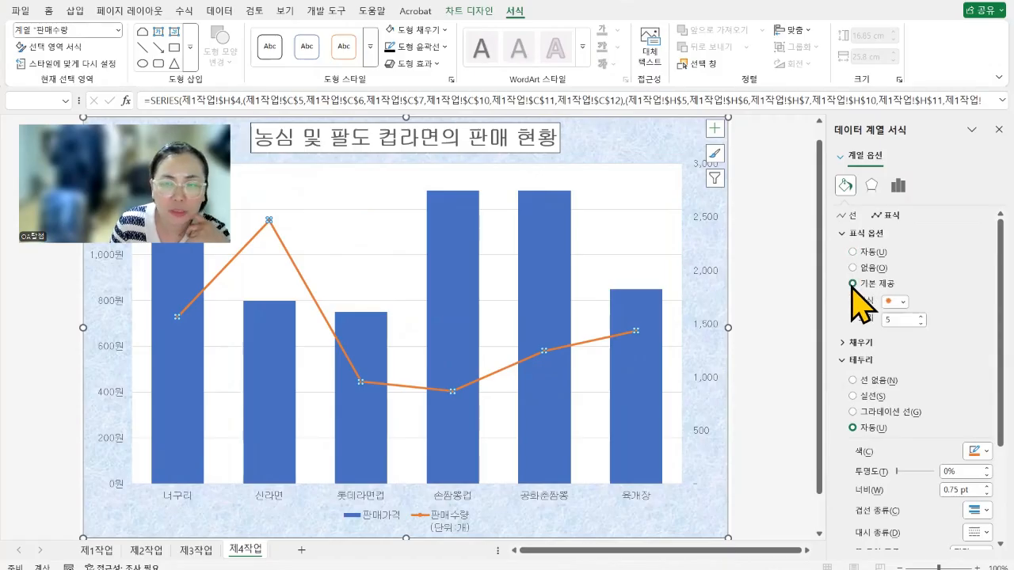
click(902, 301)
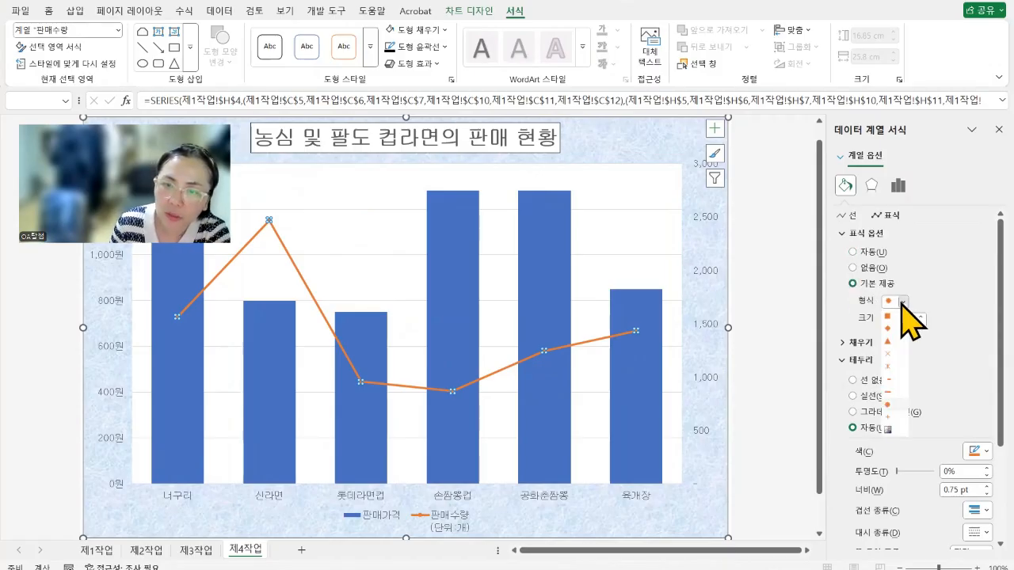
click(893, 341)
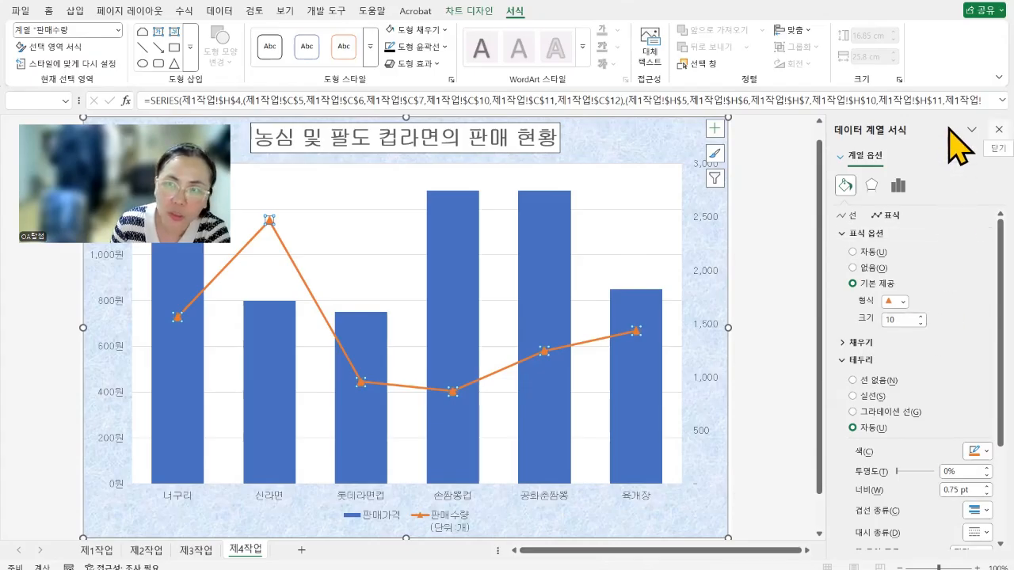
click(999, 129)
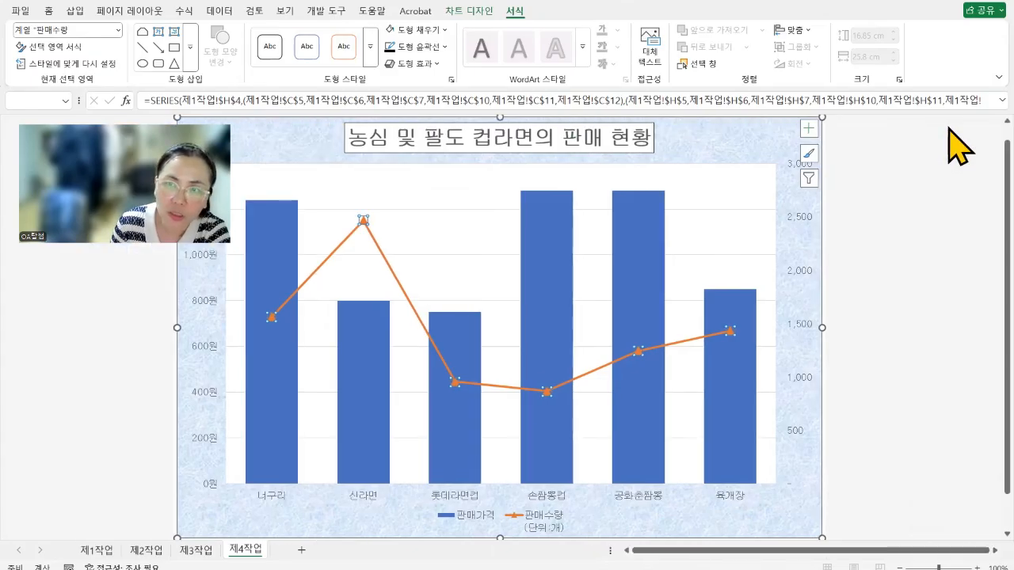
Add a data label to only the 롯데라면컵 bar of the 판매가격 series
click(471, 352)
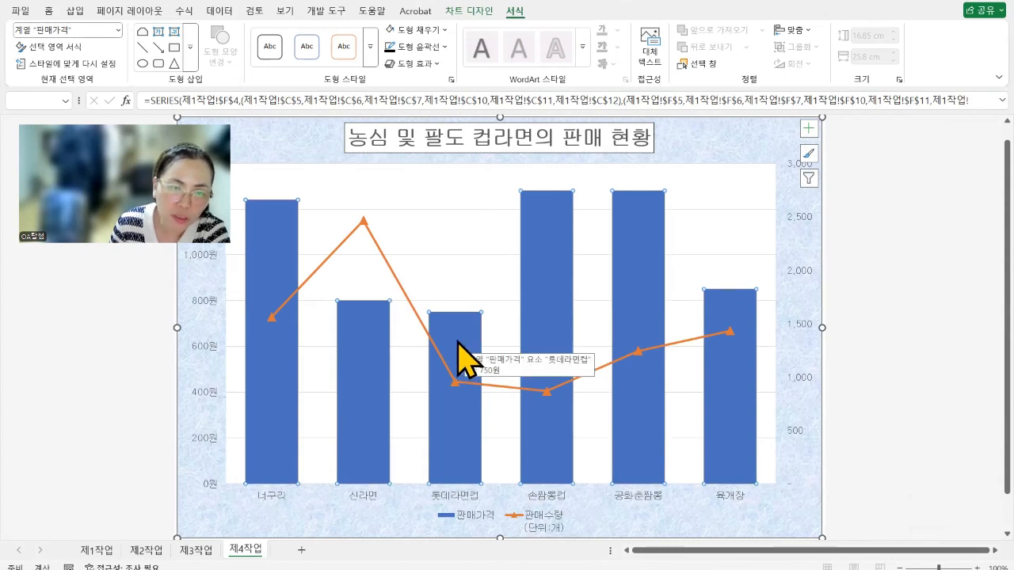
click(462, 358)
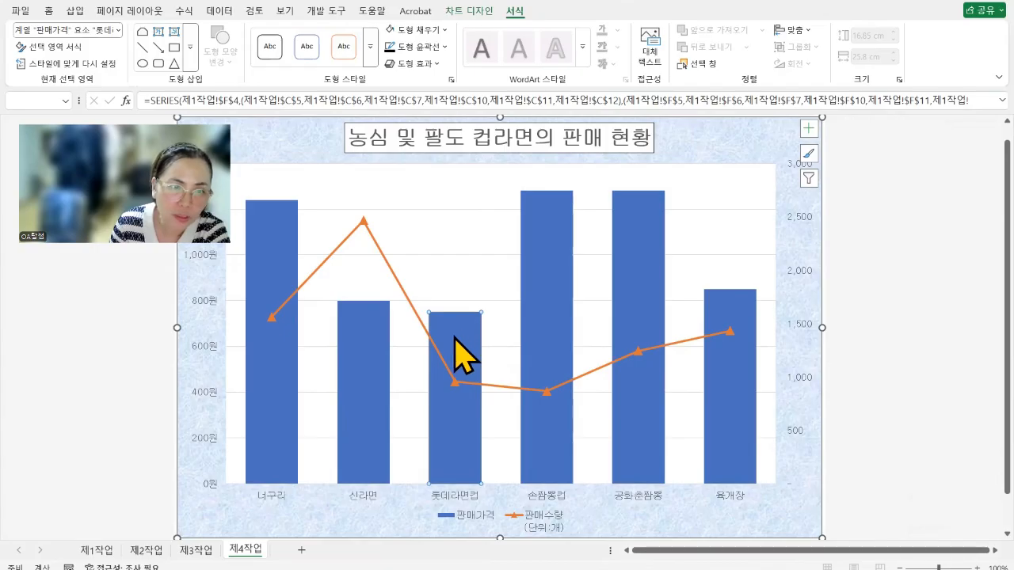
right_click(461, 347)
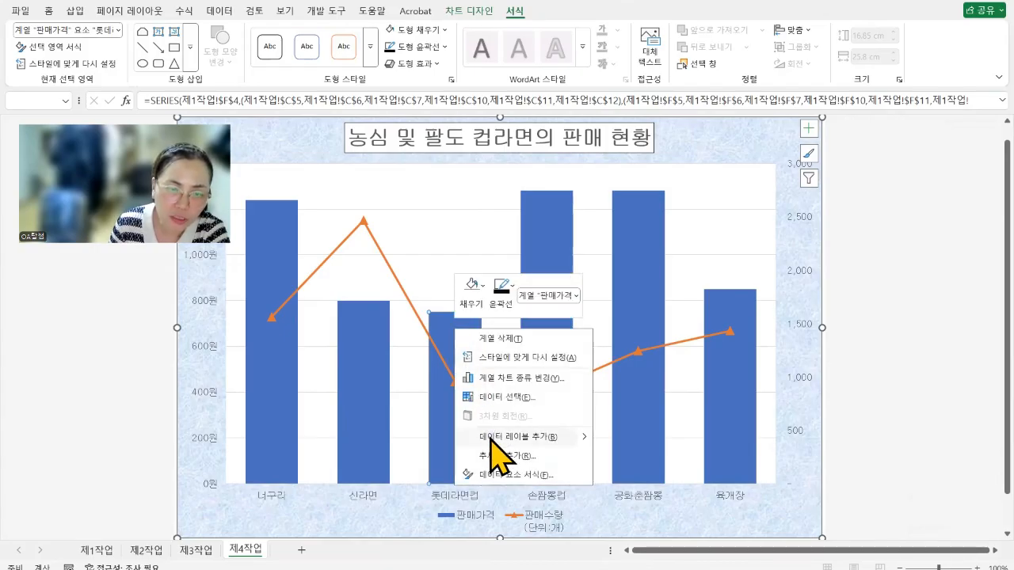
click(491, 438)
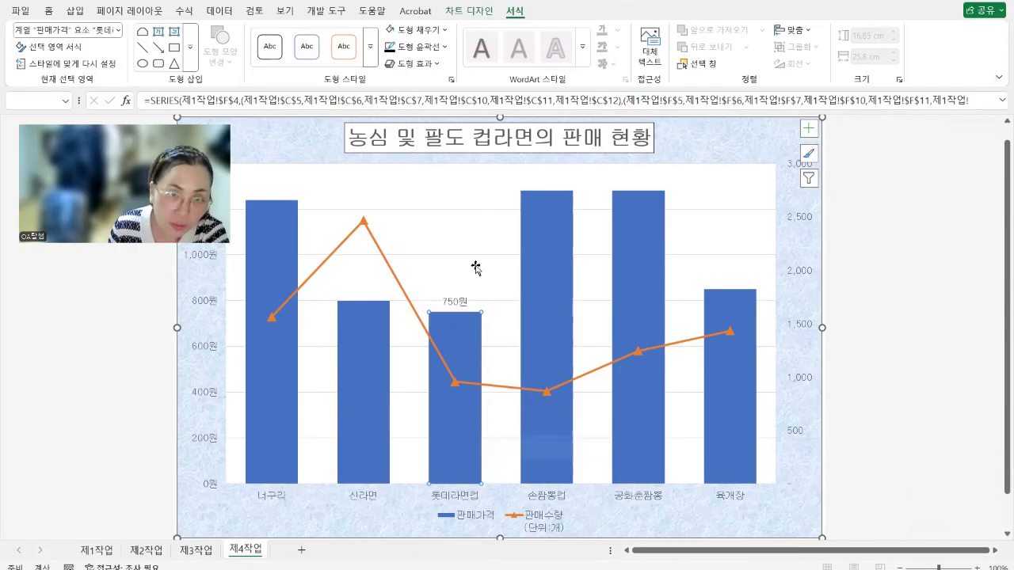
Format the primary value axis's major gridlines as black dashed lines
click(475, 214)
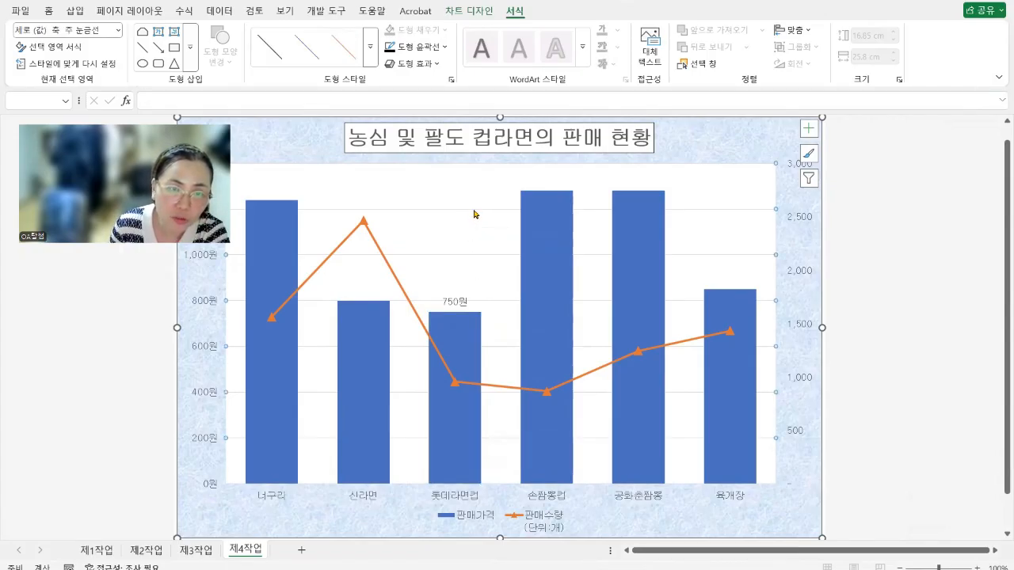
right_click(474, 214)
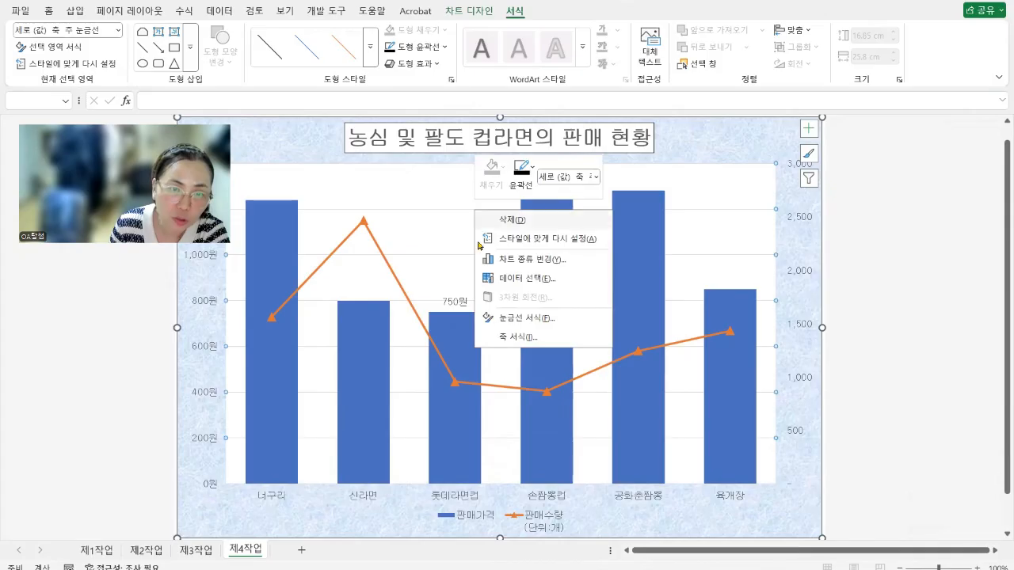
click(503, 318)
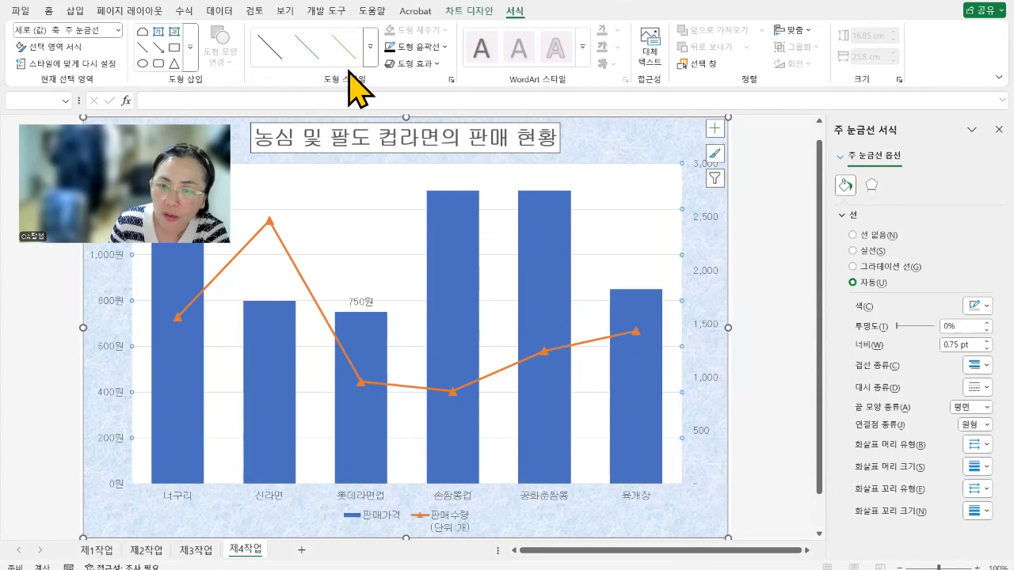
click(965, 309)
click(861, 372)
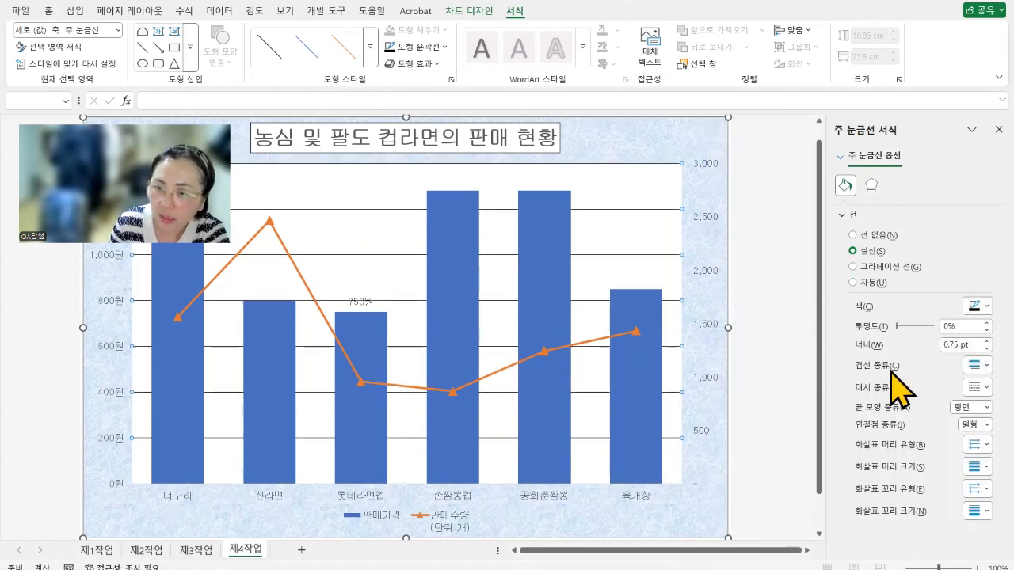
click(966, 388)
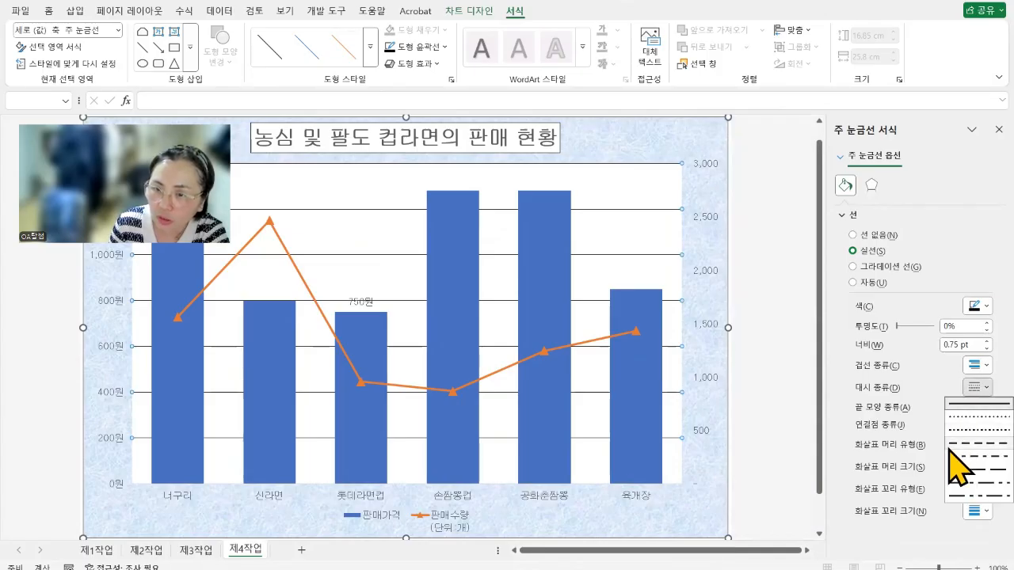
click(959, 444)
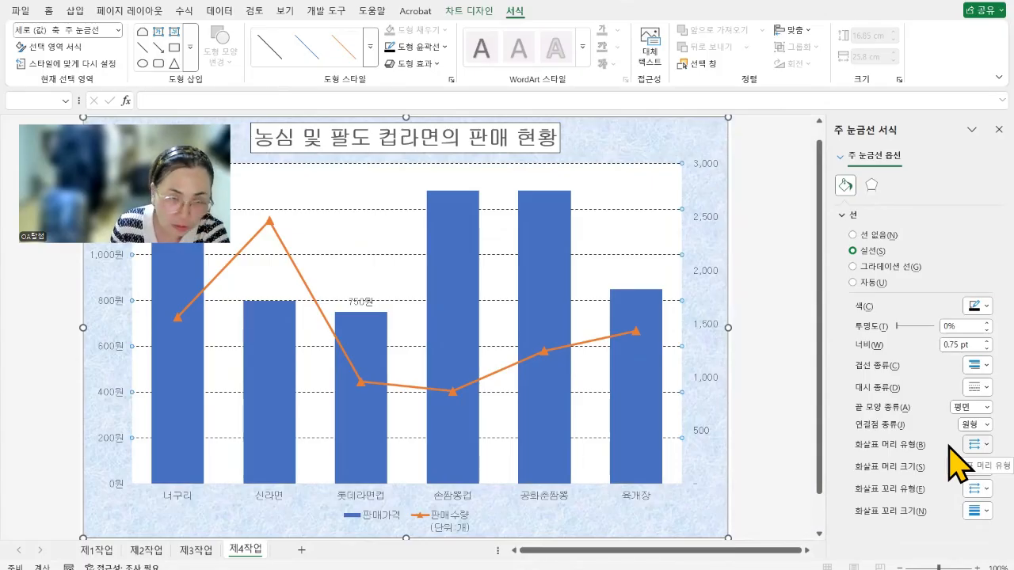
Compare the value axes with the exam sheet's expected output and select the secondary value axis for formatting
click(110, 399)
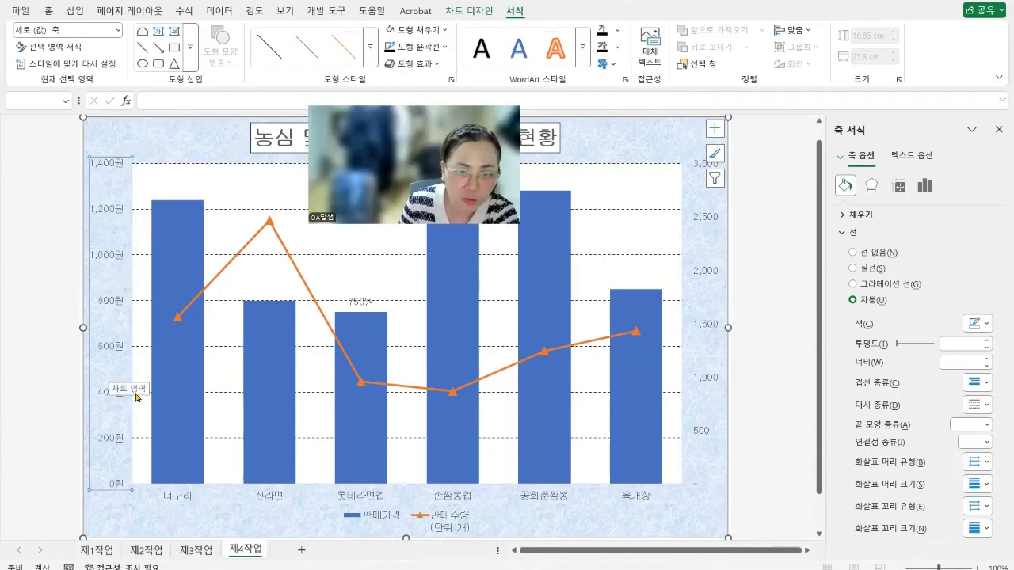
key(alt+Tab)
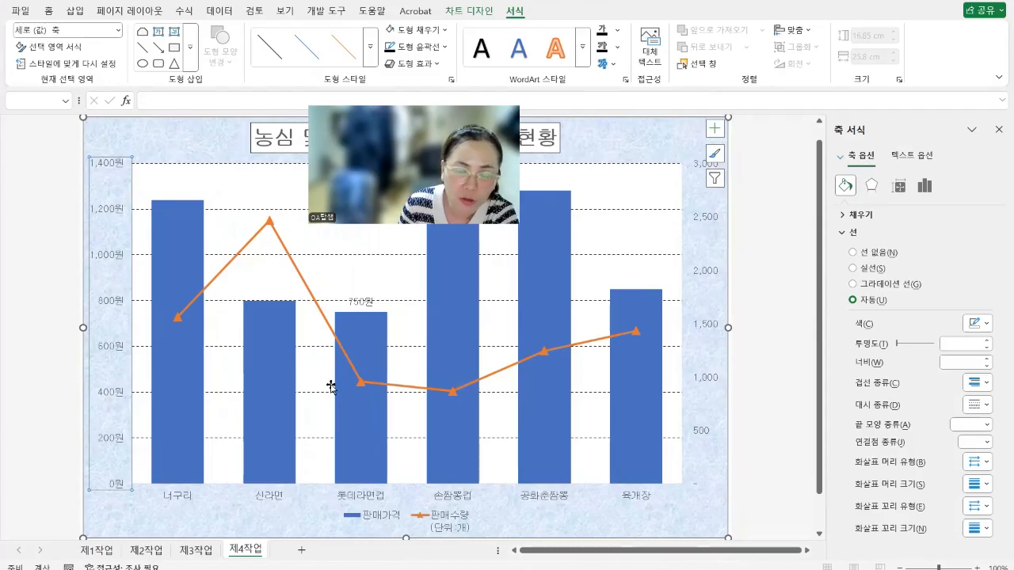
click(704, 398)
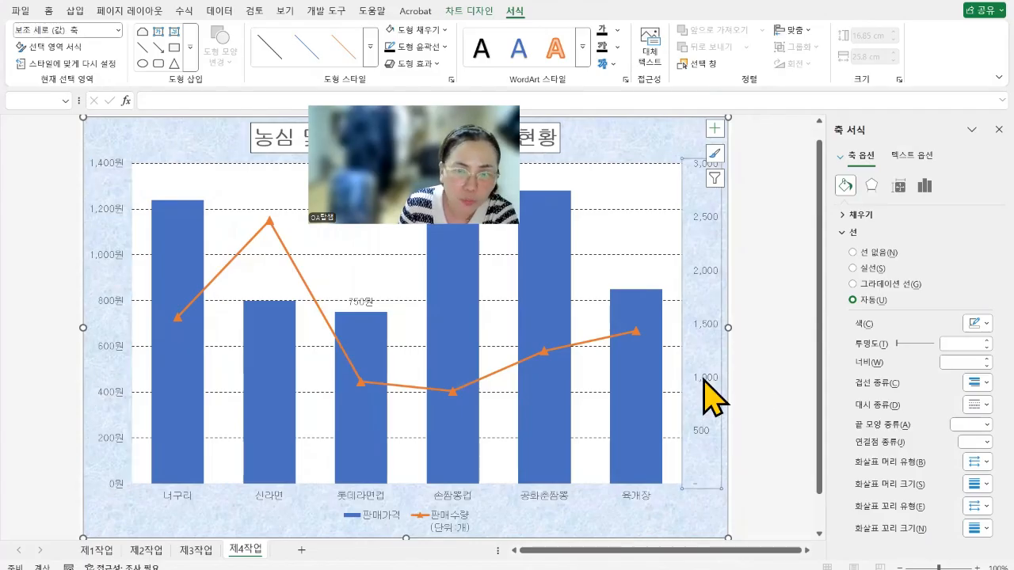